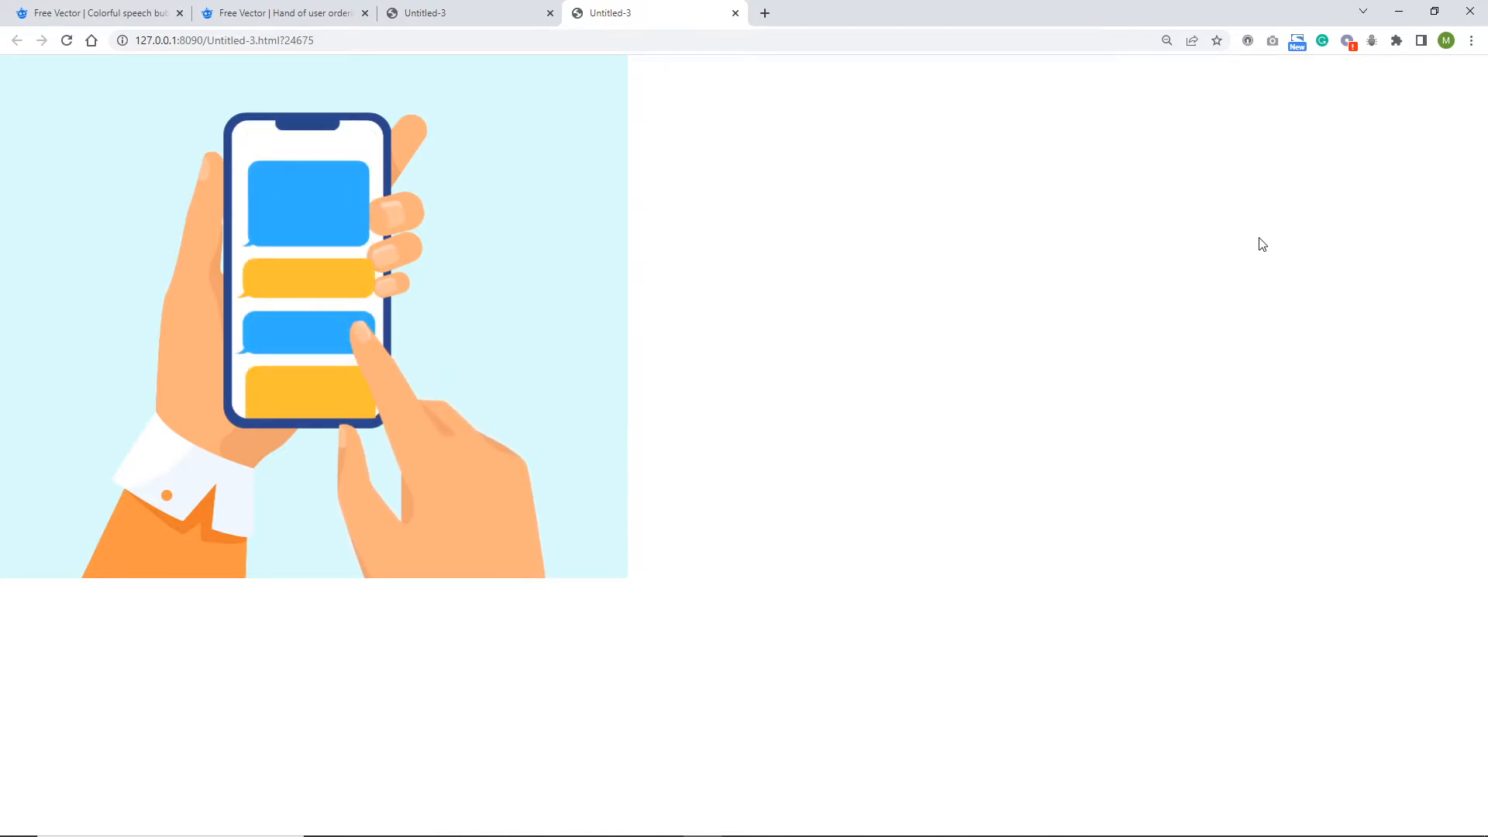
# Step: Close the two animation preview tabs, switch to Adobe Animate, and create a 900 x 750 HTML5 Canvas document at 24 fps
pyautogui.hotkey('ctrl', 'w')
pyautogui.hotkey('ctrl', 'w')
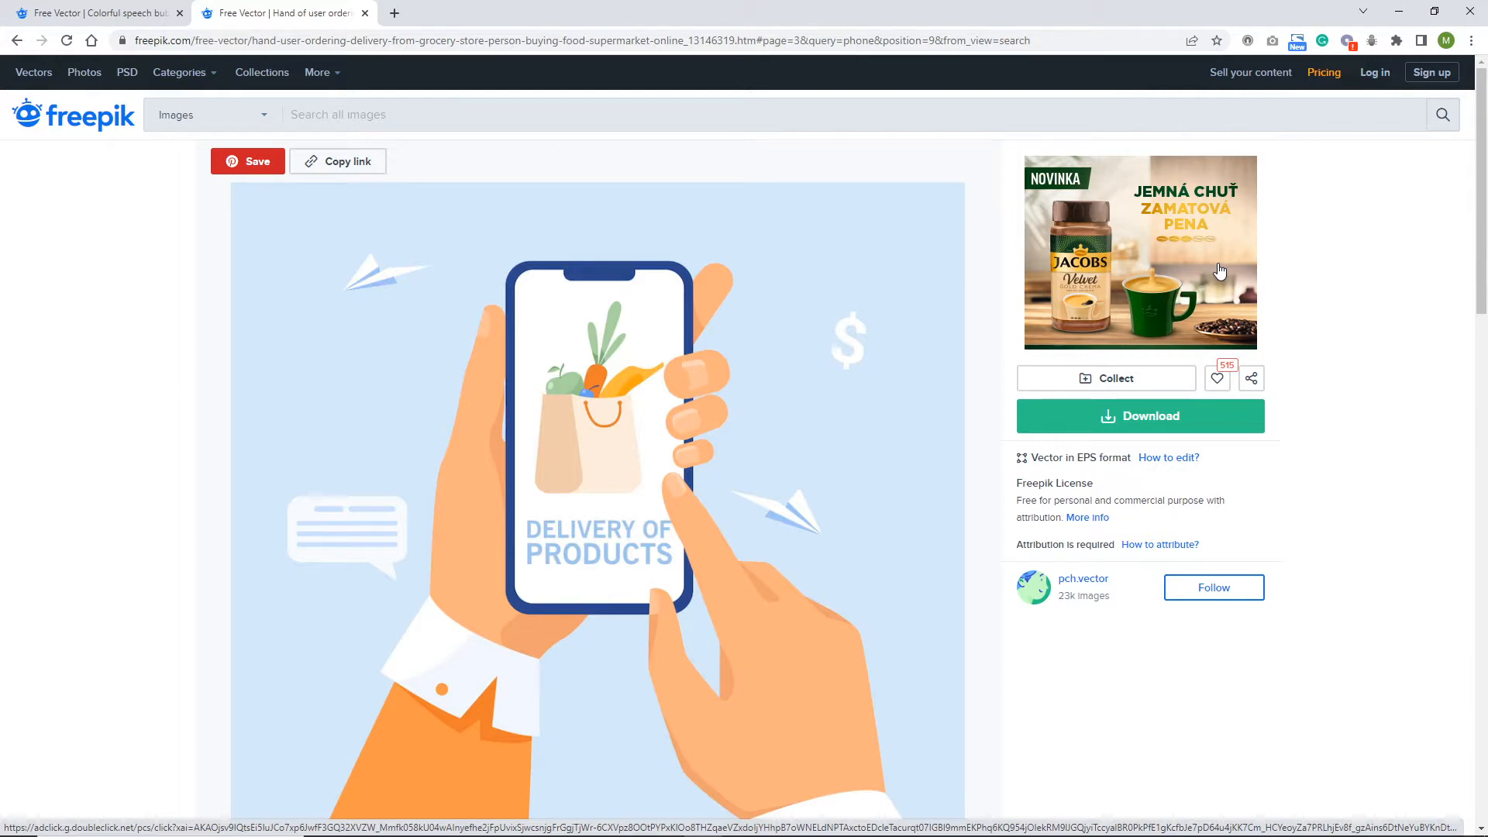
pyautogui.moveTo(542, 829)
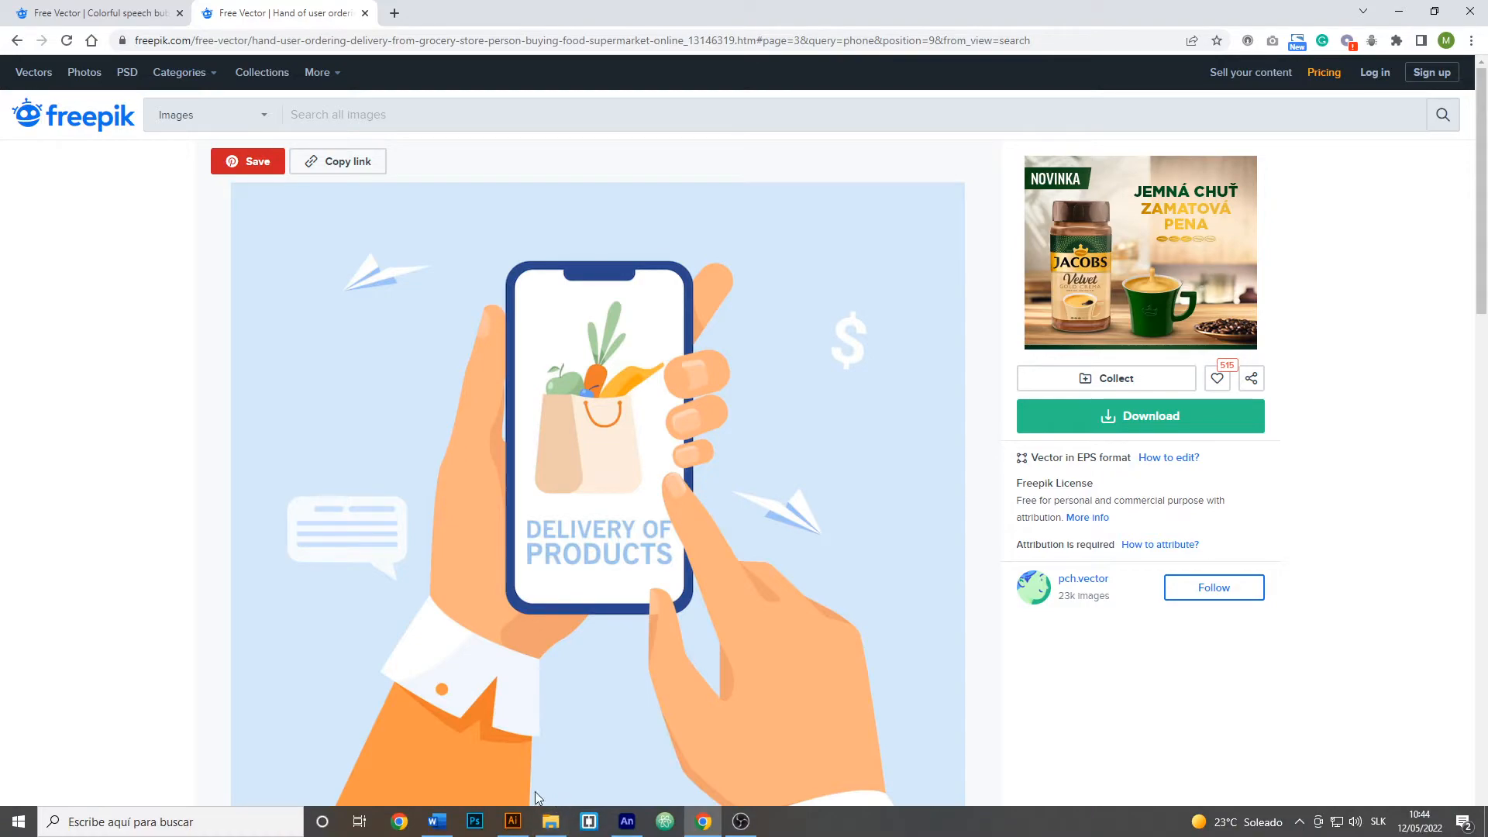
pyautogui.click(627, 823)
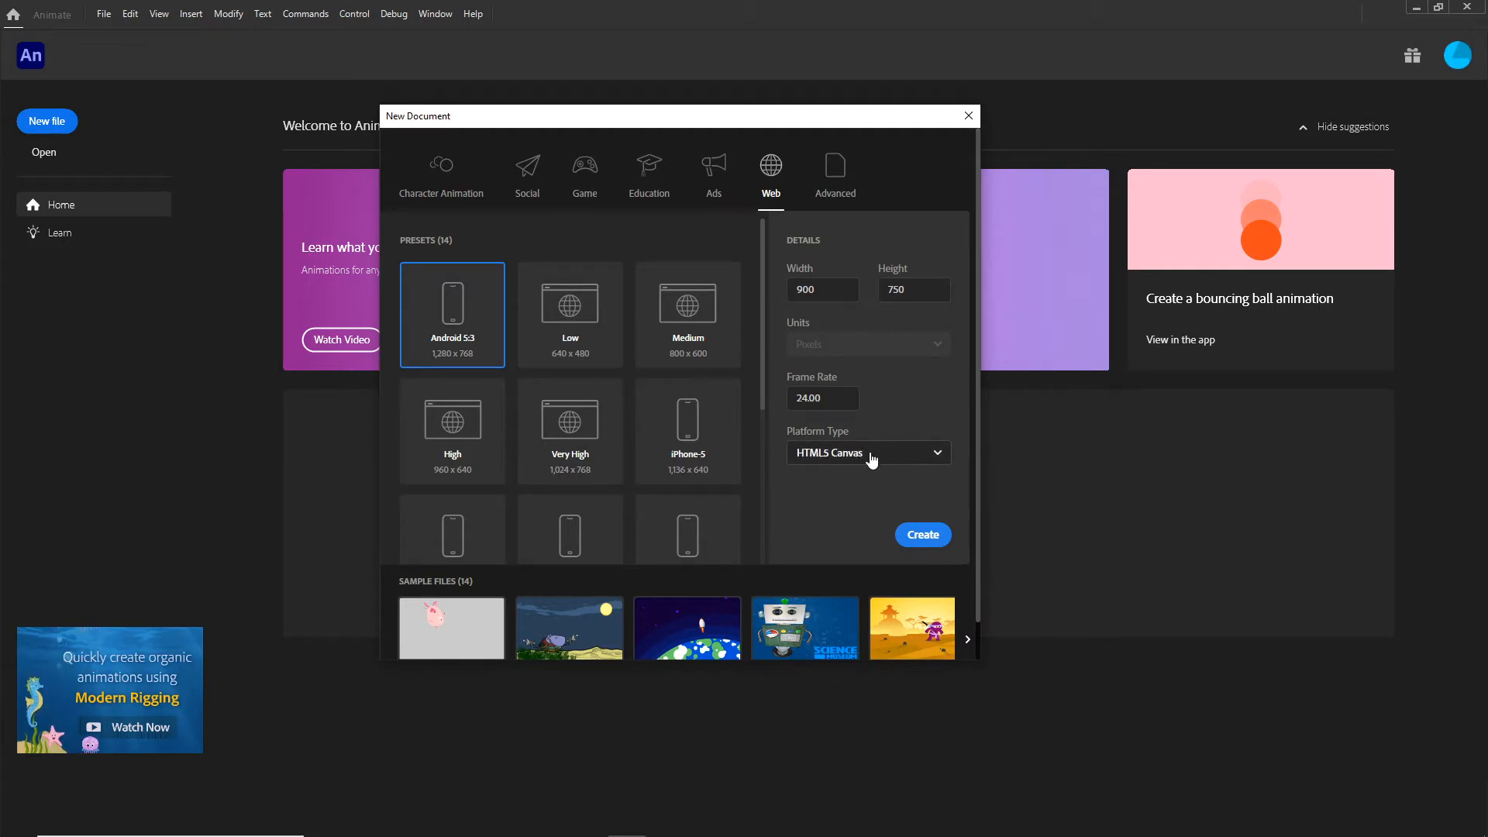
pyautogui.click(924, 537)
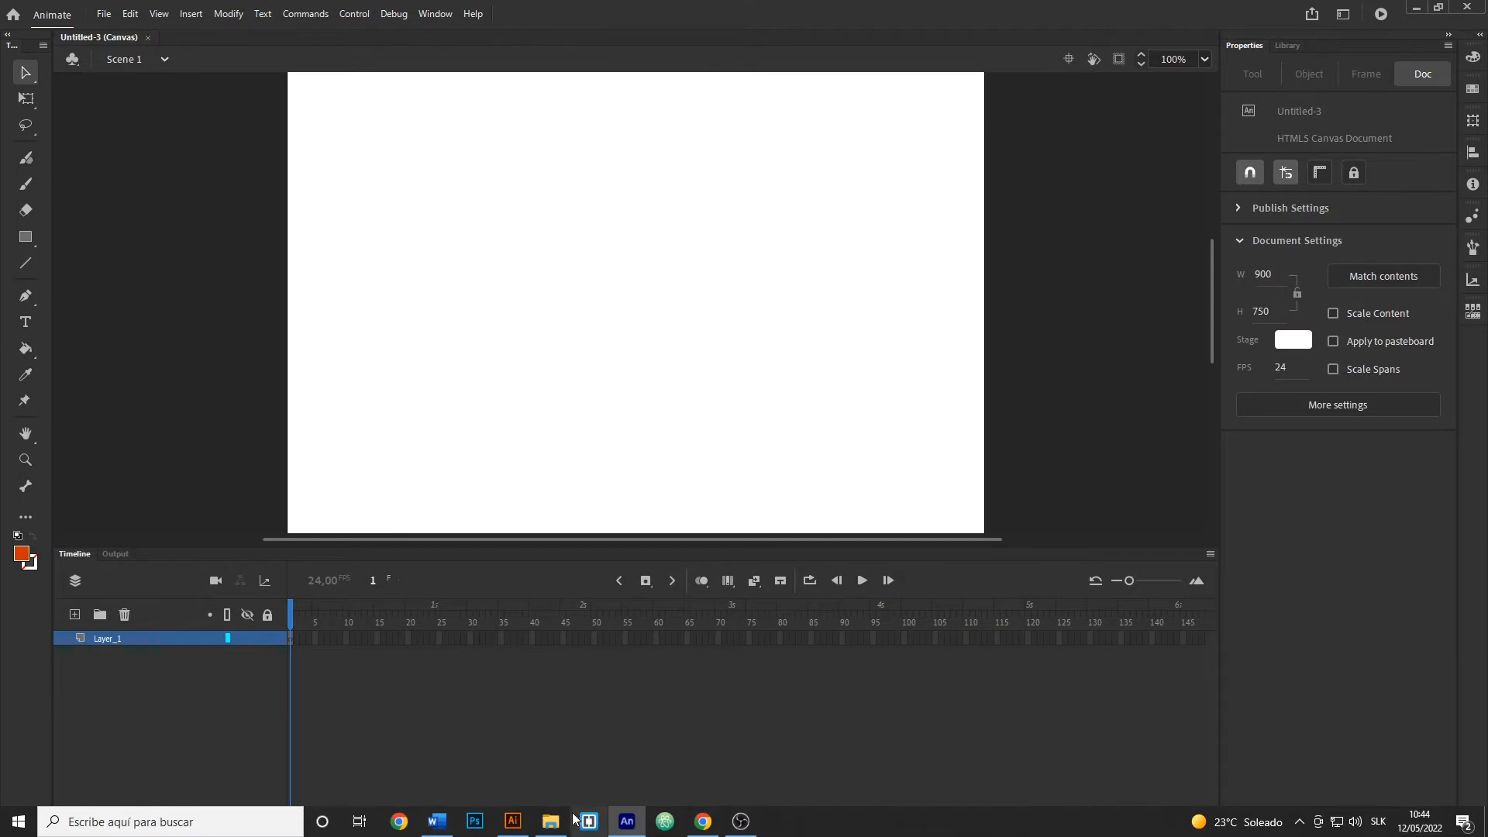
# Step: Import scroll.ai from the illustrator folder onto the stage, converting all its layers to Animate layers at their original position
pyautogui.click(551, 821)
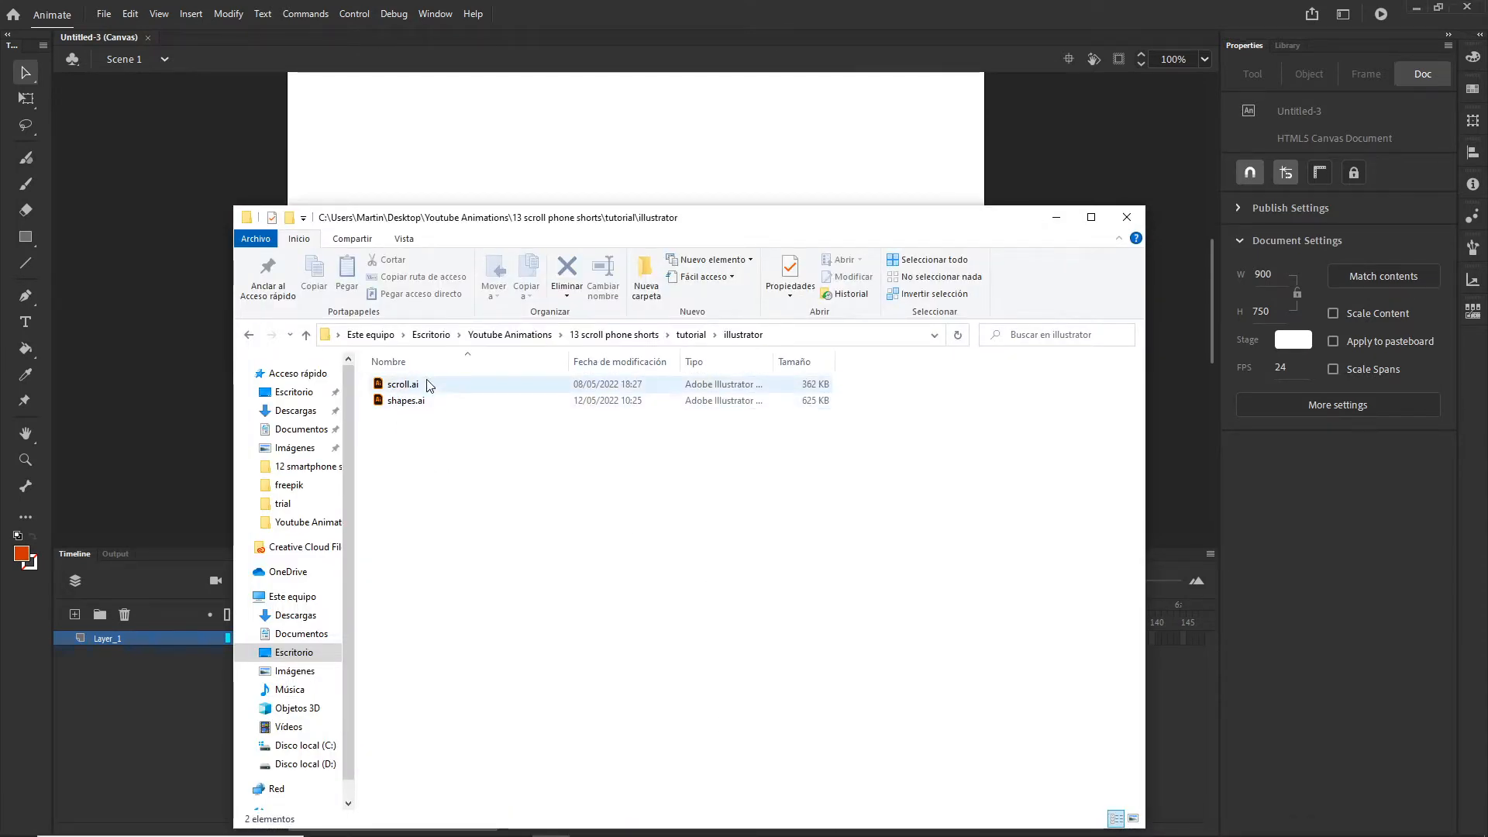
pyautogui.click(480, 400)
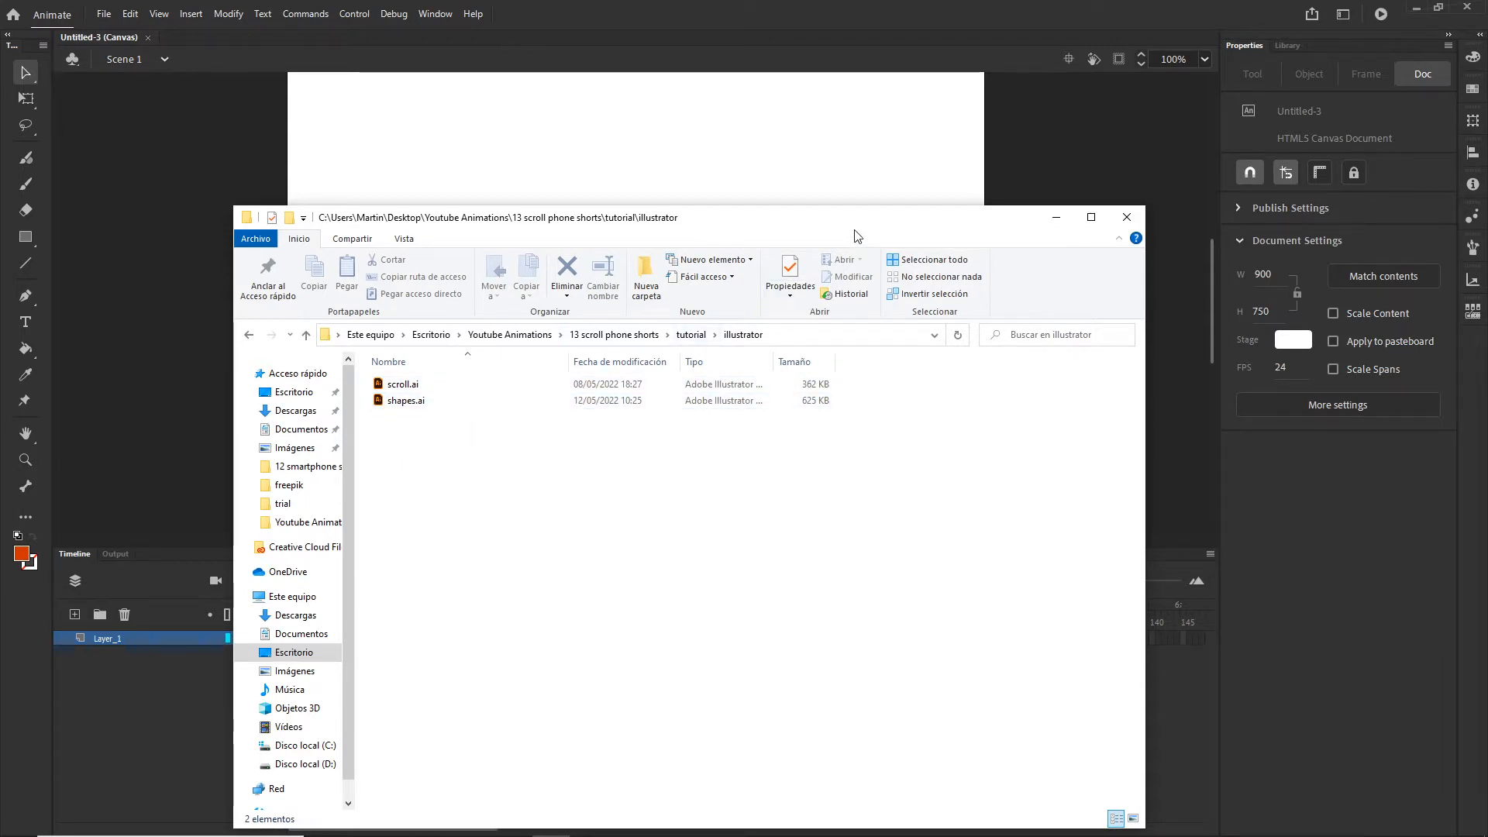
pyautogui.moveTo(856, 231); pyautogui.dragTo(851, 343)
pyautogui.click(398, 500)
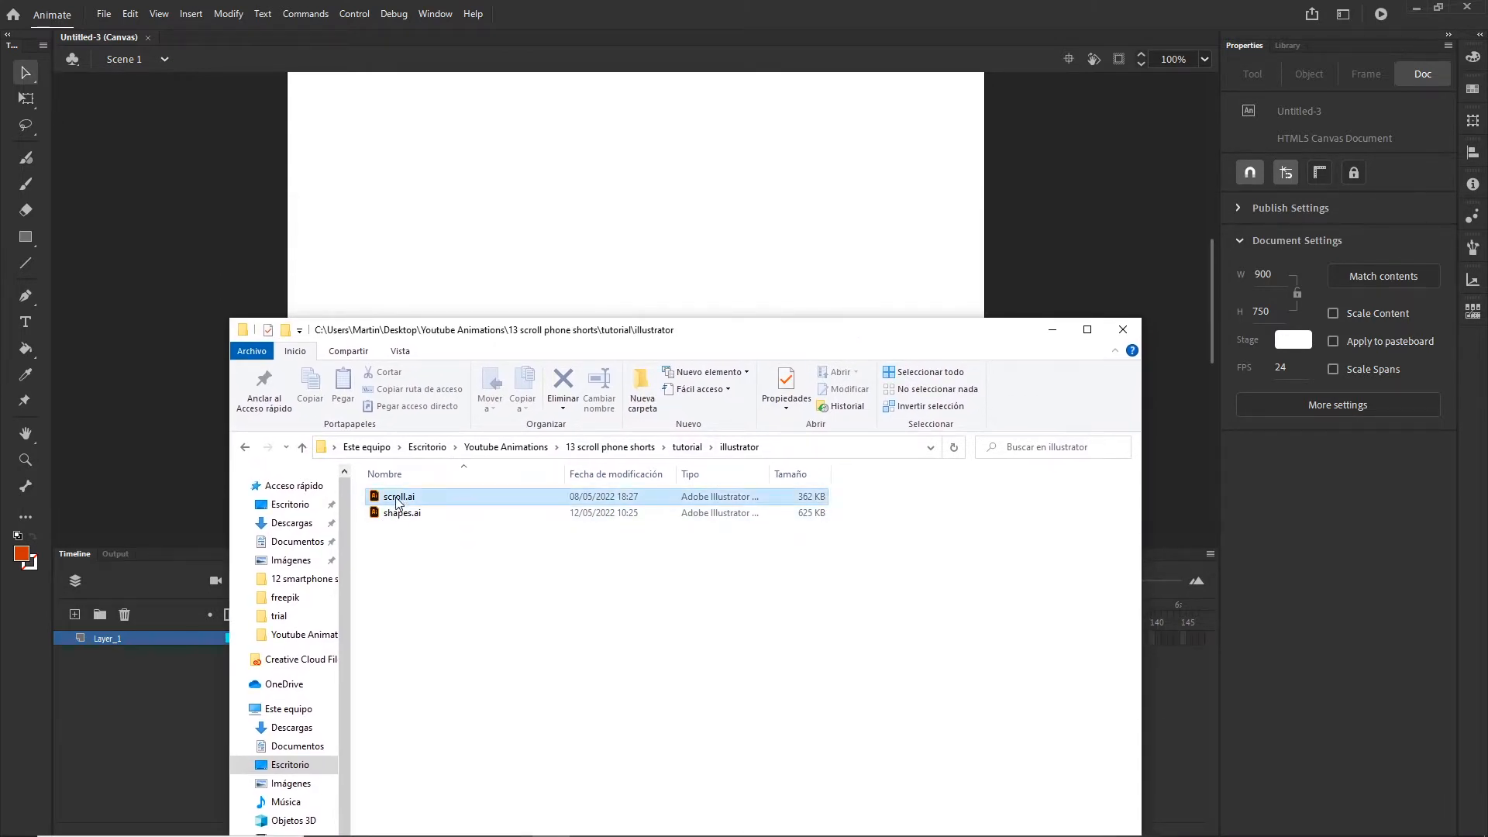
pyautogui.moveTo(393, 500); pyautogui.dragTo(519, 242)
pyautogui.click(934, 263)
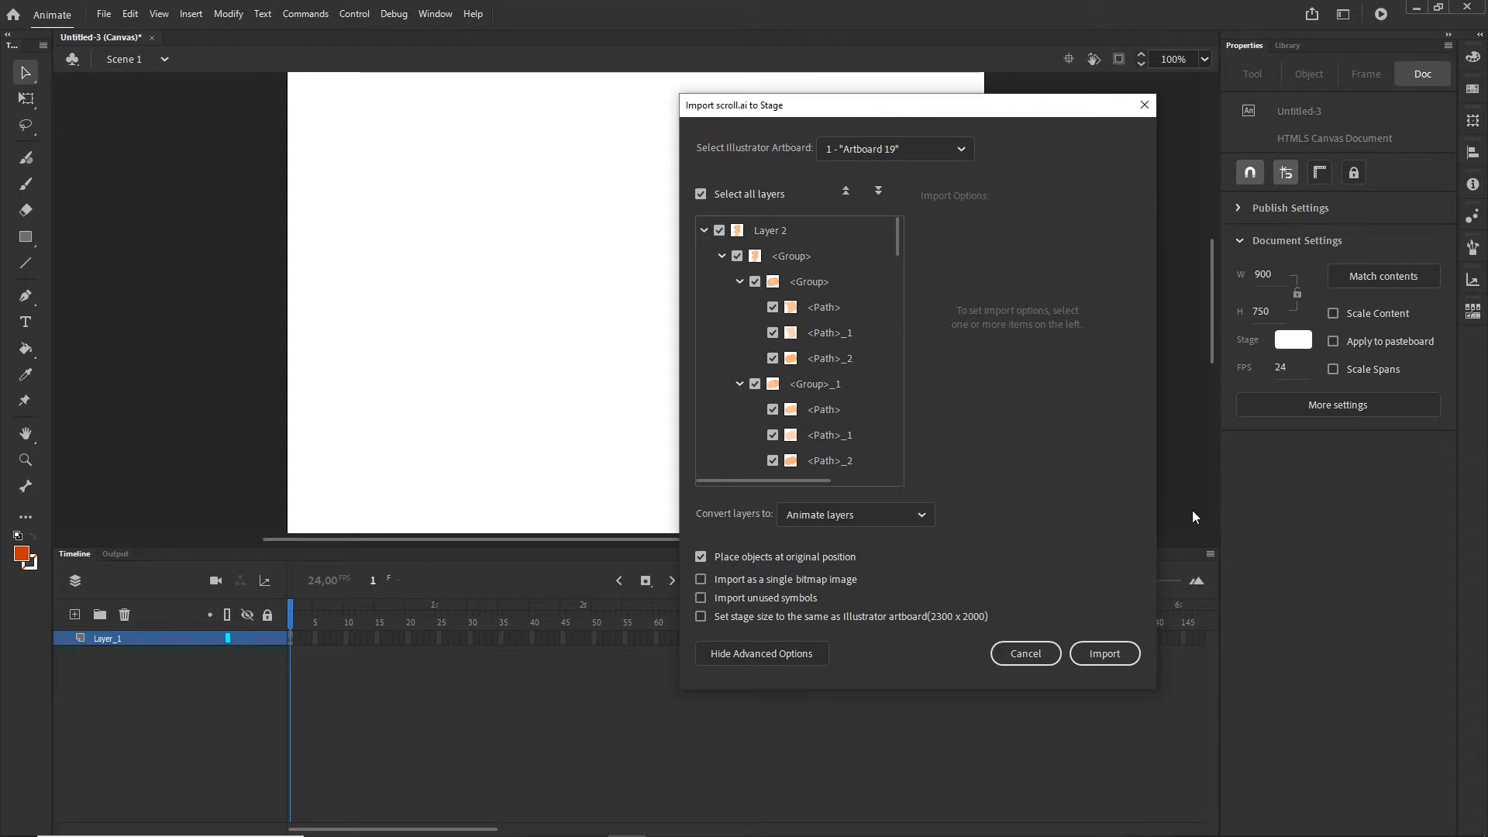
pyautogui.click(1113, 654)
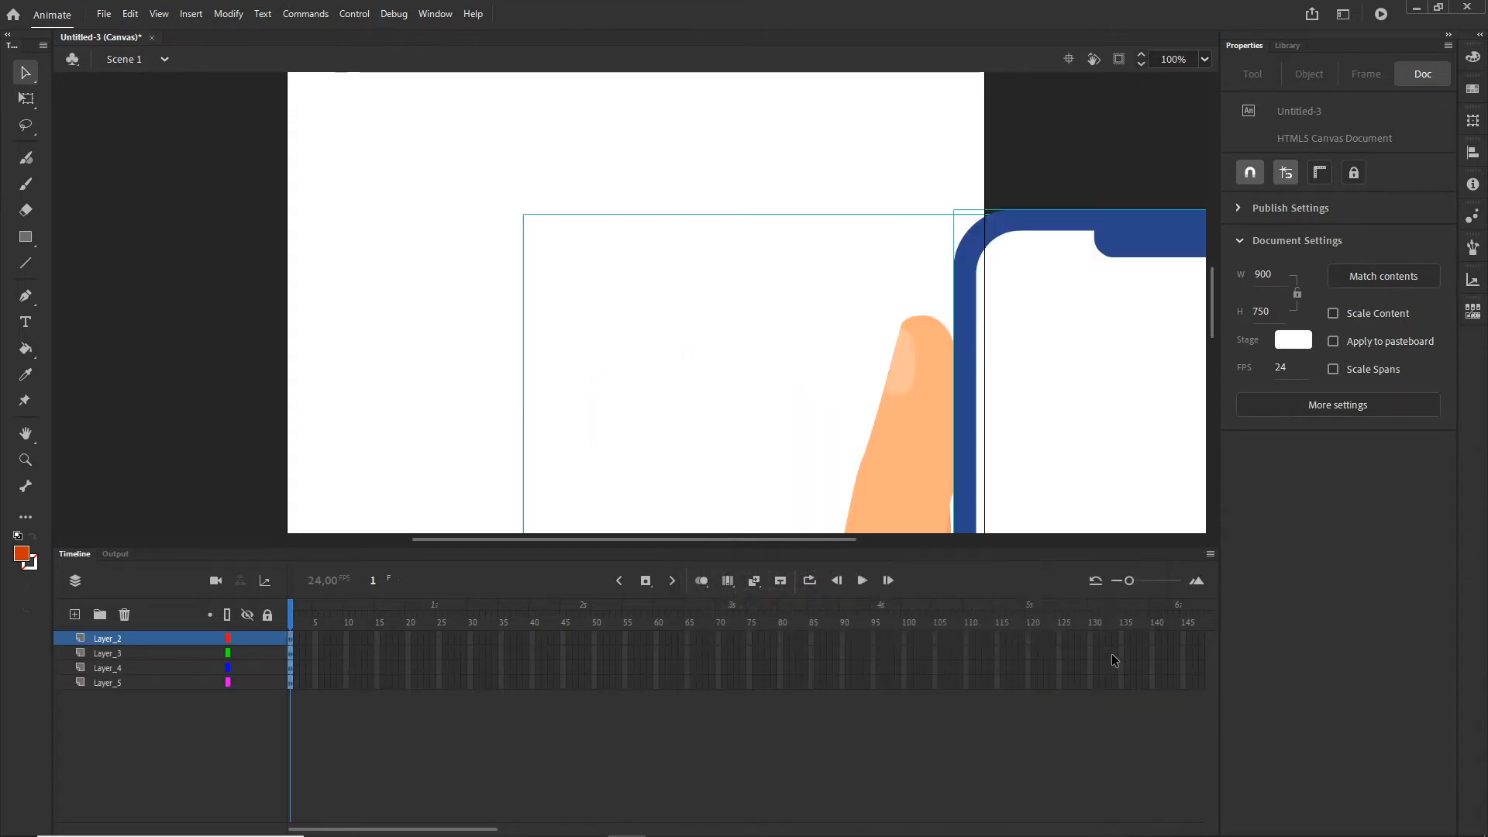
# Step: Scale the whole imported hands-and-phone artwork down to about 876 x 851 px and move it onto the stage
pyautogui.scroll(-6, 750, 369)
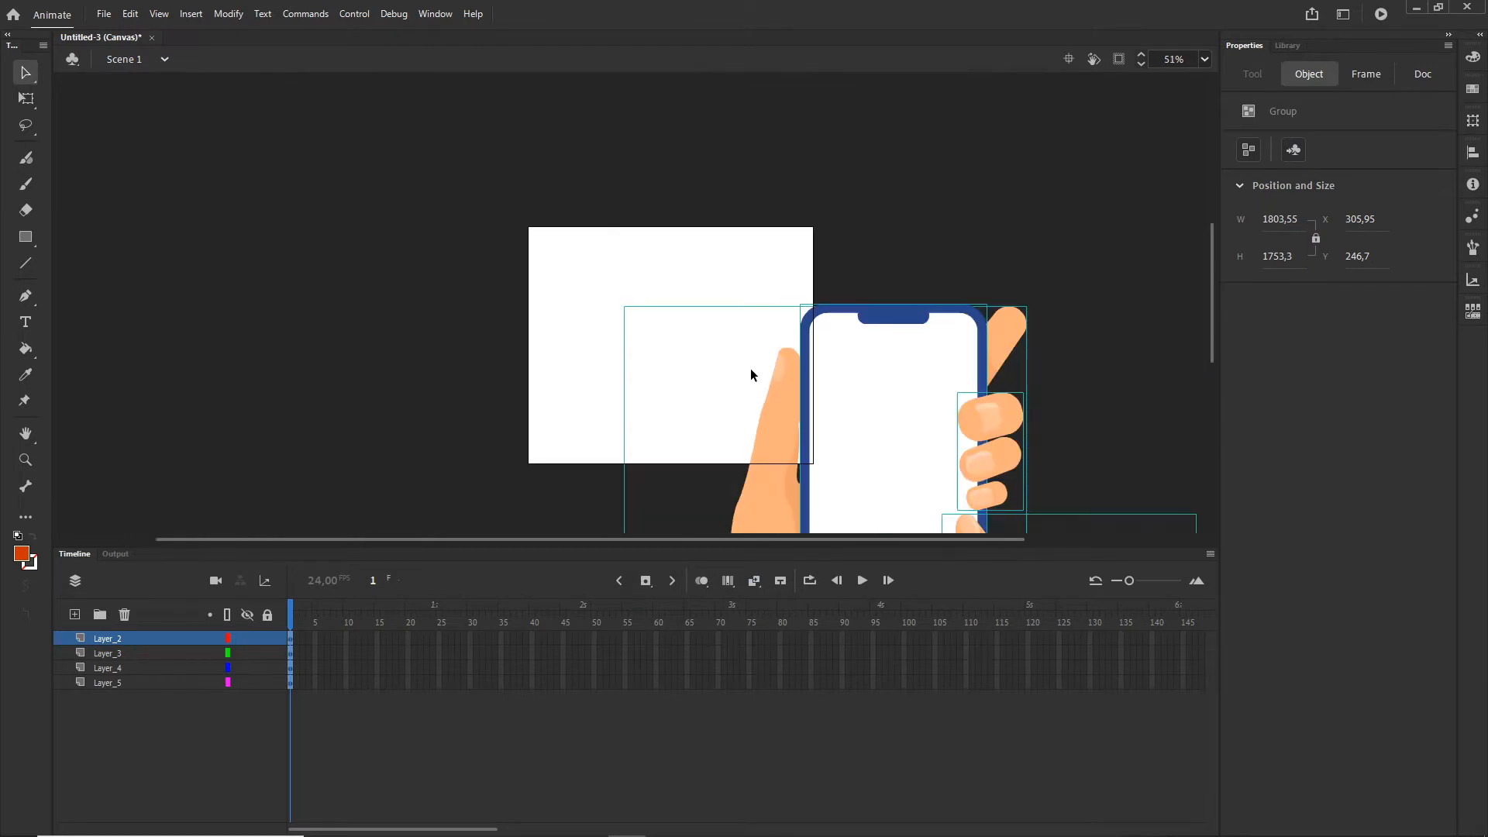
pyautogui.scroll(-5, 779, 283)
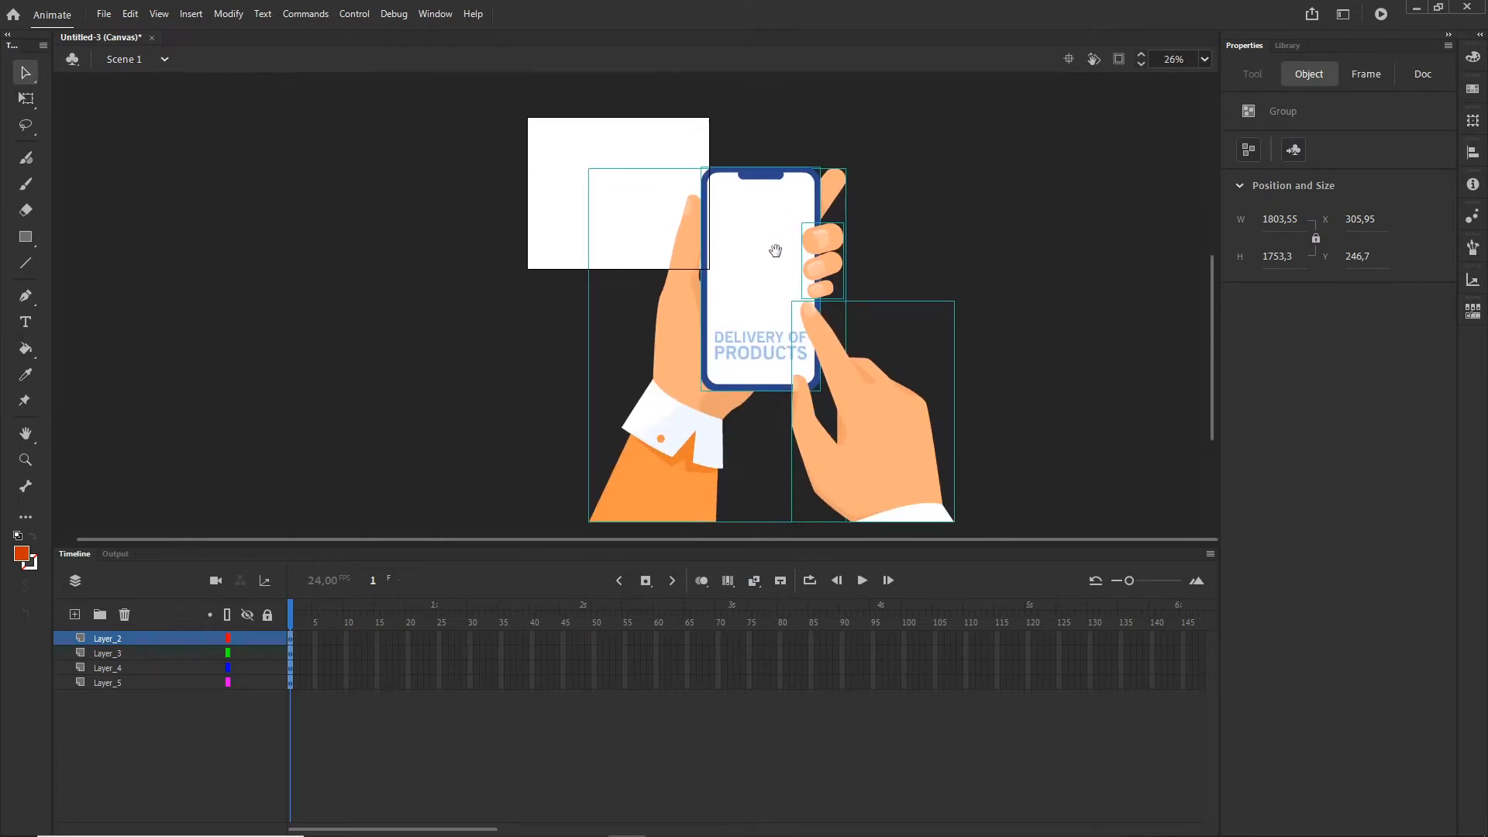
pyautogui.click(1035, 496)
pyautogui.moveTo(1002, 496); pyautogui.dragTo(564, 112)
pyautogui.press('q')
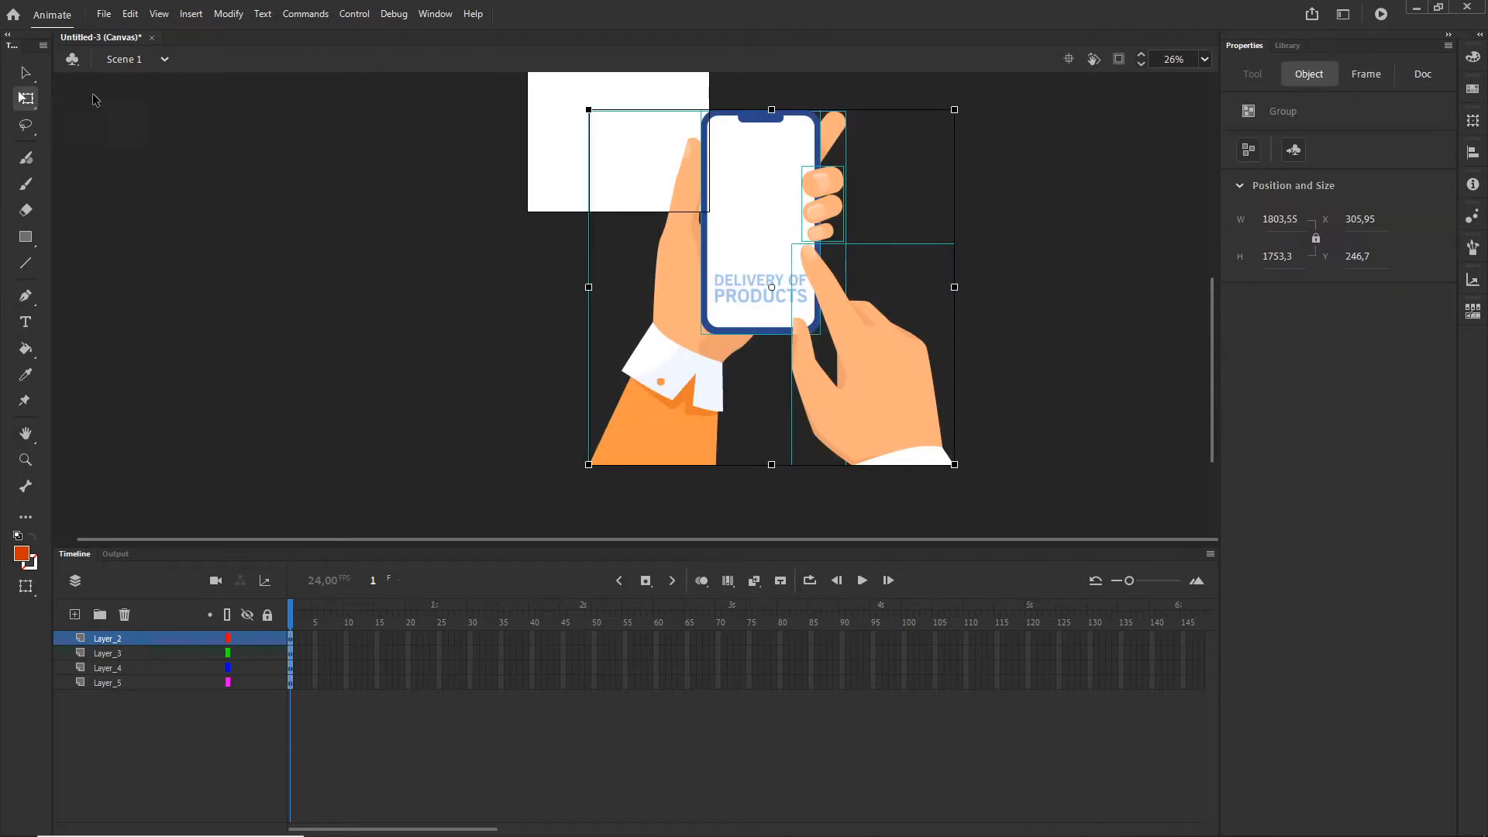
pyautogui.moveTo(959, 466); pyautogui.dragTo(871, 368)
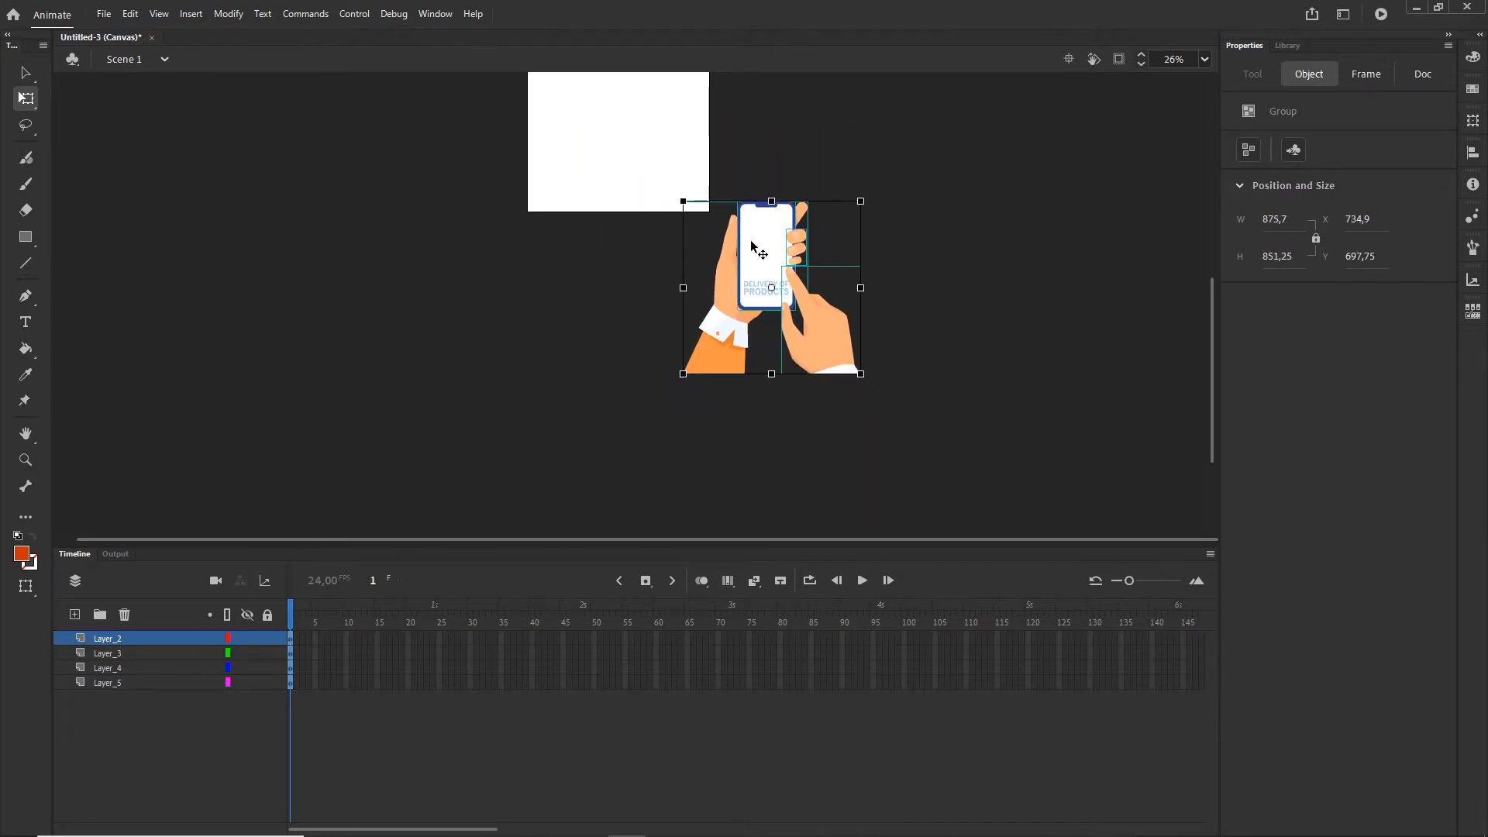
pyautogui.moveTo(775, 273); pyautogui.dragTo(624, 148)
# Step: Shrink the artwork further to about 737 x 716 px and position it at about X 94, Y 82
pyautogui.moveTo(677, 305); pyautogui.dragTo(676, 346)
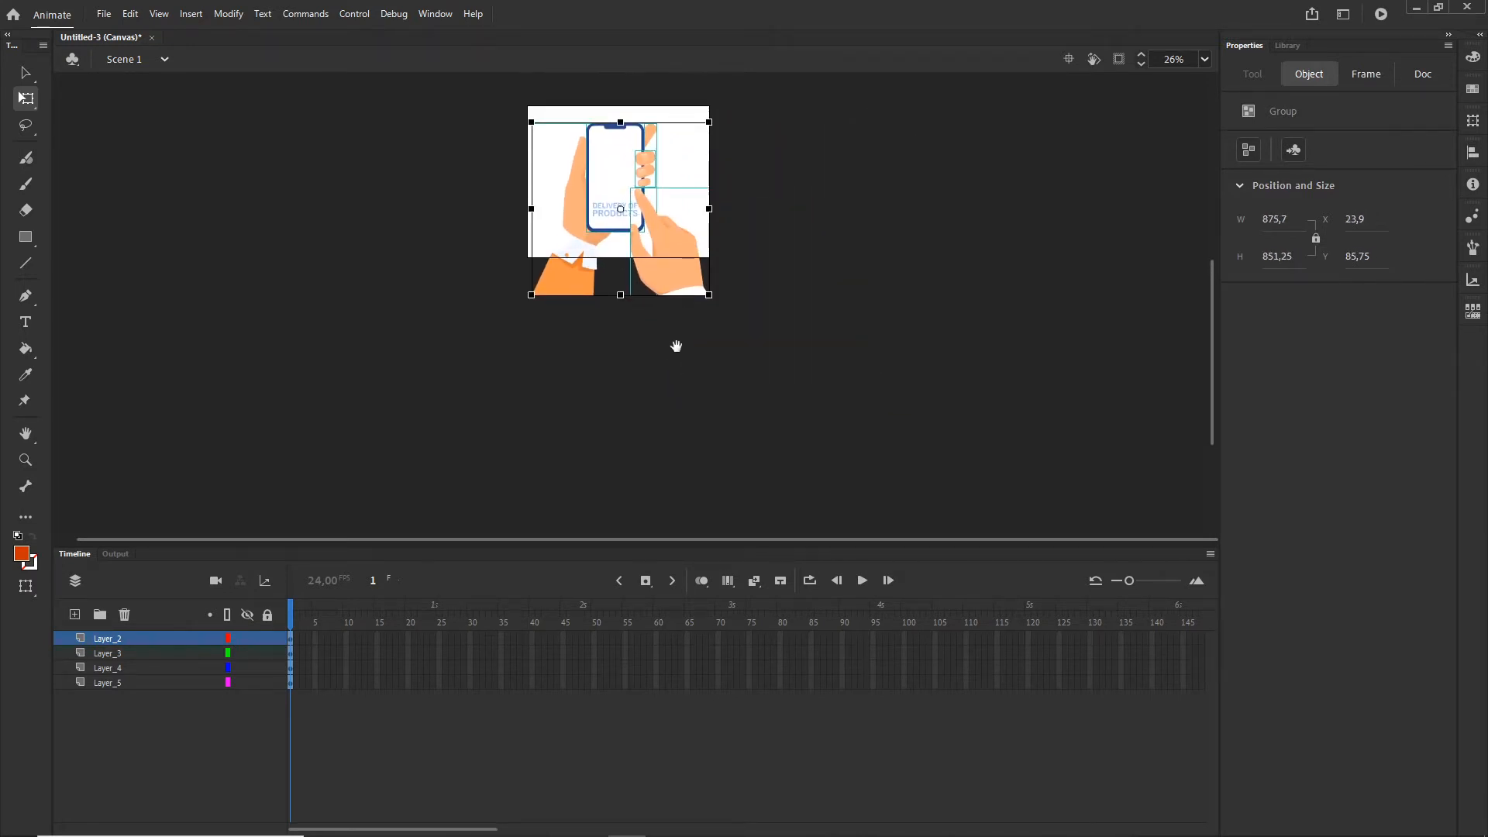
pyautogui.scroll(1, 655, 242)
pyautogui.scroll(2, 655, 242)
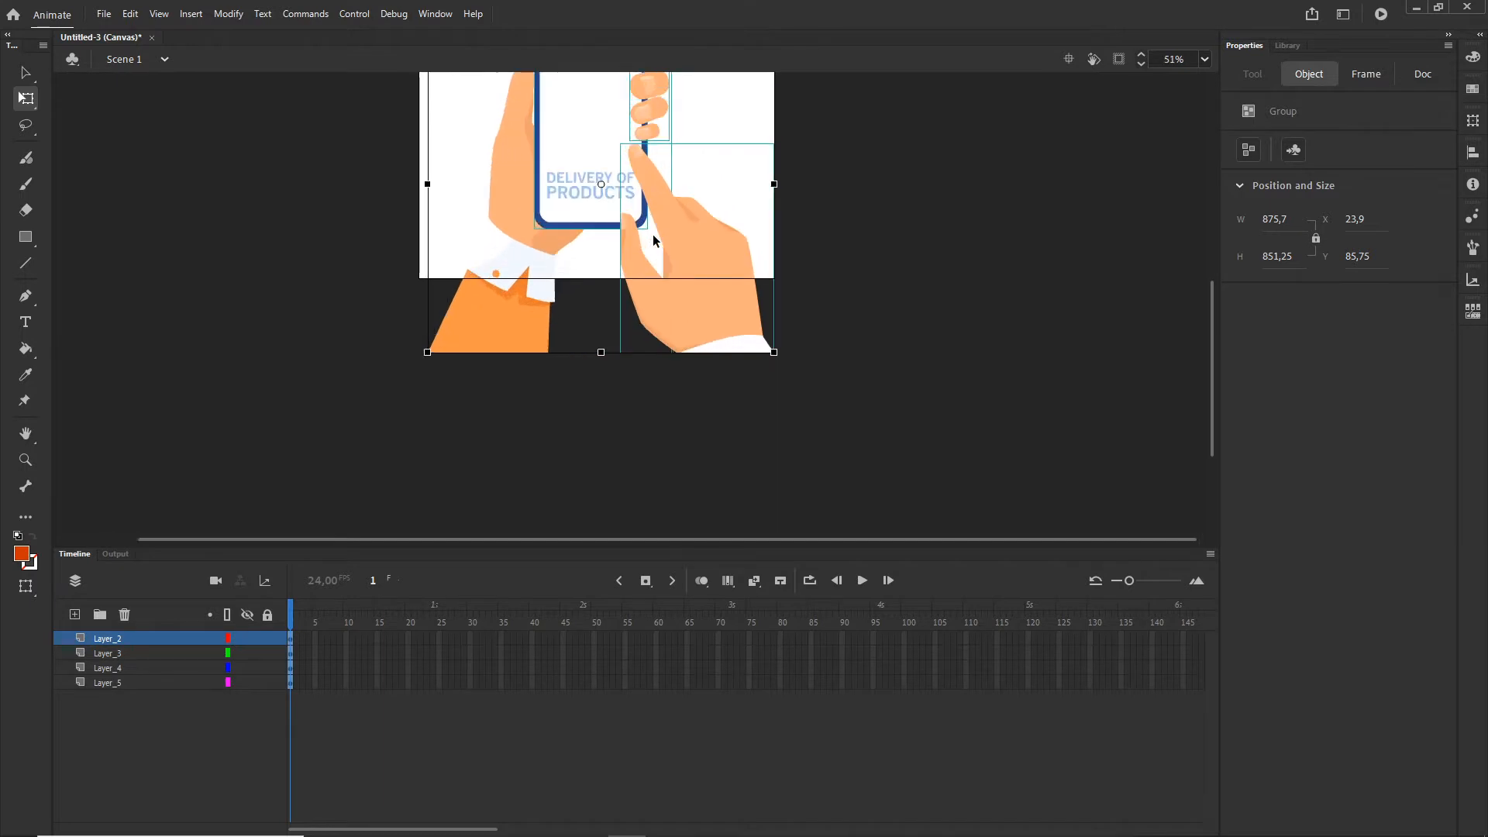
pyautogui.moveTo(830, 247); pyautogui.dragTo(853, 336)
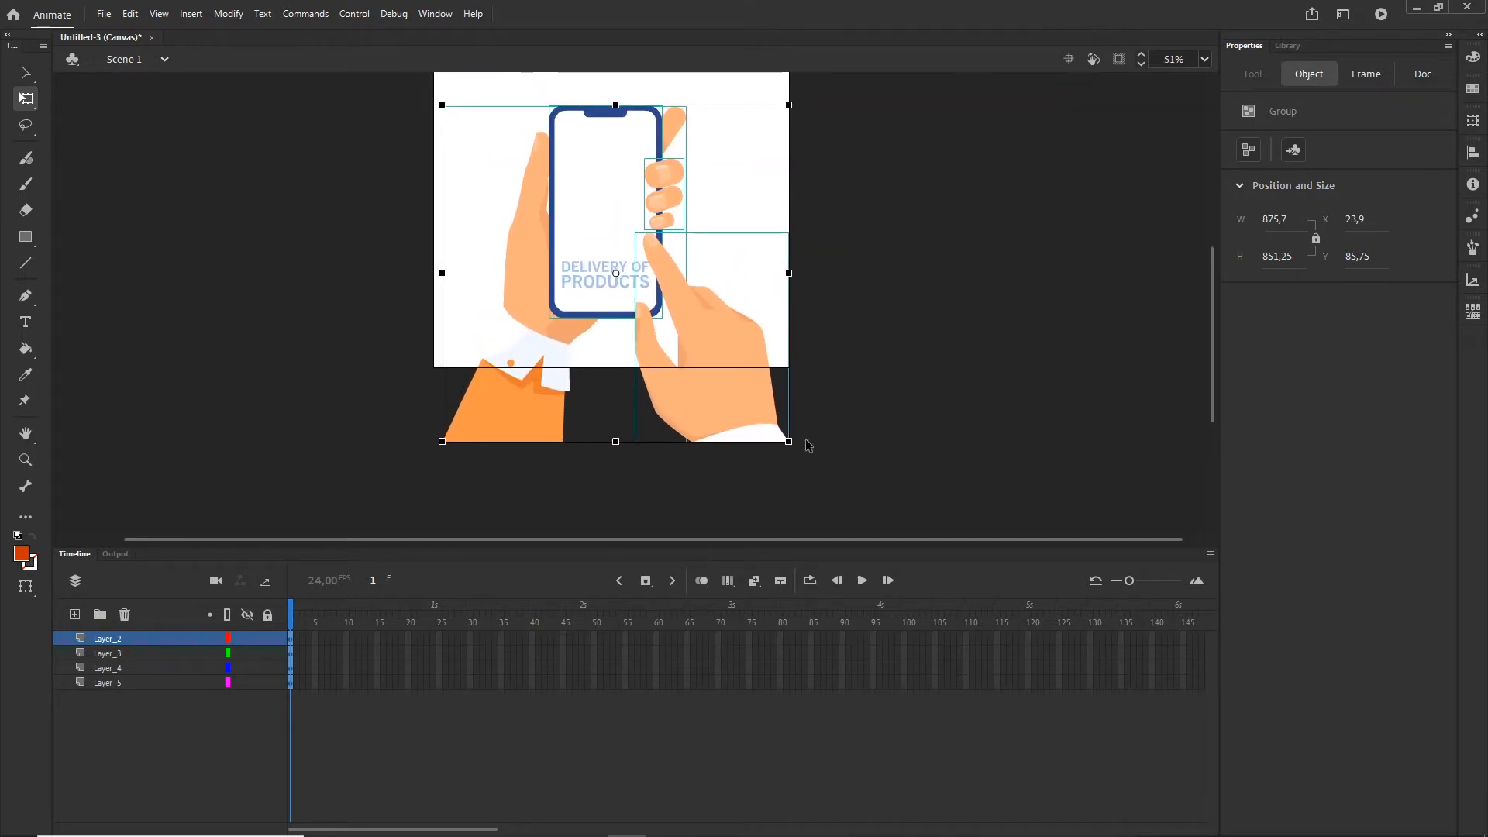
pyautogui.moveTo(789, 442); pyautogui.dragTo(749, 399)
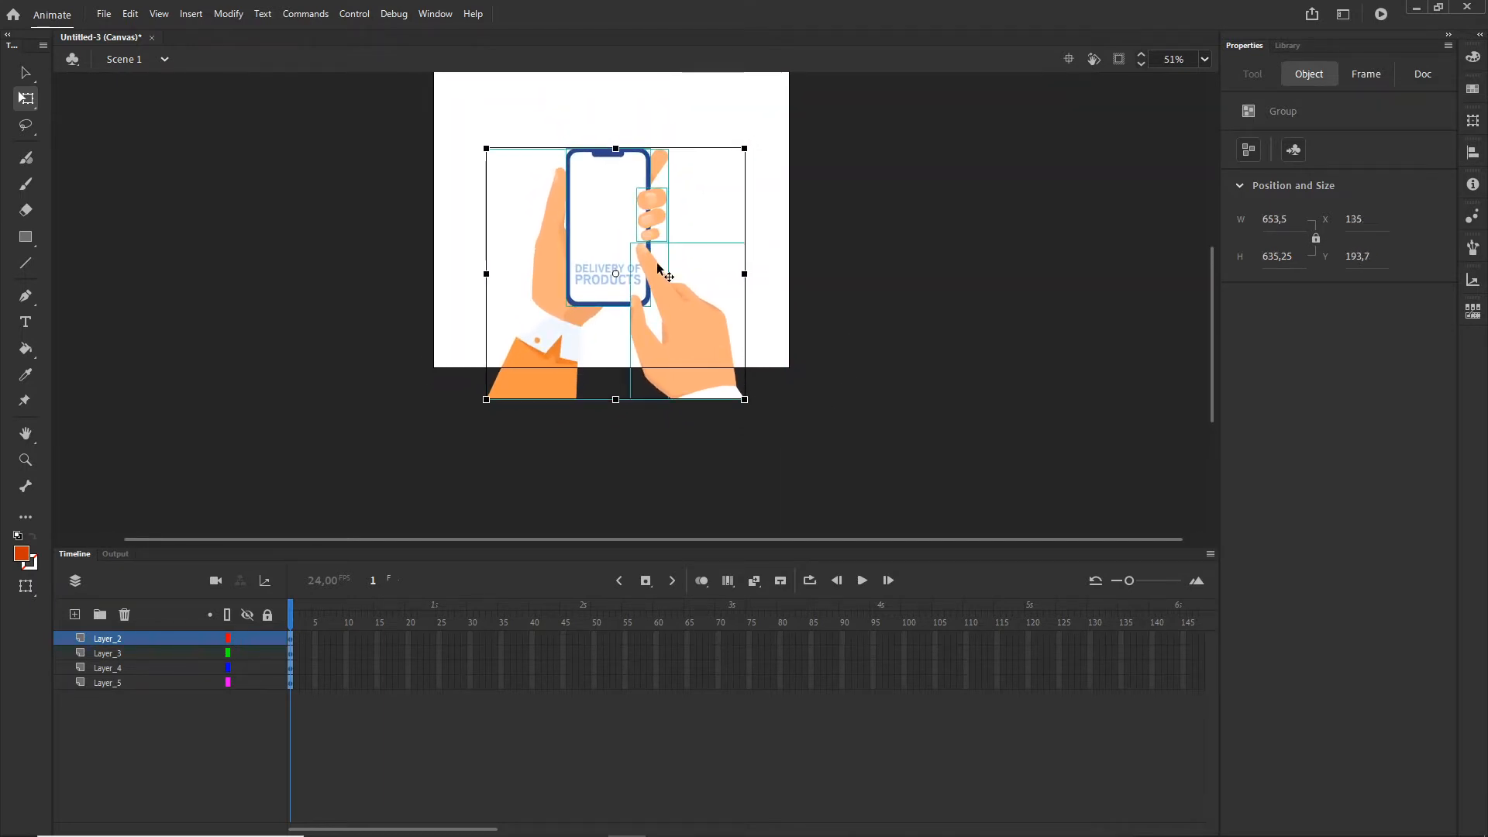
pyautogui.moveTo(617, 246); pyautogui.dragTo(616, 218)
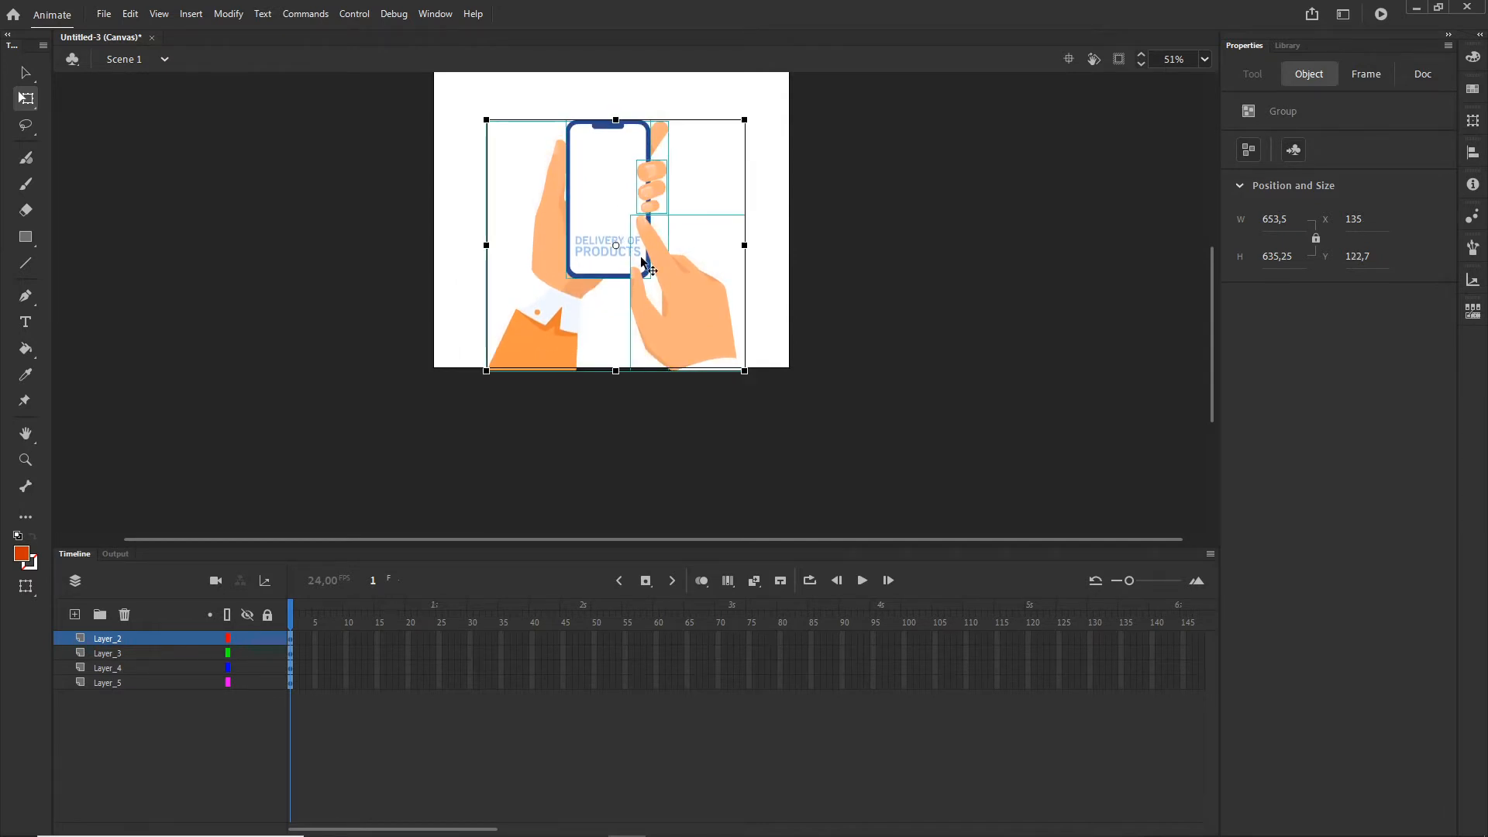
pyautogui.moveTo(744, 372); pyautogui.dragTo(763, 388)
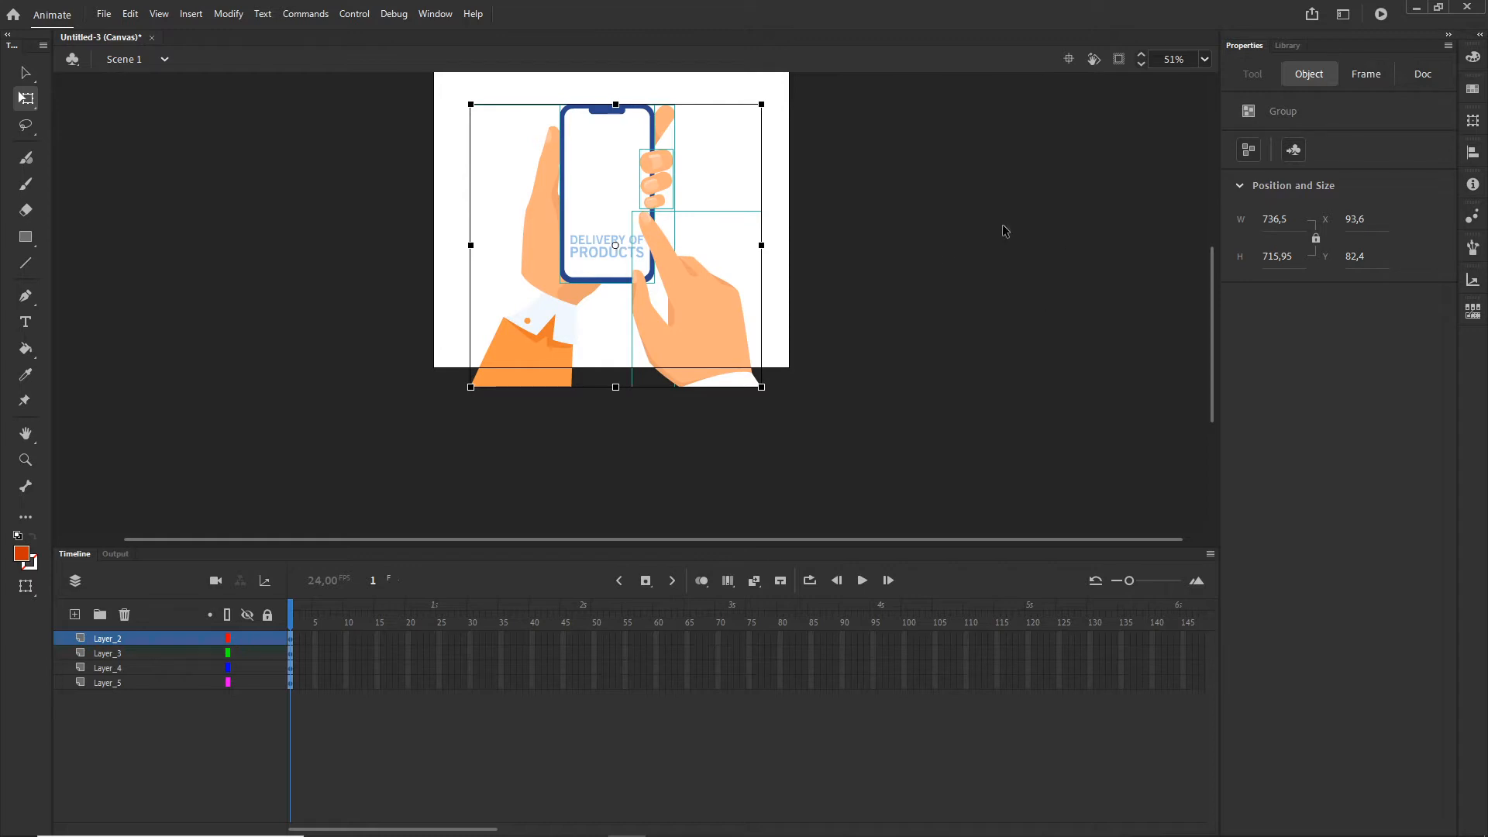
# Step: Change the stage background to a custom light blue colour
pyautogui.click(1027, 326)
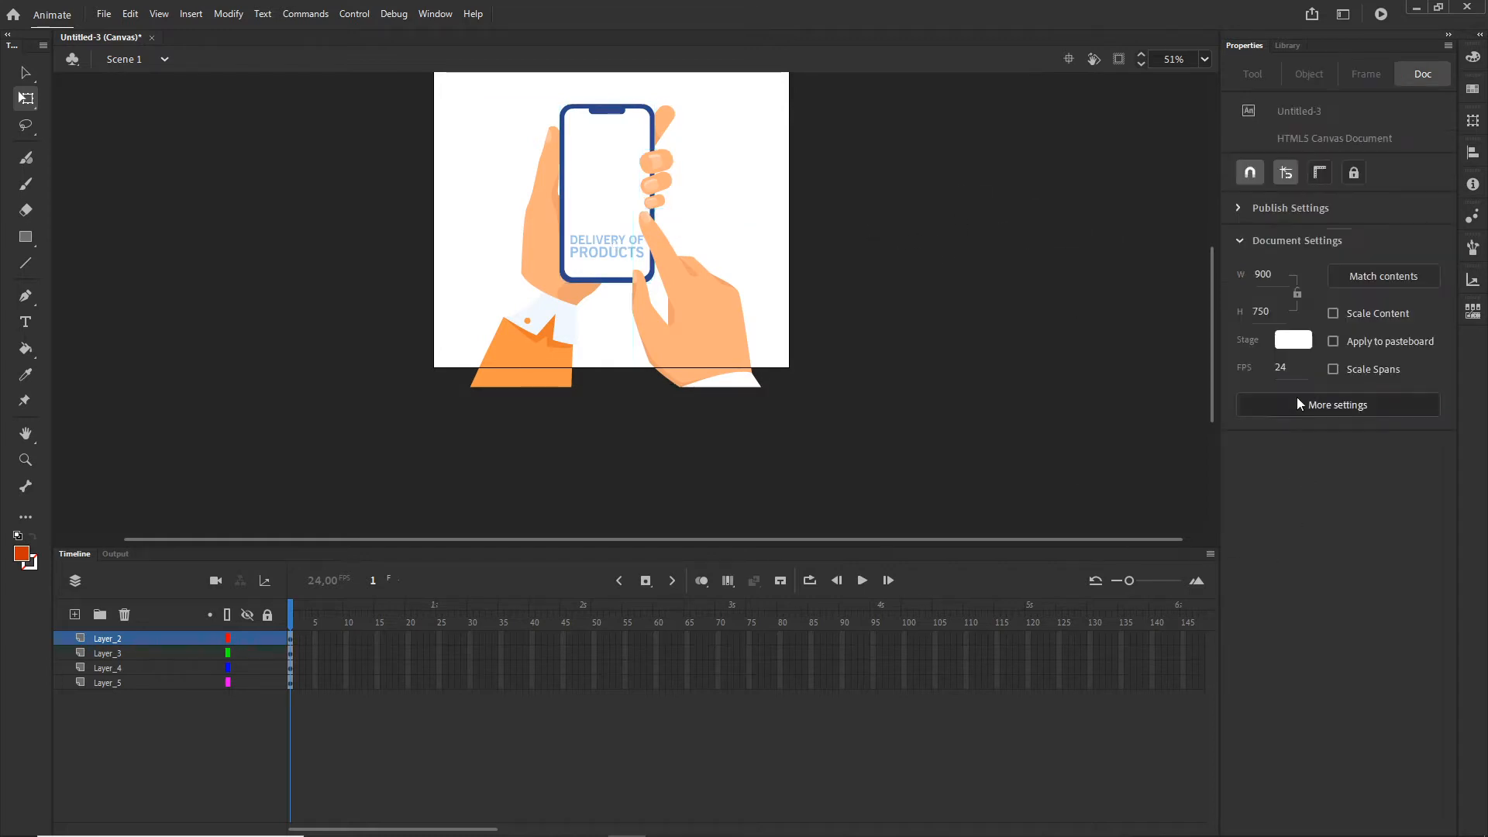
pyautogui.click(1292, 340)
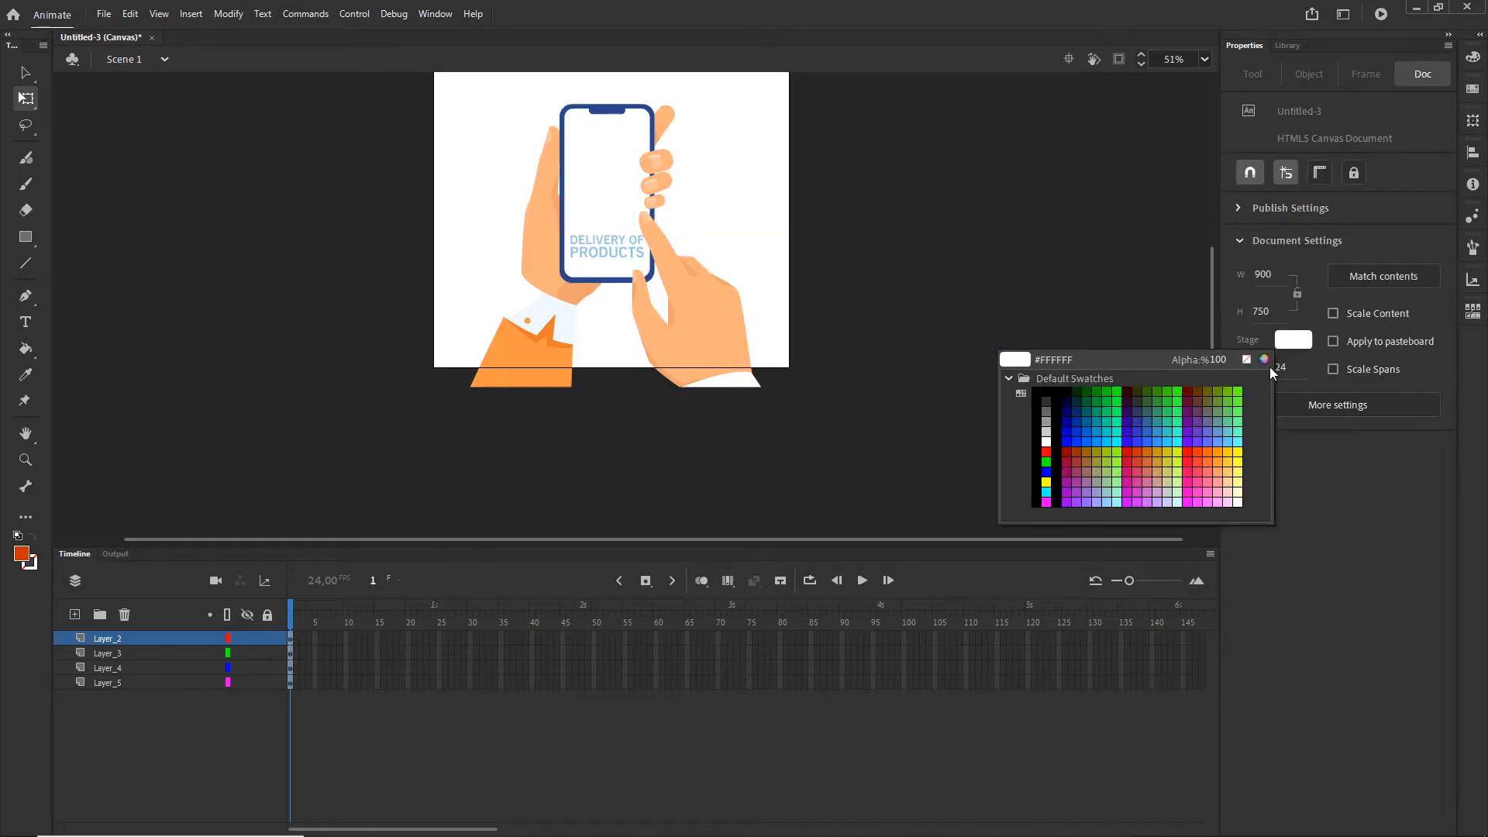
pyautogui.click(1264, 359)
pyautogui.click(1163, 365)
pyautogui.moveTo(1066, 312); pyautogui.dragTo(974, 268)
pyautogui.click(1298, 288)
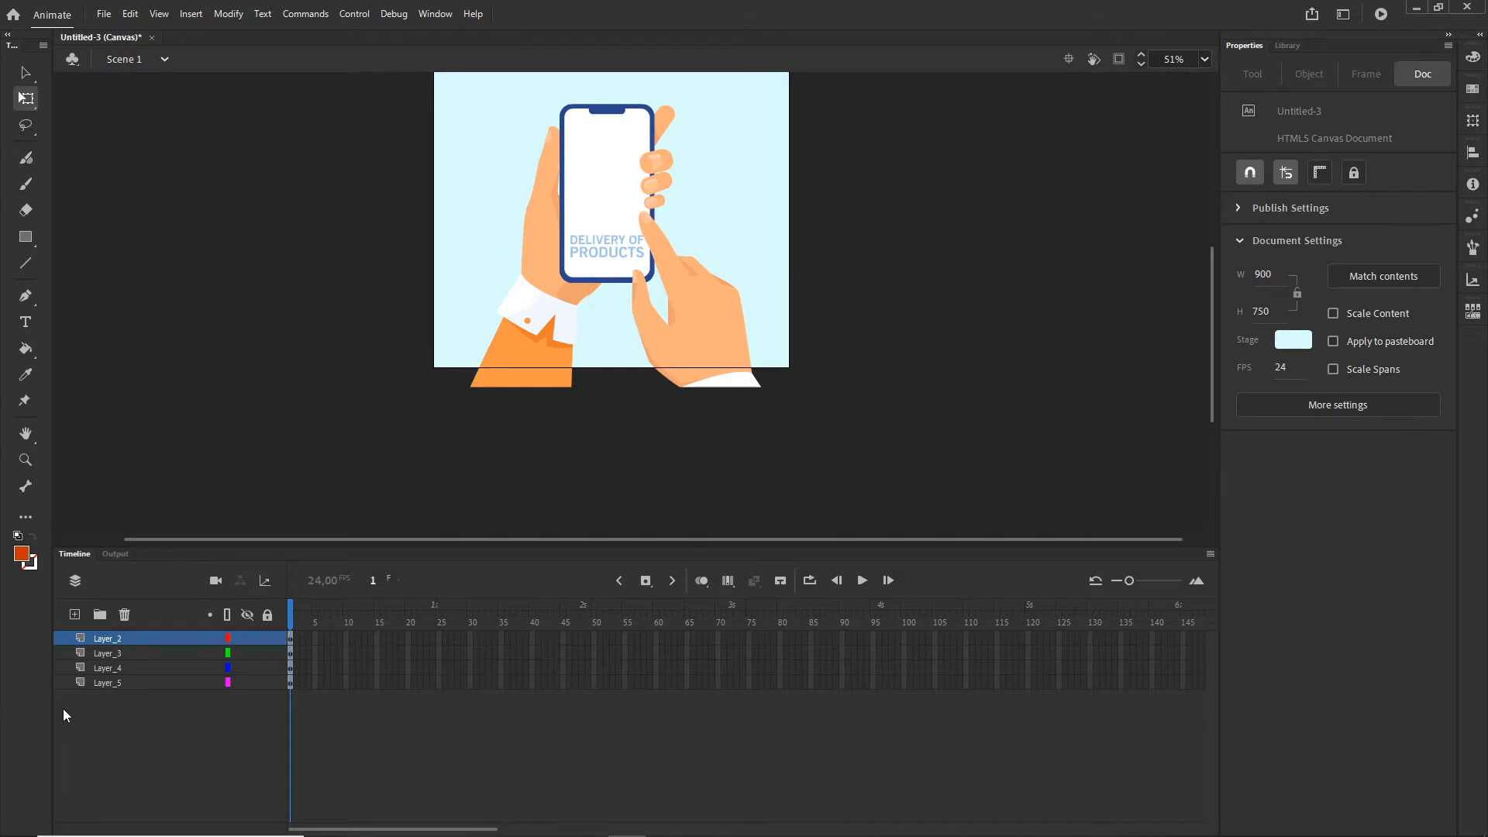
# Step: Isolate Layer_5 by hiding the three layers above it, and rename it Lhand
pyautogui.click(110, 685)
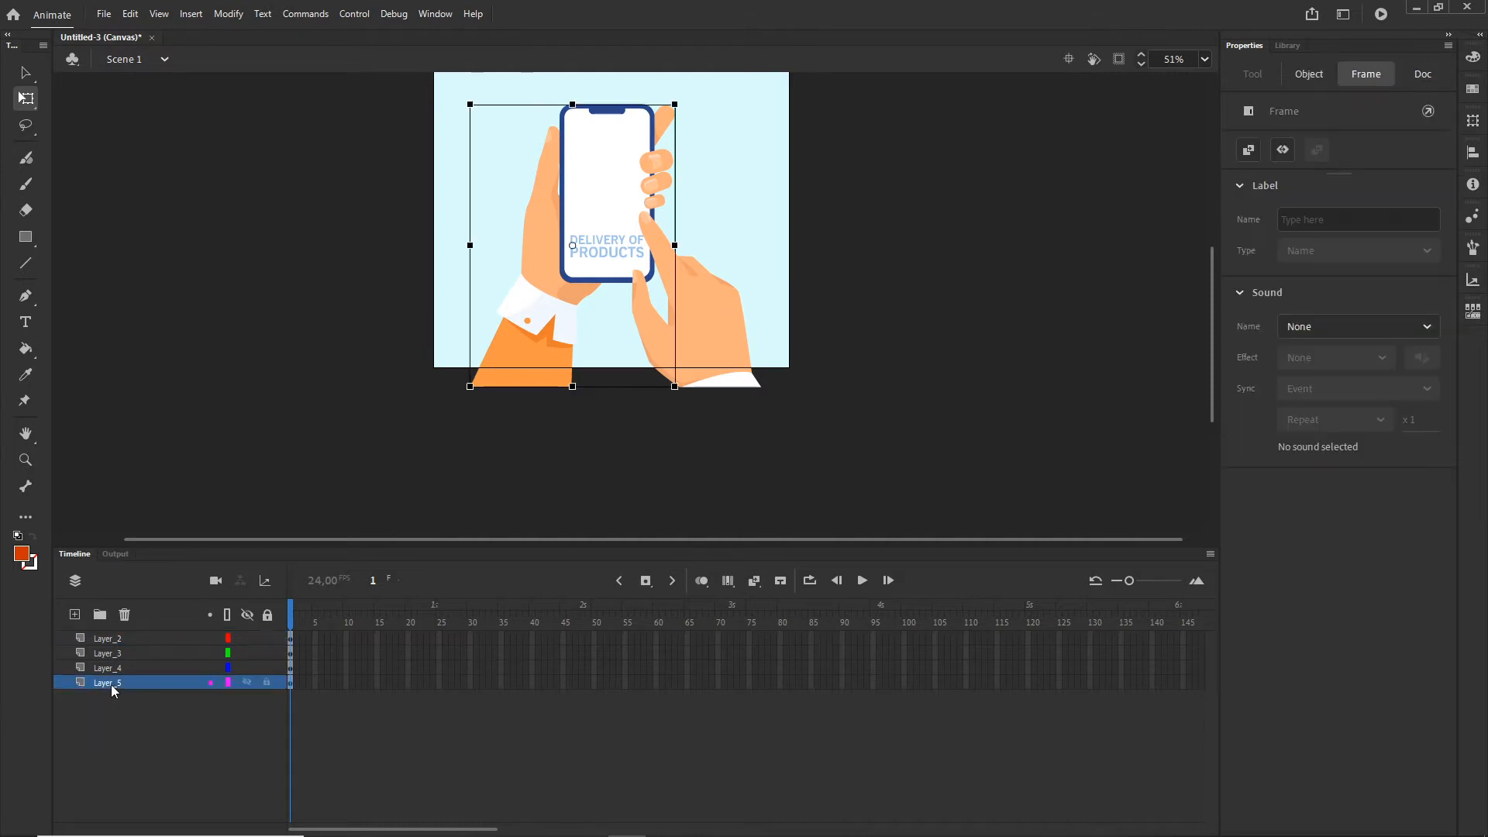
pyautogui.click(248, 682)
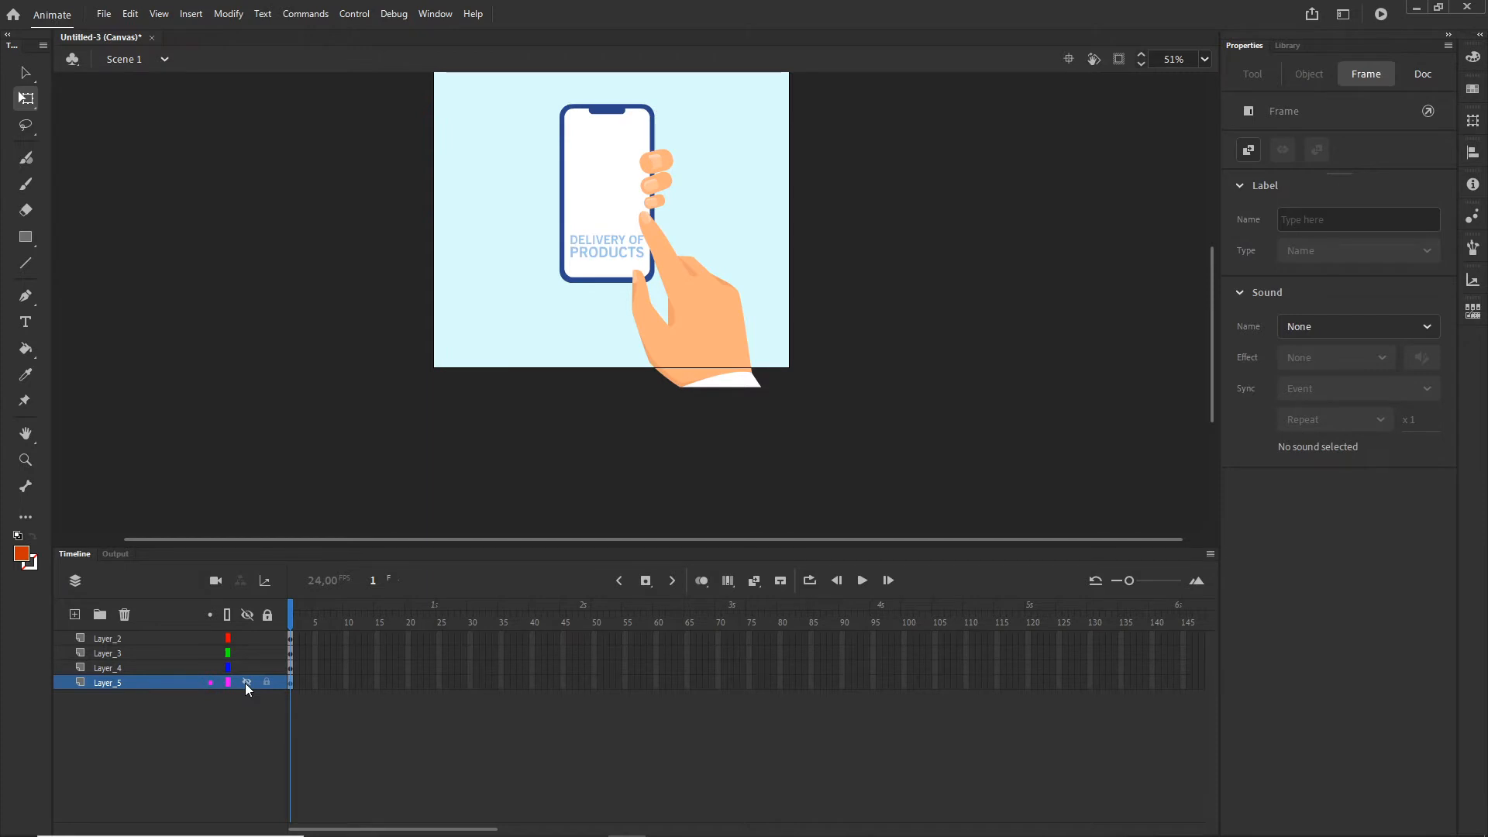
pyautogui.click(246, 682)
pyautogui.moveTo(247, 637); pyautogui.dragTo(246, 672)
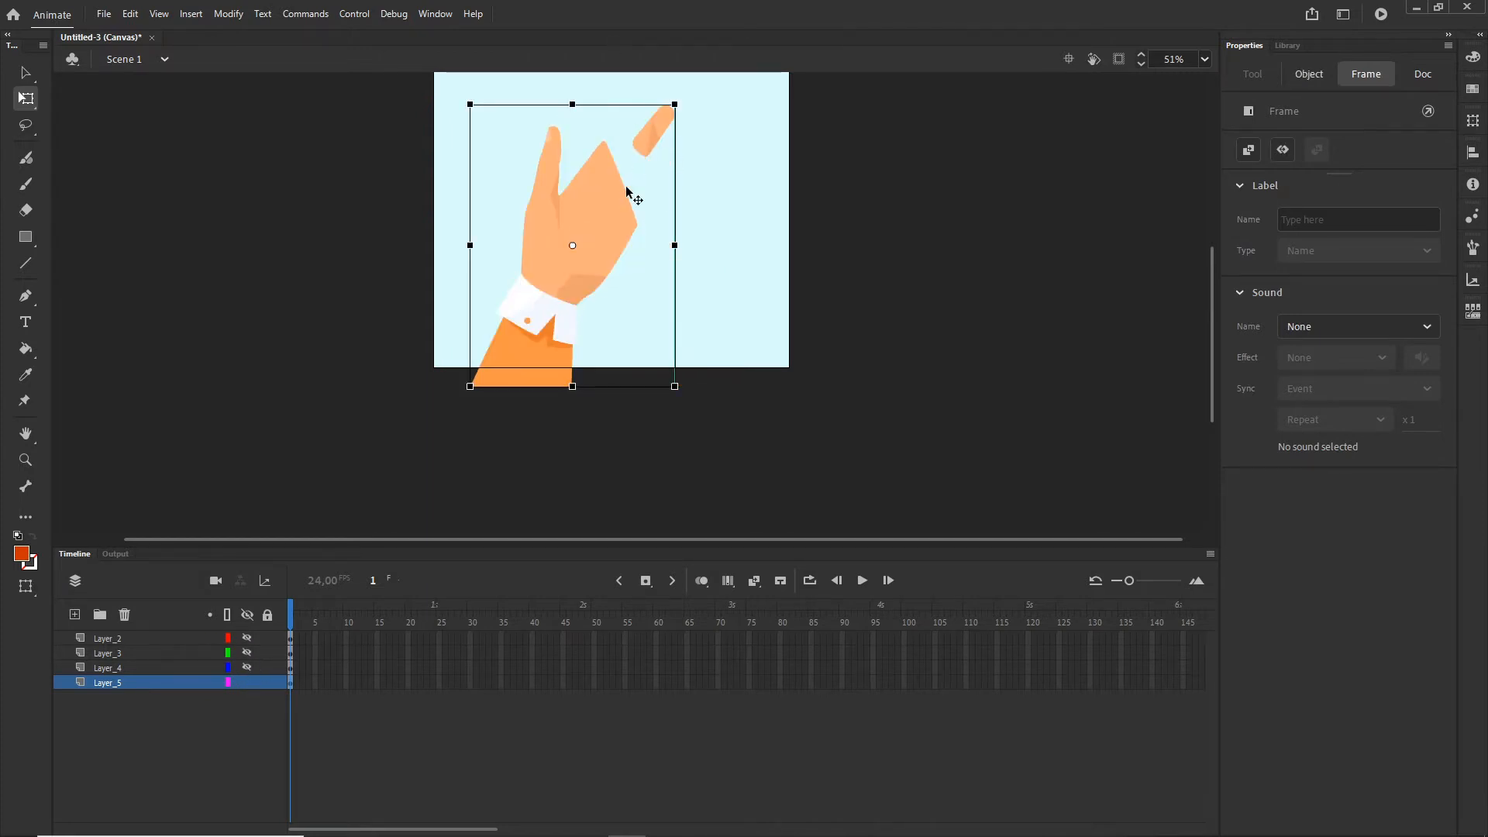
pyautogui.doubleClick(113, 686)
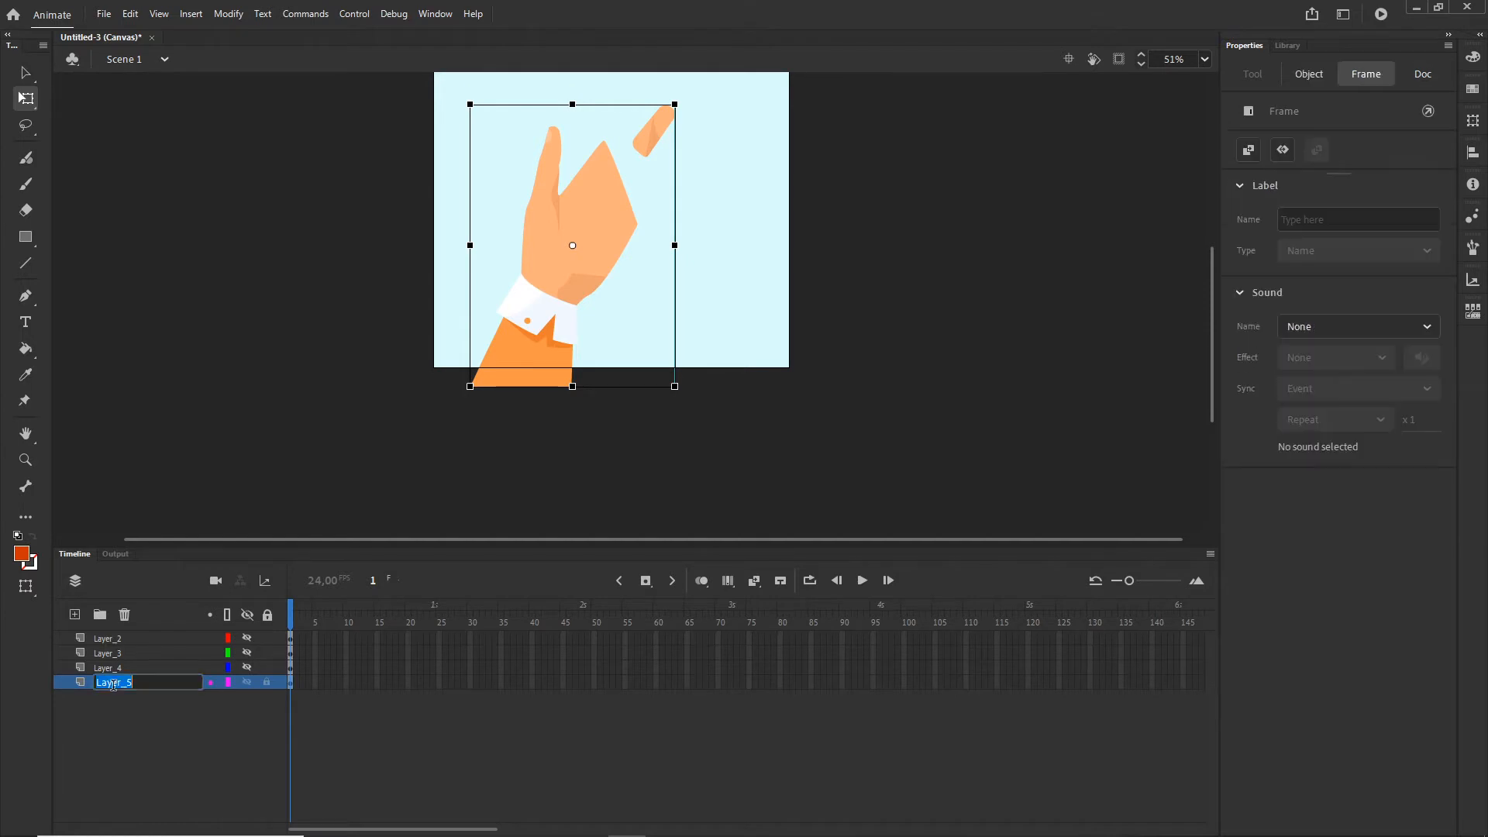
pyautogui.write('Lhand')
pyautogui.click(179, 727)
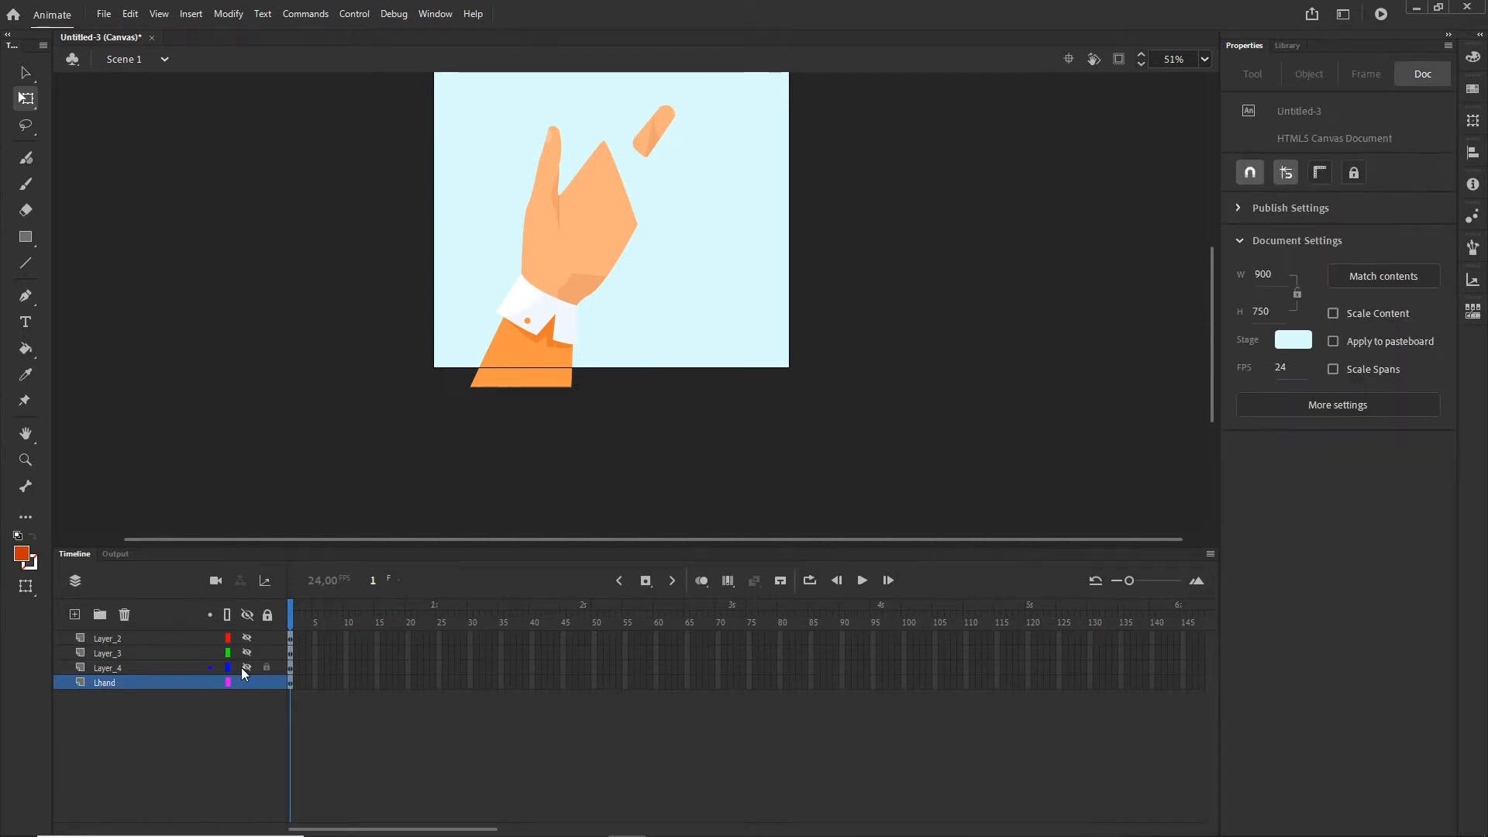
# Step: Show Layer_4 again and rename it phone
pyautogui.click(243, 667)
pyautogui.click(113, 668)
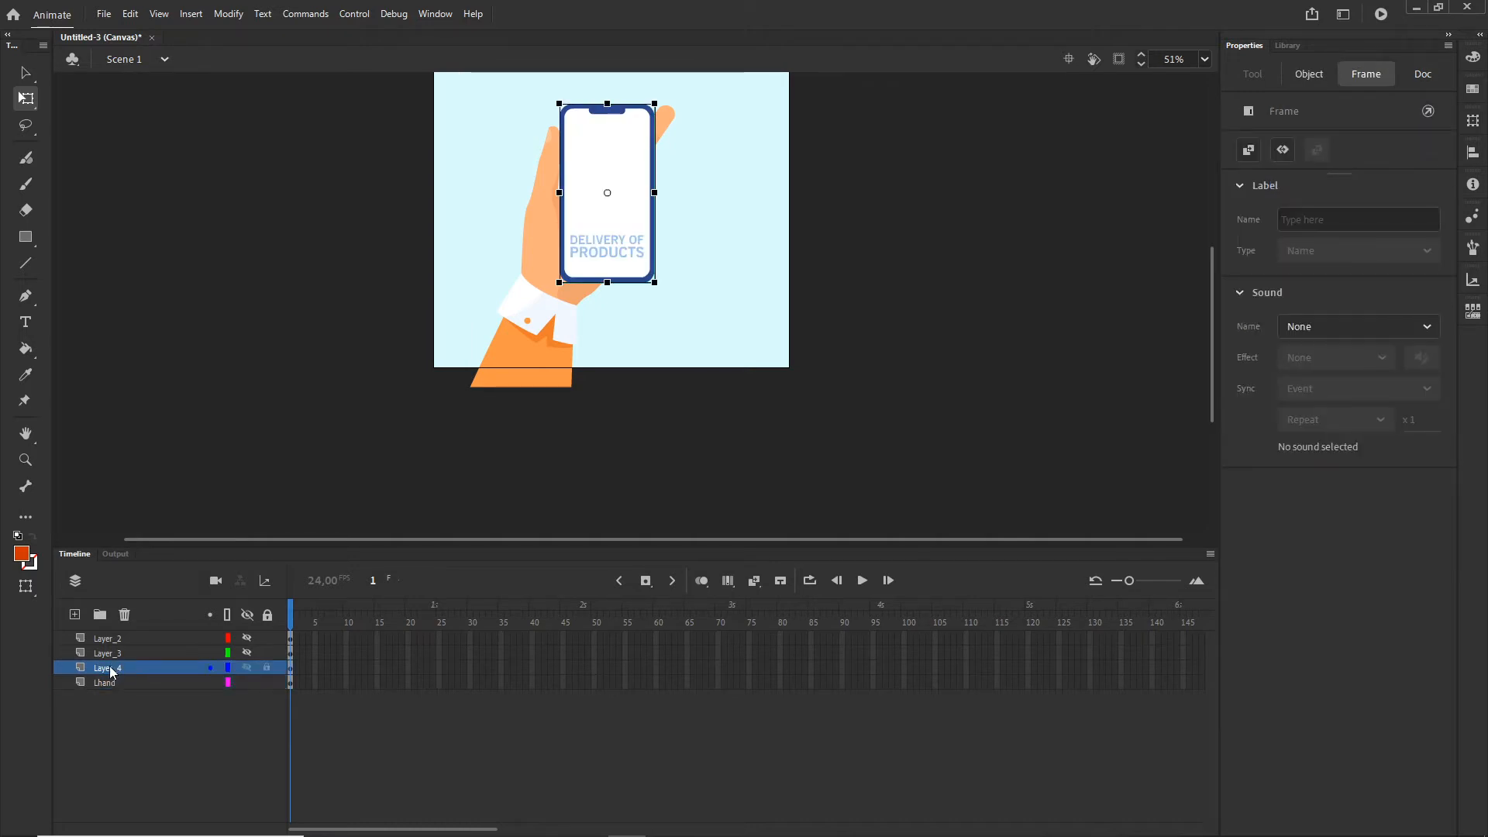
pyautogui.doubleClick(110, 669)
pyautogui.write('phone')
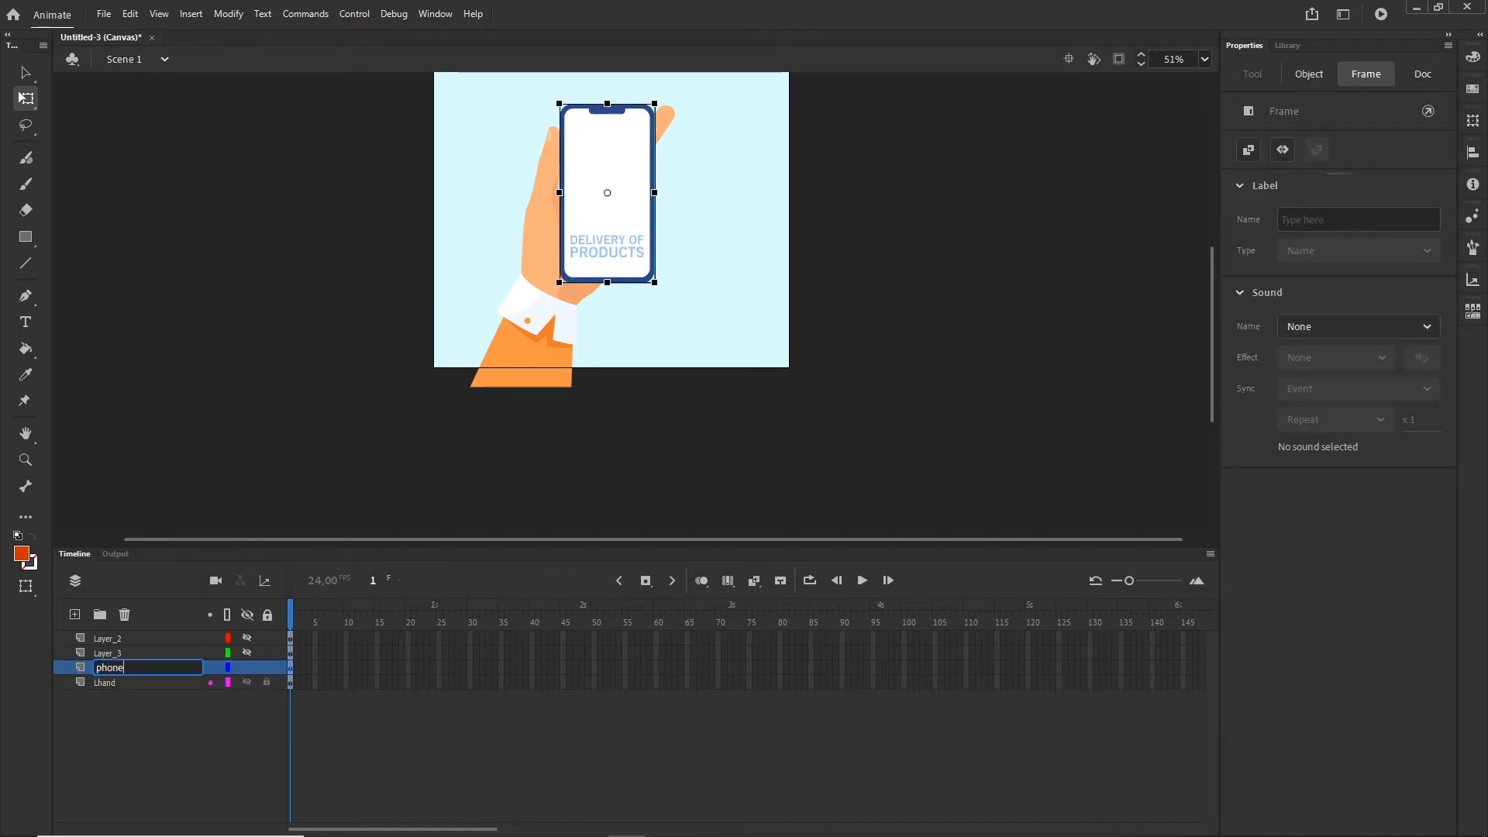
pyautogui.press('Return')
# Step: Show Layer_3 again and rename it Rhand
pyautogui.click(114, 656)
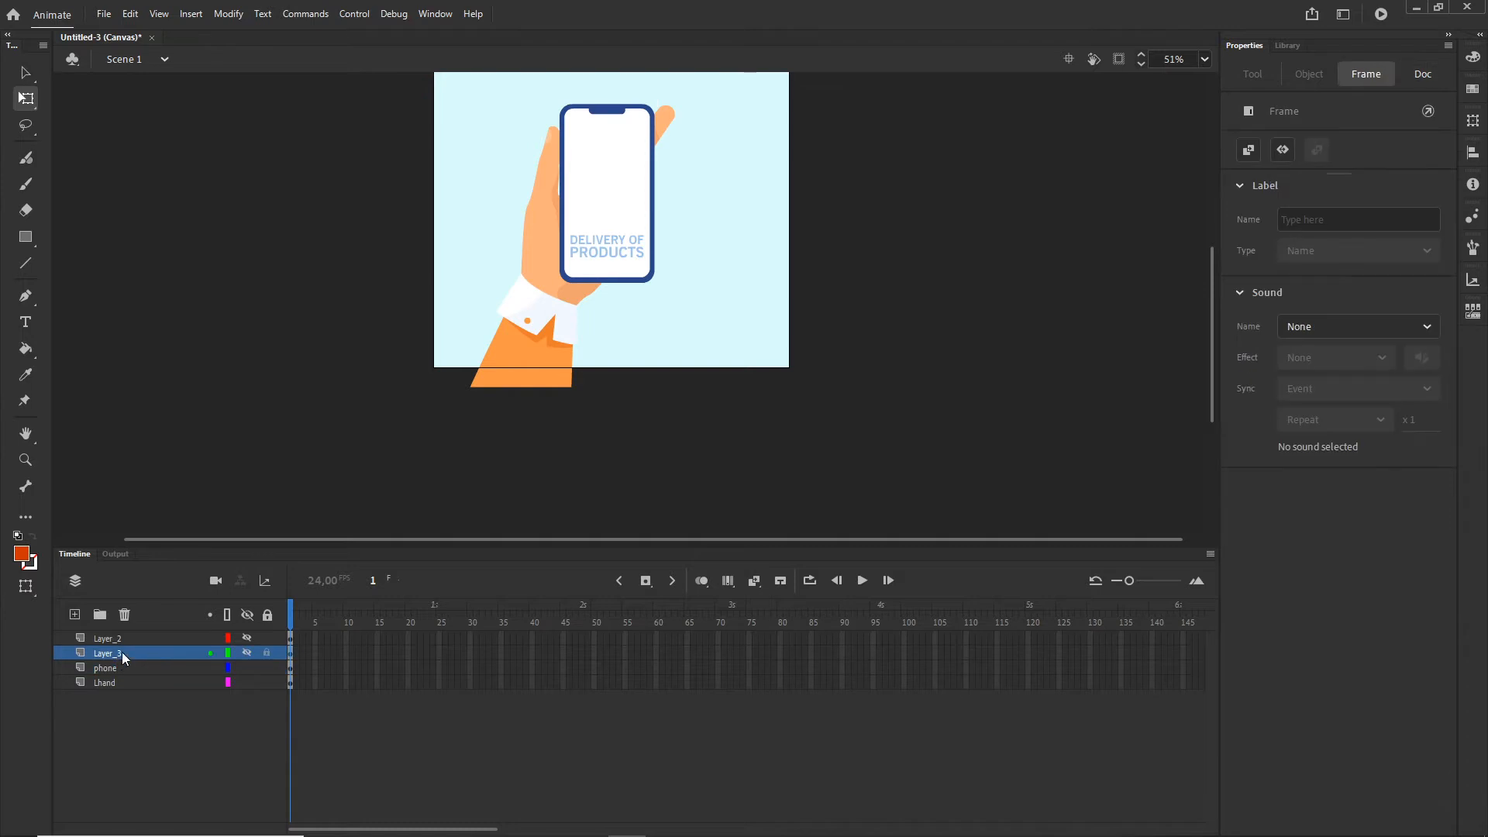
pyautogui.click(241, 652)
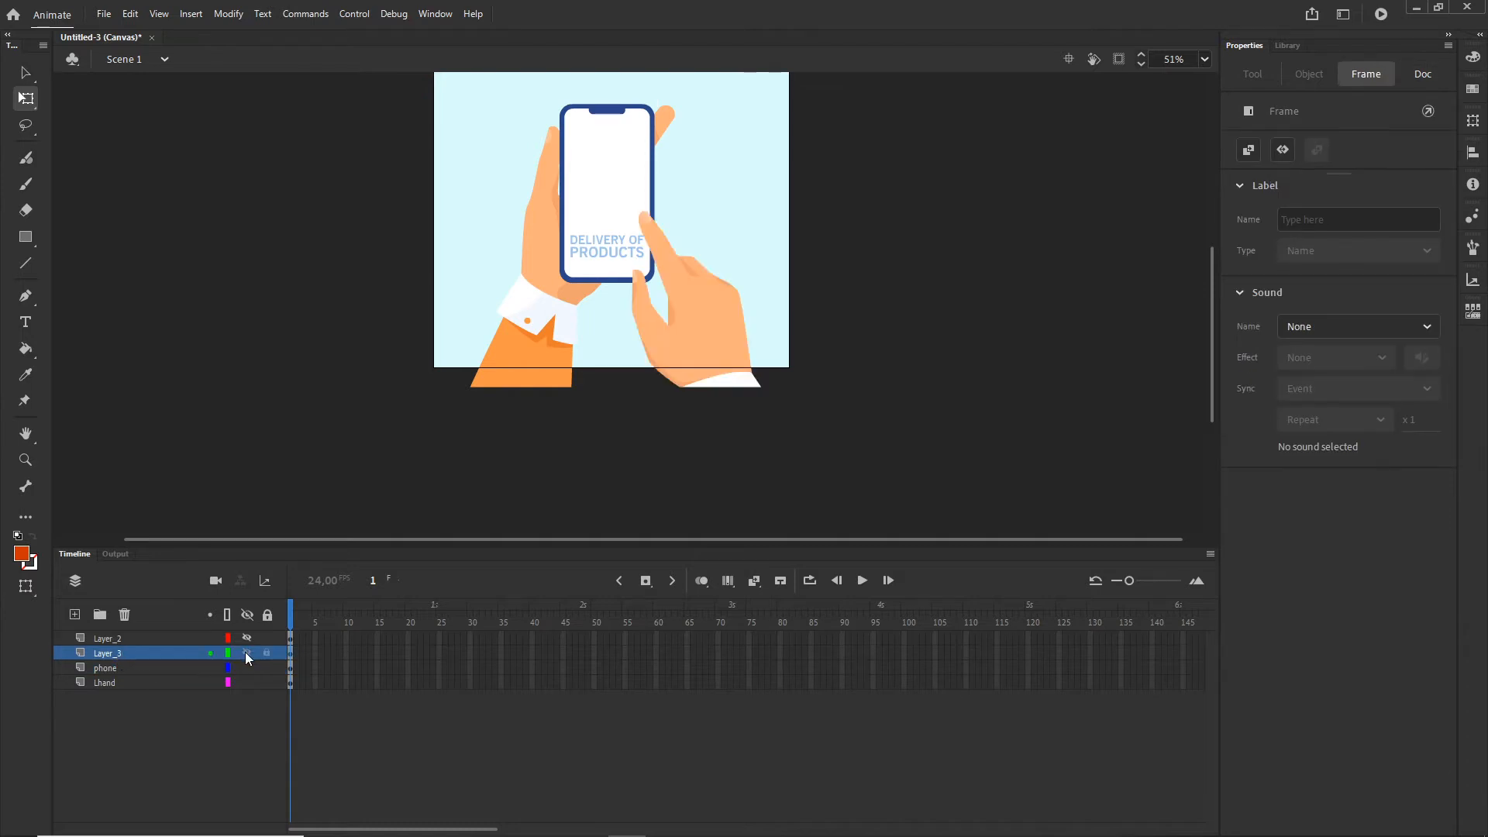
pyautogui.doubleClick(114, 653)
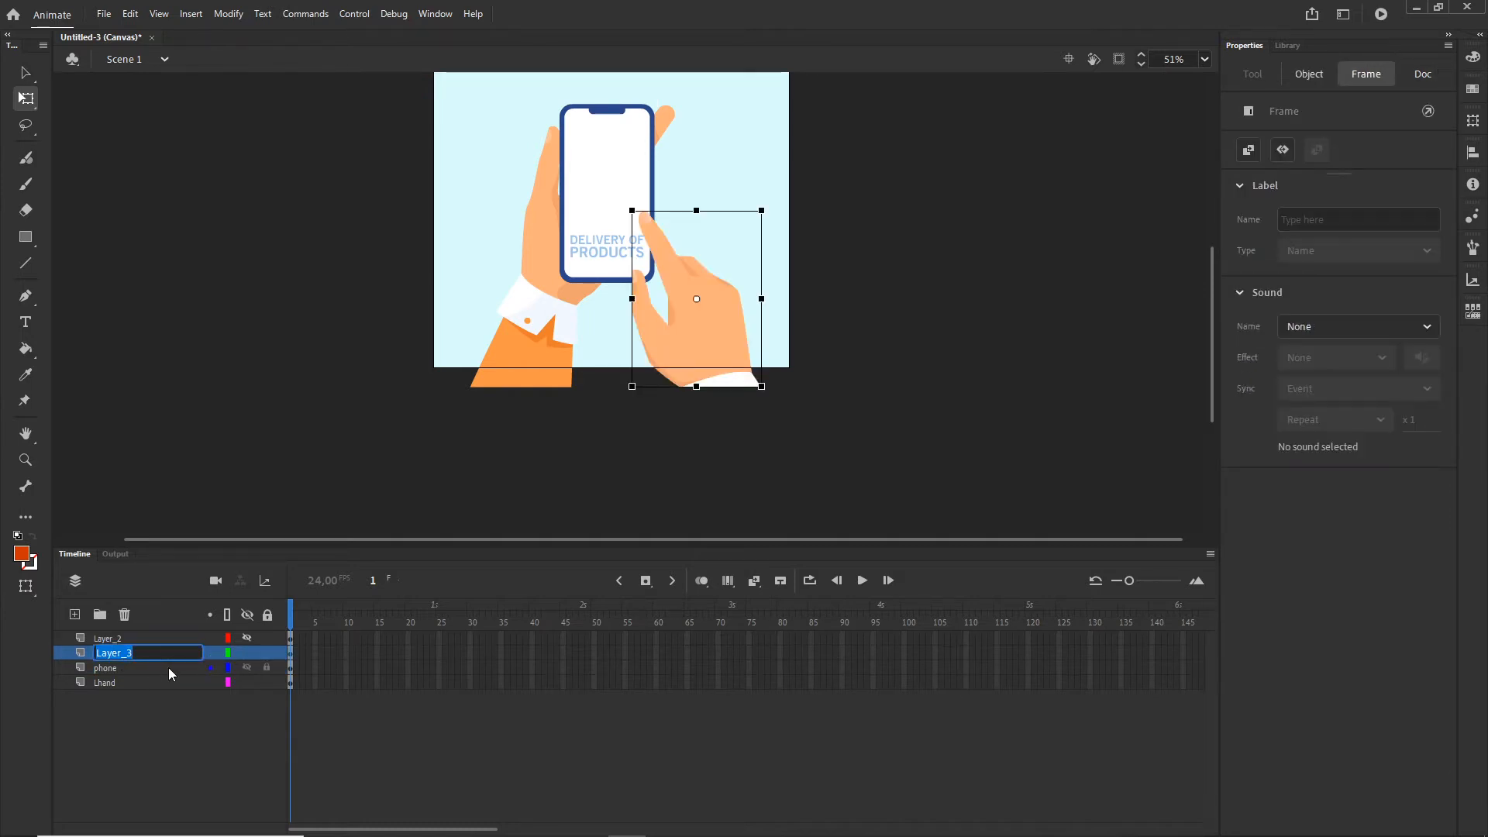
pyautogui.write('Rhand')
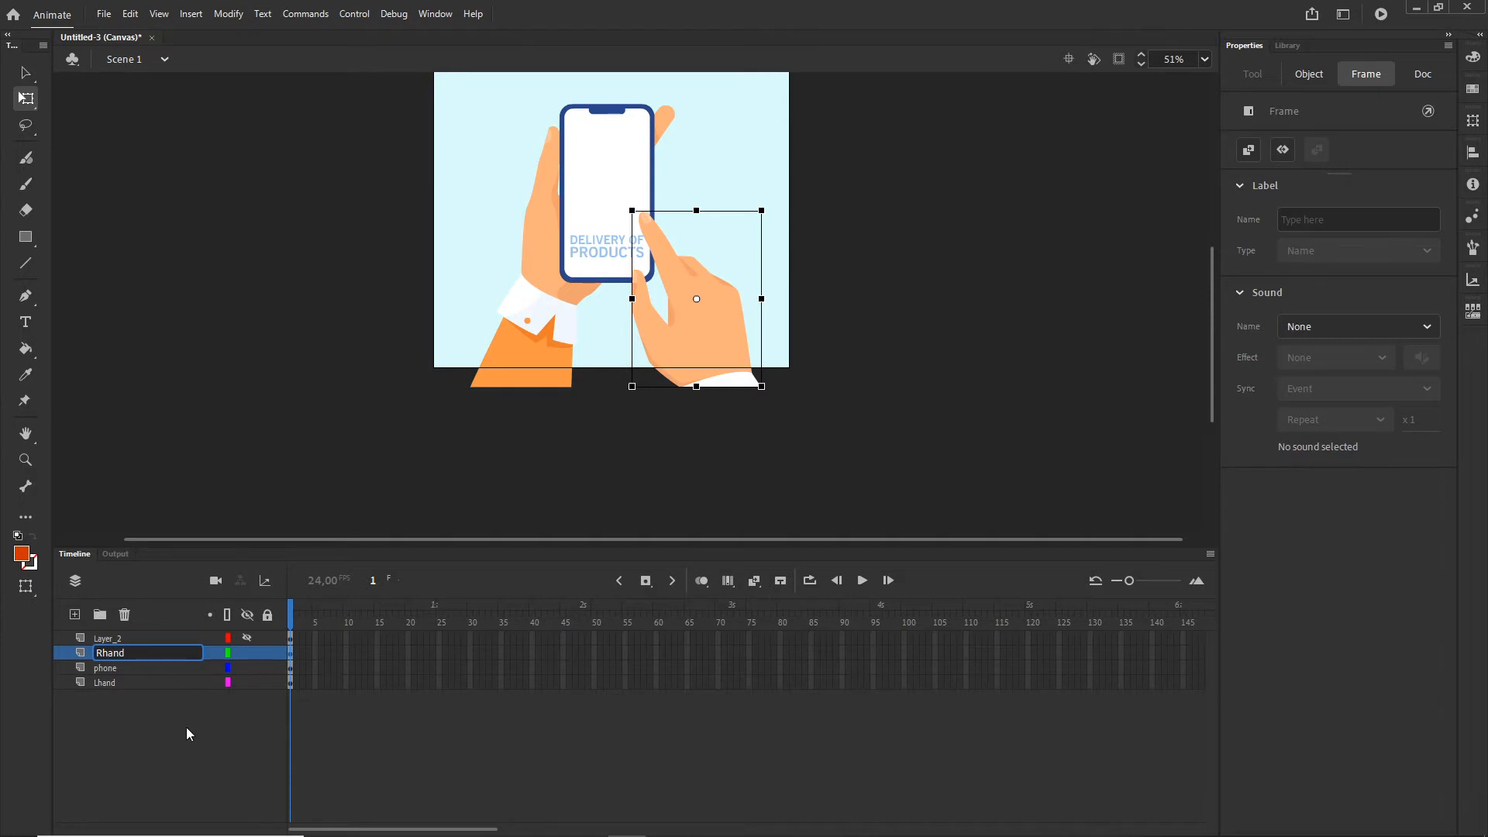
pyautogui.click(186, 727)
# Step: Show Layer_2 again and rename it fingers
pyautogui.click(121, 640)
pyautogui.click(246, 638)
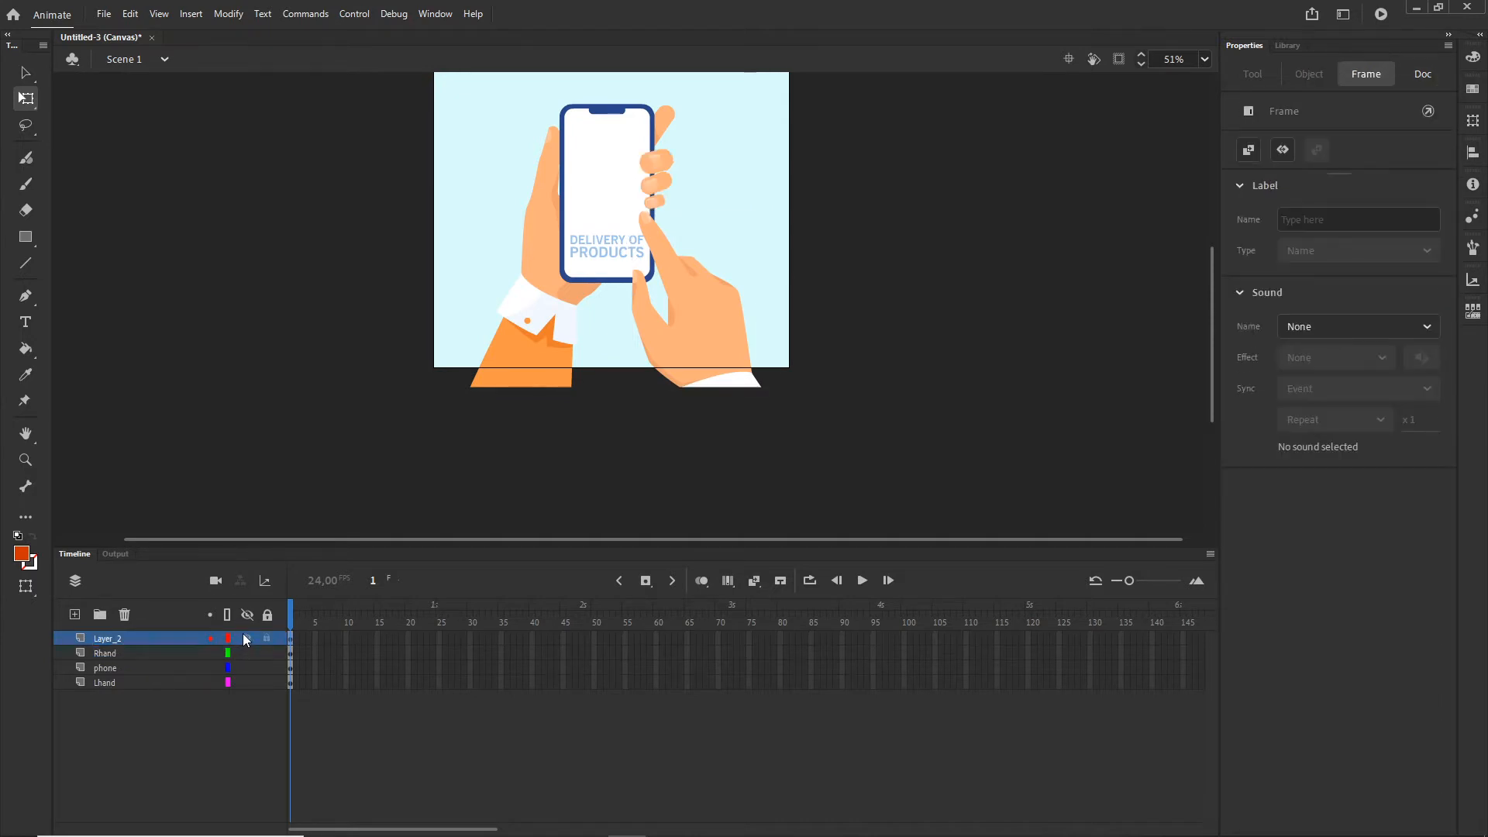
pyautogui.doubleClick(100, 639)
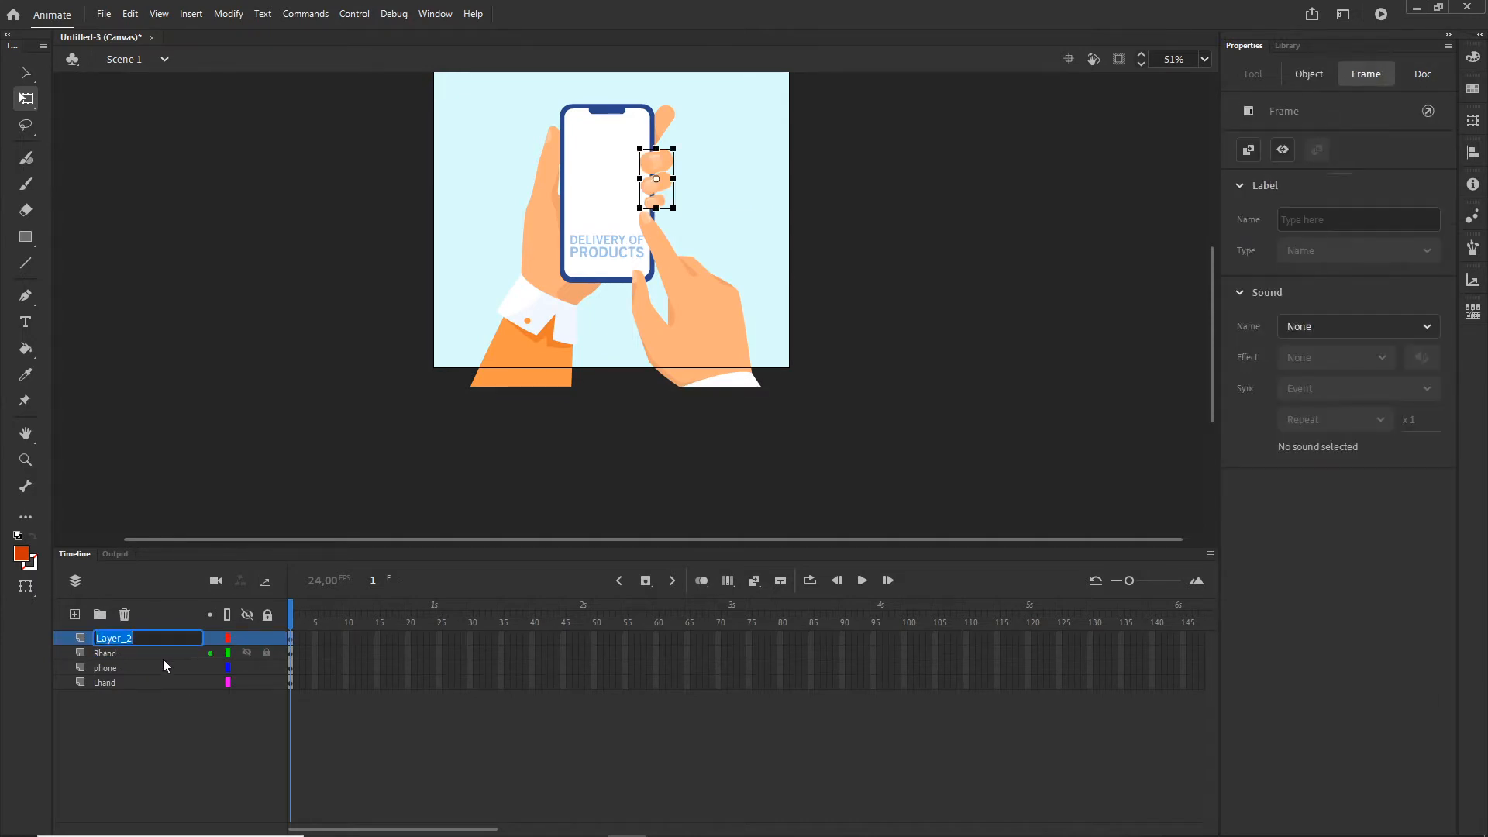
pyautogui.write('fingers')
pyautogui.click(85, 750)
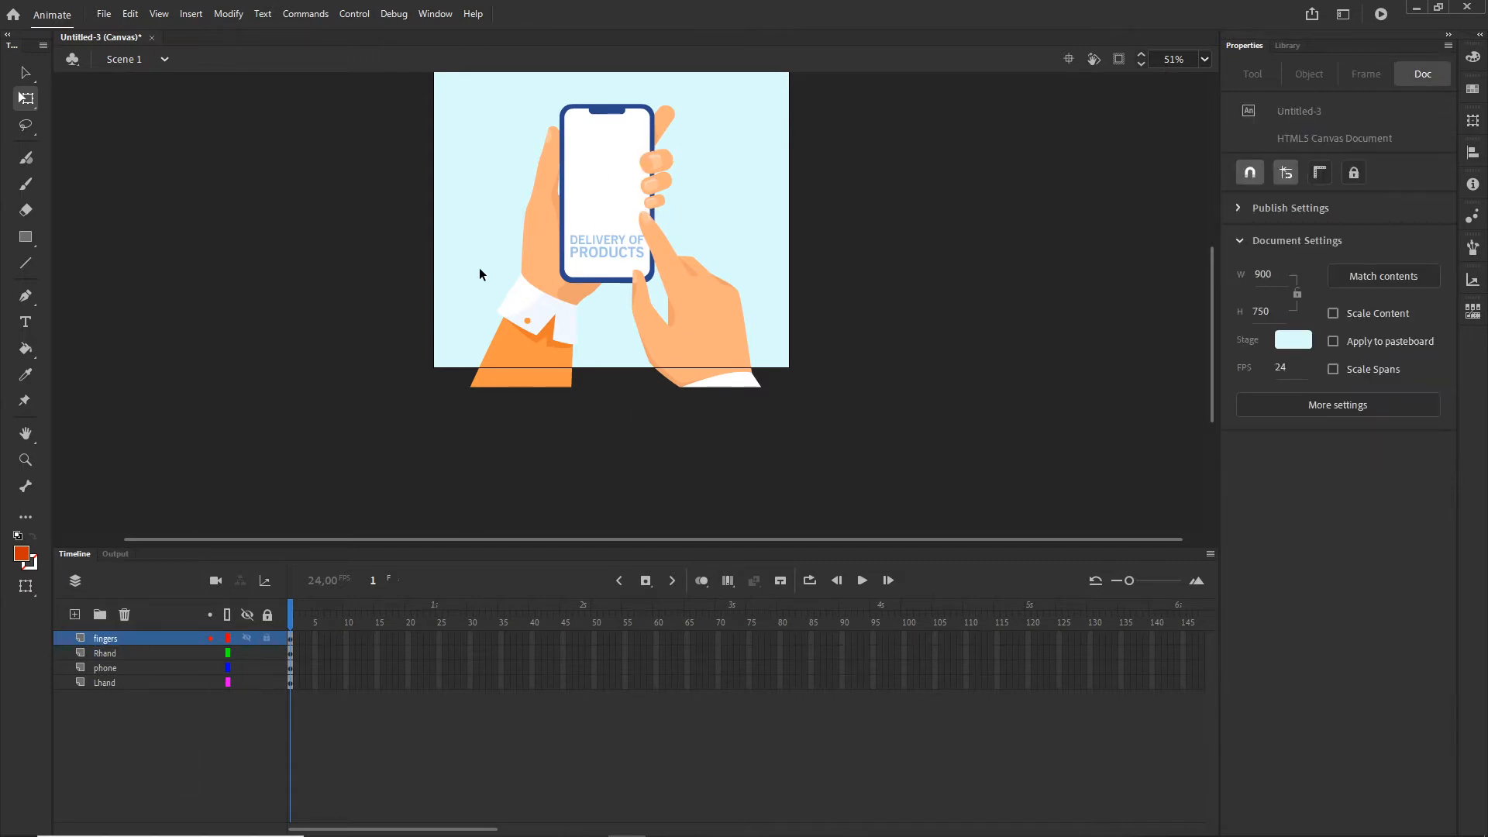
pyautogui.scroll(2, 634, 227)
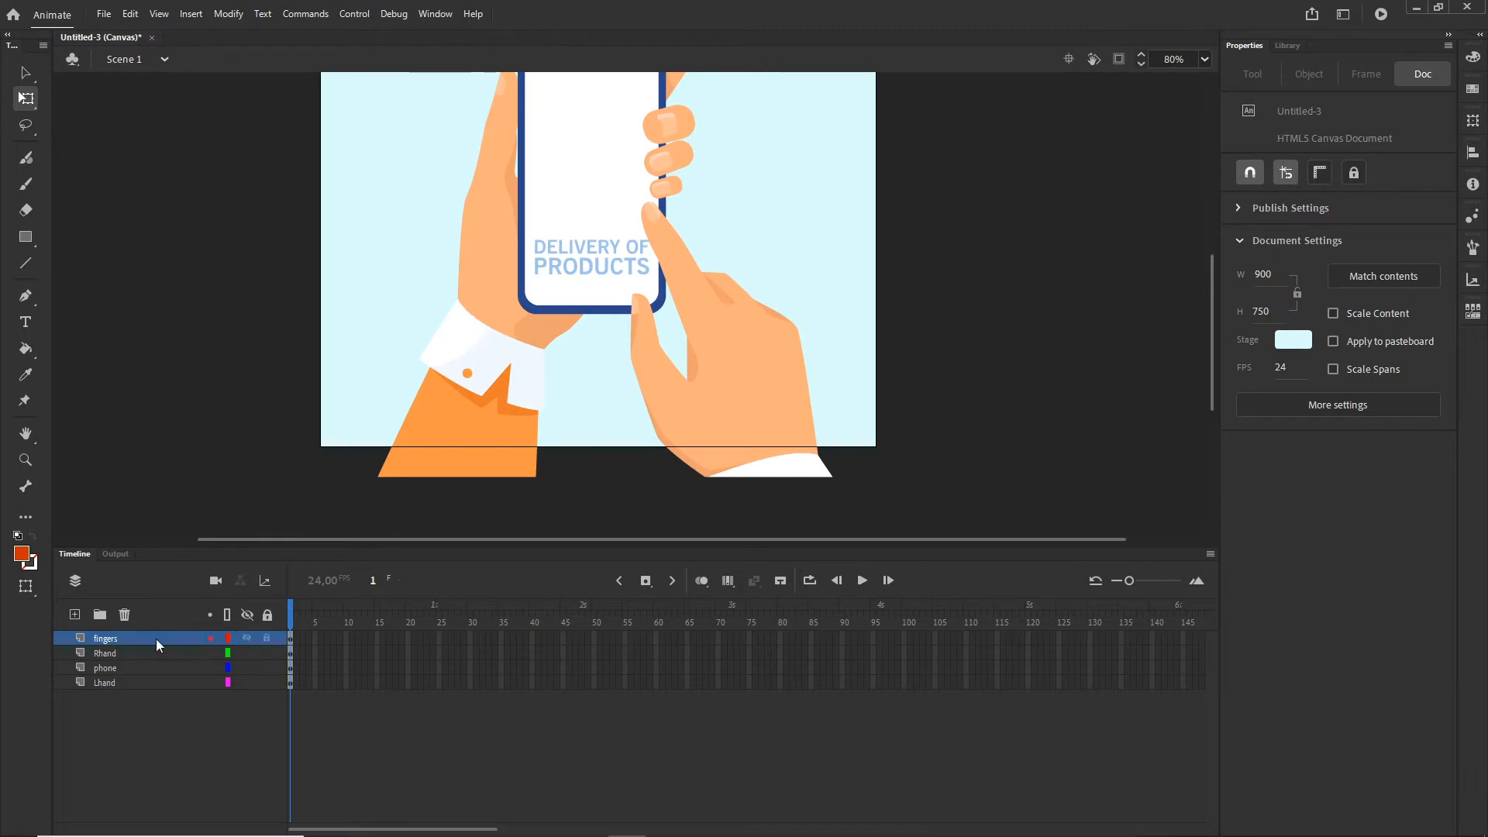
pyautogui.click(107, 683)
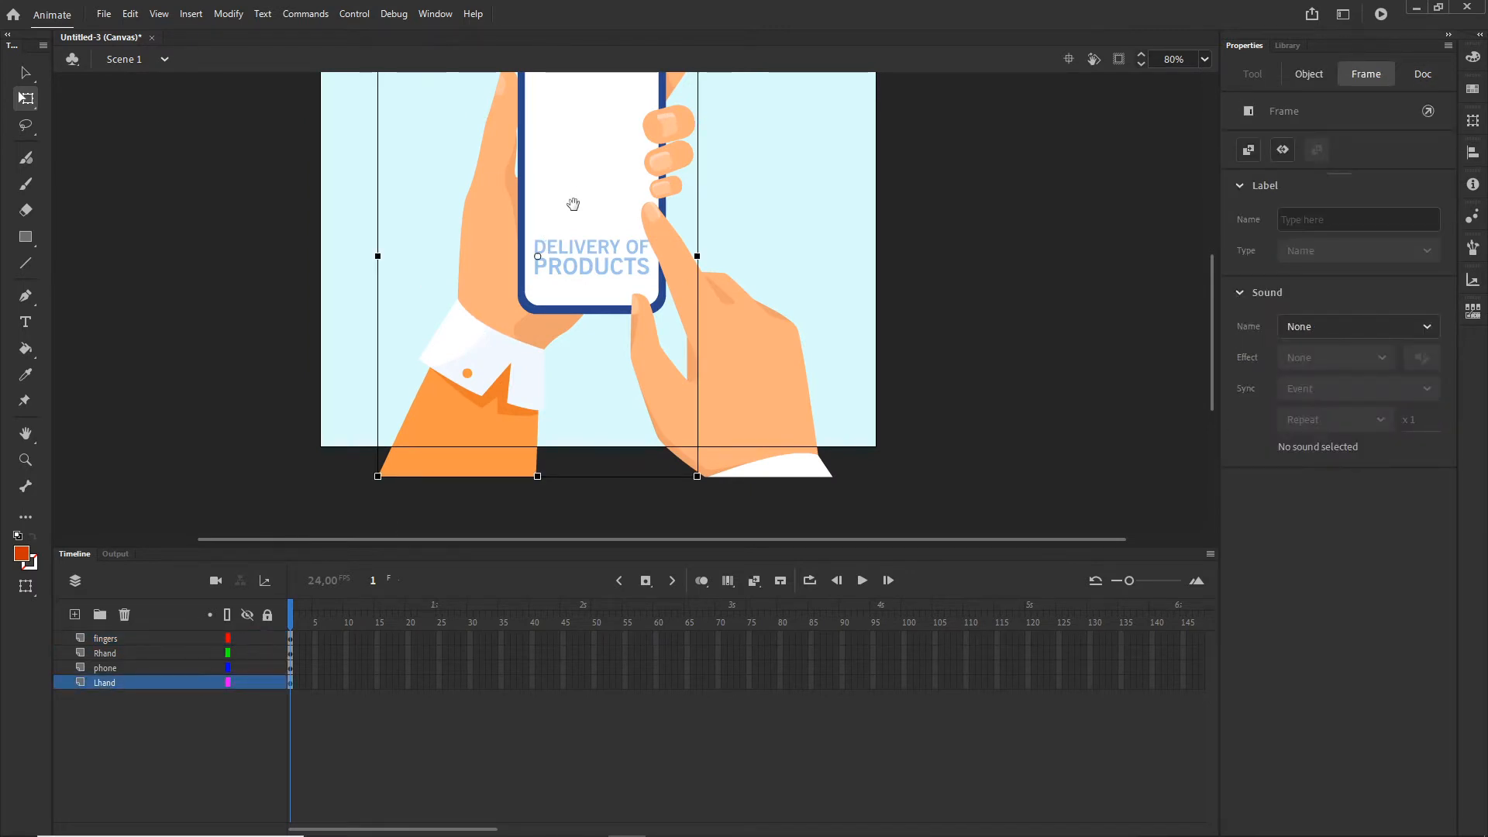
pyautogui.moveTo(638, 174); pyautogui.dragTo(617, 307)
pyautogui.click(629, 267)
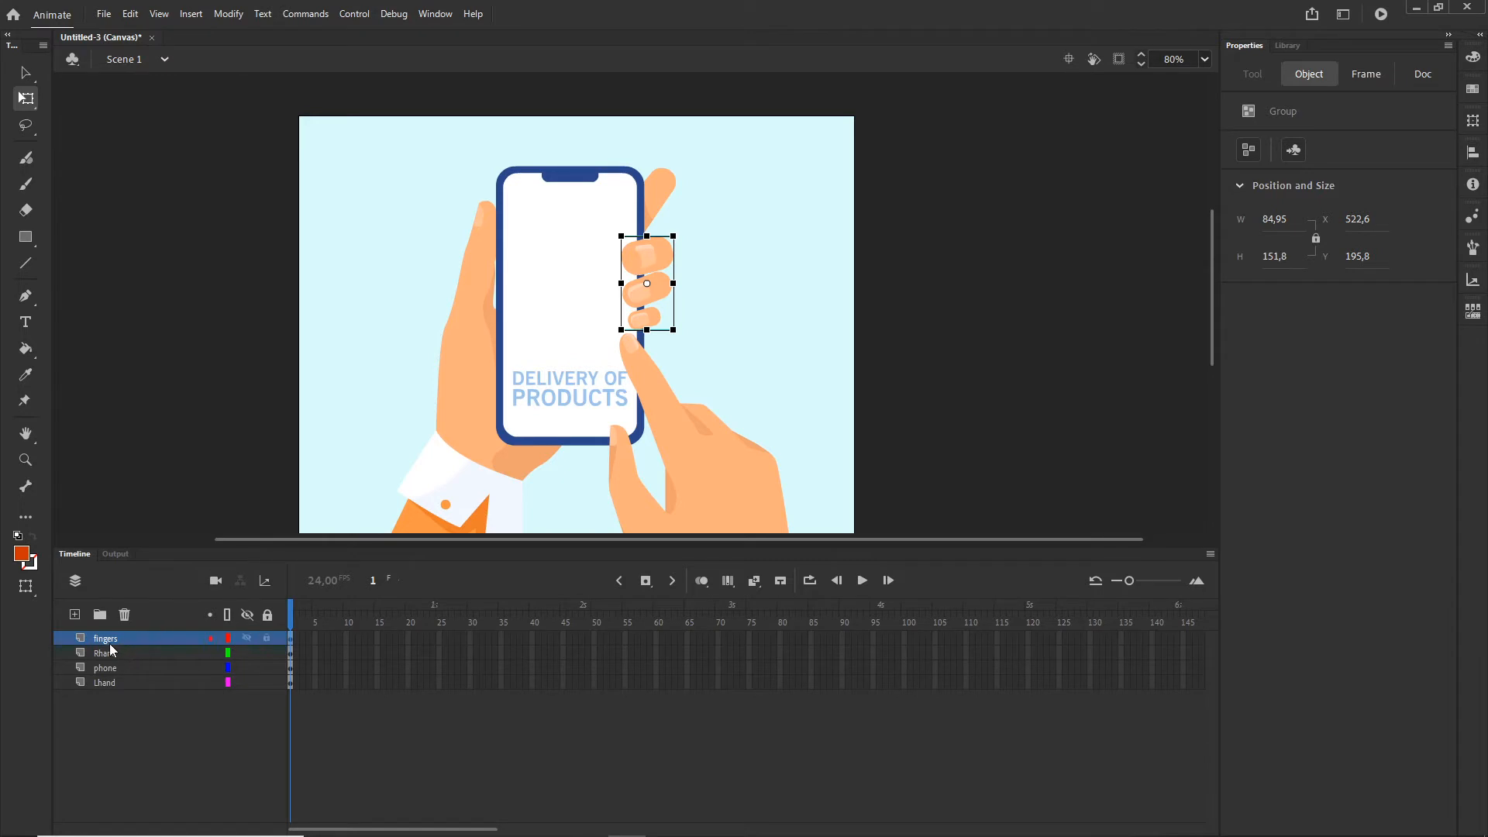
pyautogui.moveTo(111, 640)
pyautogui.mouseDown()
pyautogui.moveTo(113, 672)
pyautogui.moveTo(119, 634)
pyautogui.mouseUp()
pyautogui.click(1038, 392)
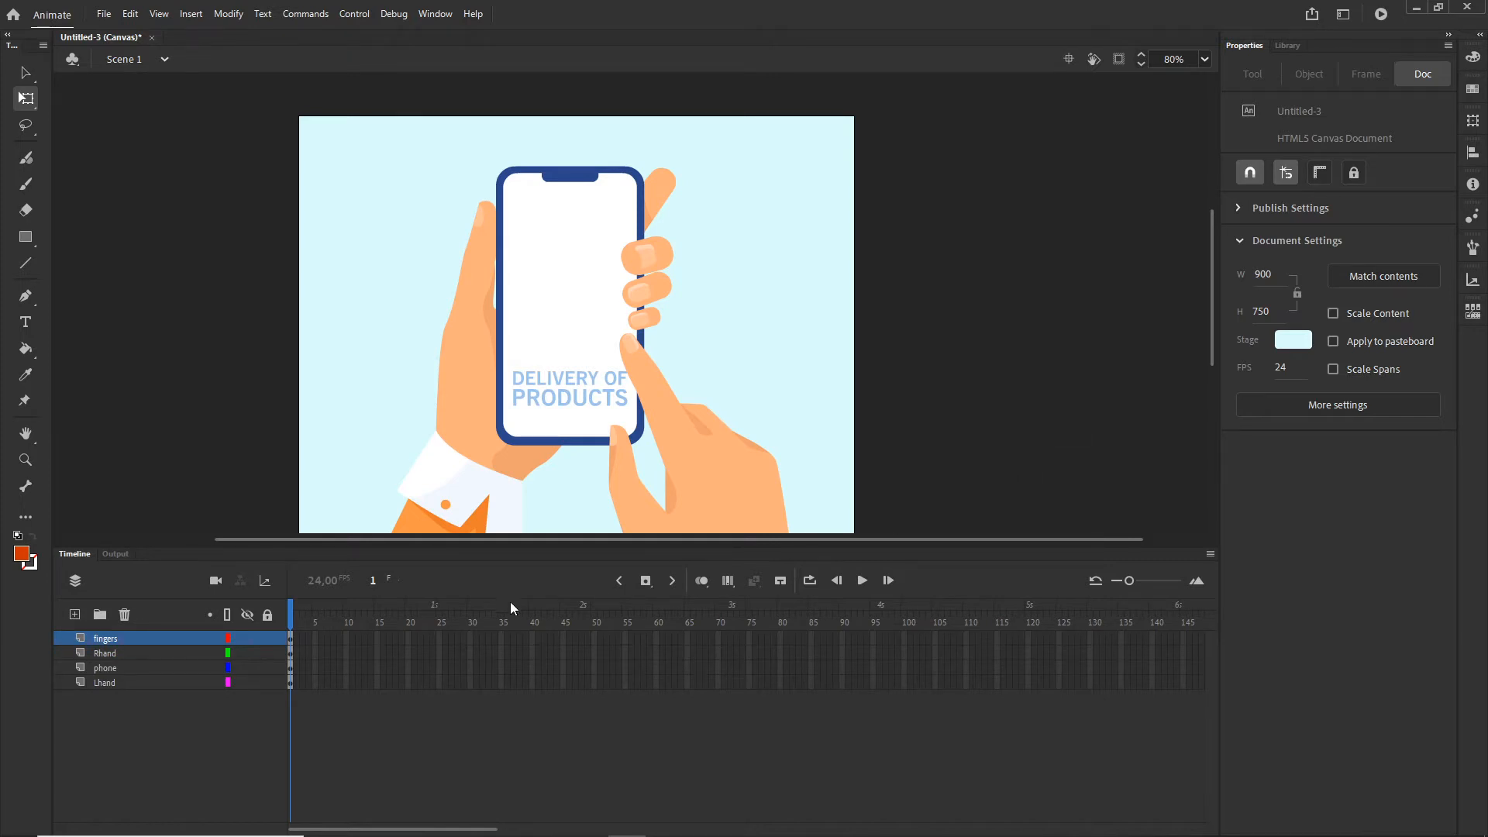
# Step: Add a new layer above fingers and import all layers of shapes.ai to the stage as Animate layers
pyautogui.click(75, 613)
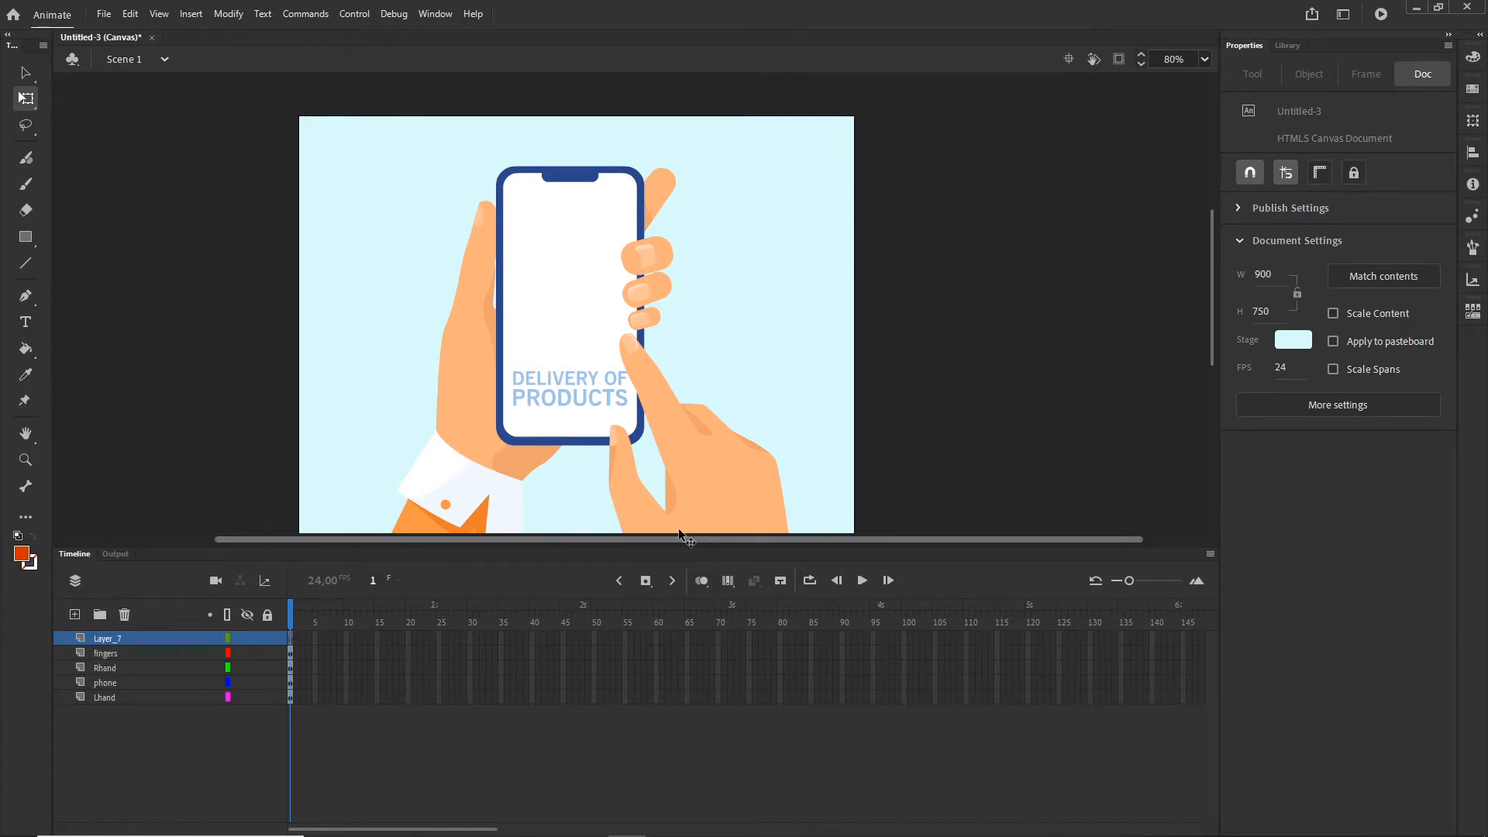
pyautogui.click(551, 822)
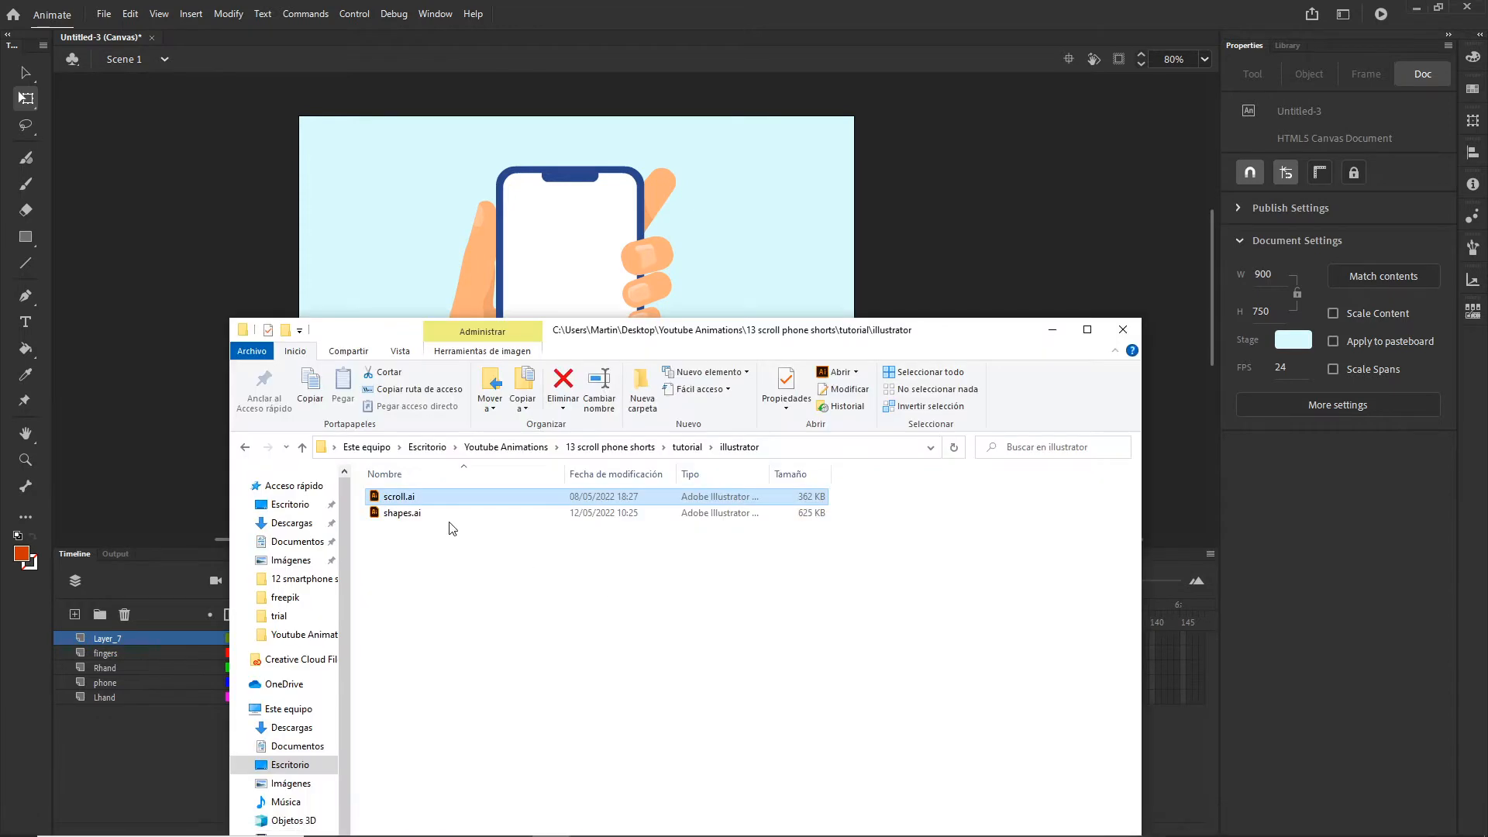
pyautogui.keyDown('shift'); pyautogui.click(419, 515); pyautogui.keyUp('shift')
pyautogui.click(391, 516)
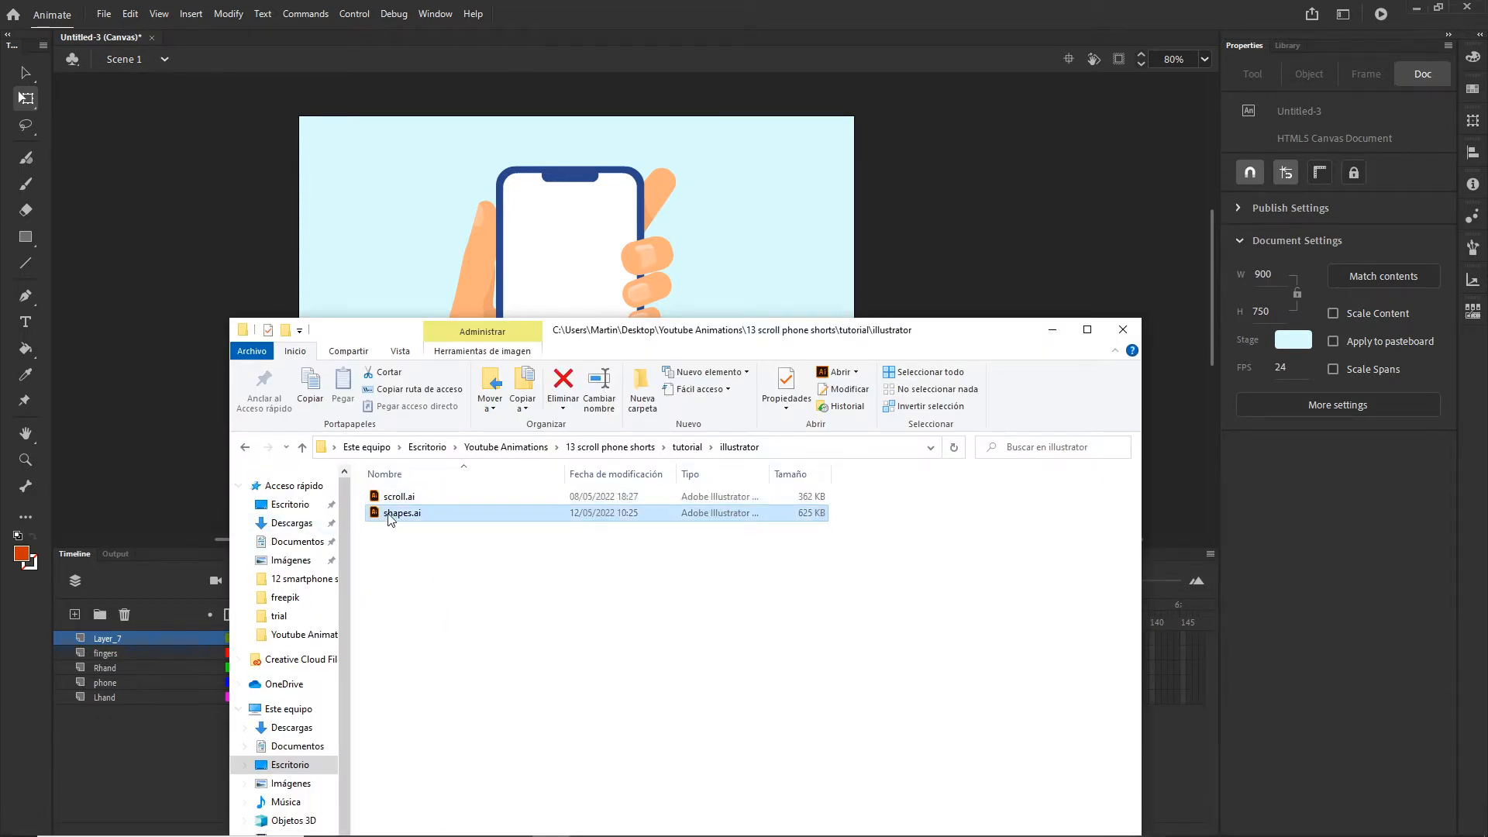
pyautogui.moveTo(392, 516); pyautogui.dragTo(465, 233)
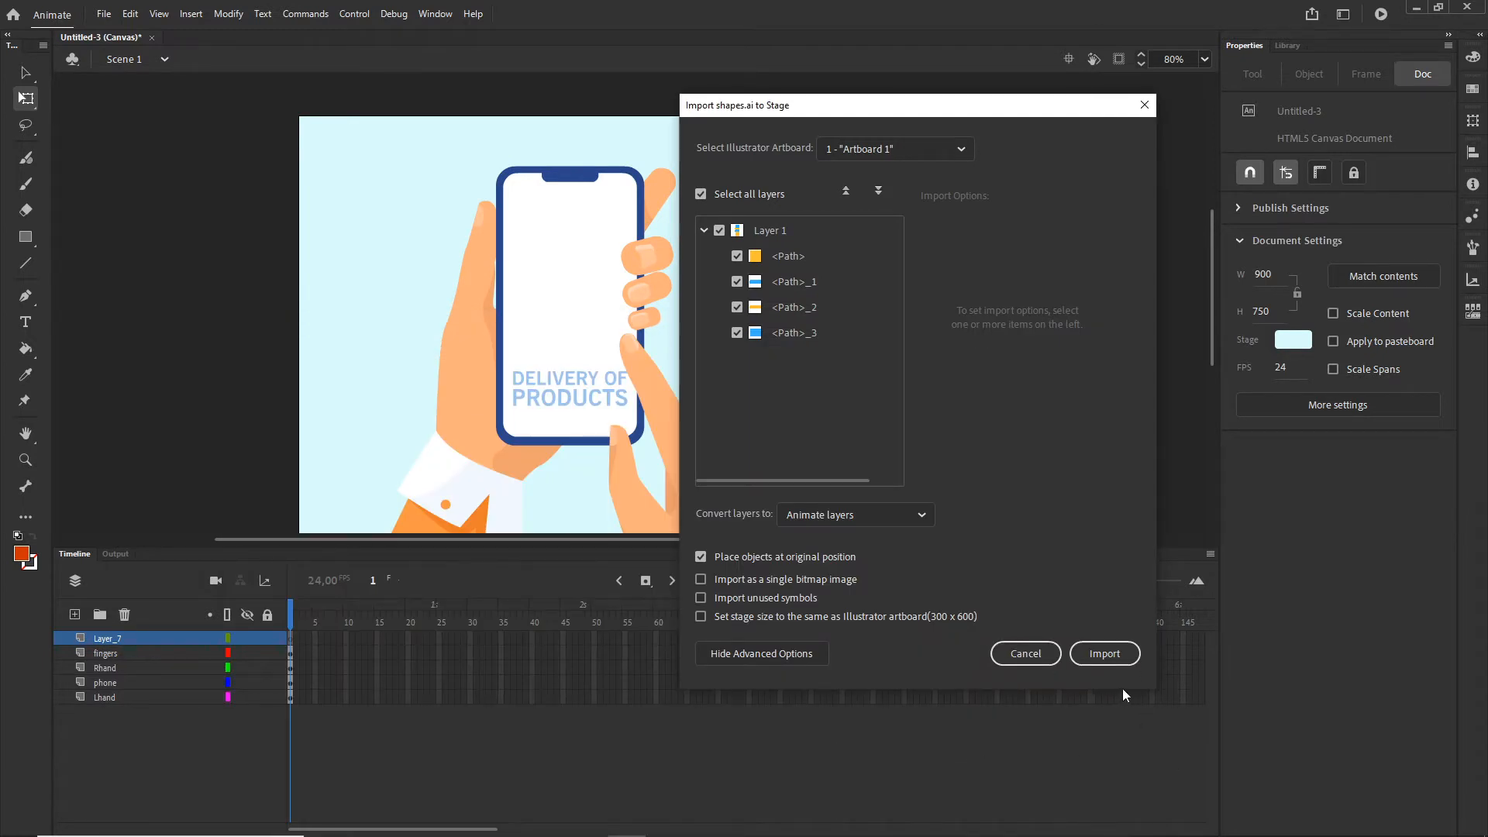
pyautogui.click(1105, 654)
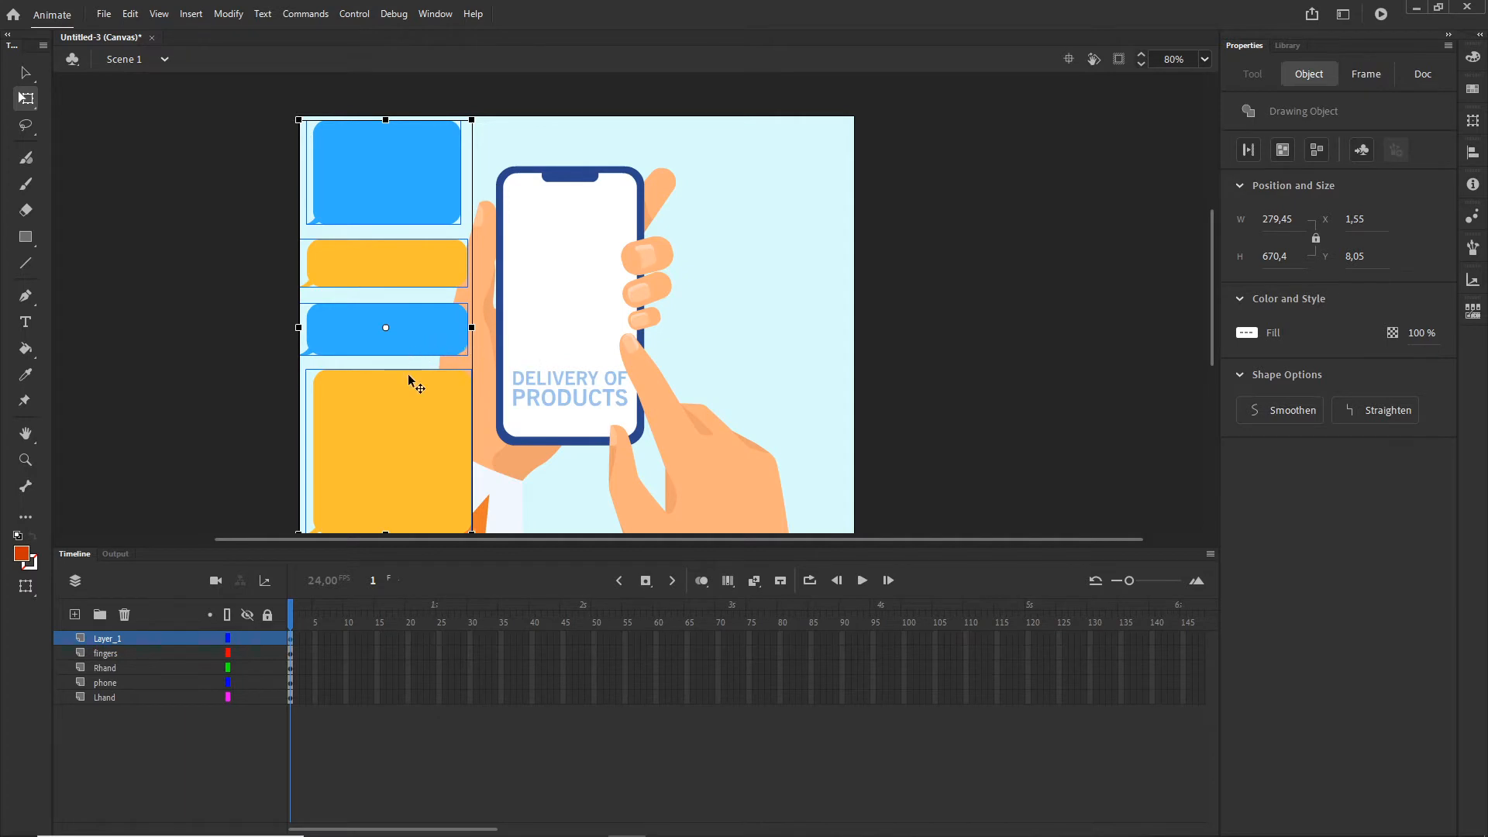
# Step: Move the four imported speech bubbles partly off the stage's left edge and preview the scene with content outside the stage clipped
pyautogui.moveTo(421, 338); pyautogui.dragTo(311, 314)
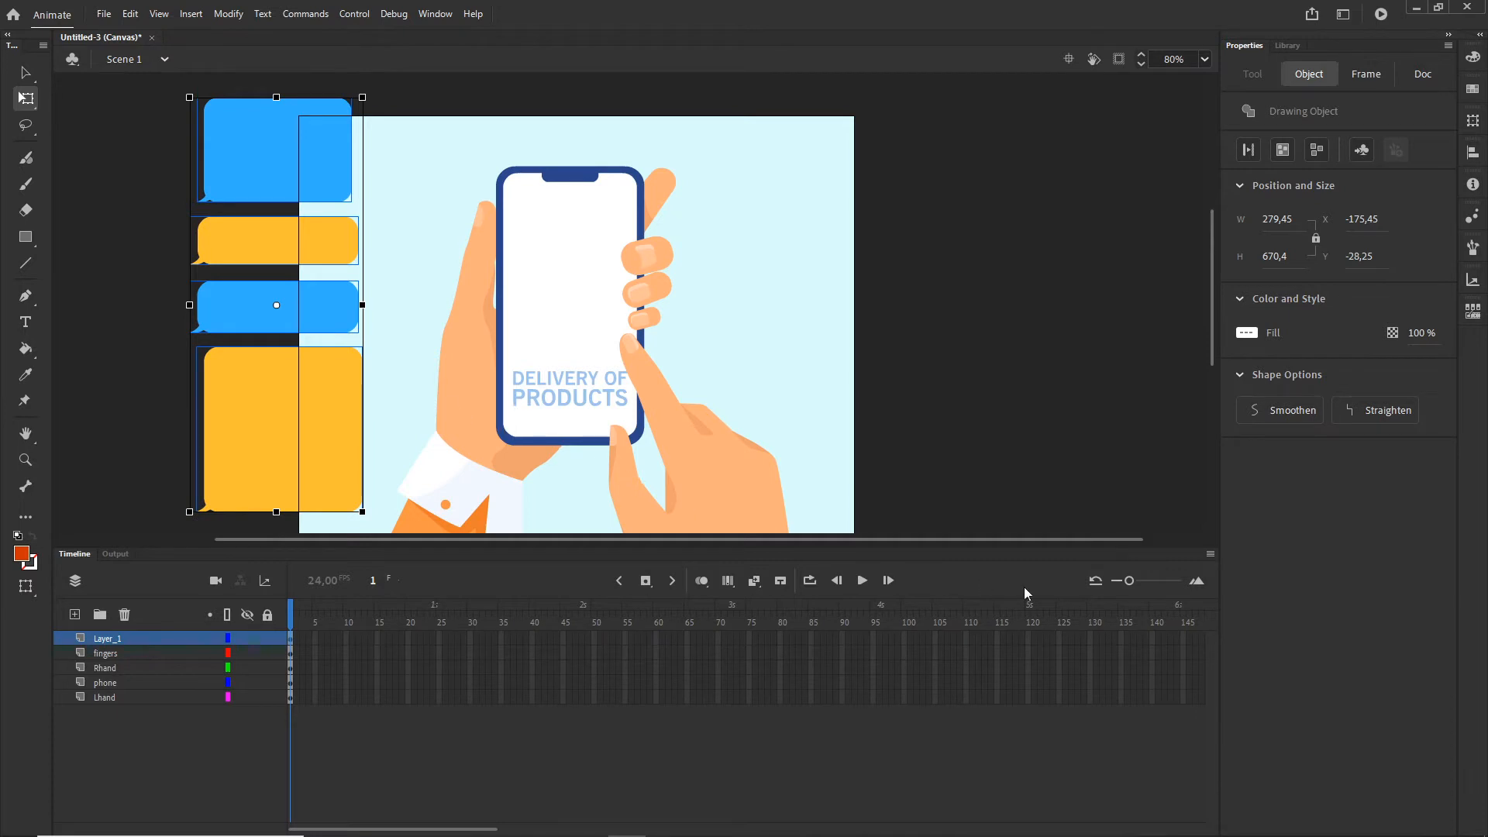
pyautogui.click(1119, 60)
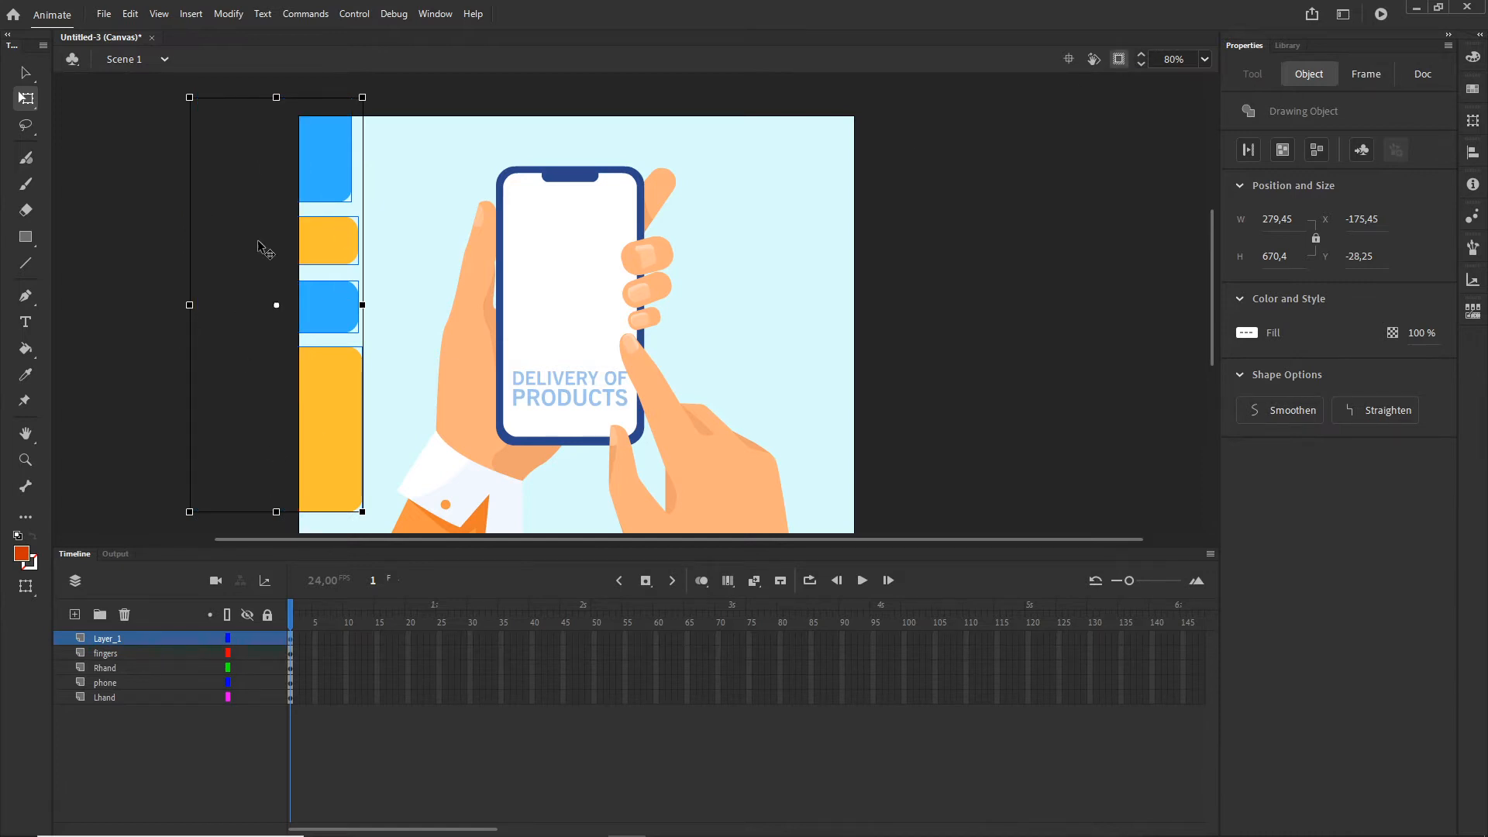
pyautogui.click(1119, 60)
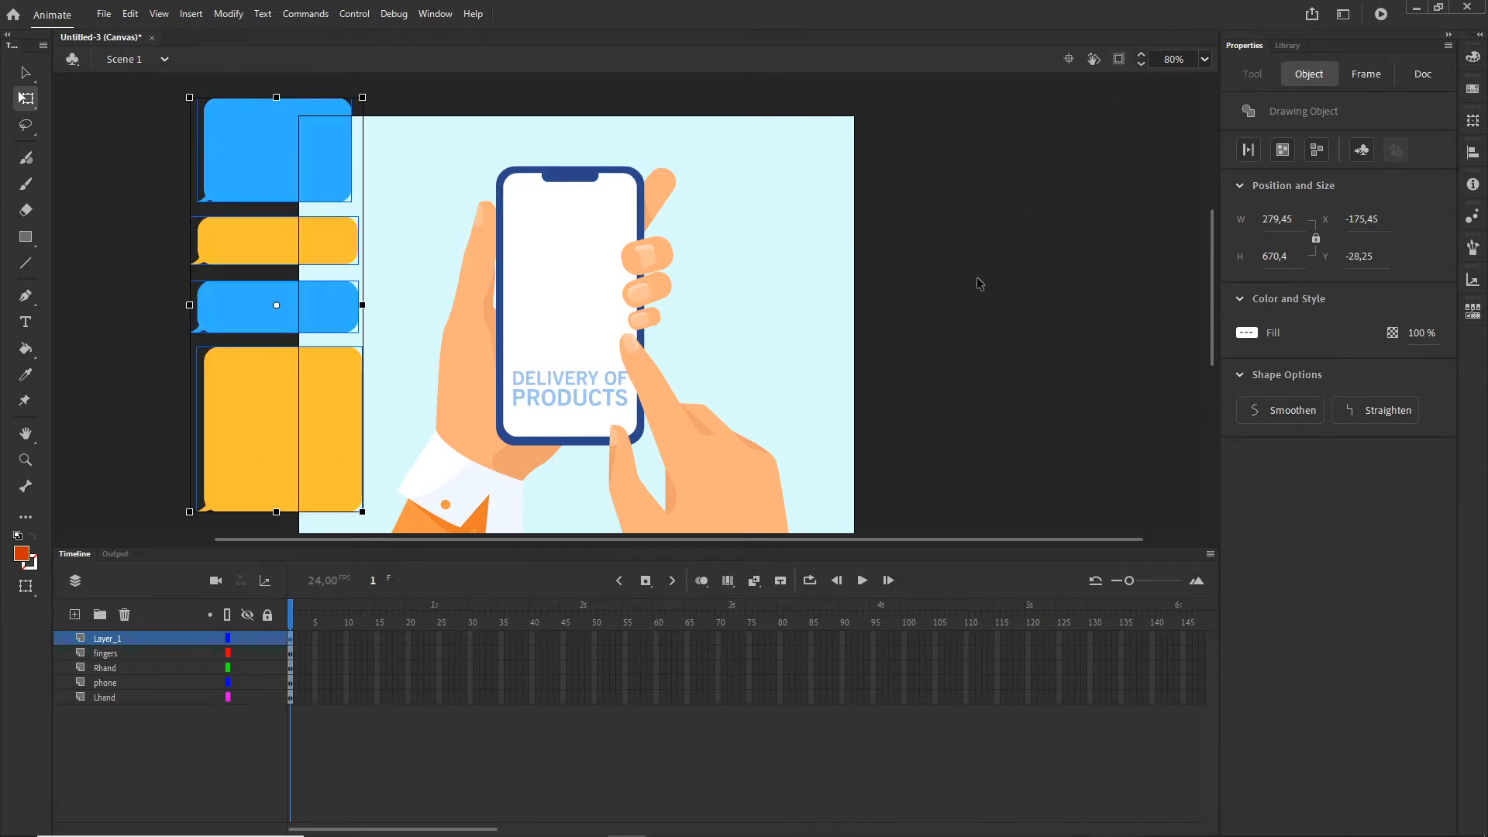
pyautogui.click(1017, 317)
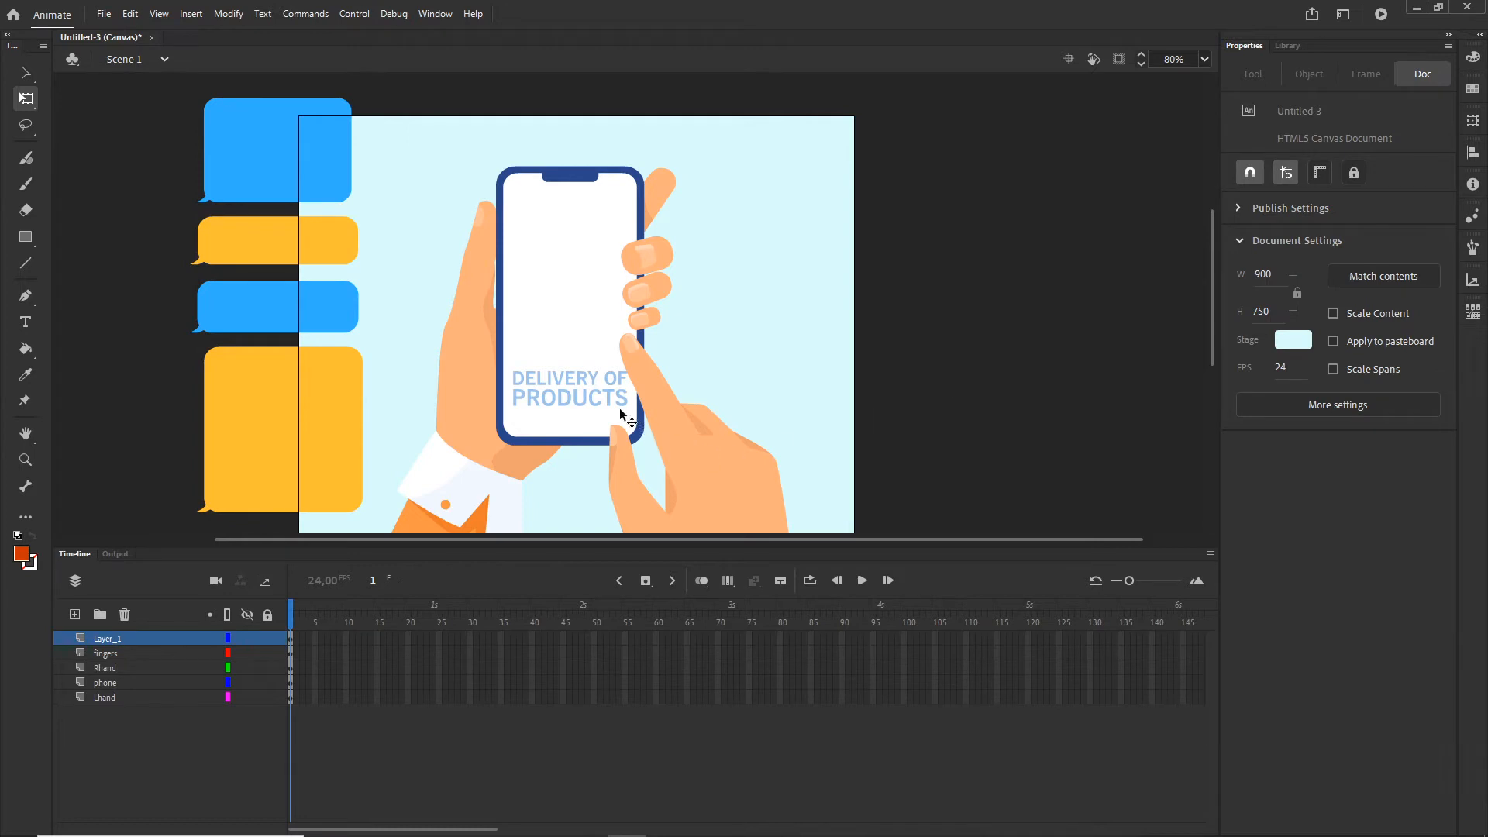
# Step: Delete the "DELIVERY OF PRODUCTS" text from inside the phone group and return to Scene 1
pyautogui.click(577, 391)
pyautogui.doubleClick(578, 392)
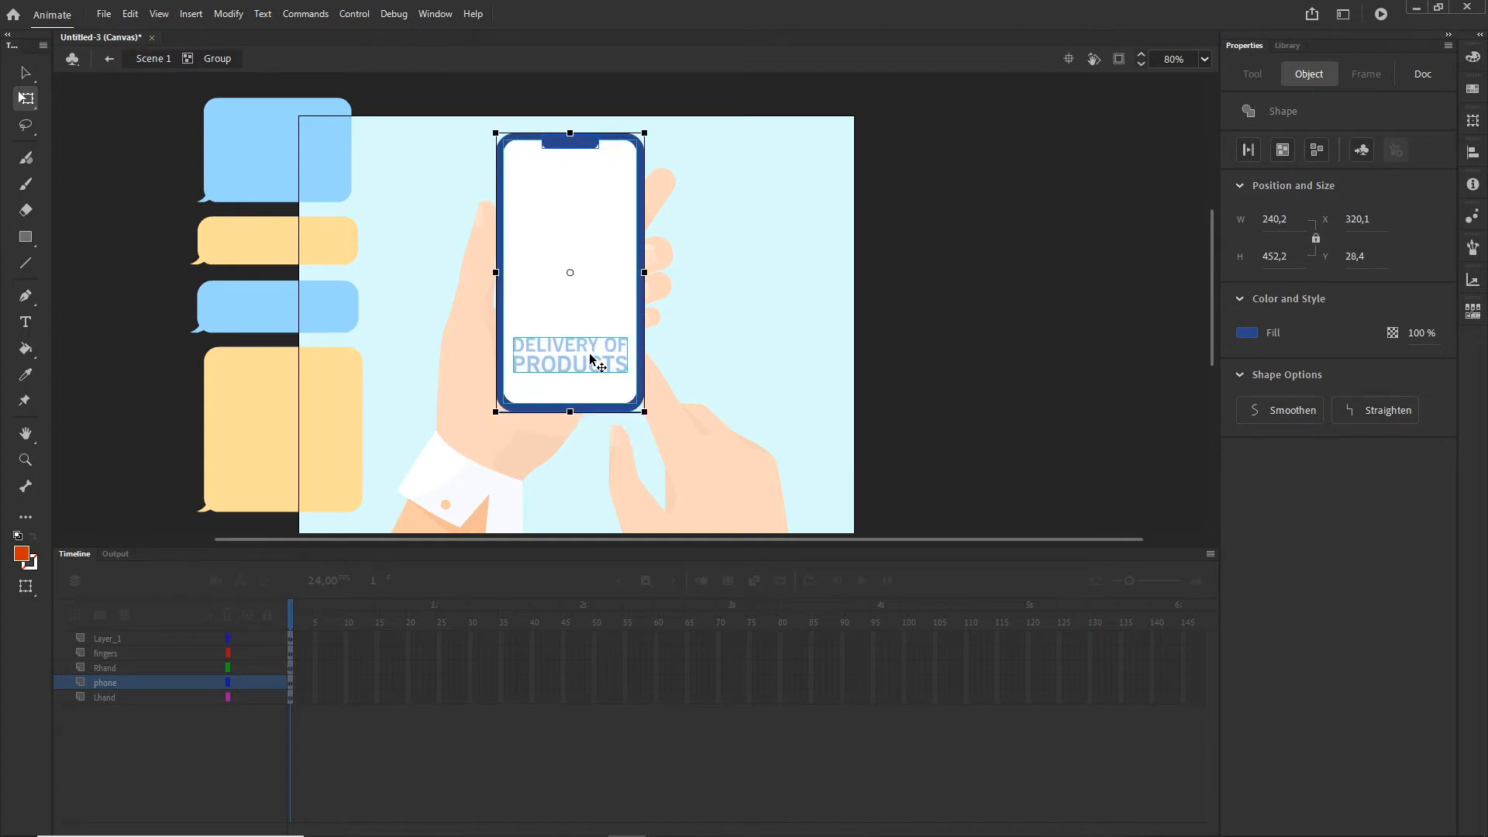
pyautogui.click(586, 380)
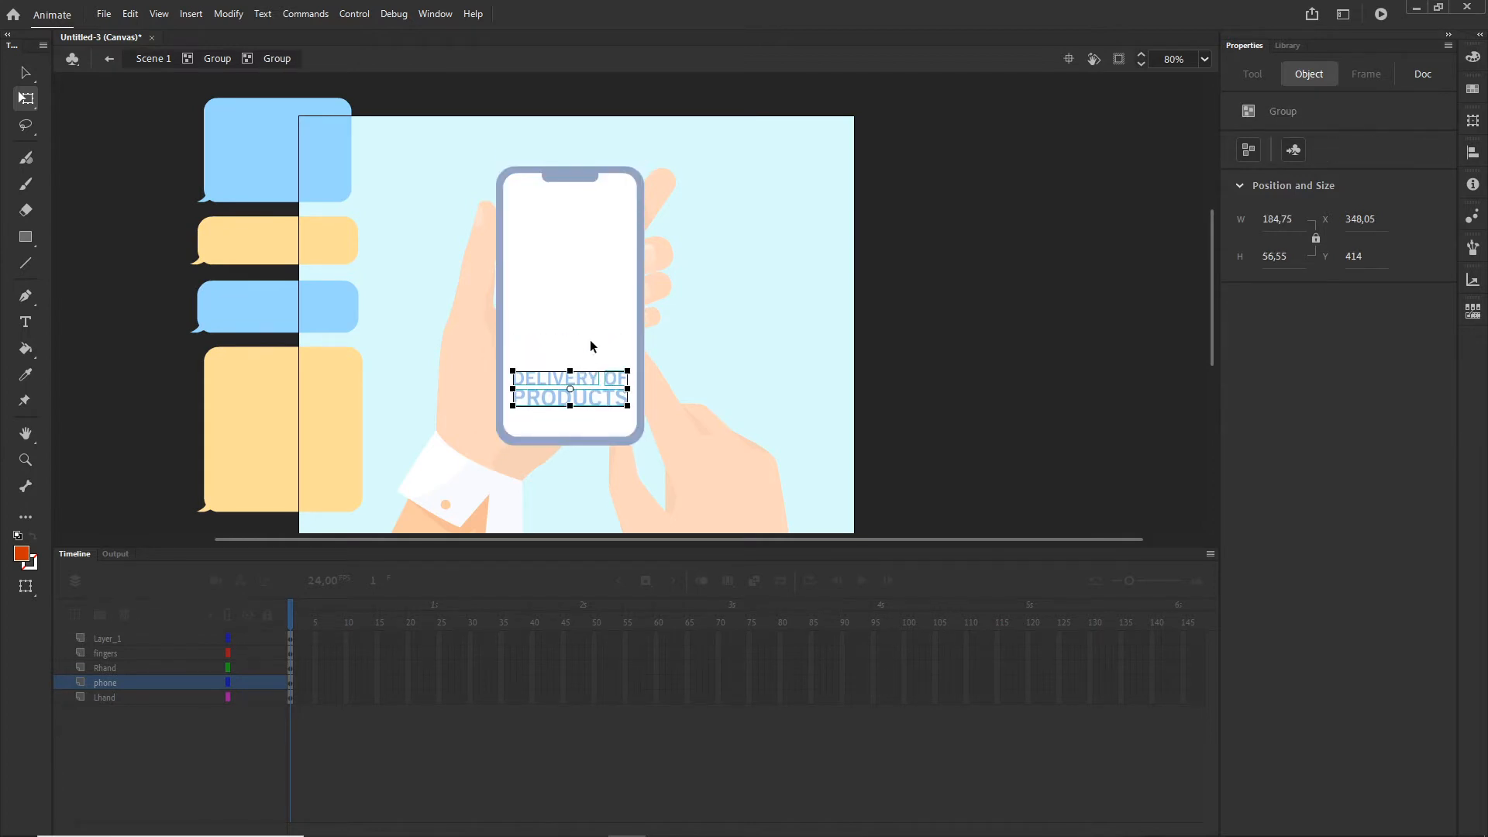
pyautogui.doubleClick(574, 385)
pyautogui.click(574, 385)
pyautogui.click(616, 378)
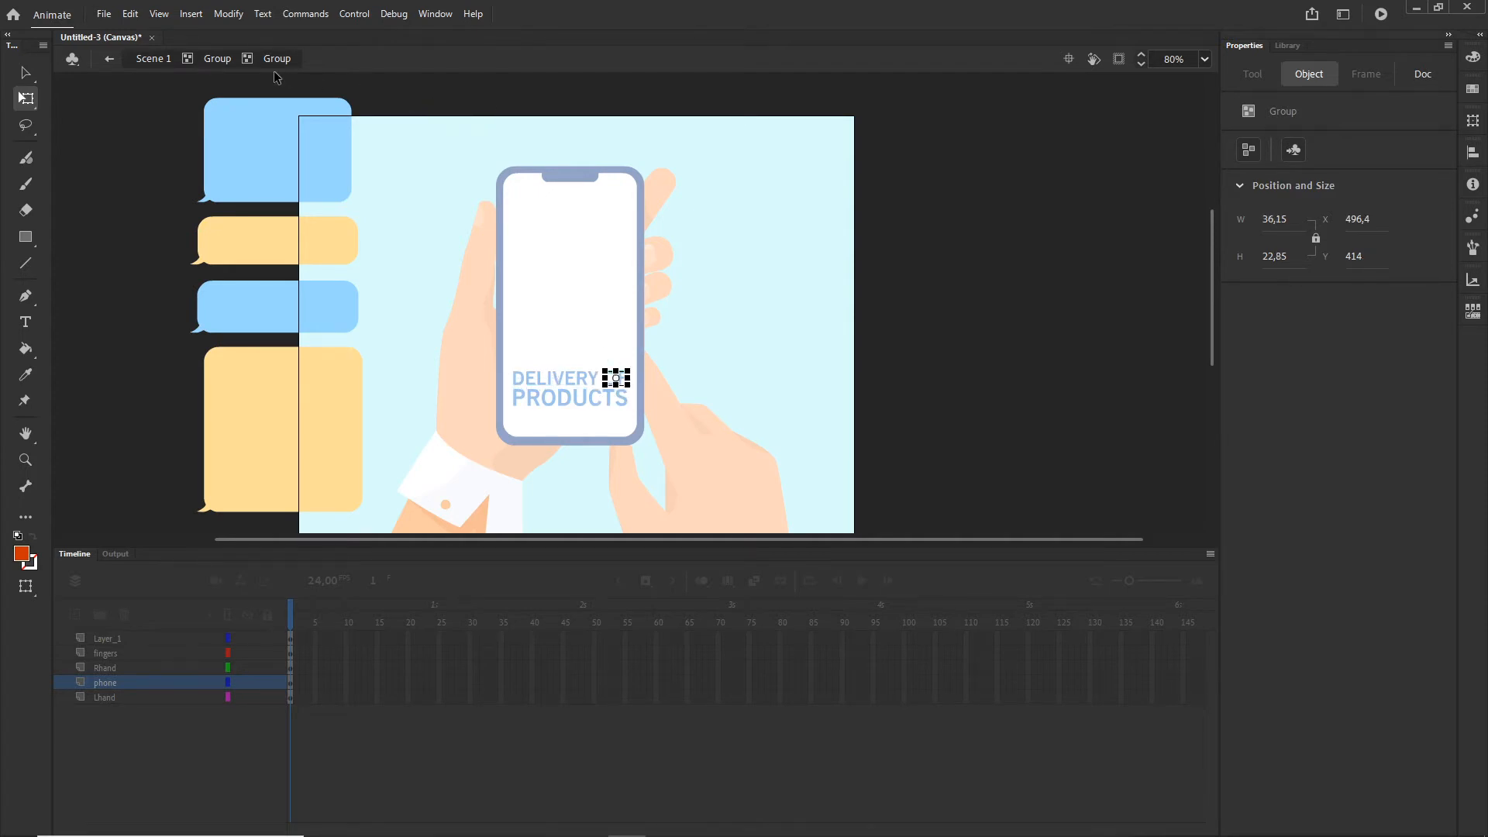
pyautogui.click(219, 59)
pyautogui.click(585, 335)
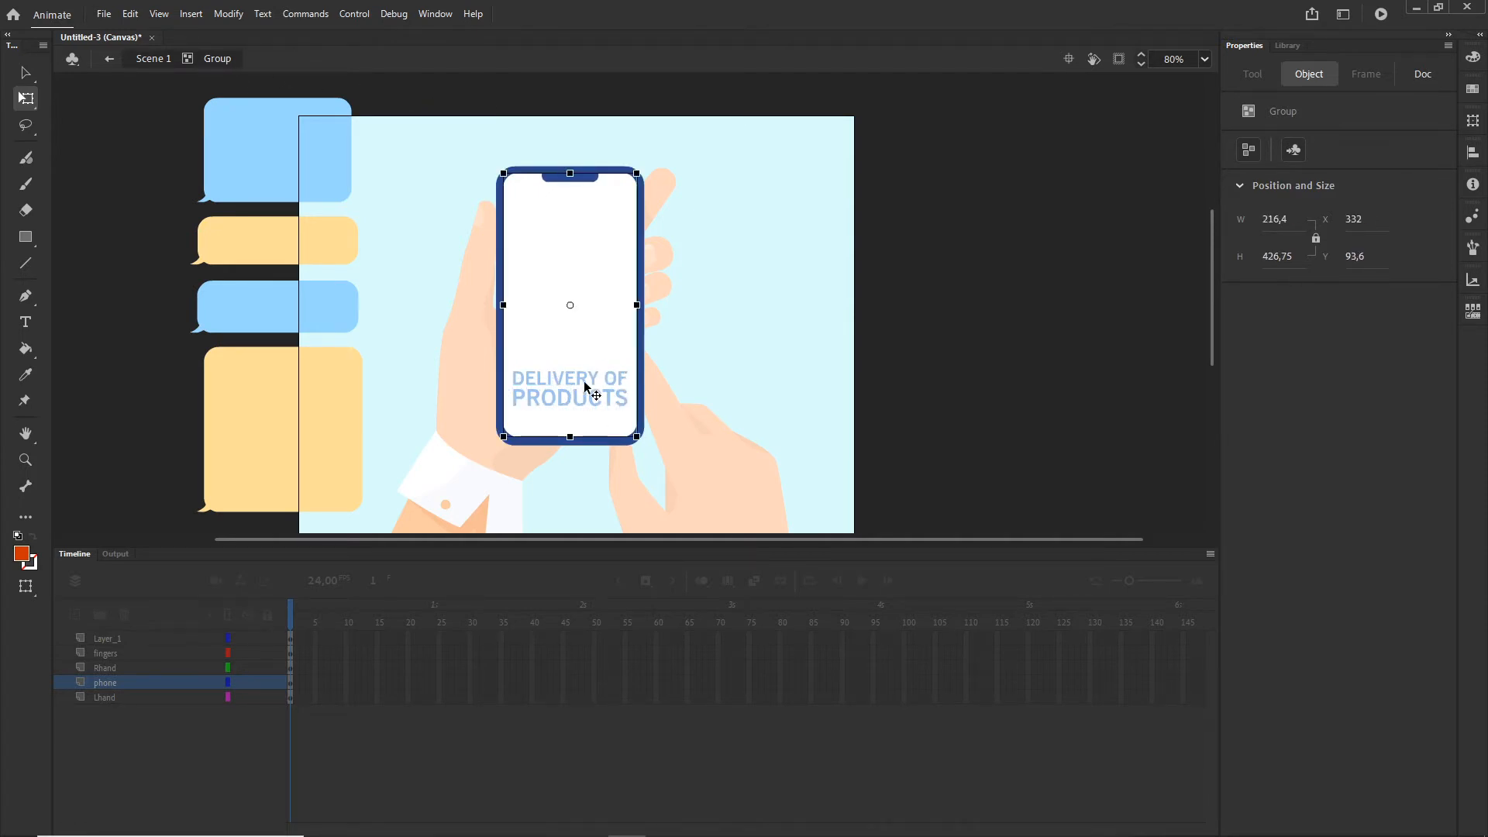
pyautogui.click(584, 380)
pyautogui.press('Delete')
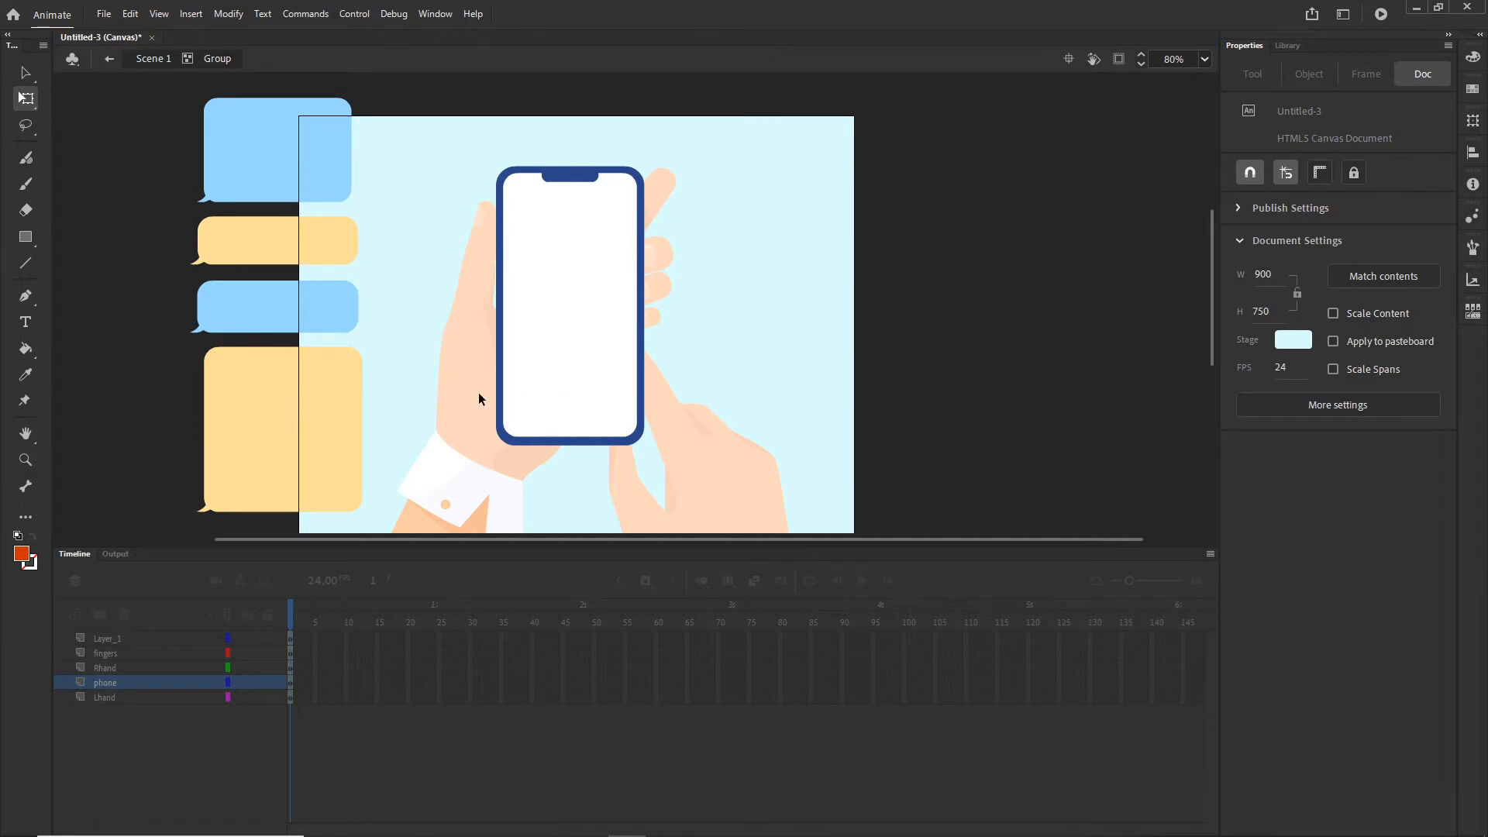
pyautogui.click(152, 59)
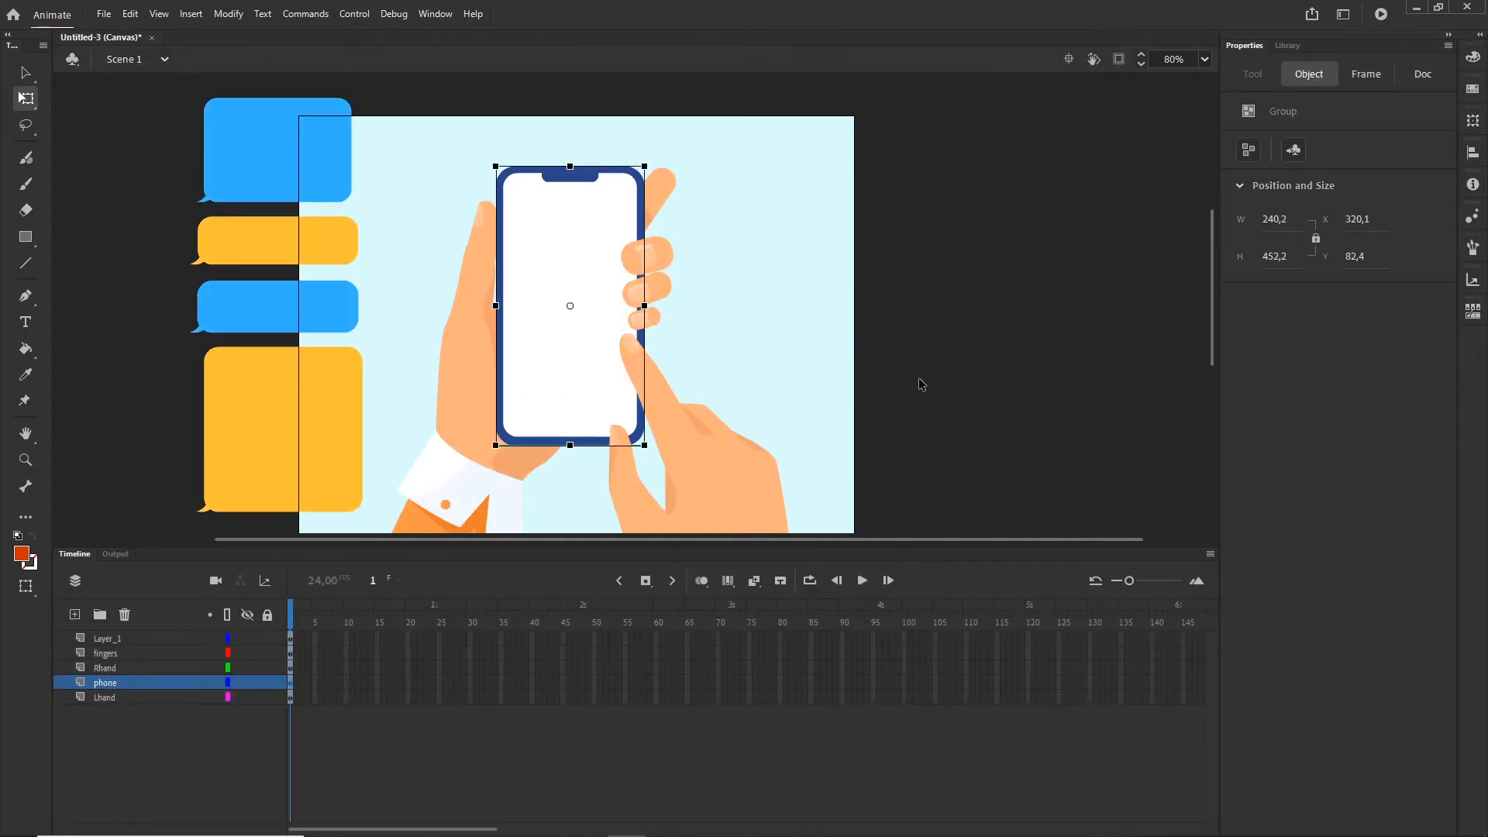
pyautogui.click(812, 411)
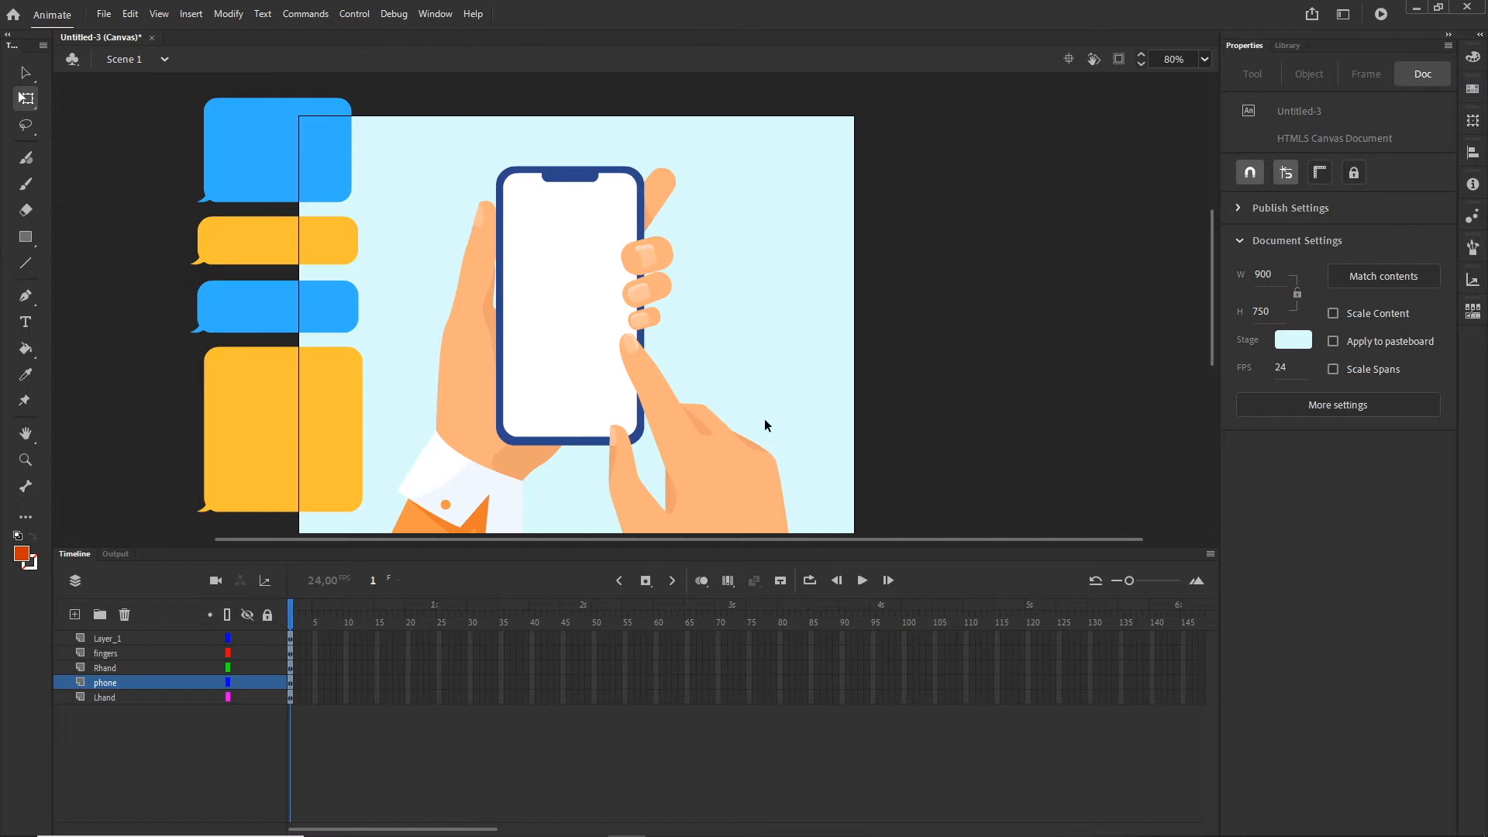
# Step: Convert the pointing hand on the Rhand layer to a Movie Clip symbol, keeping the default name
pyautogui.moveTo(764, 424); pyautogui.dragTo(764, 353)
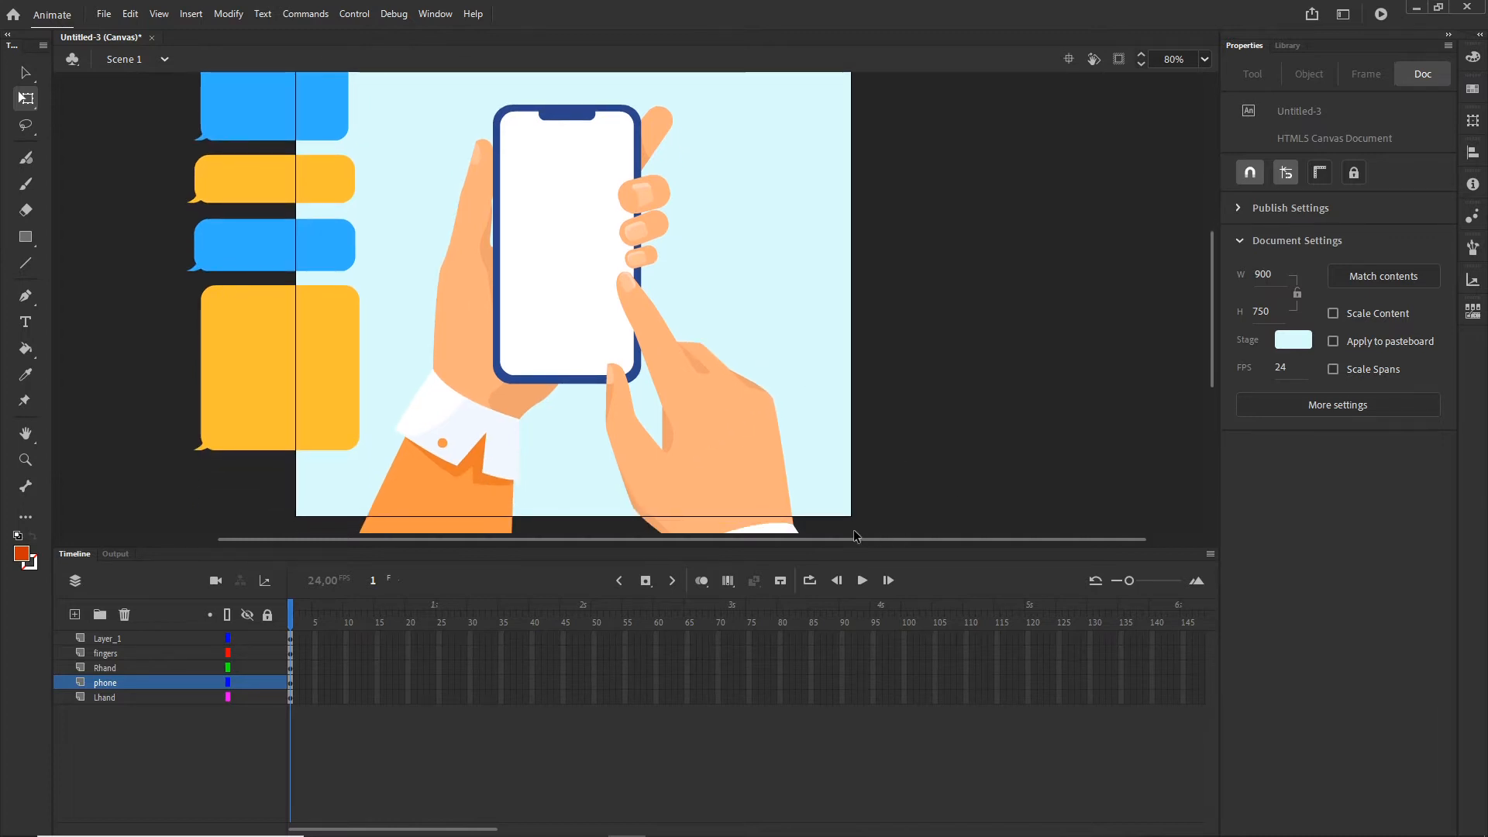
pyautogui.click(713, 432)
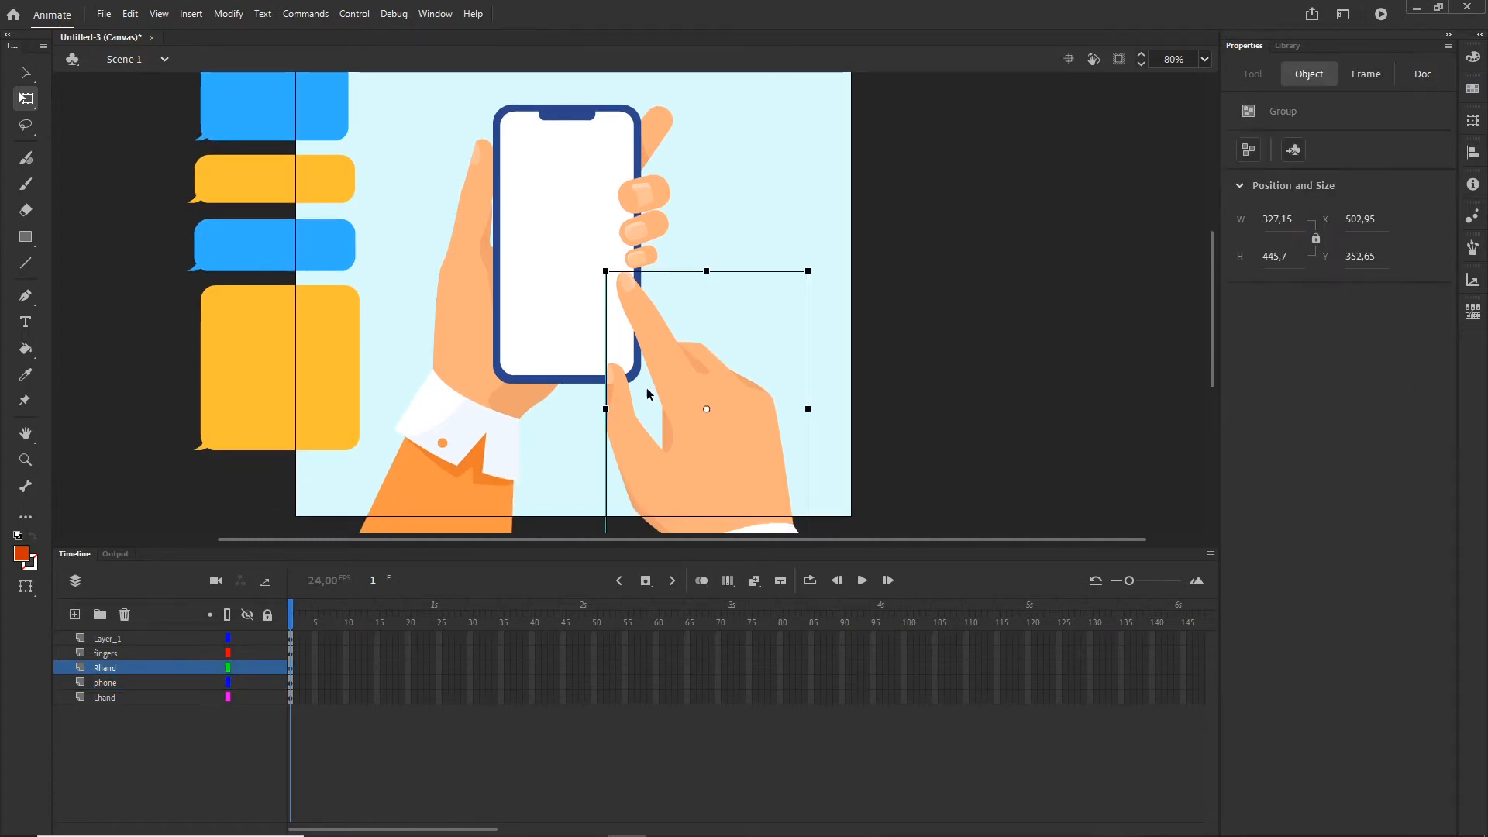
pyautogui.click(229, 14)
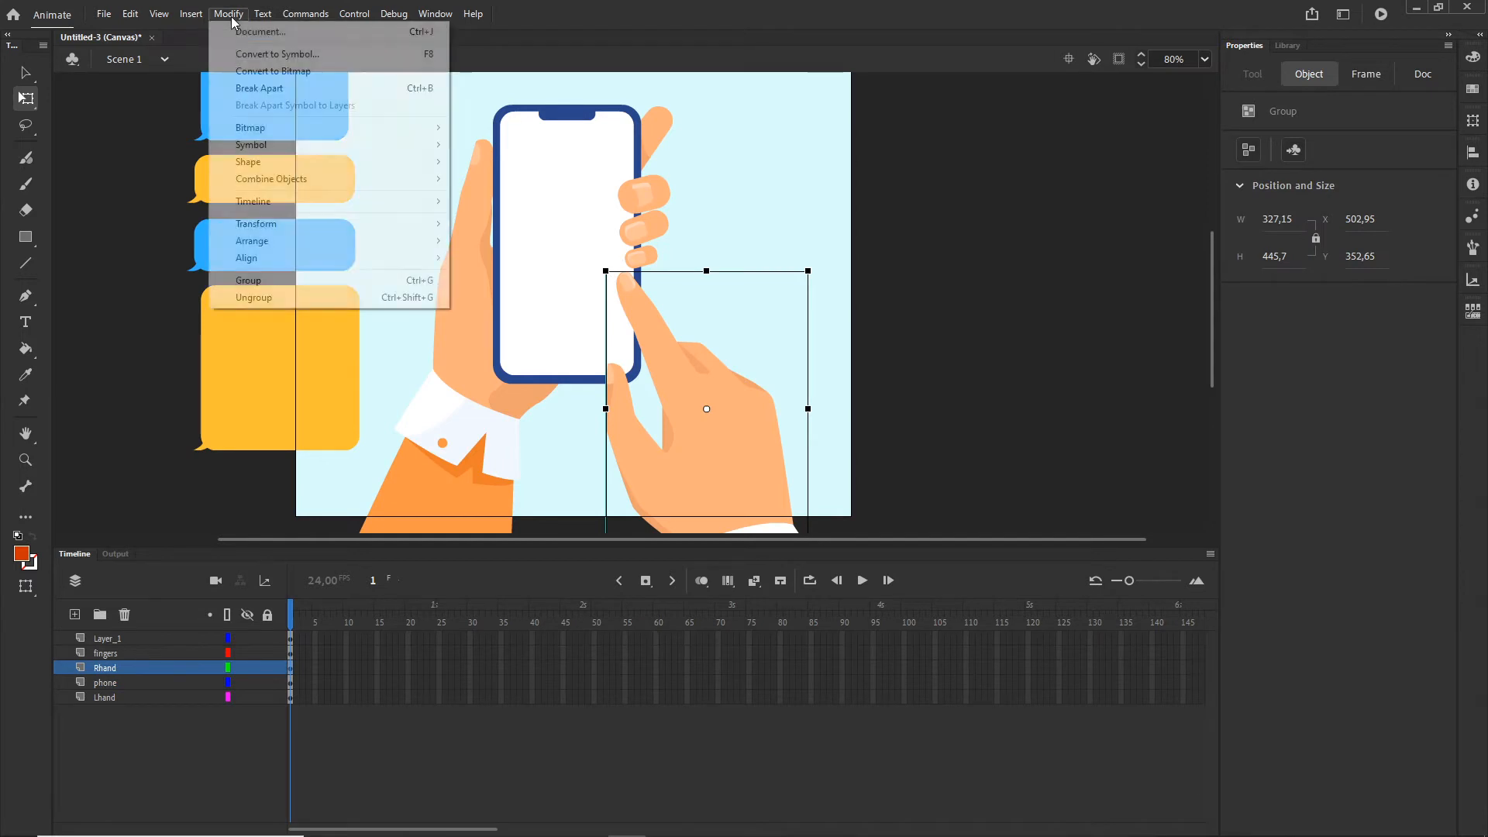
pyautogui.click(256, 54)
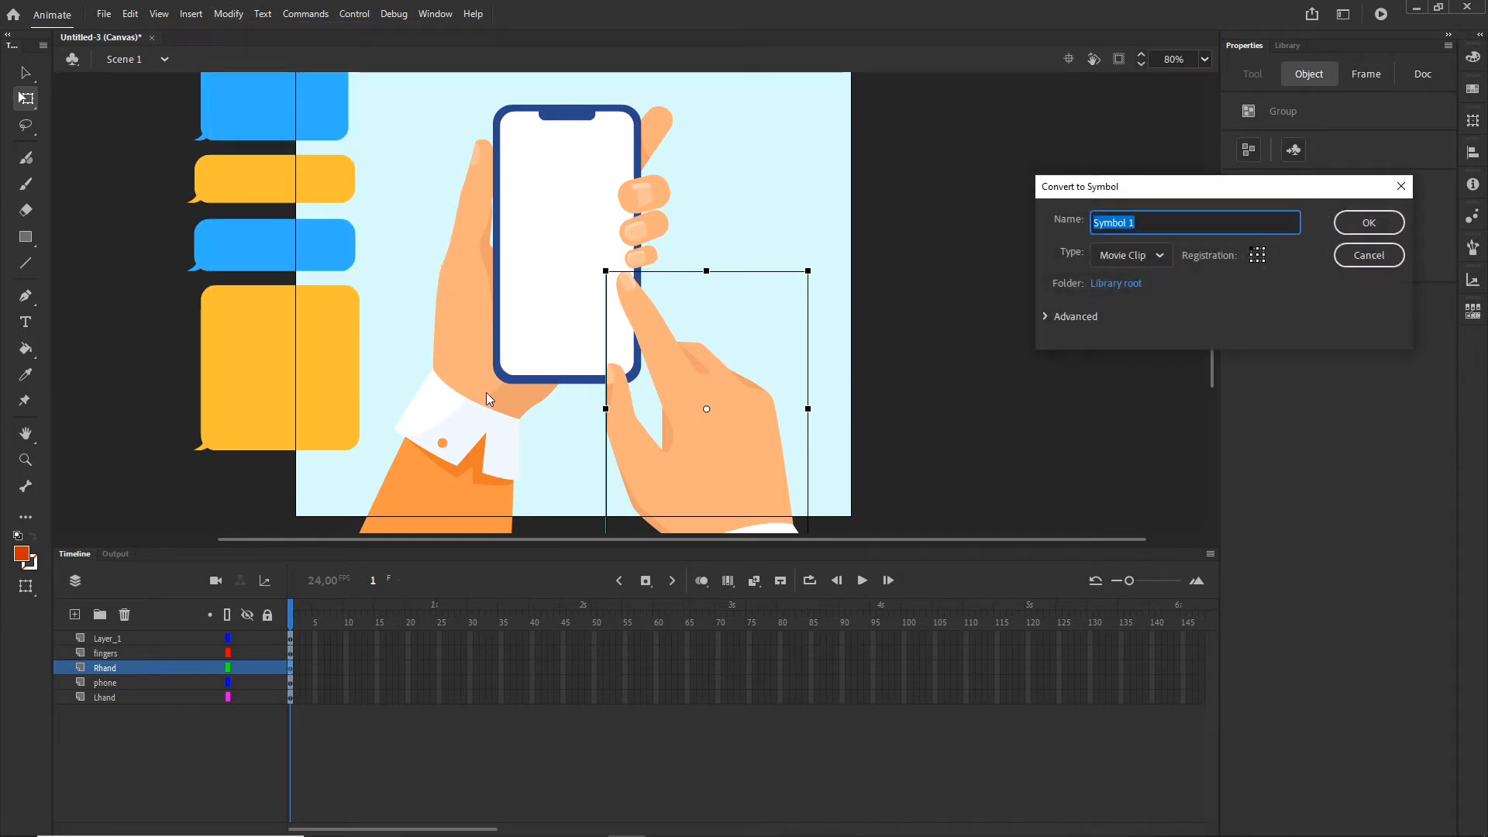
pyautogui.click(1369, 224)
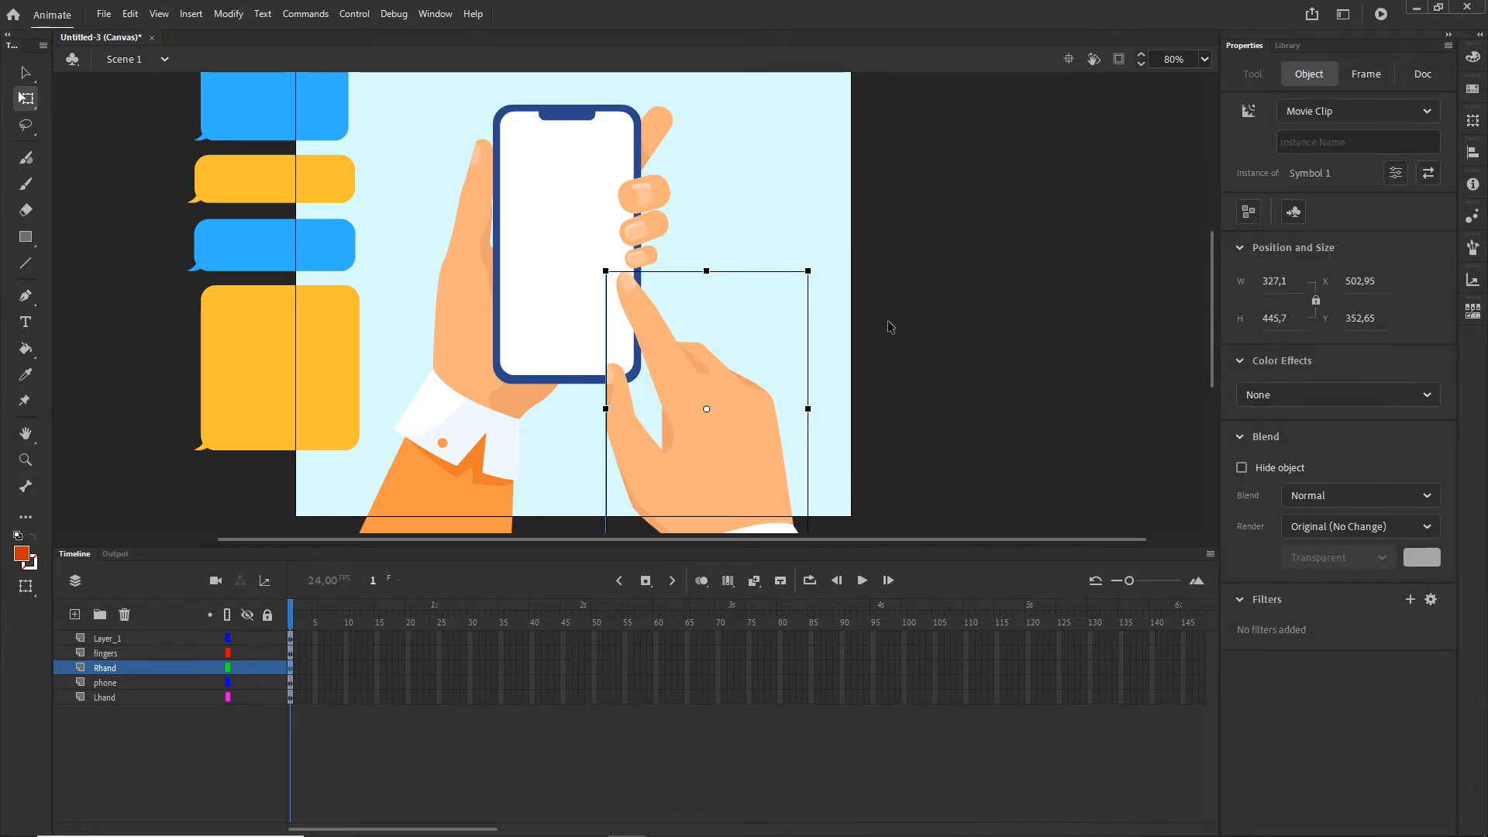
# Step: Move all four speech bubbles onto the phone screen and scale them down together to about 203 by 488 px
pyautogui.click(330, 349)
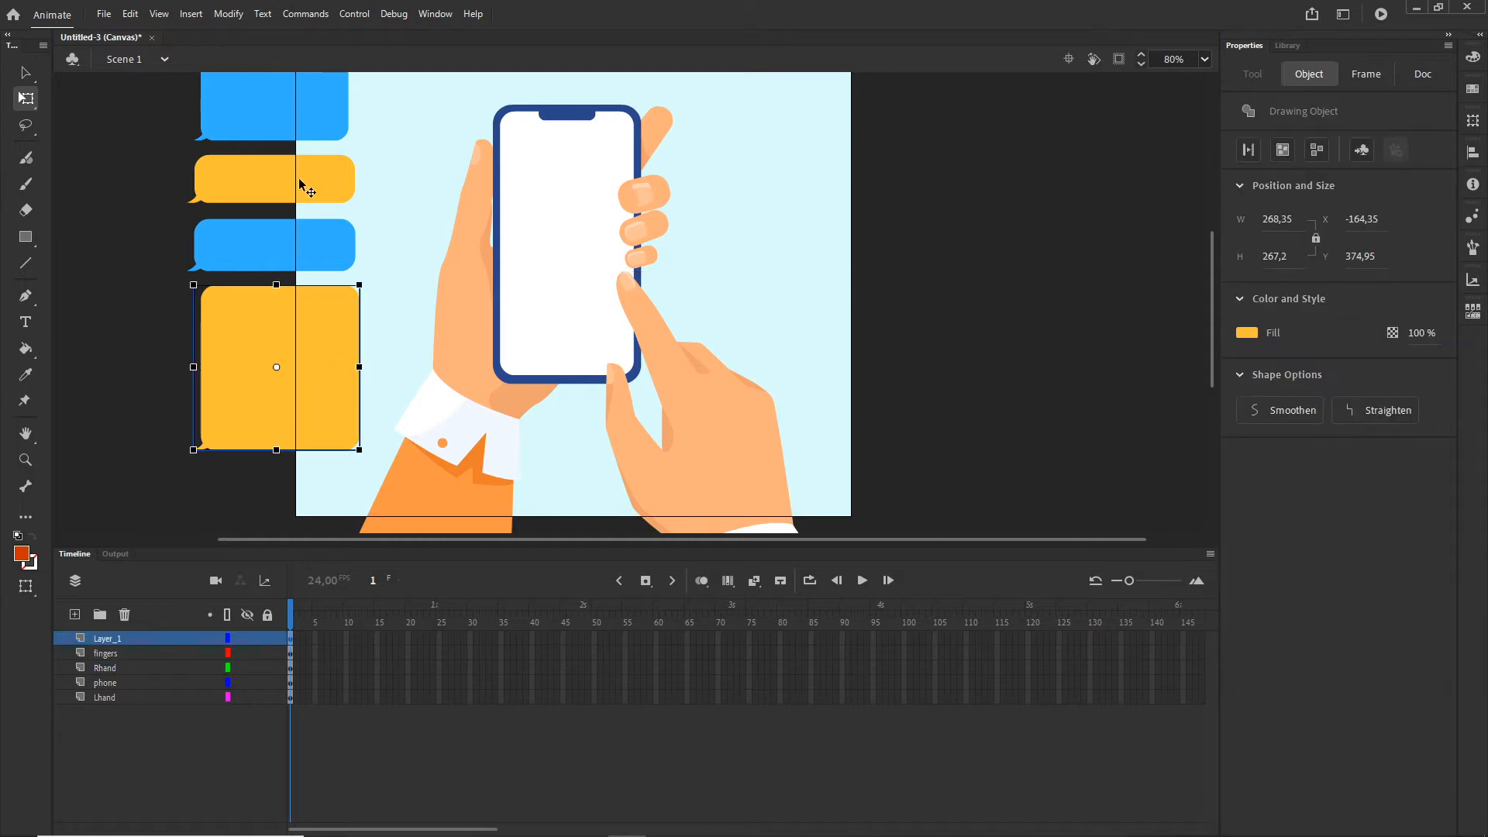
pyautogui.click(264, 101)
pyautogui.keyDown('shift'); pyautogui.click(276, 187); pyautogui.keyUp('shift')
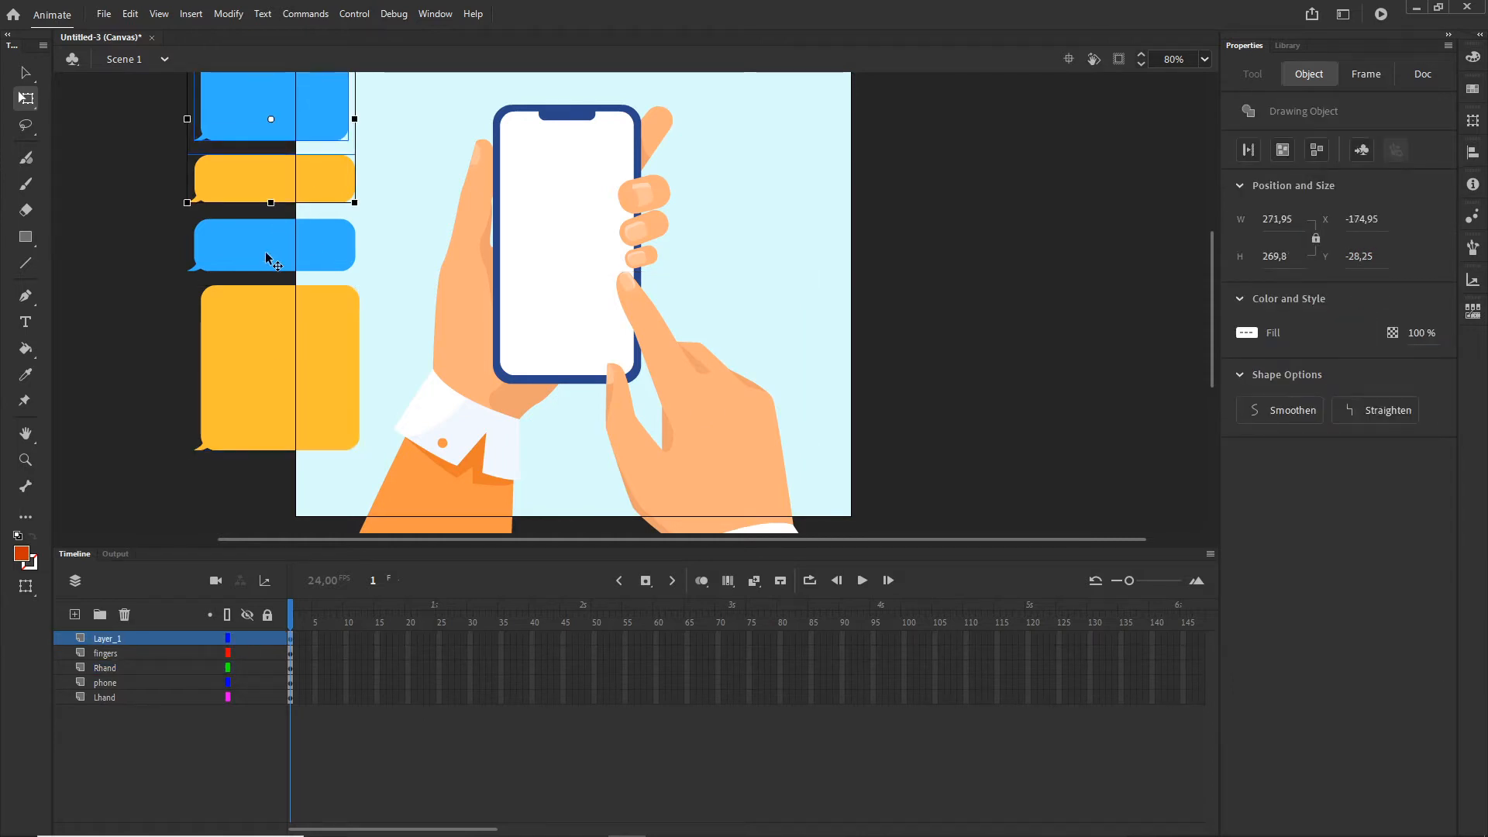
pyautogui.keyDown('shift'); pyautogui.click(265, 258); pyautogui.keyUp('shift')
pyautogui.keyDown('shift'); pyautogui.click(262, 369); pyautogui.keyUp('shift')
pyautogui.moveTo(303, 258); pyautogui.dragTo(609, 339)
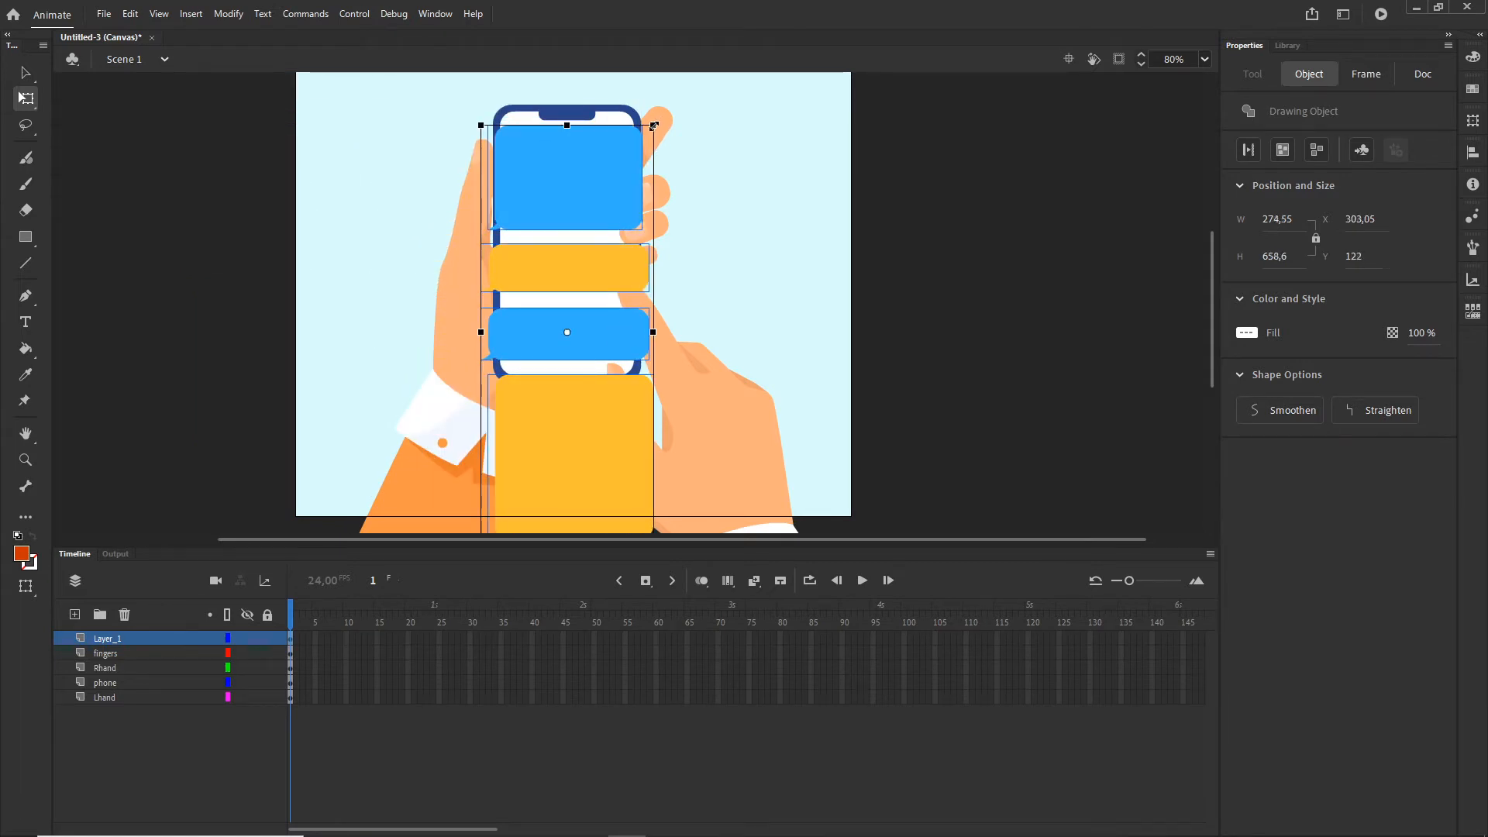
pyautogui.moveTo(654, 124); pyautogui.dragTo(617, 194)
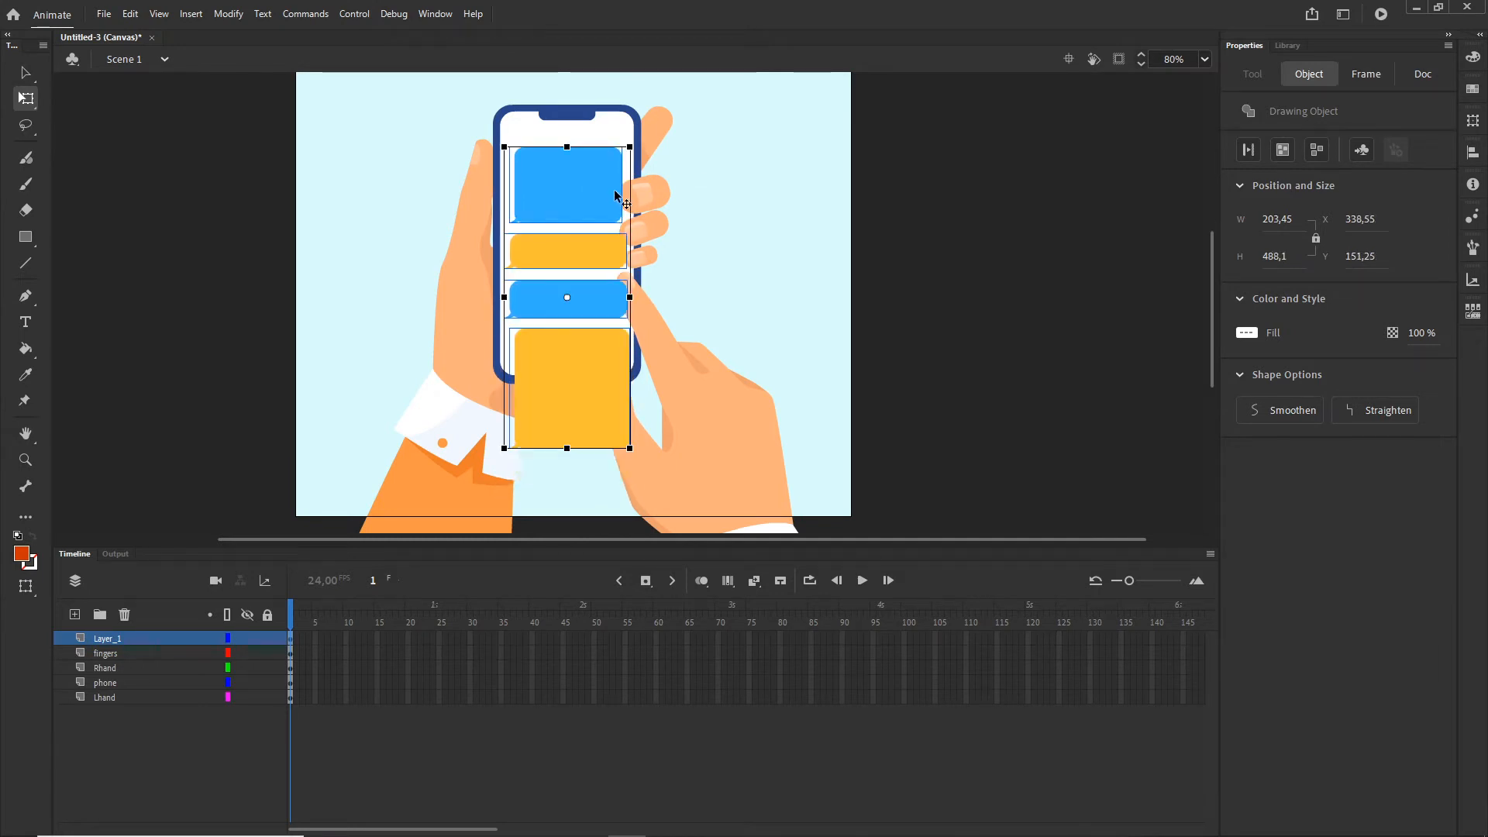
pyautogui.click(934, 288)
# Step: Nudge the large yellow bubble 4 px to the left, to X 342.6
pyautogui.scroll(2, 606, 314)
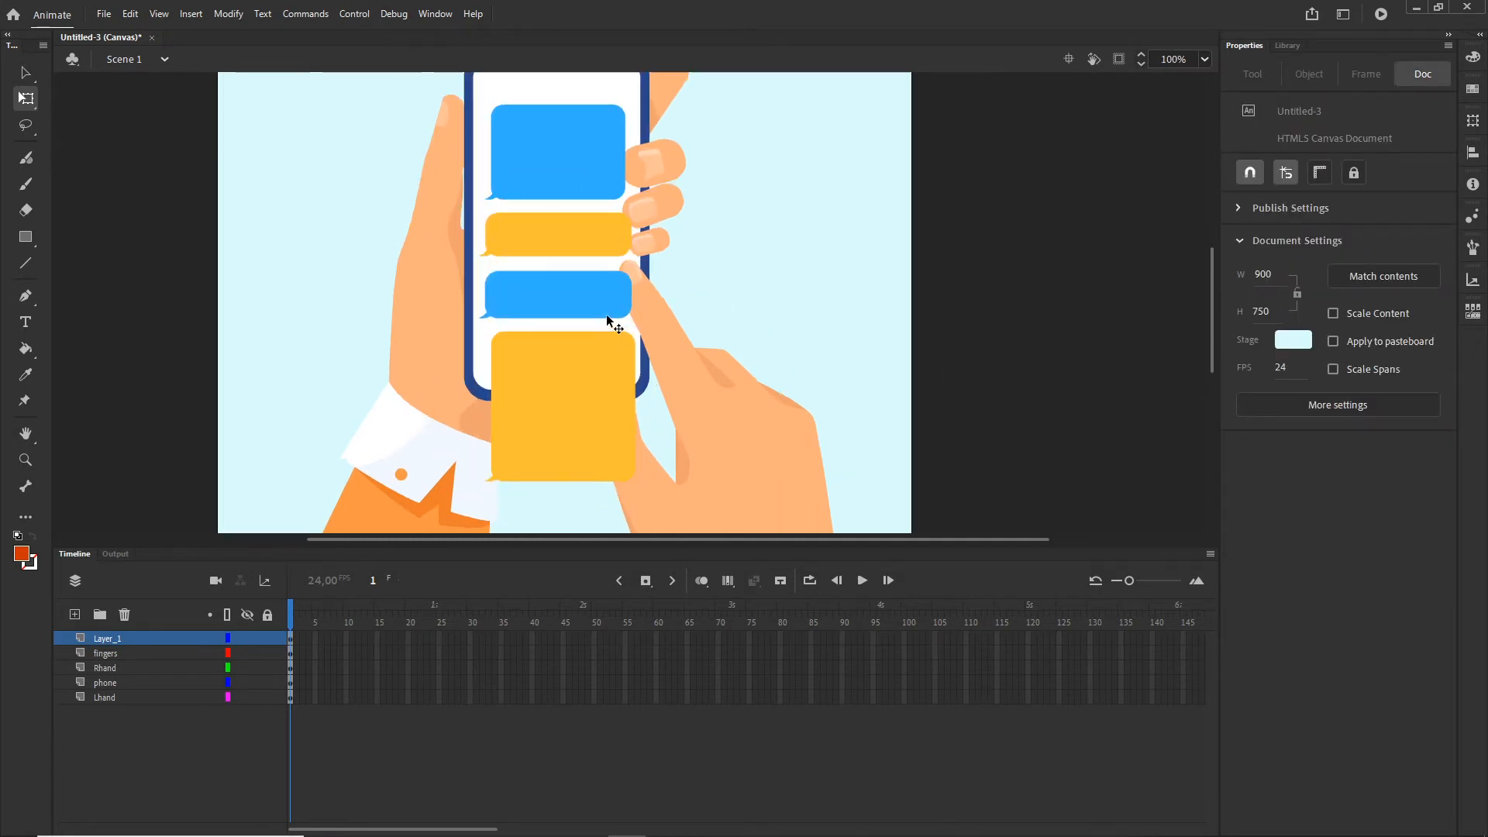
pyautogui.click(586, 399)
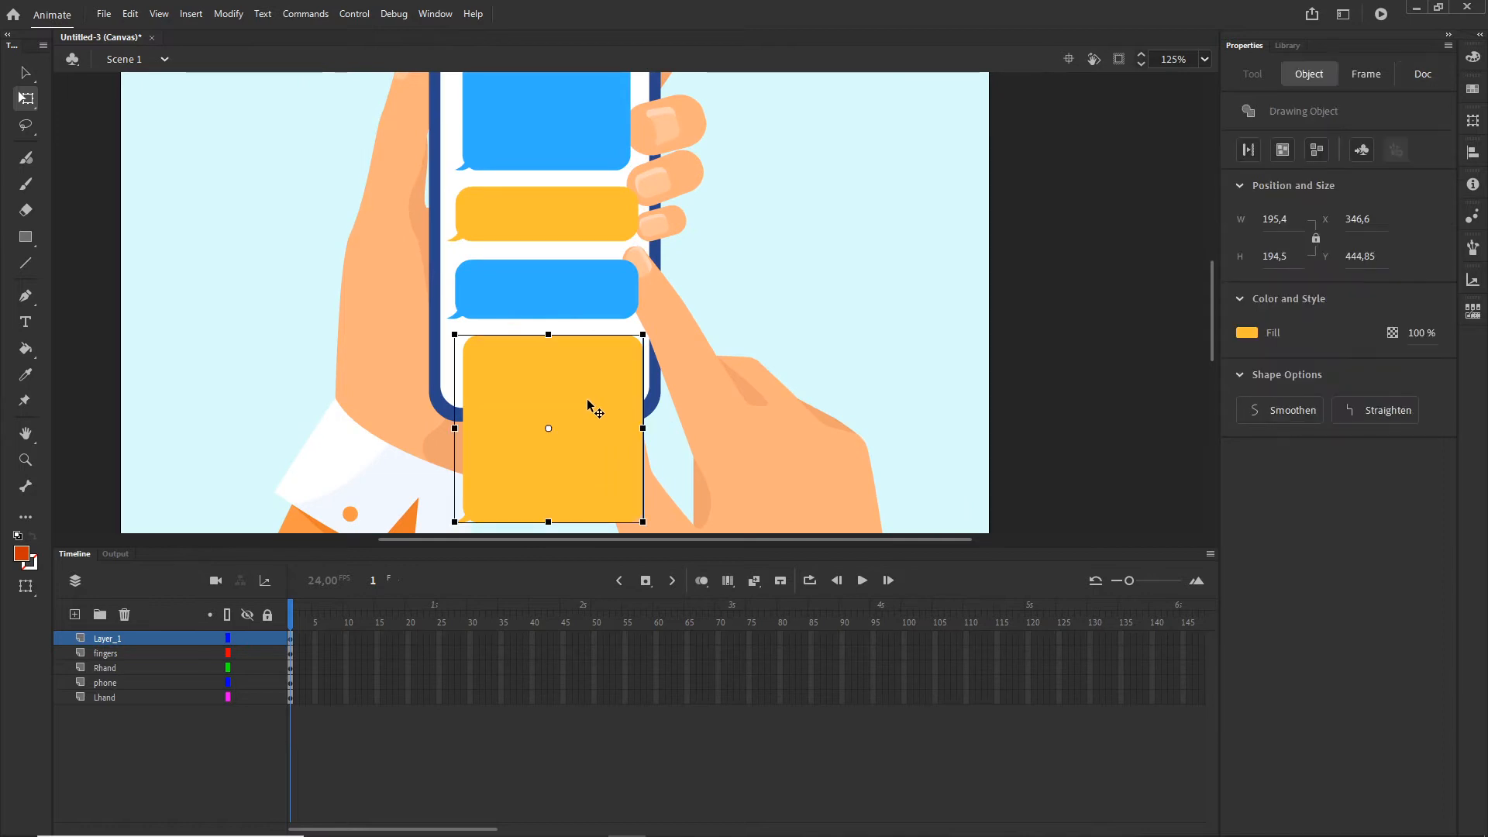
pyautogui.press('Left')
pyautogui.press('Left')
pyautogui.press('Left')
pyautogui.press('Left')
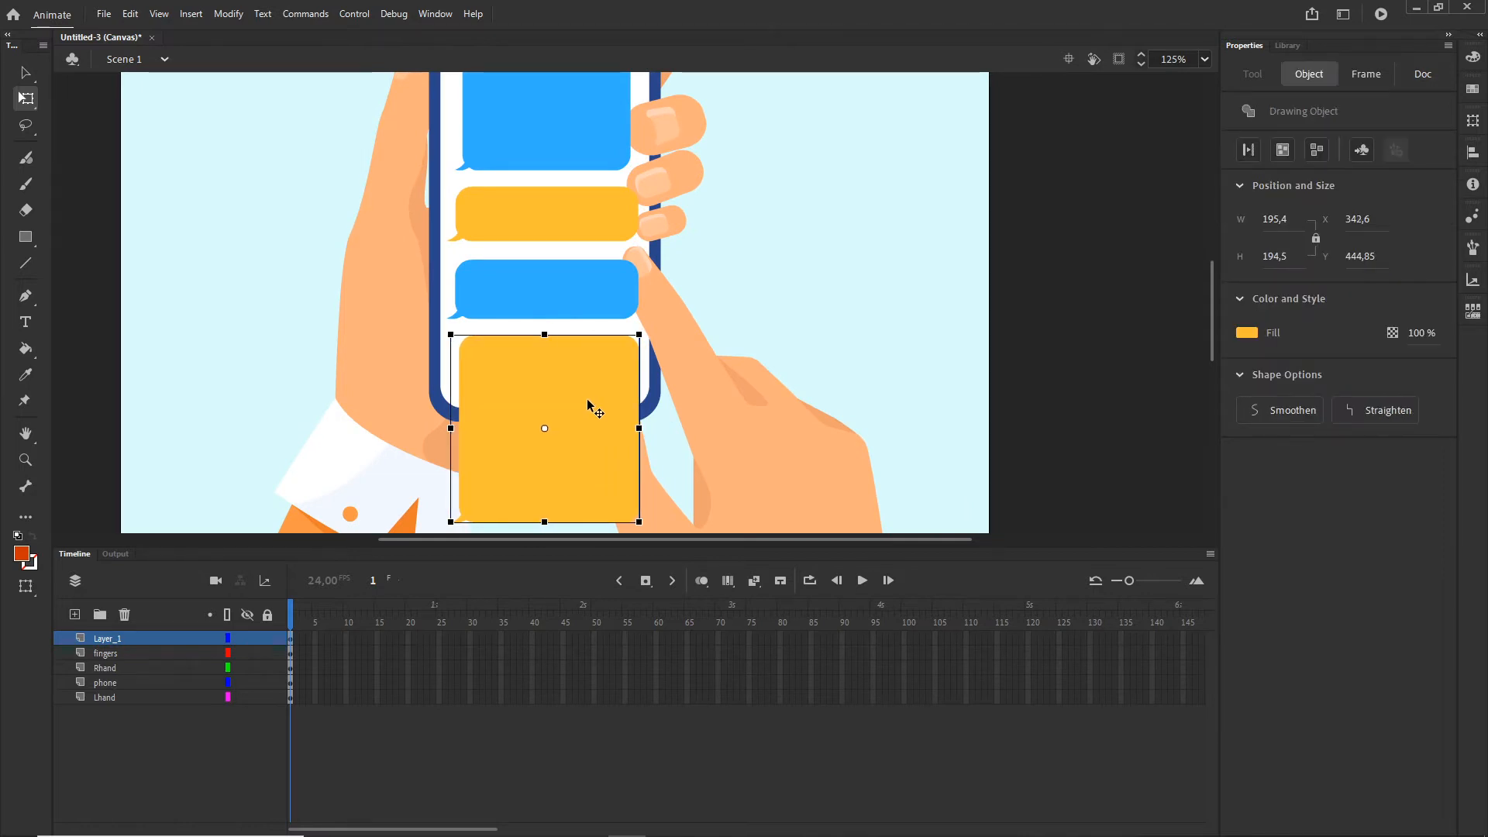
# Step: Convert the large blue bubble and the small yellow bubble into separate Movie Clip symbols, keeping the default names
pyautogui.moveTo(871, 250); pyautogui.dragTo(869, 301)
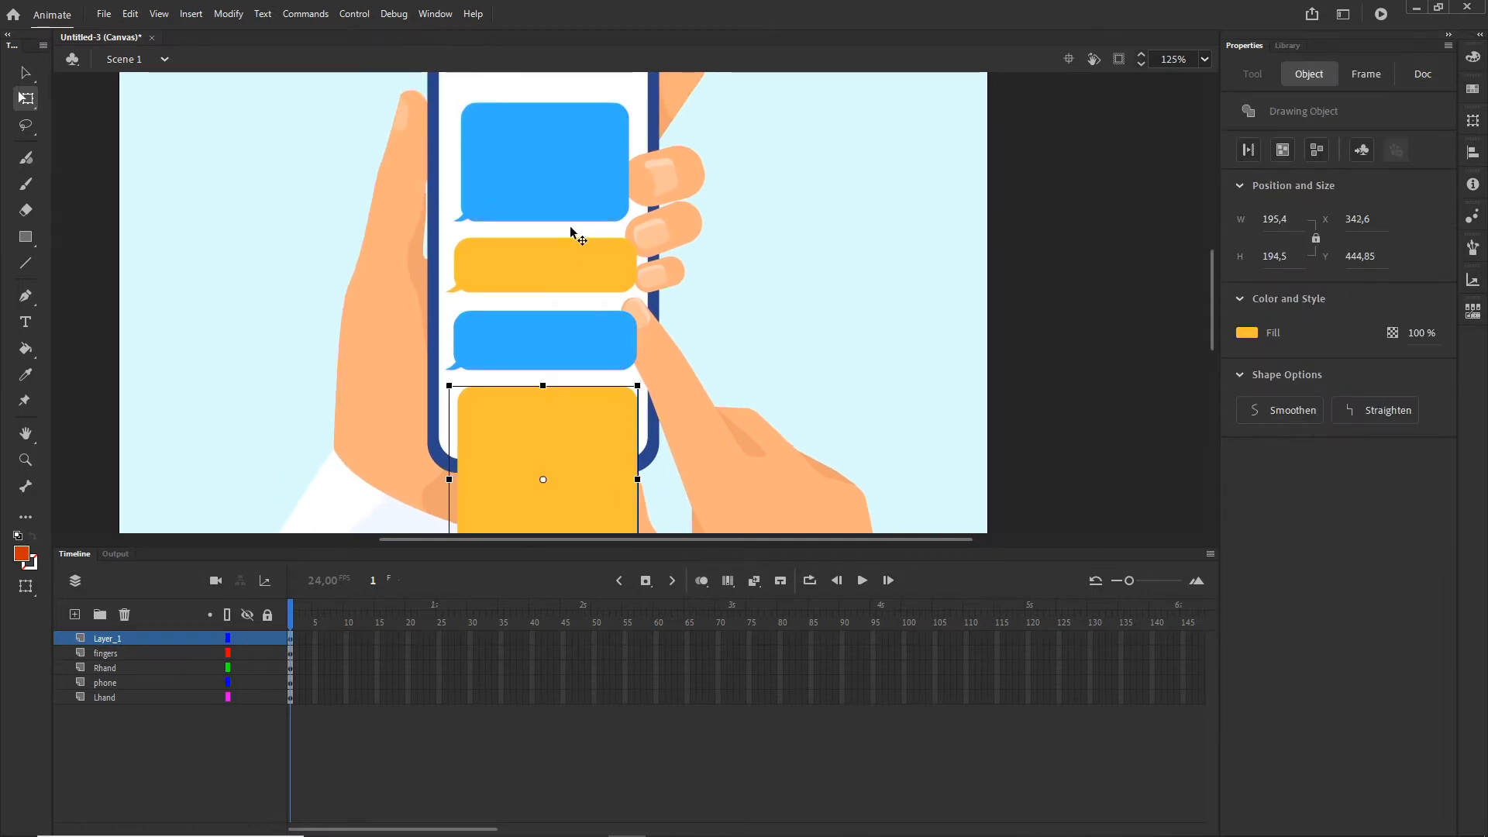
pyautogui.click(549, 186)
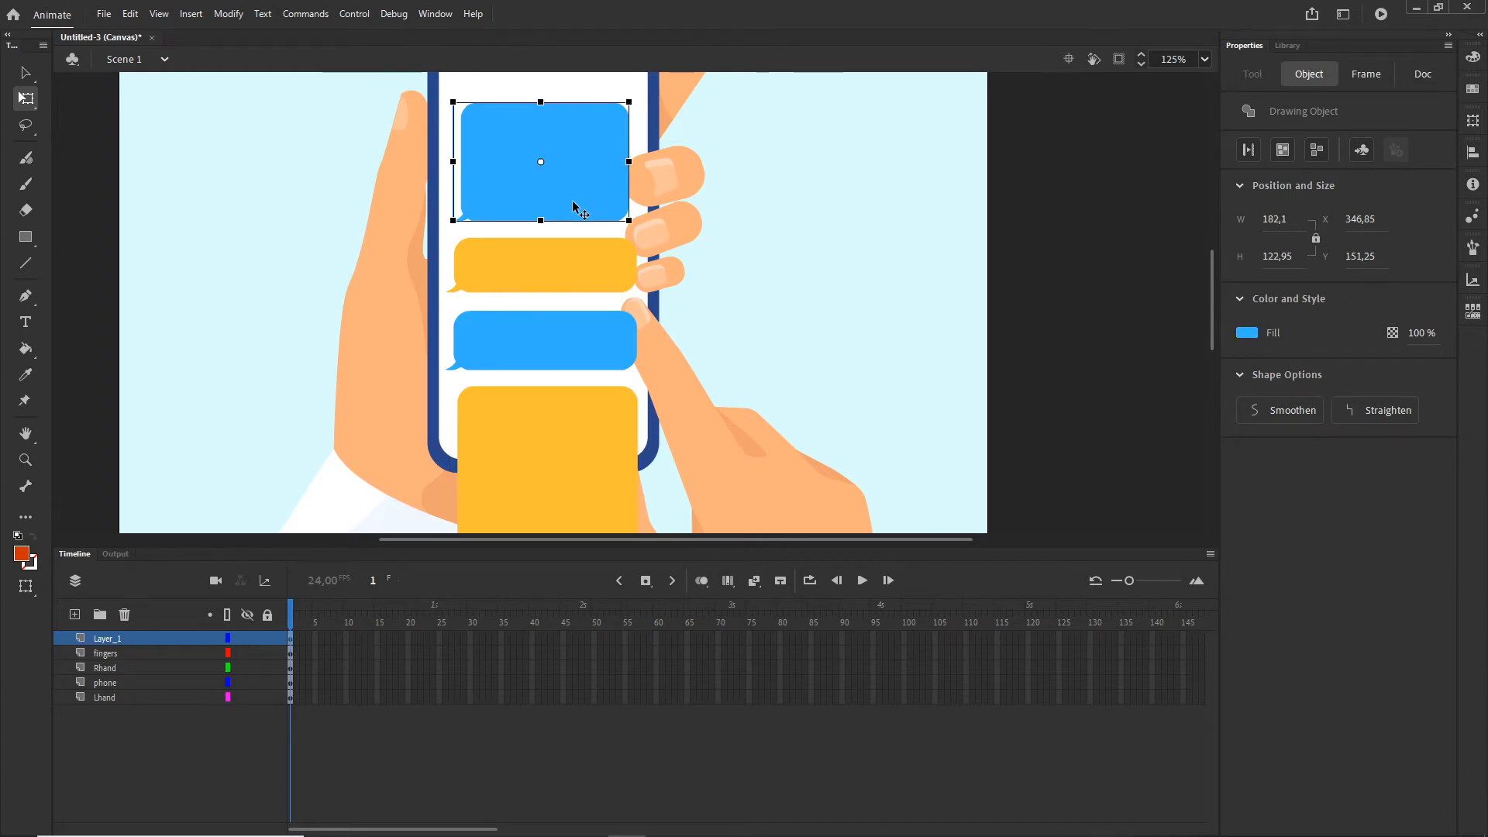
pyautogui.press('F8')
pyautogui.click(1365, 224)
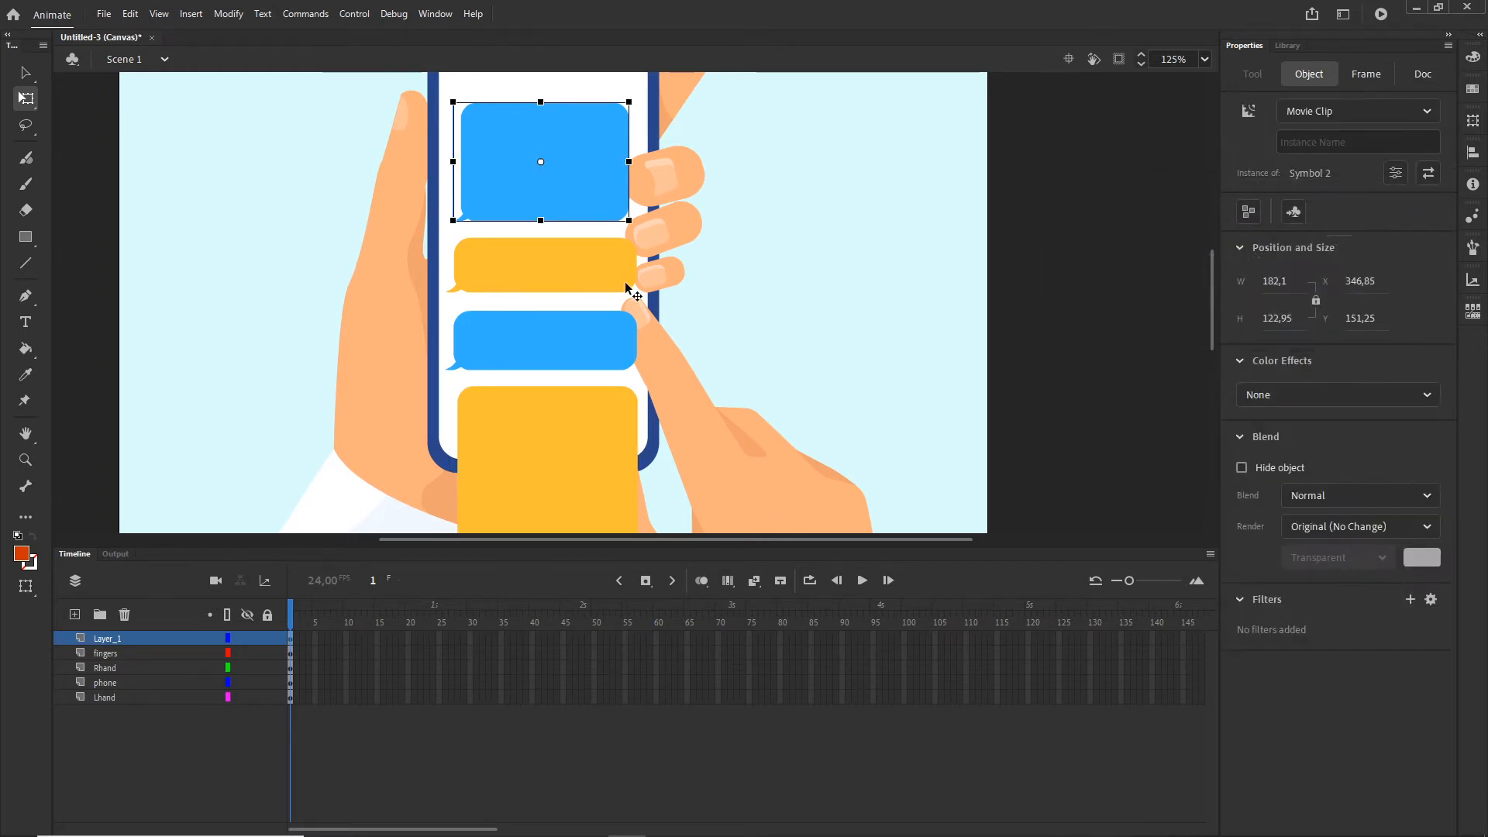
pyautogui.click(616, 282)
pyautogui.press('F8')
pyautogui.press('Return')
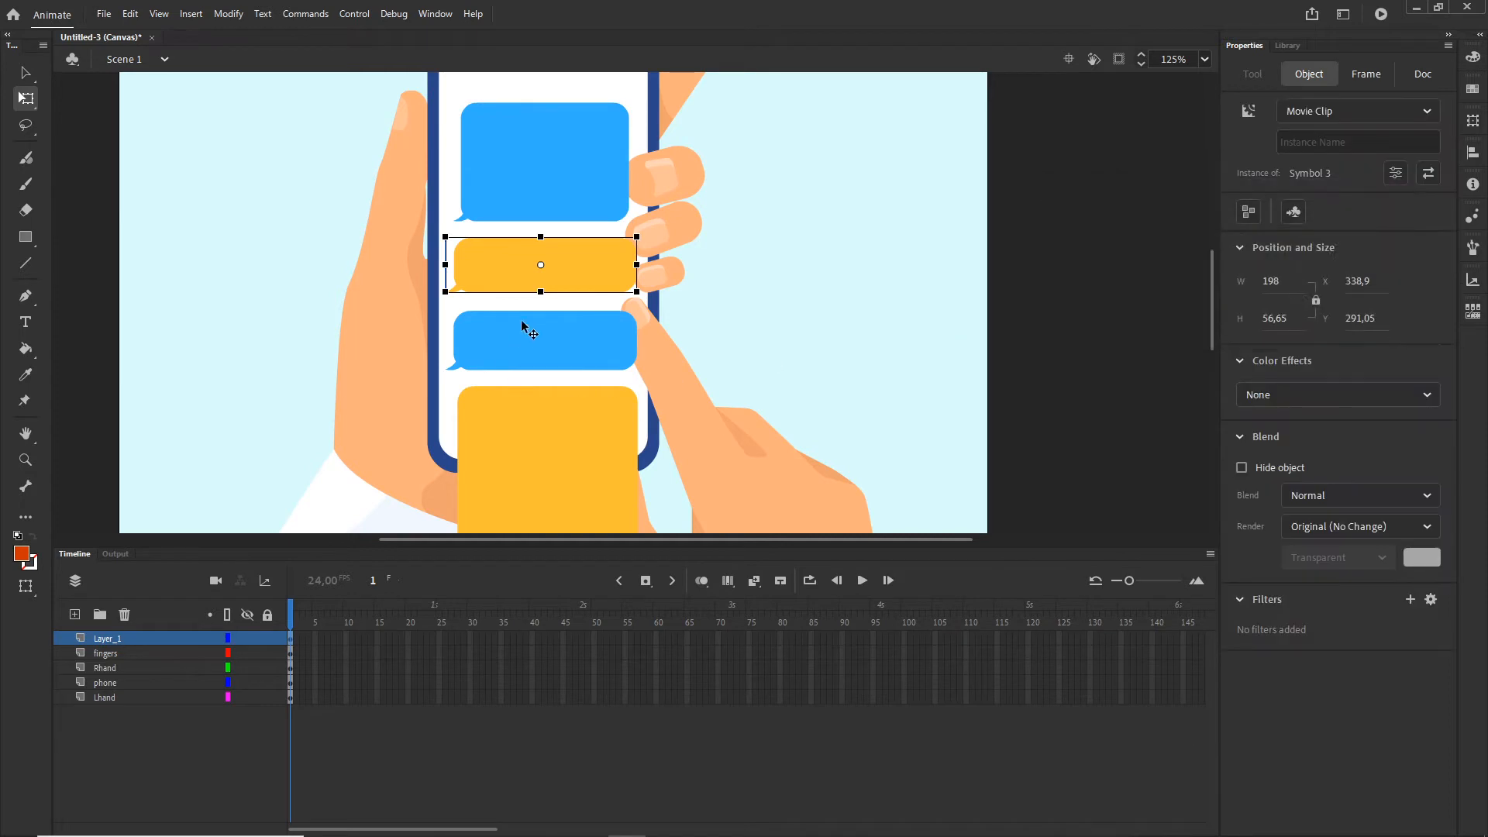
# Step: Convert the small blue bubble and the large yellow bubble into separate Movie Clip symbols, keeping the default names
pyautogui.click(539, 336)
pyautogui.press('F8')
pyautogui.click(1386, 227)
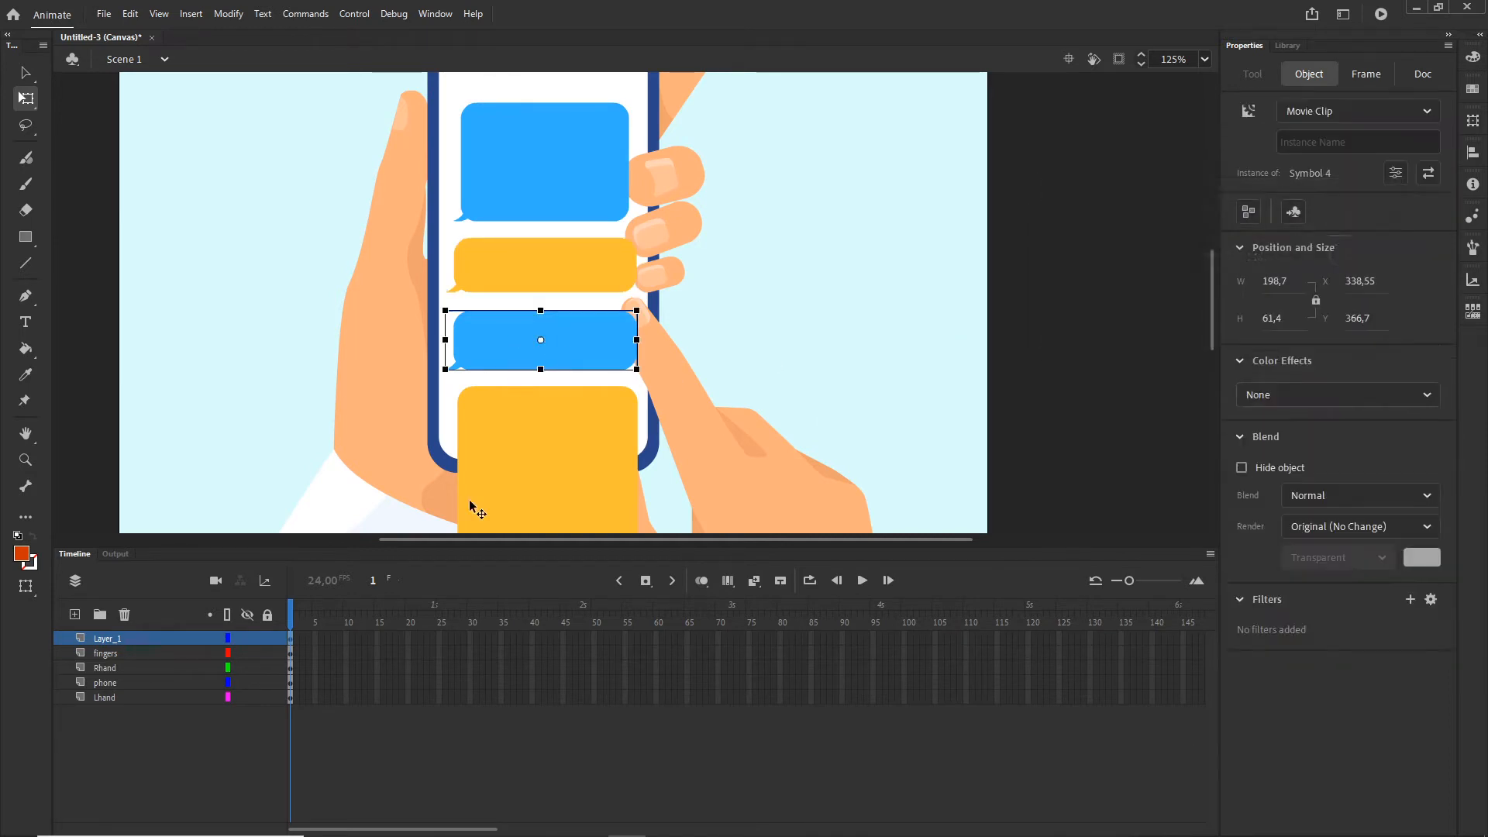
pyautogui.click(533, 461)
pyautogui.press('F8')
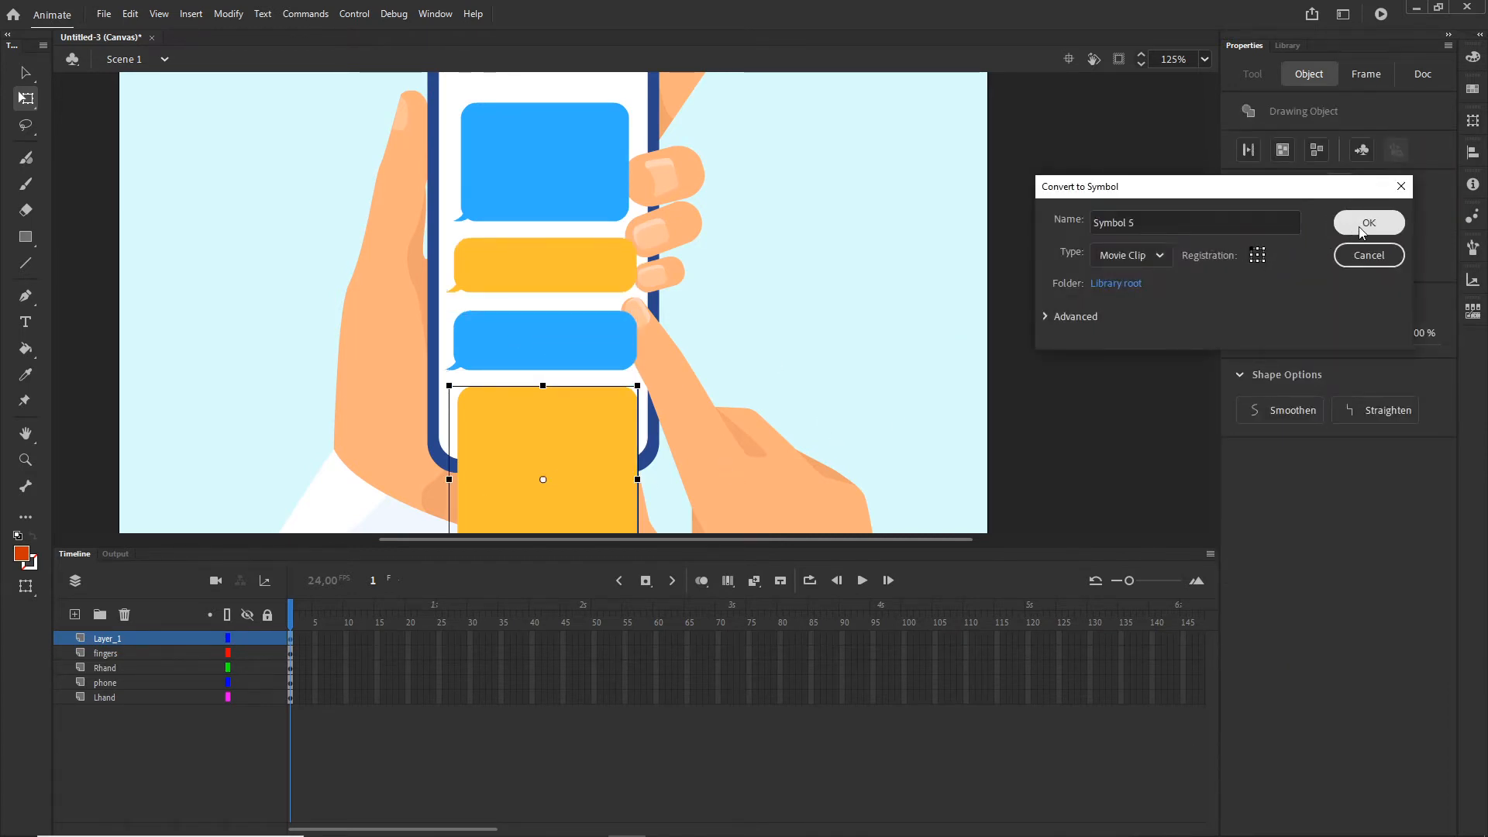
pyautogui.click(1367, 224)
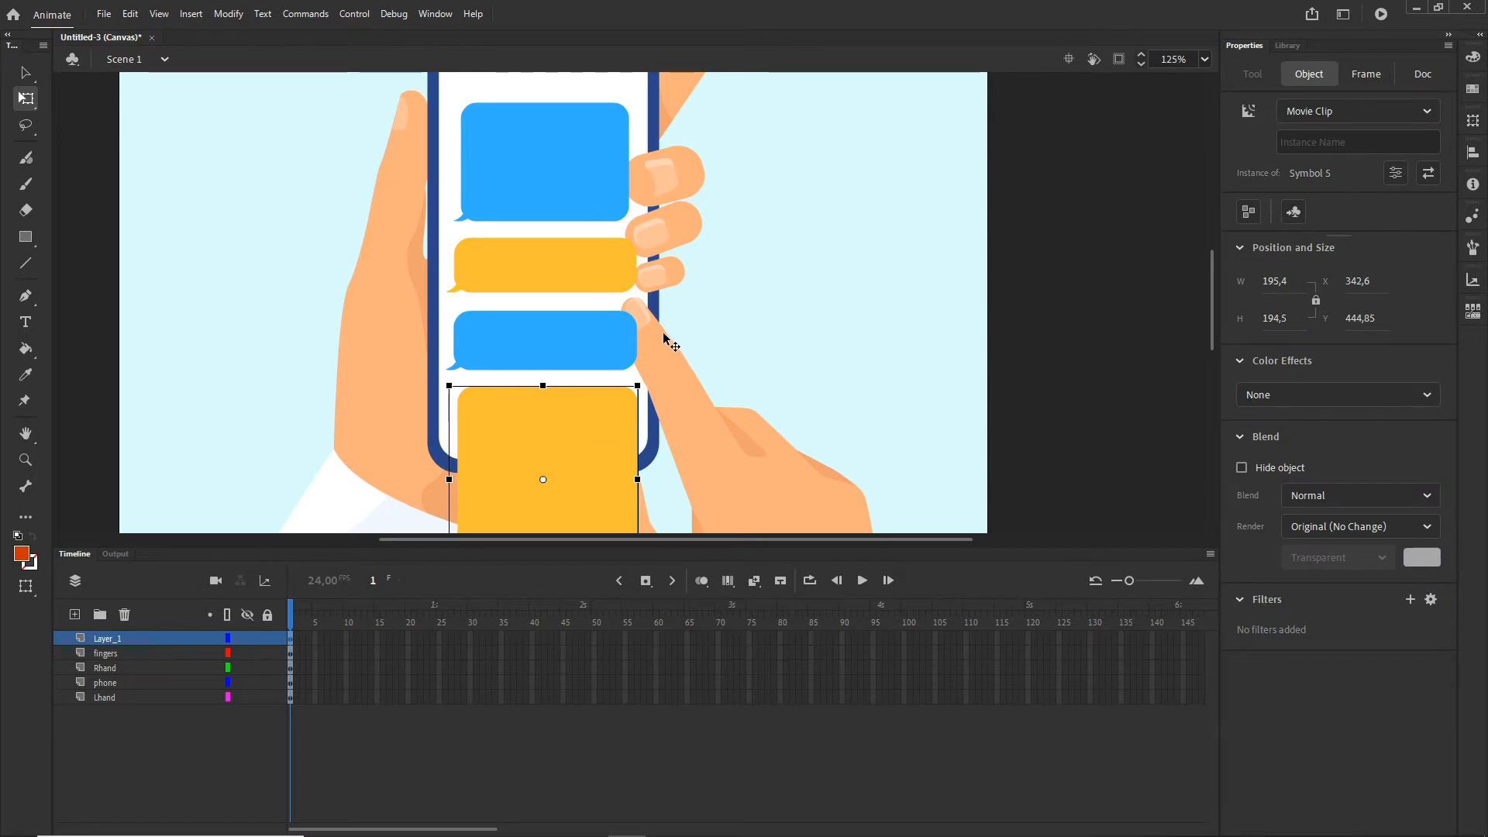
# Step: Duplicate all four speech bubbles as a group straight below the originals, extending the column beyond the phone
pyautogui.scroll(-1, 664, 338)
pyautogui.scroll(-1, 664, 339)
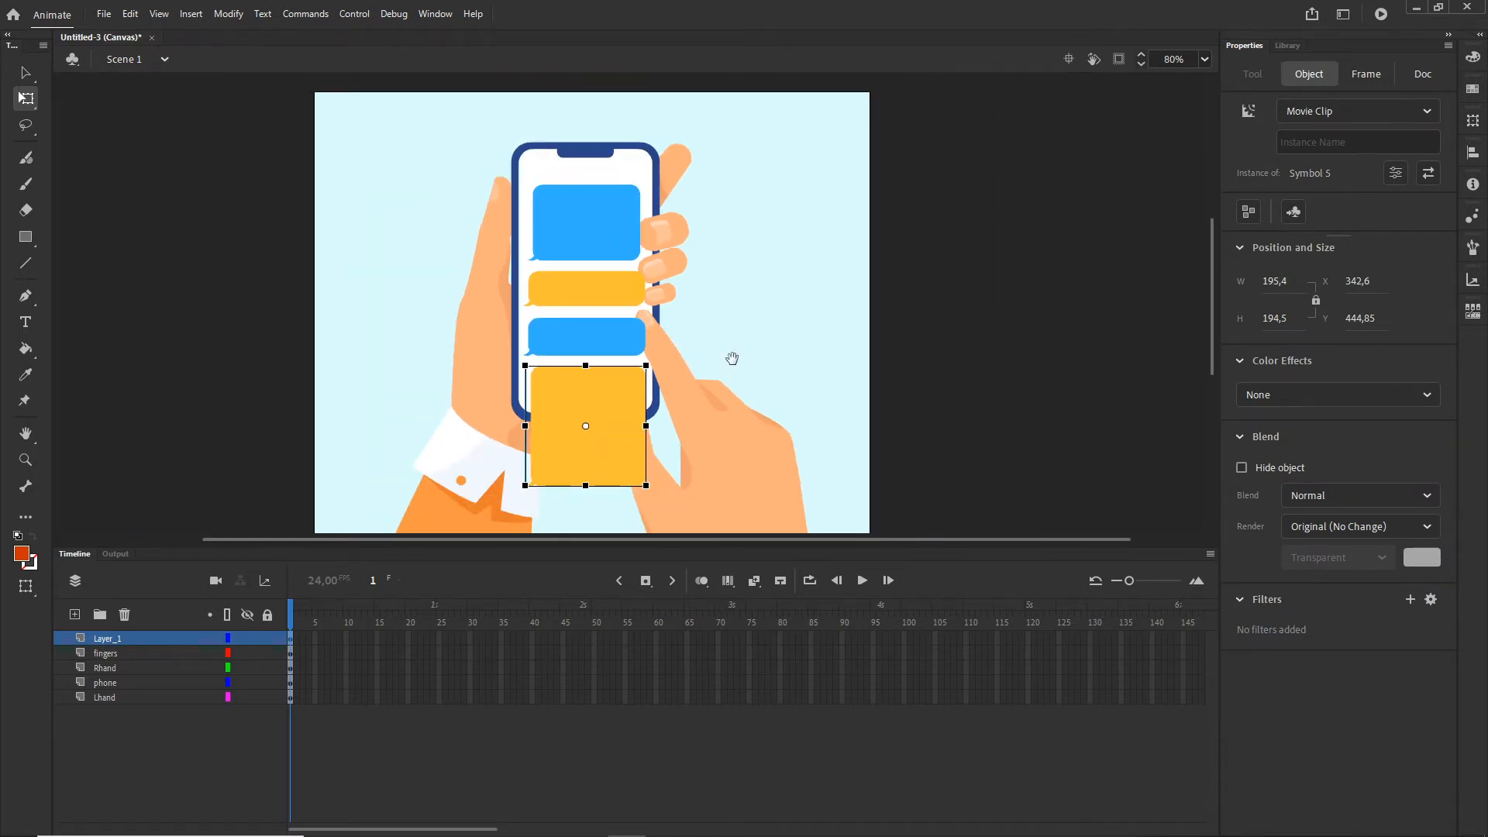
pyautogui.moveTo(732, 358); pyautogui.dragTo(727, 328)
pyautogui.click(594, 203)
pyautogui.keyDown('shift'); pyautogui.click(595, 257); pyautogui.keyUp('shift')
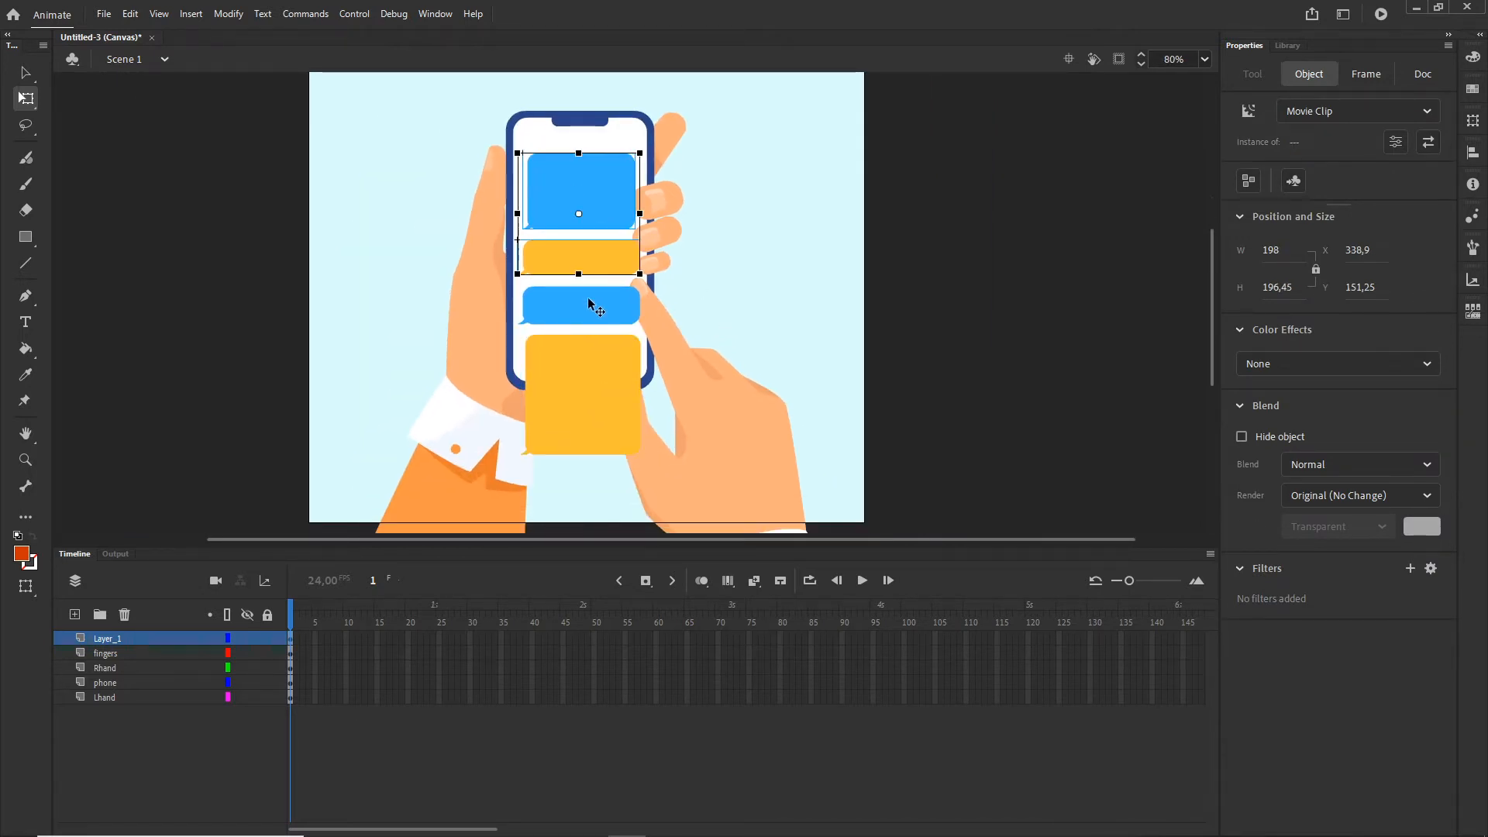
pyautogui.keyDown('shift'); pyautogui.click(588, 299); pyautogui.keyUp('shift')
pyautogui.keyDown('shift'); pyautogui.click(611, 396); pyautogui.keyUp('shift')
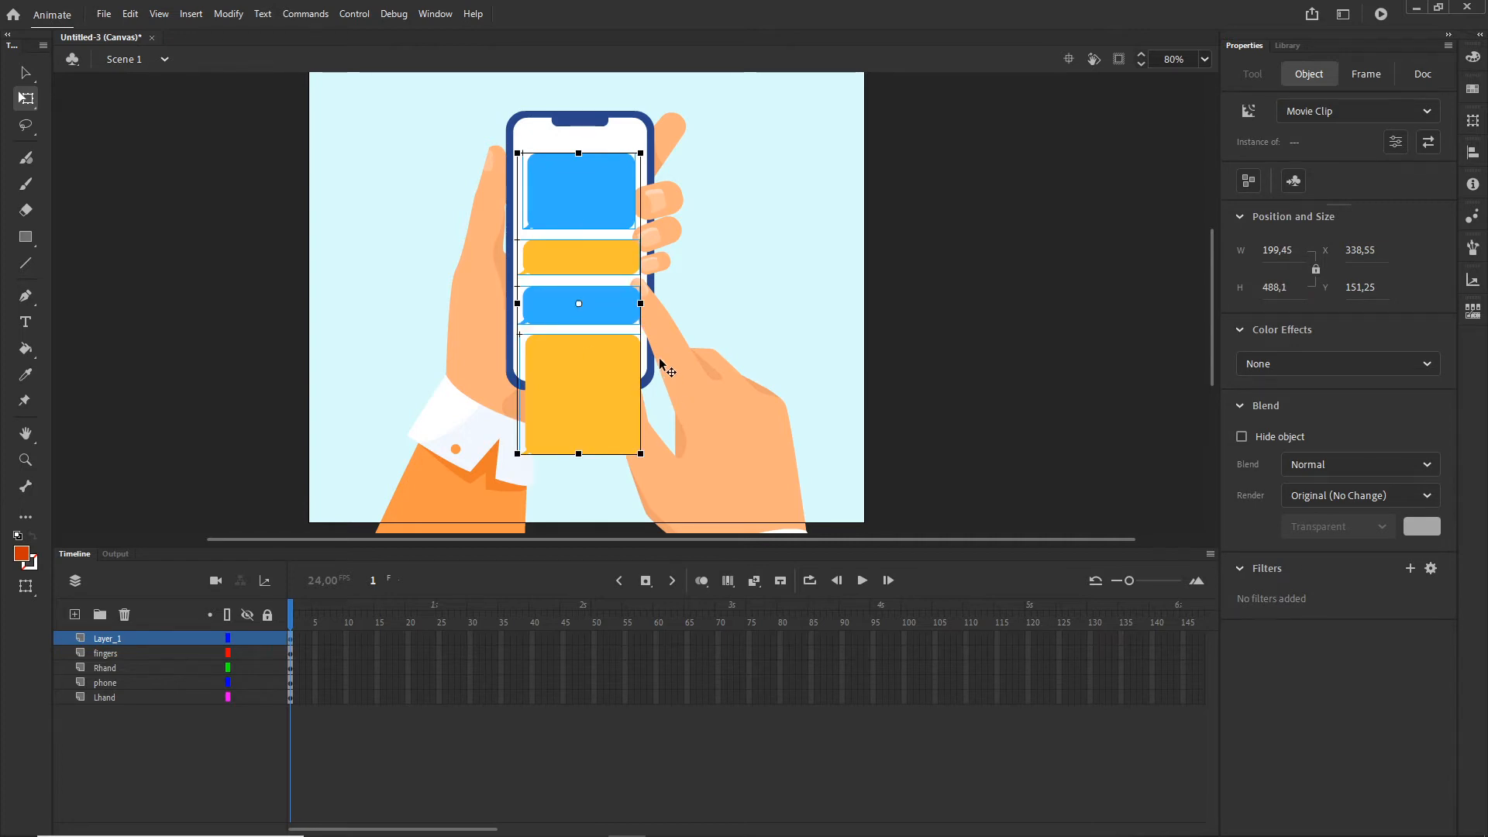
pyautogui.scroll(-1, 624, 345)
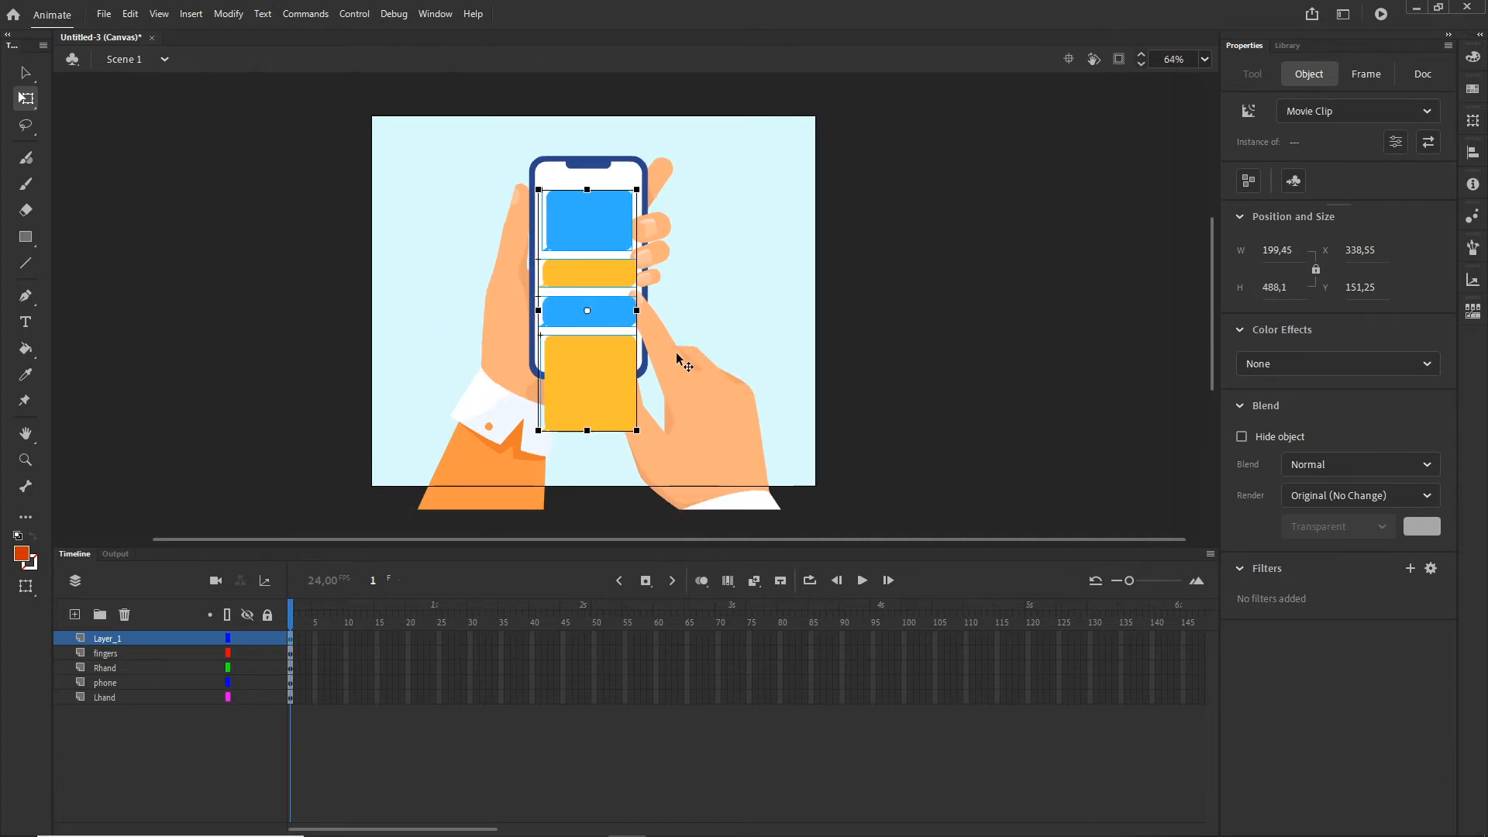
pyautogui.moveTo(721, 346); pyautogui.dragTo(700, 245)
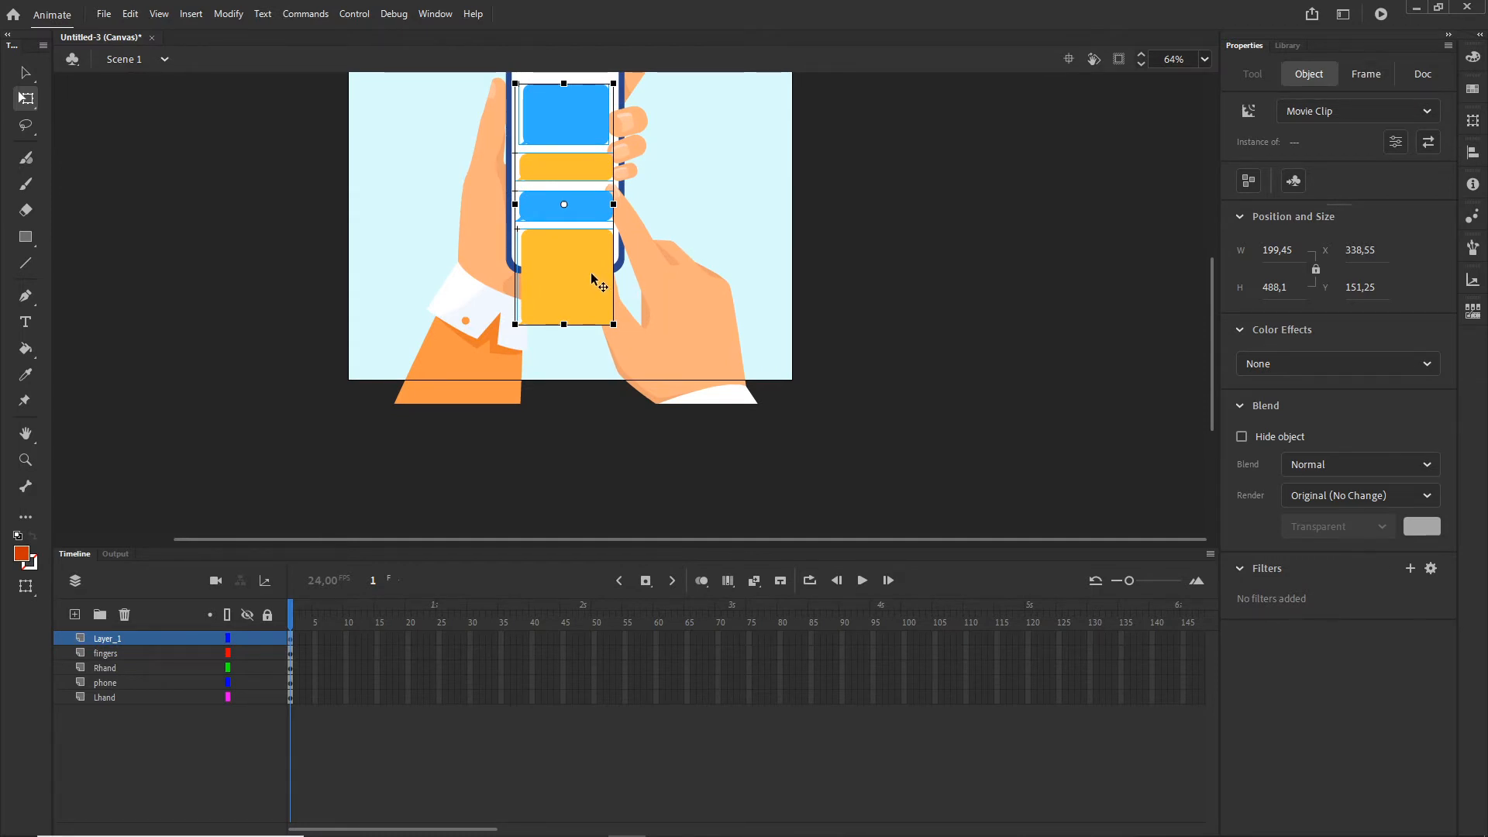
pyautogui.moveTo(591, 278); pyautogui.dragTo(581, 528)
pyautogui.click(703, 453)
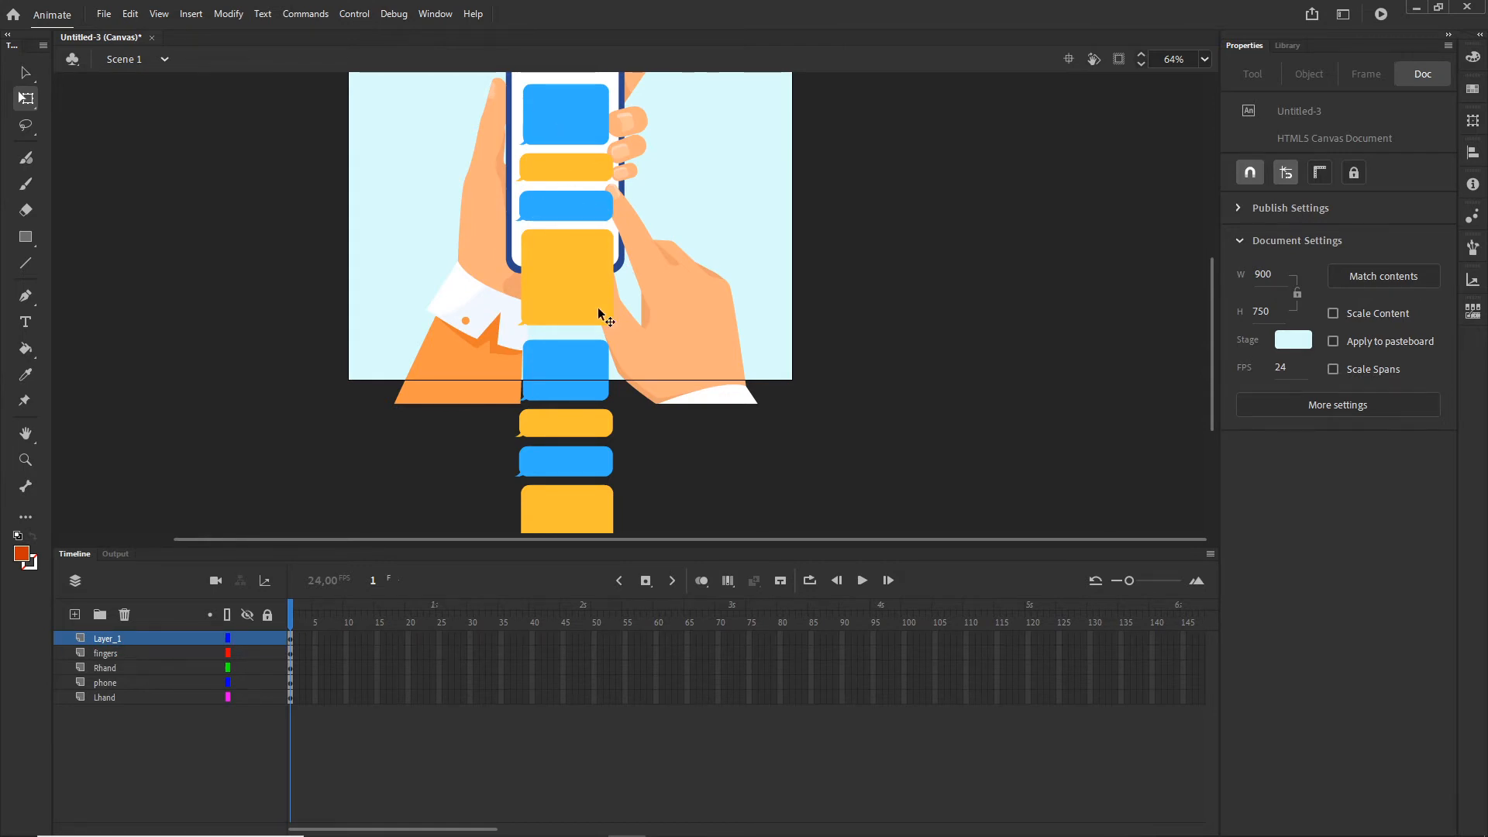
# Step: Duplicate all eight speech bubbles together directly below the existing column, at X 338.25, Y 1188.25
pyautogui.scroll(2, 916, 423)
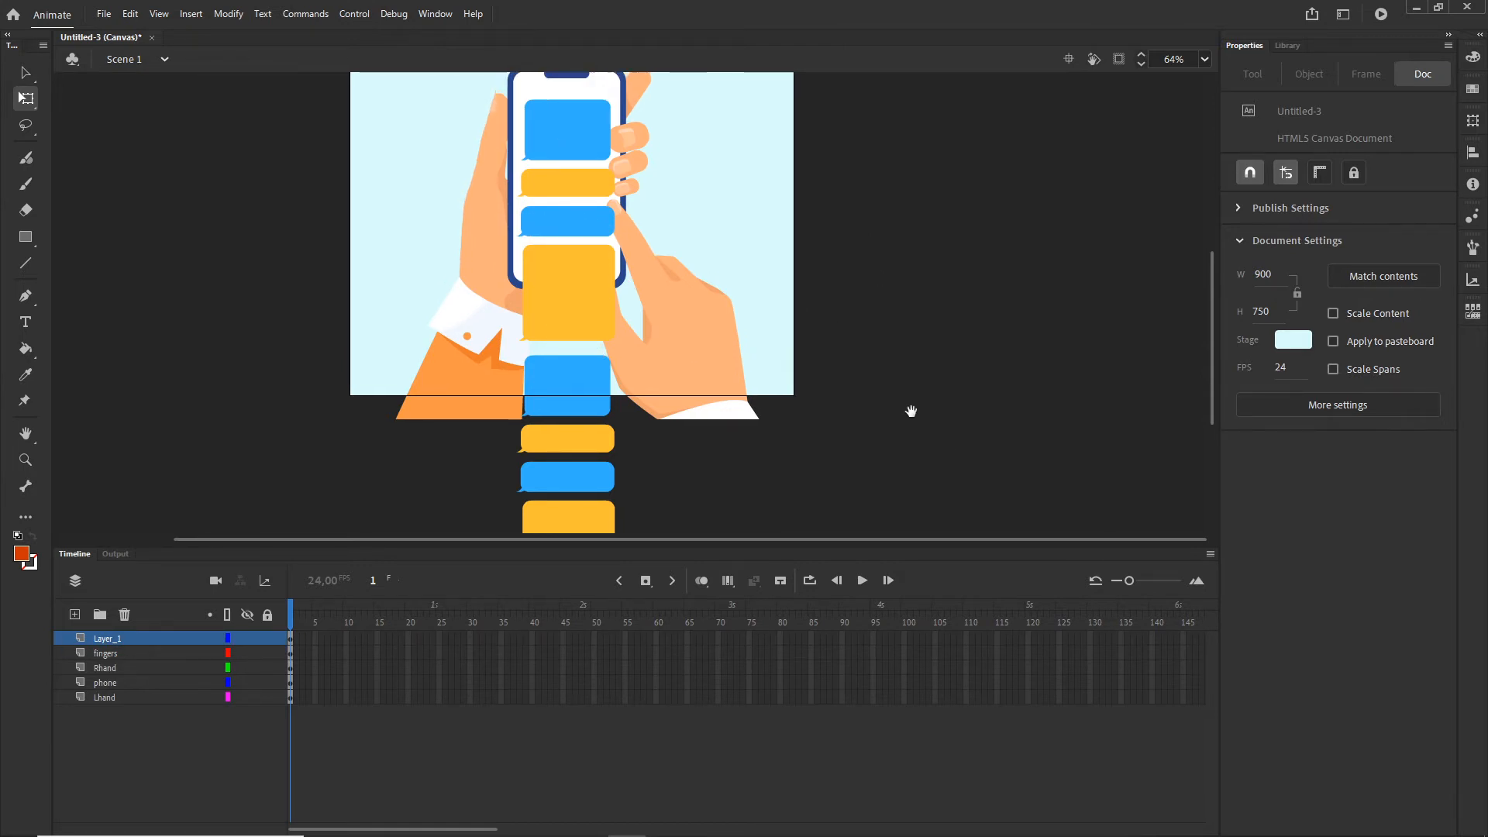
pyautogui.click(612, 202)
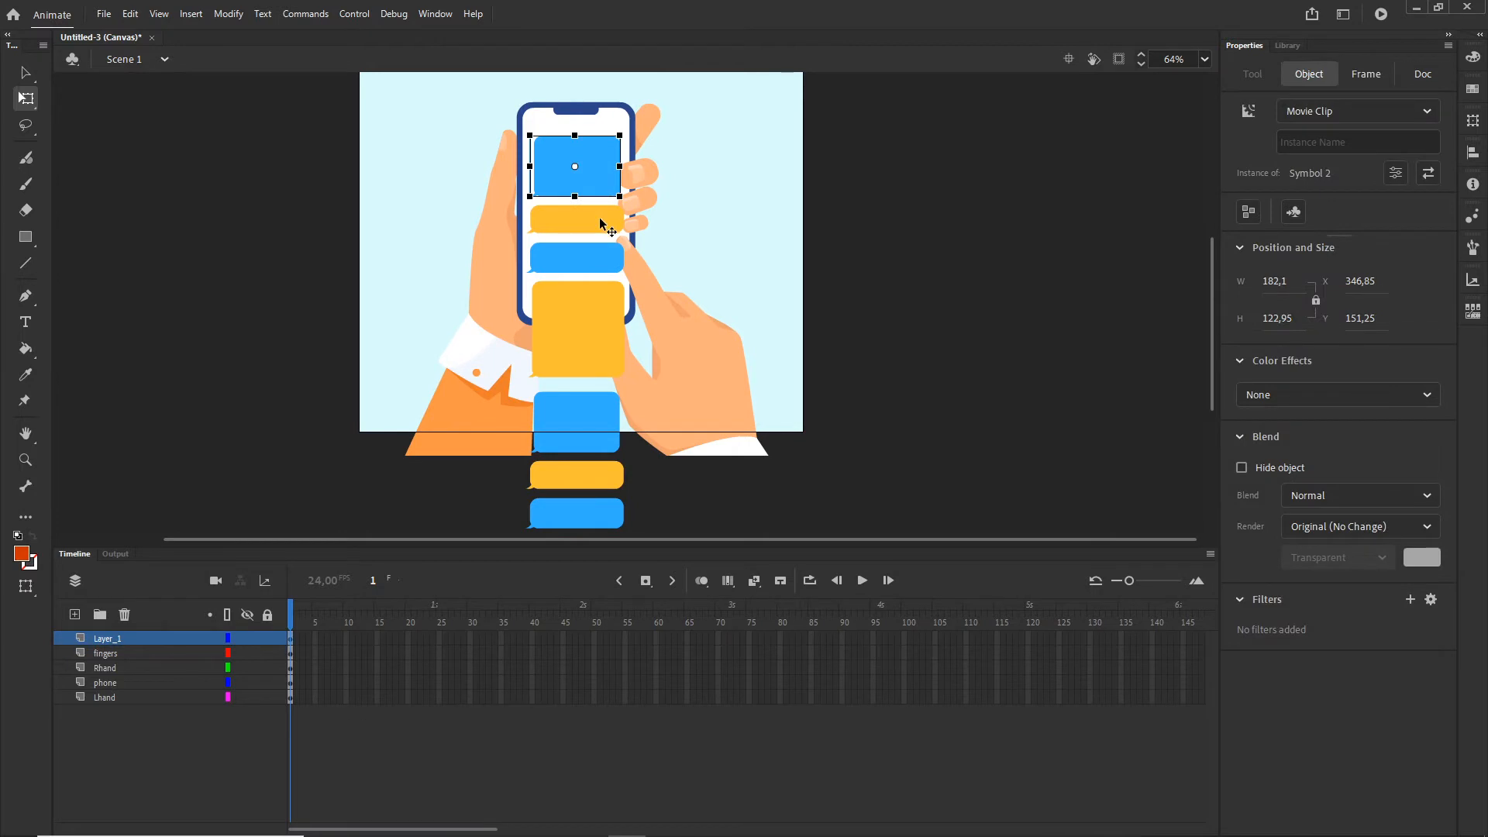
pyautogui.keyDown('shift'); pyautogui.click(599, 217); pyautogui.keyUp('shift')
pyautogui.keyDown('shift'); pyautogui.click(602, 258); pyautogui.keyUp('shift')
pyautogui.keyDown('shift'); pyautogui.click(601, 328); pyautogui.keyUp('shift')
pyautogui.keyDown('shift'); pyautogui.click(595, 425); pyautogui.keyUp('shift')
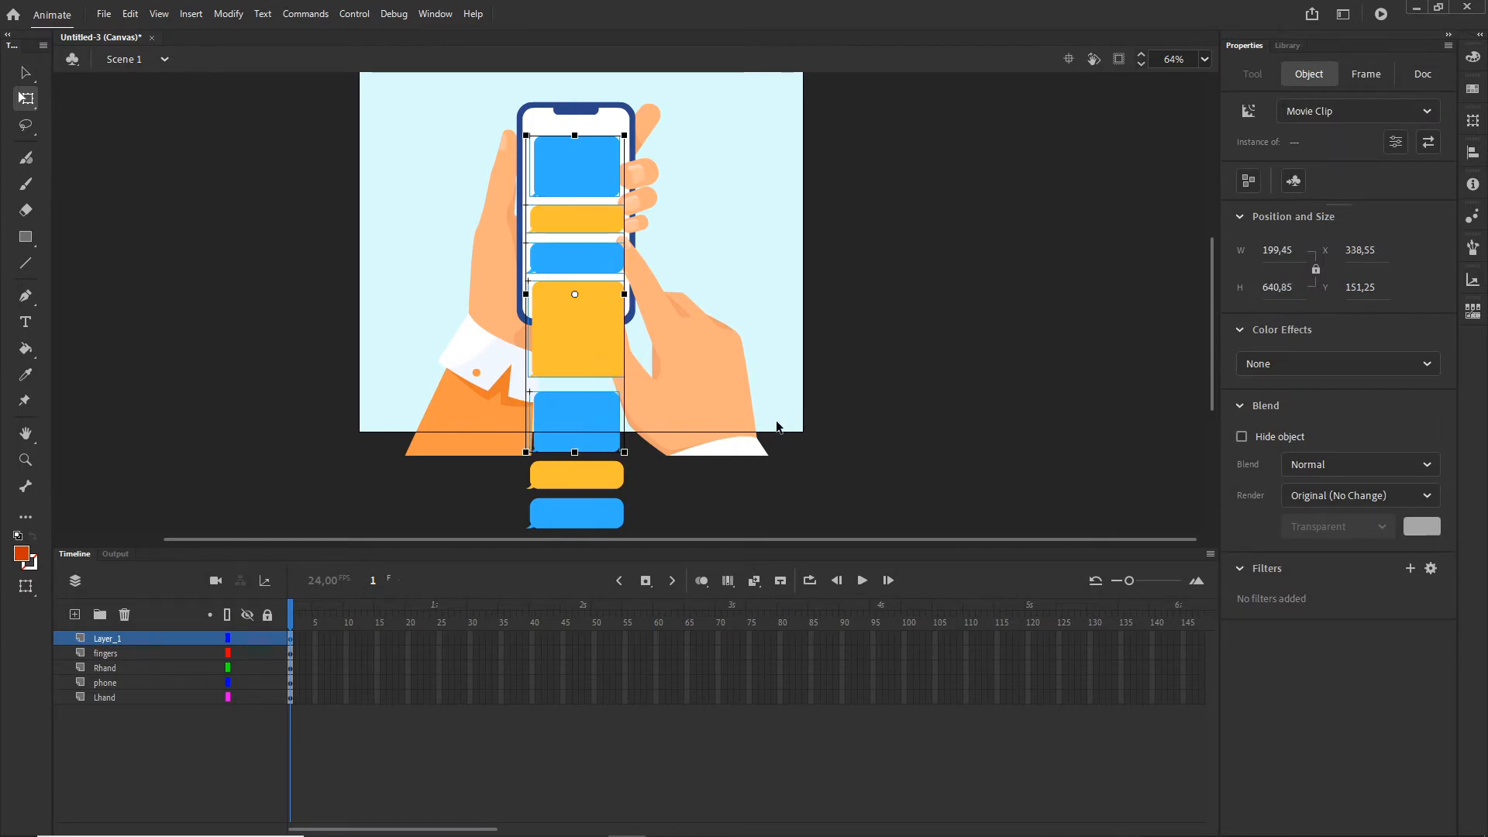
pyautogui.moveTo(852, 415); pyautogui.dragTo(857, 262)
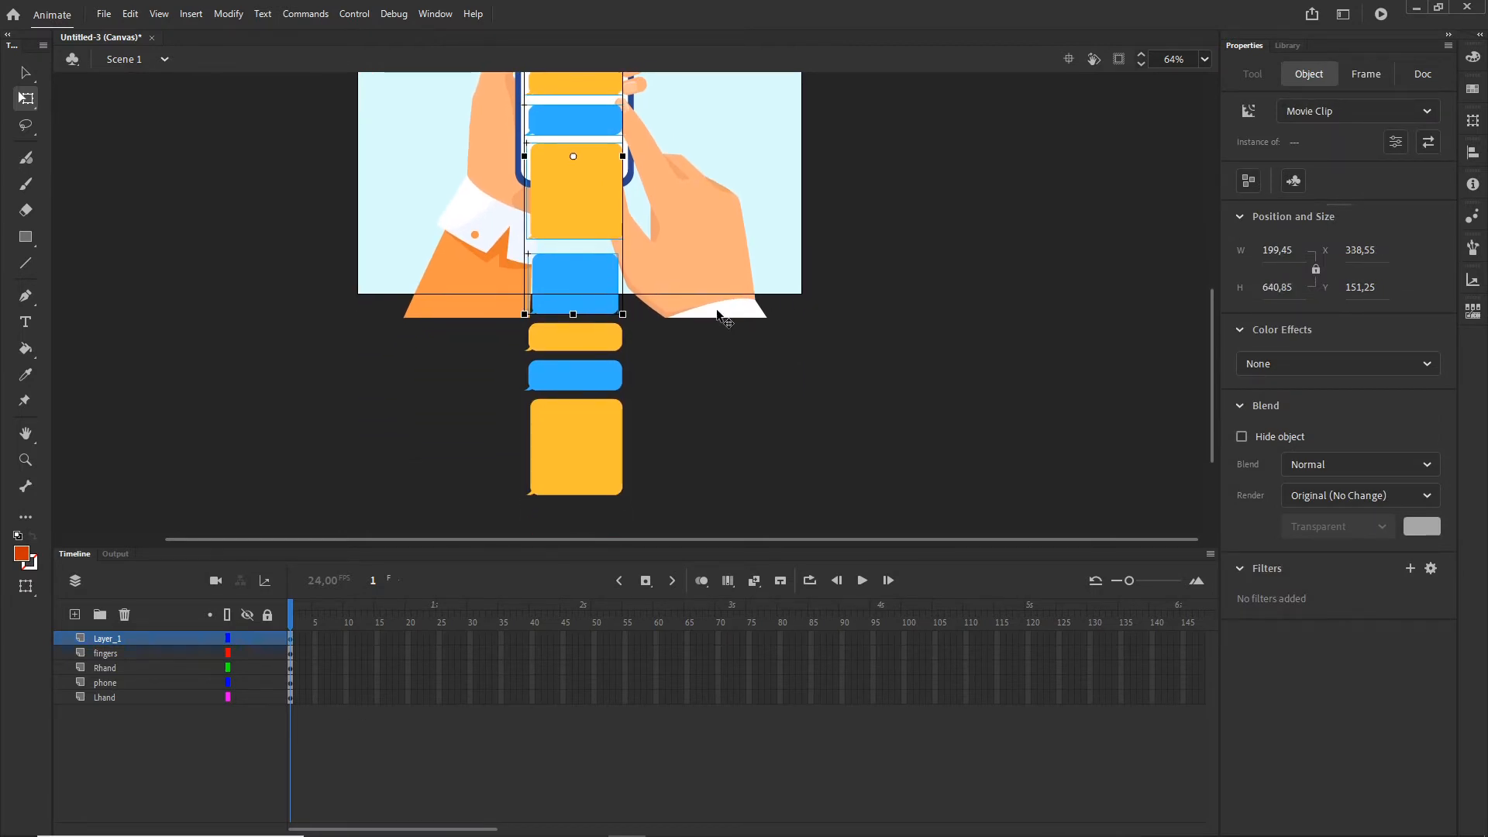
pyautogui.keyDown('shift'); pyautogui.click(592, 338); pyautogui.keyUp('shift')
pyautogui.keyDown('shift'); pyautogui.click(594, 372); pyautogui.keyUp('shift')
pyautogui.keyDown('shift'); pyautogui.click(588, 432); pyautogui.keyUp('shift')
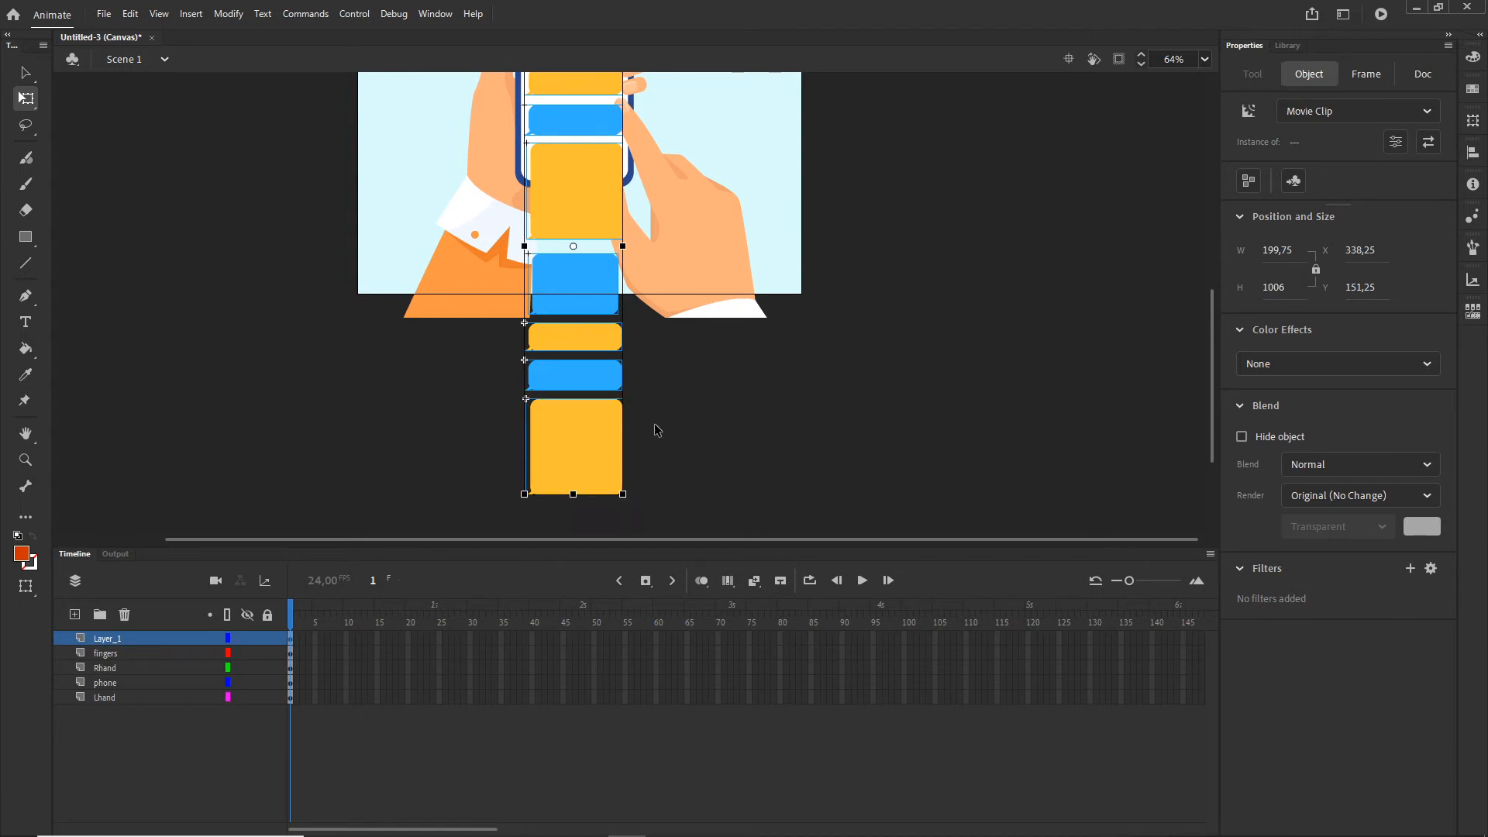
pyautogui.scroll(-2, 653, 423)
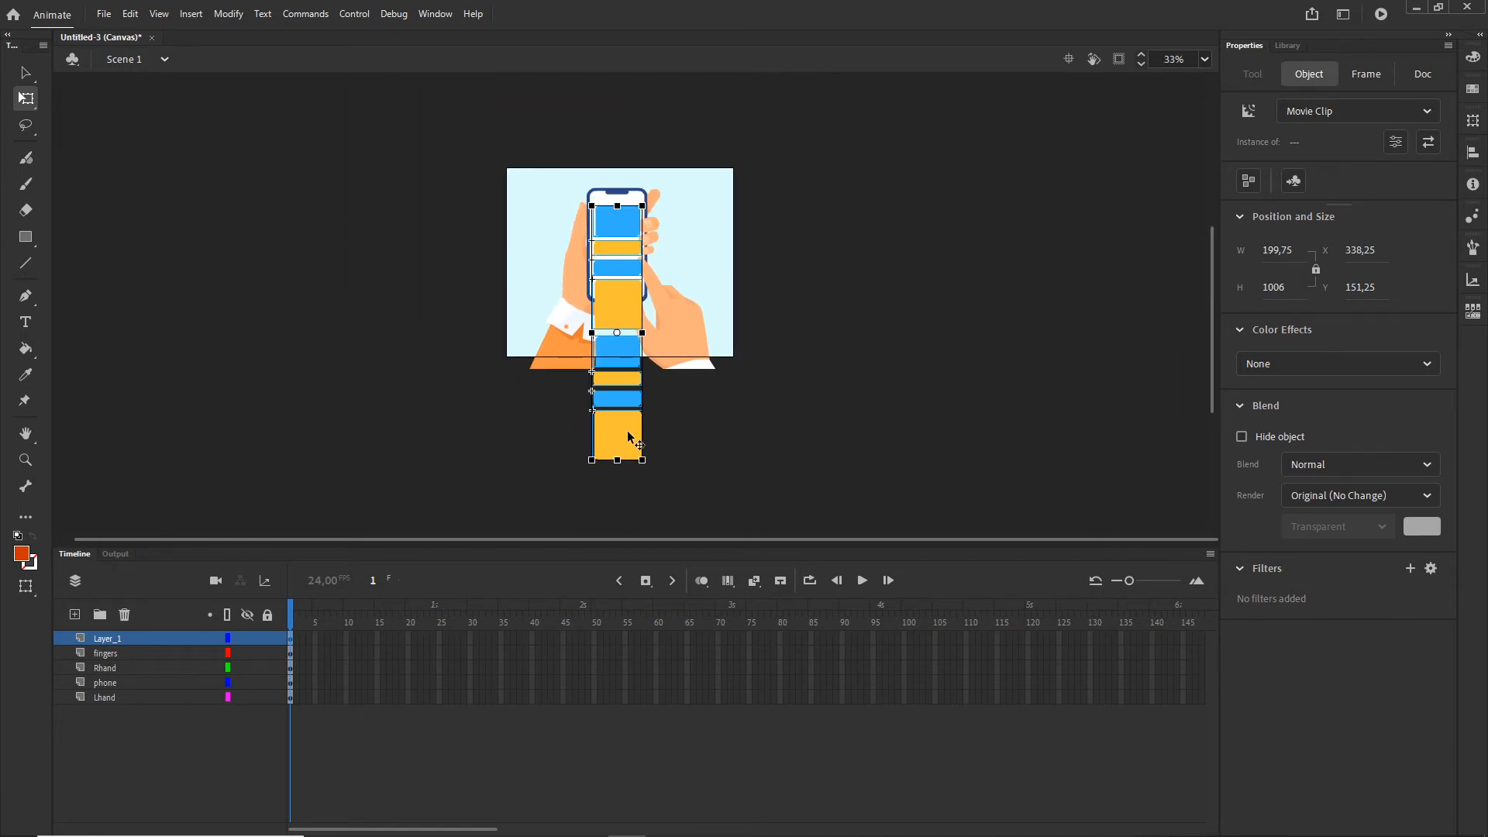
pyautogui.moveTo(628, 431); pyautogui.dragTo(640, 692)
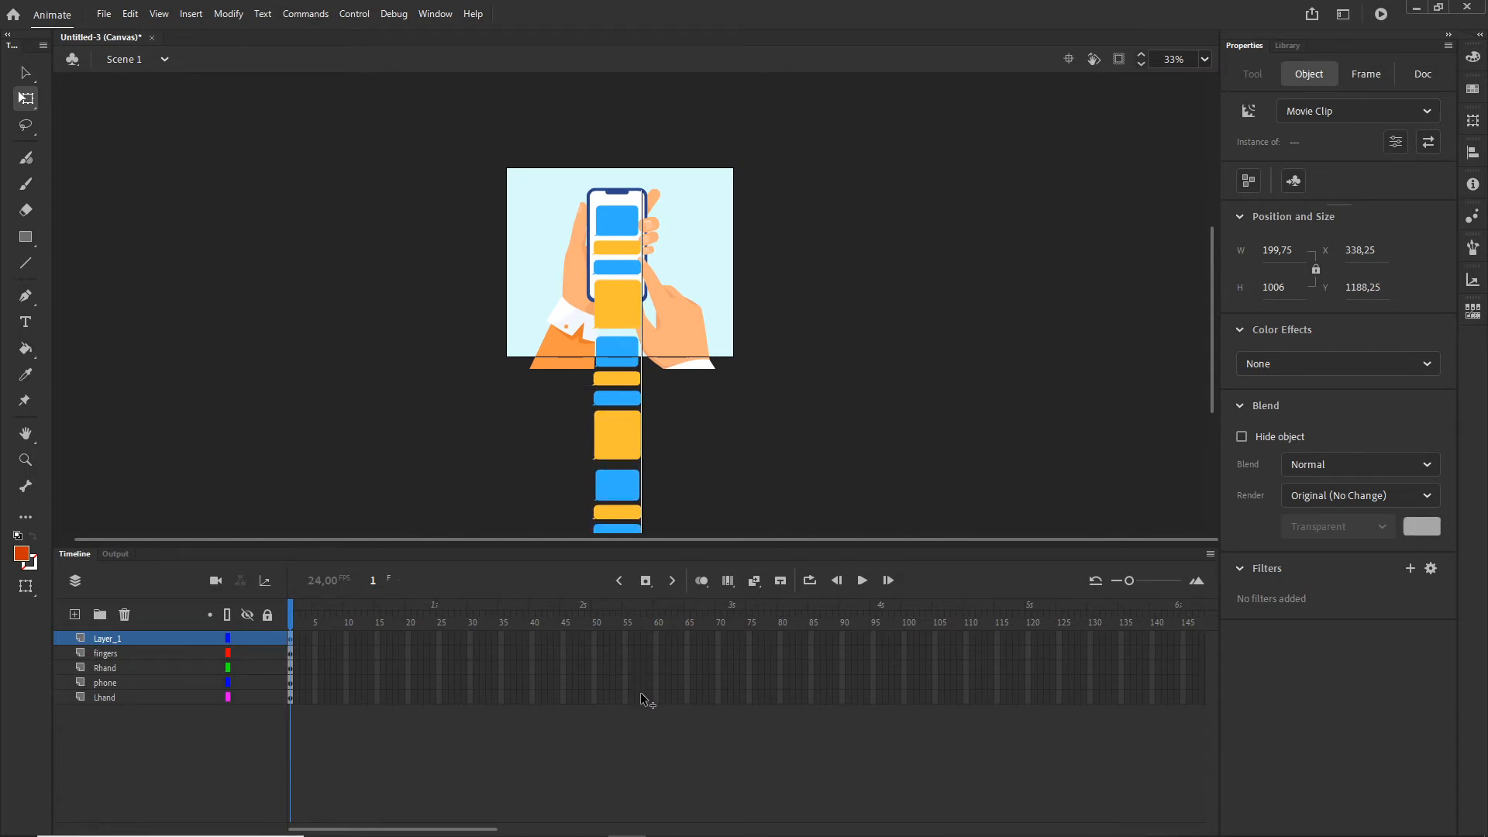
pyautogui.click(767, 524)
# Step: Duplicate the lower part of the bubble column, about 1310 px tall, straight below its end at X 338.25, Y 2237.6
pyautogui.moveTo(778, 450); pyautogui.dragTo(783, 279)
pyautogui.moveTo(780, 419)
pyautogui.mouseDown()
pyautogui.moveTo(780, 322)
pyautogui.moveTo(781, 334)
pyautogui.mouseUp()
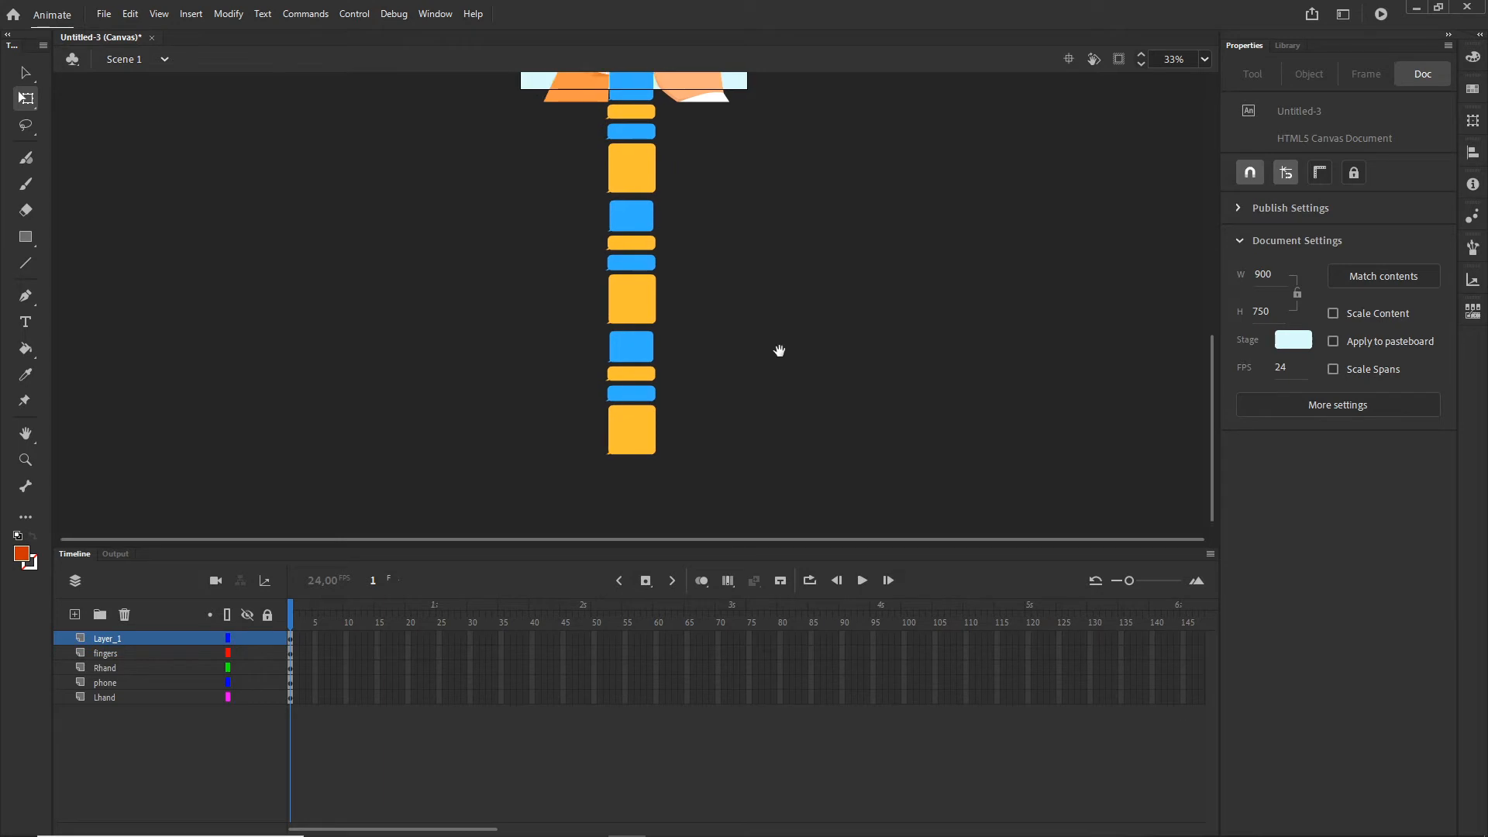
pyautogui.moveTo(710, 482); pyautogui.dragTo(578, 133)
pyautogui.scroll(-5, 736, 399)
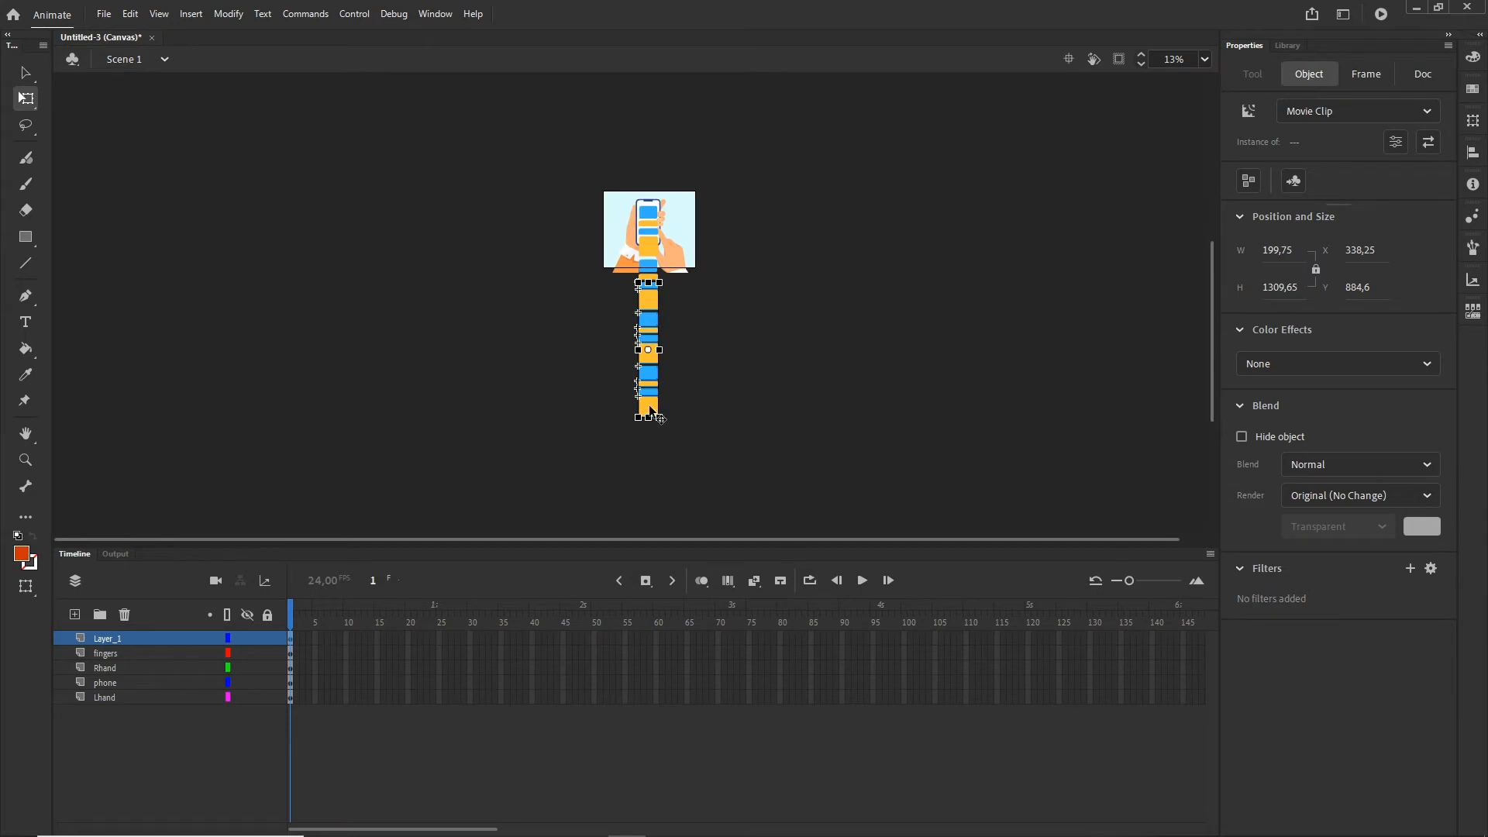
pyautogui.moveTo(650, 407); pyautogui.dragTo(664, 544)
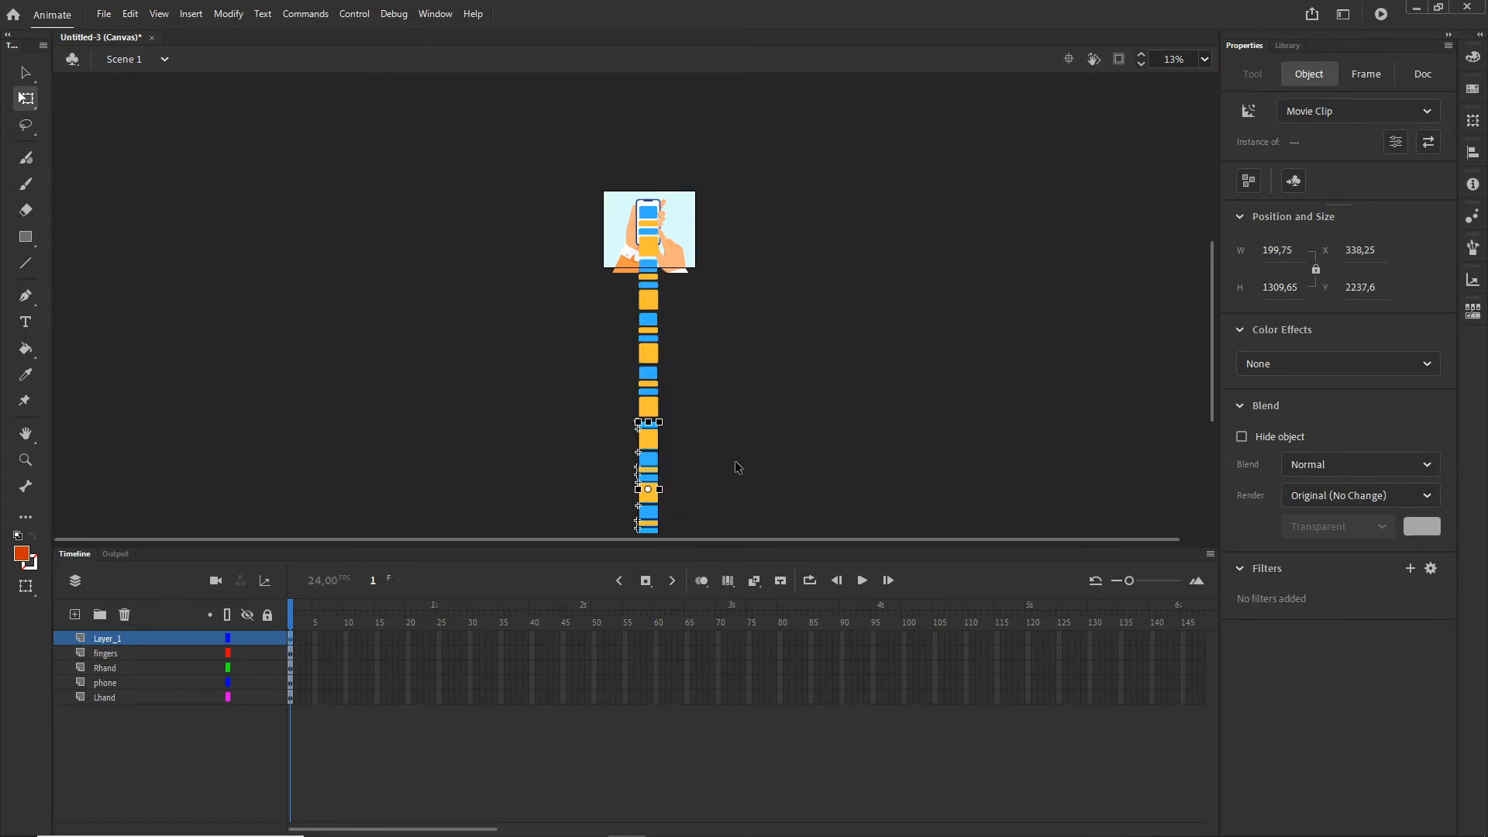
pyautogui.click(735, 462)
# Step: Convert all the bubbles on Layer_1 into one Movie Clip symbol named "shapes"
pyautogui.scroll(5, 637, 358)
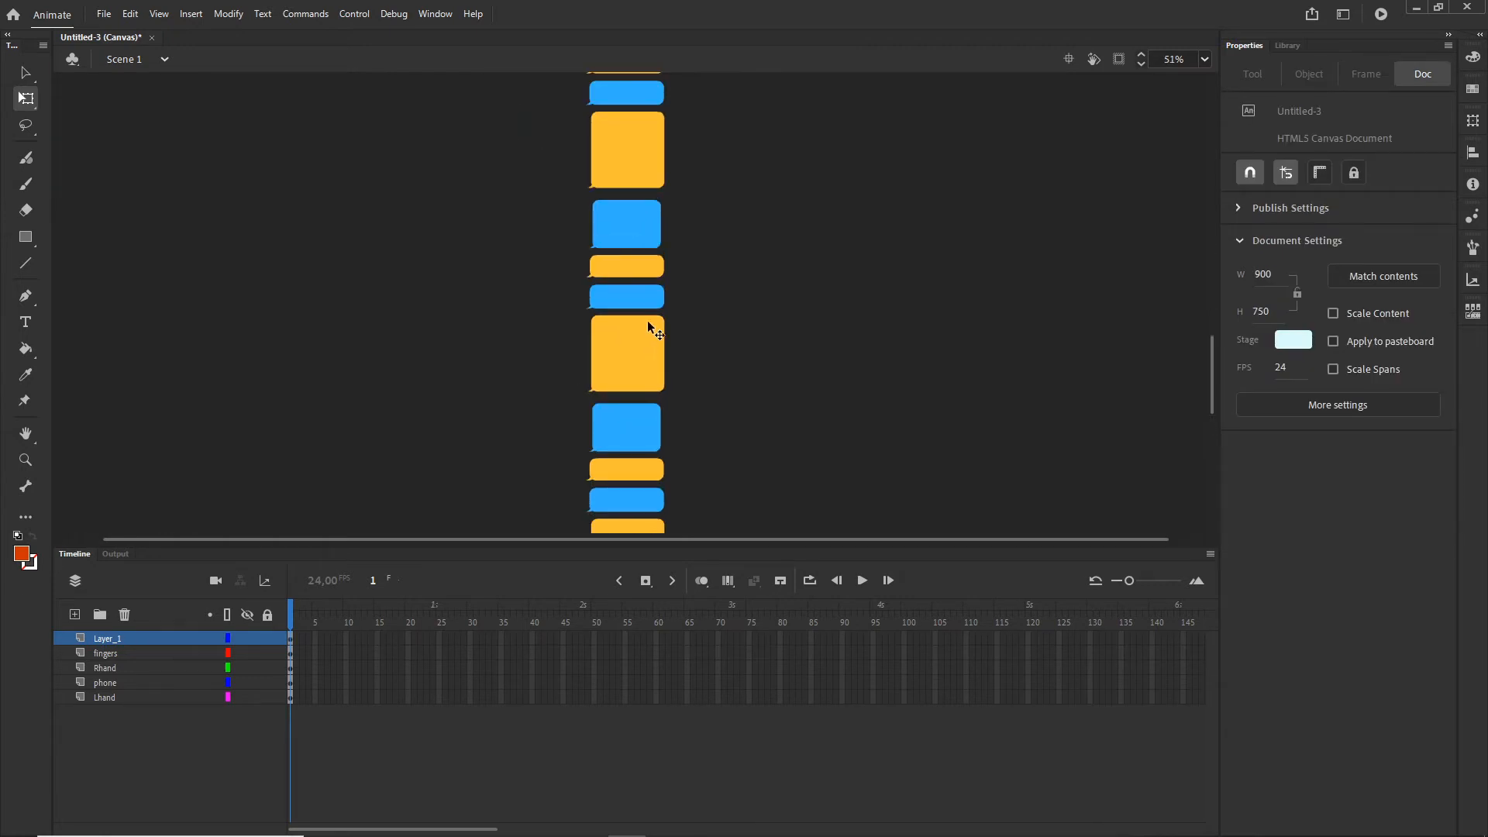
pyautogui.moveTo(648, 319); pyautogui.dragTo(763, 544)
pyautogui.moveTo(787, 400); pyautogui.dragTo(784, 479)
pyautogui.click(112, 641)
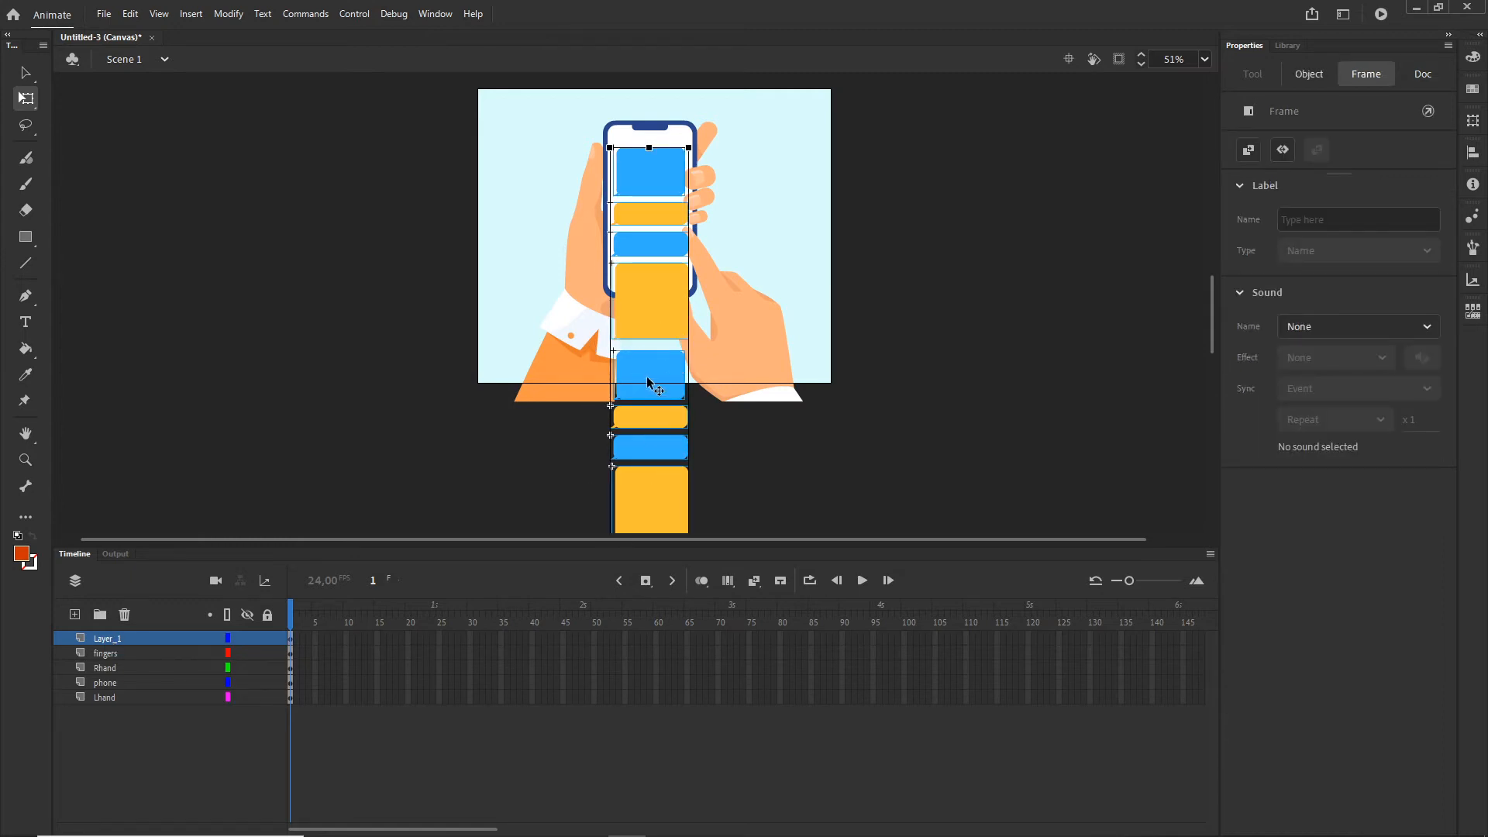
pyautogui.press('F8')
pyautogui.write('shapes')
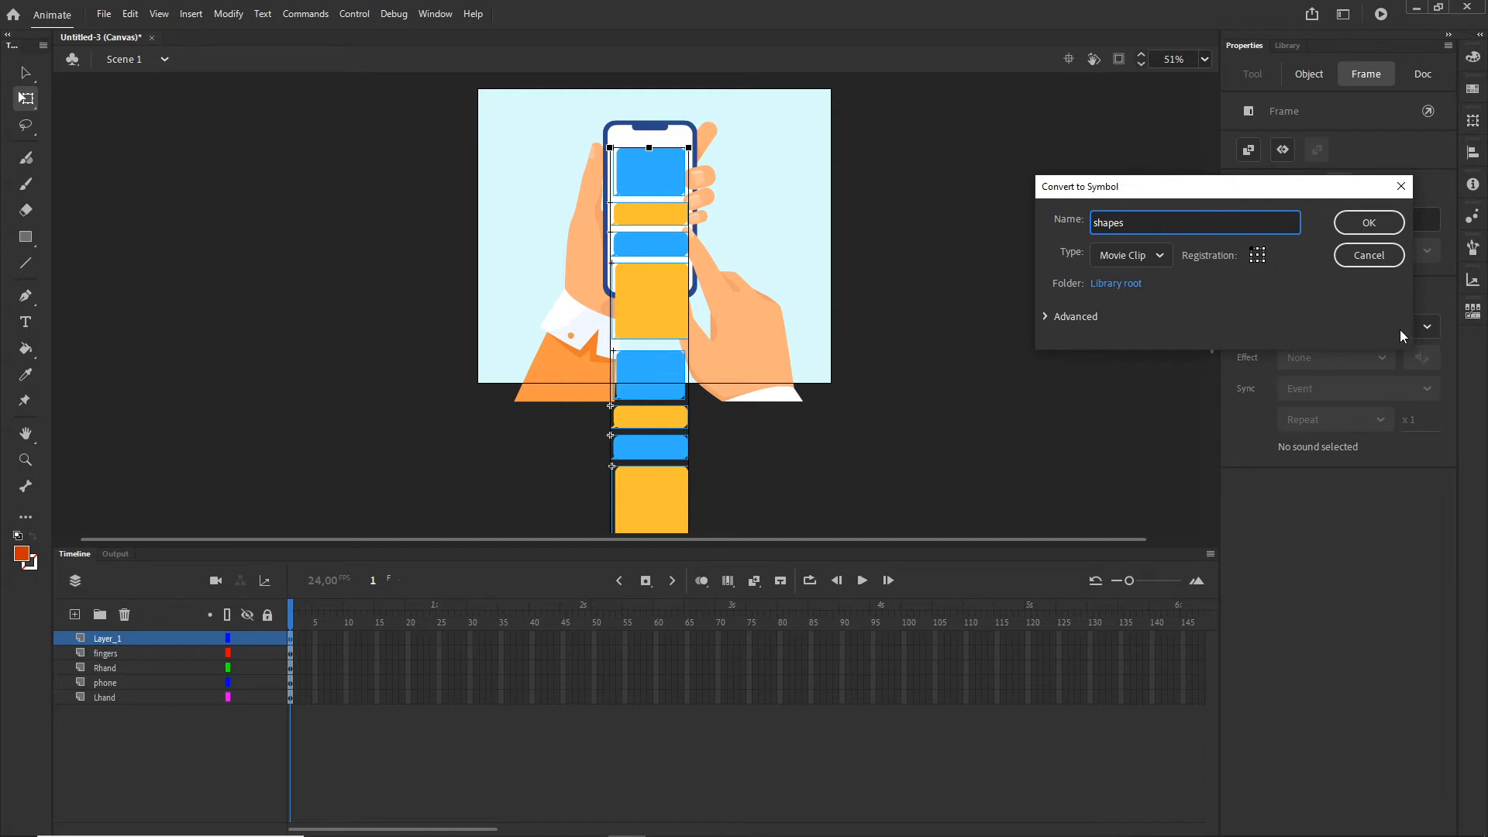
pyautogui.click(1369, 223)
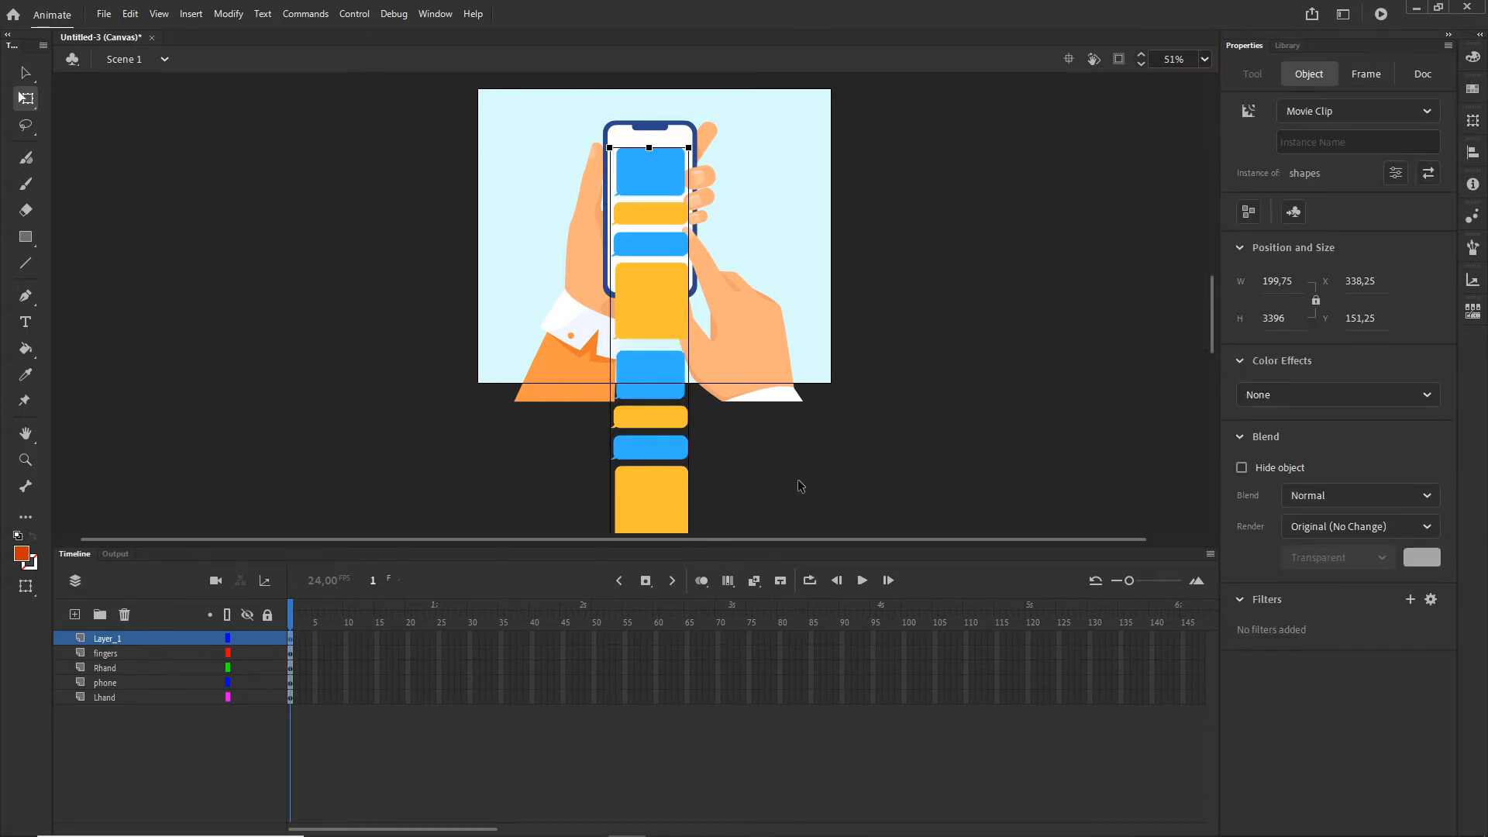
# Step: Move the Rhand layer to the top of the layer stack and shift the pointing hand to X 483.45, Y 380.15
pyautogui.click(734, 353)
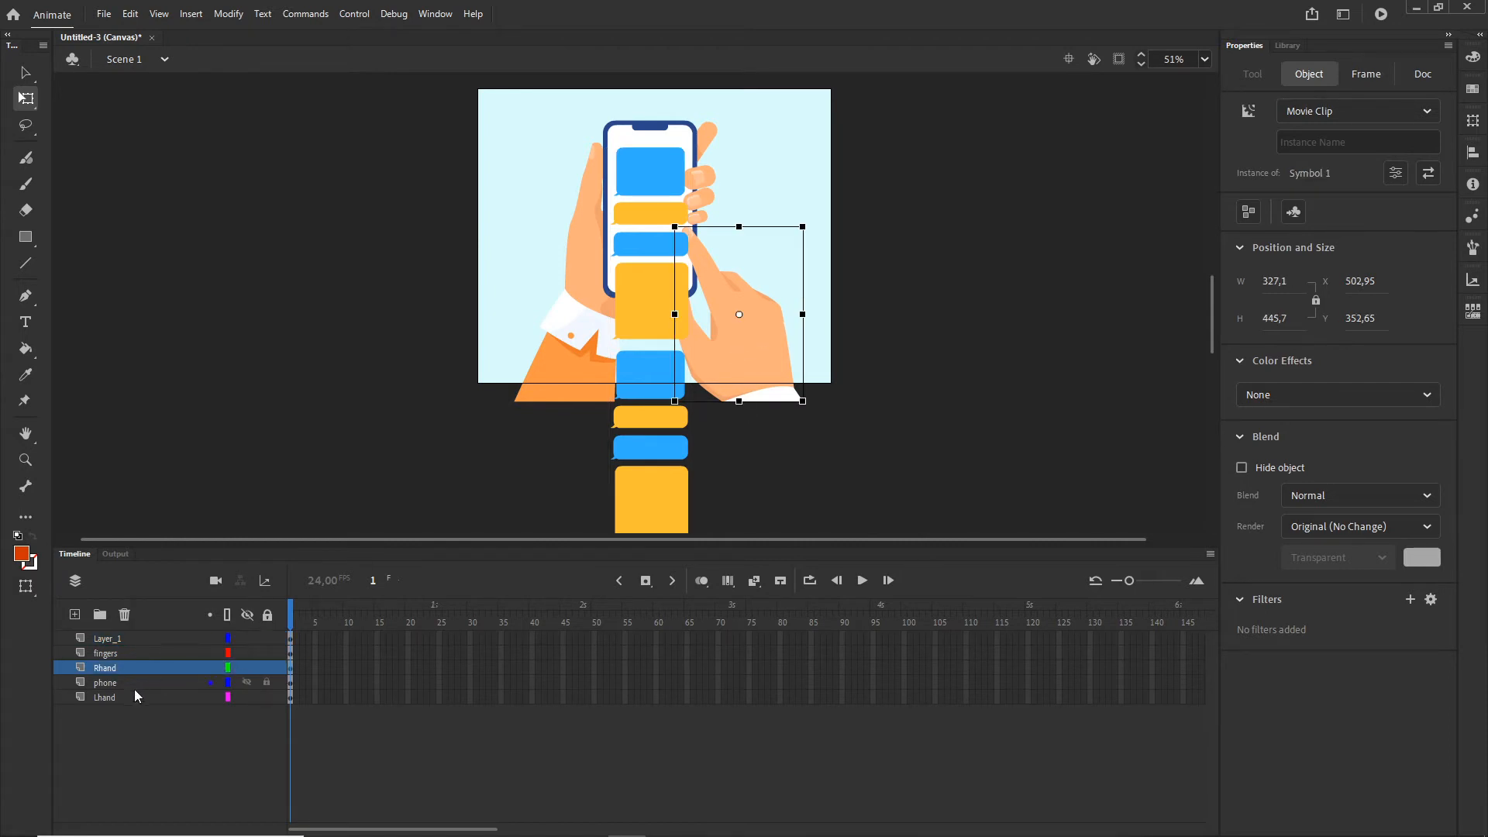
pyautogui.moveTo(106, 671); pyautogui.dragTo(106, 634)
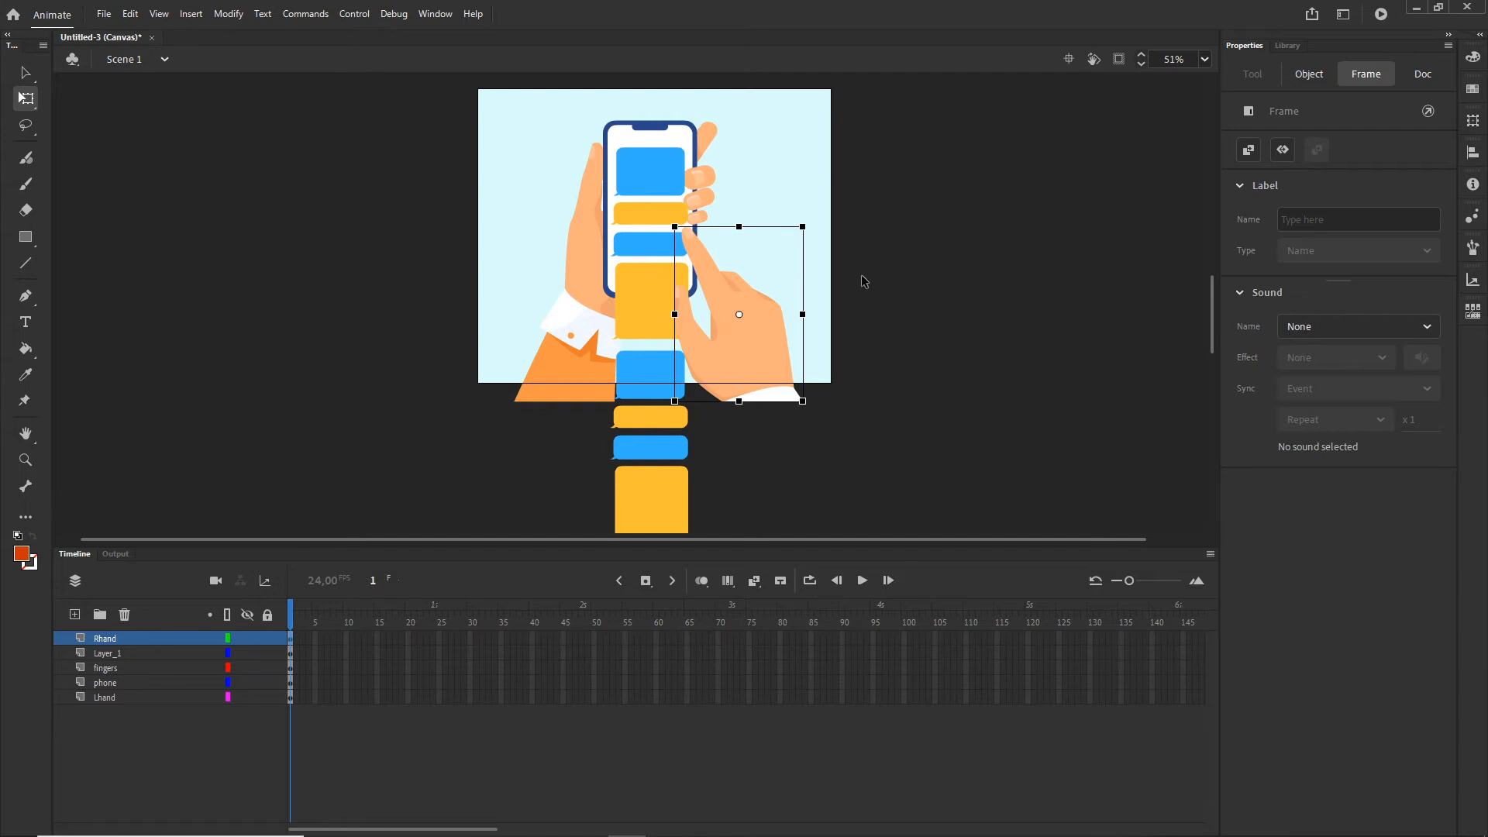
pyautogui.moveTo(745, 332); pyautogui.dragTo(738, 343)
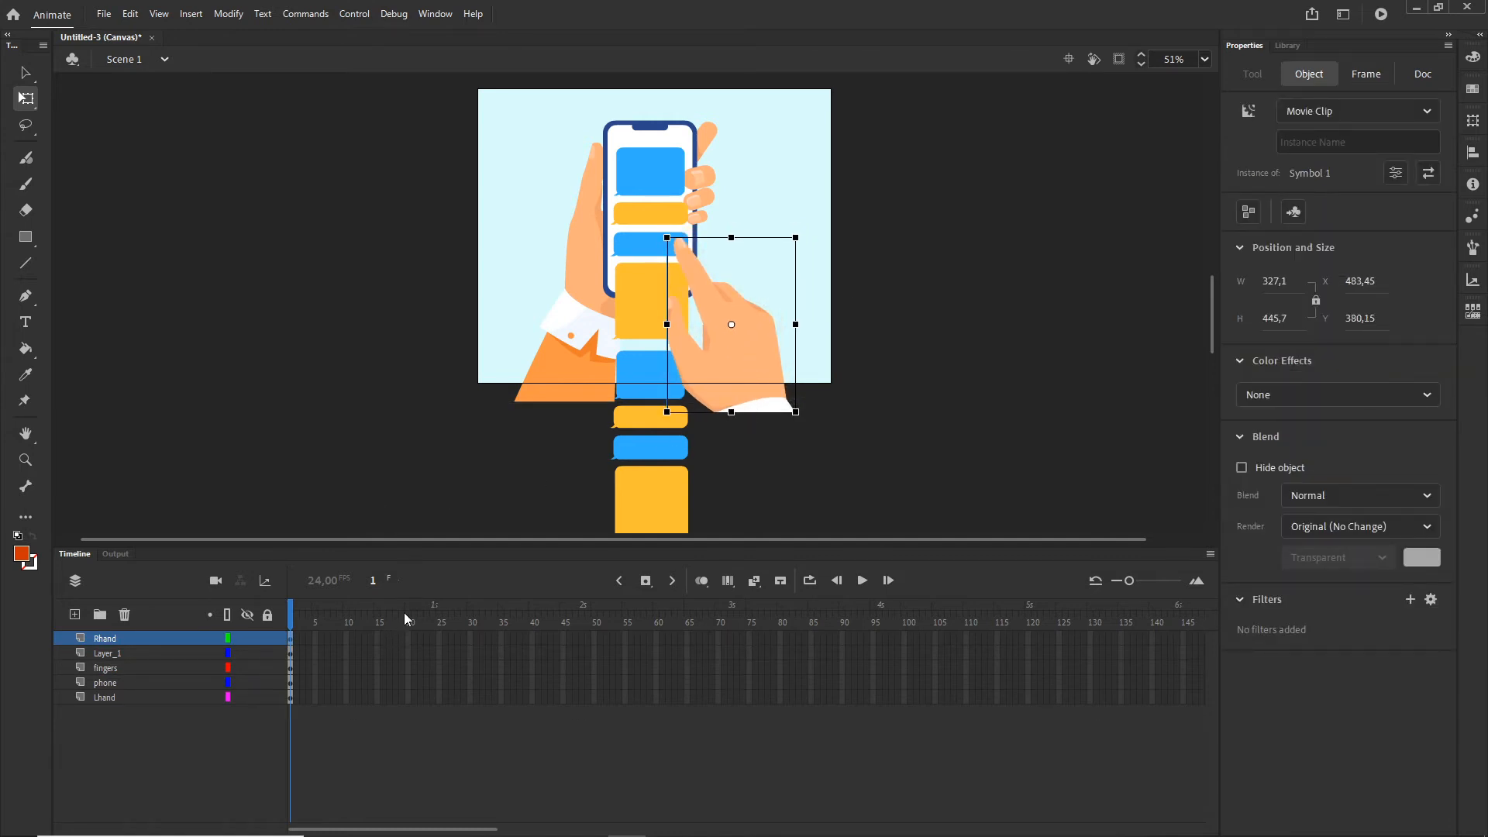
pyautogui.scroll(3, 691, 302)
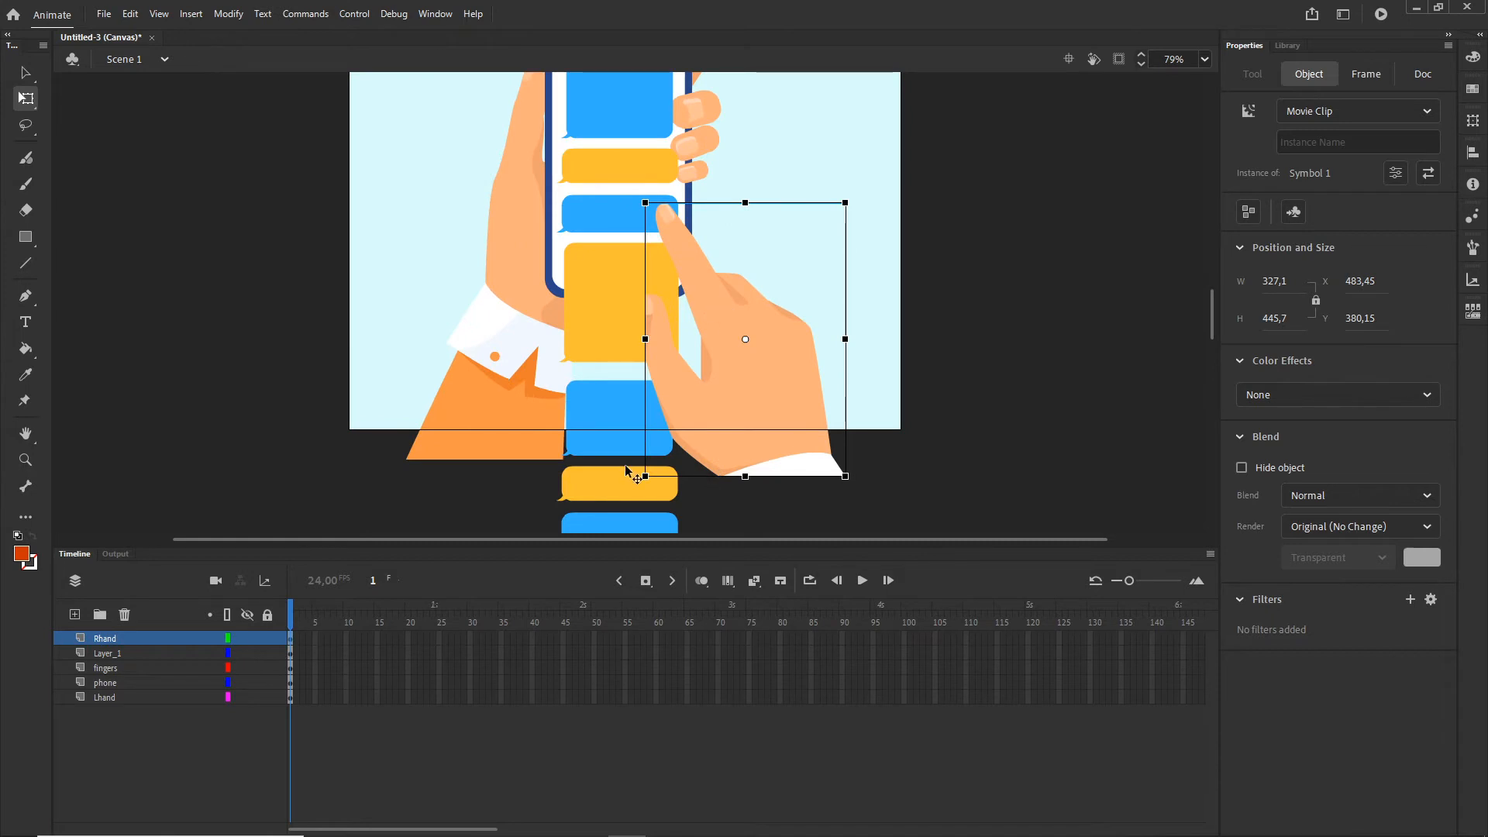
pyautogui.click(244, 637)
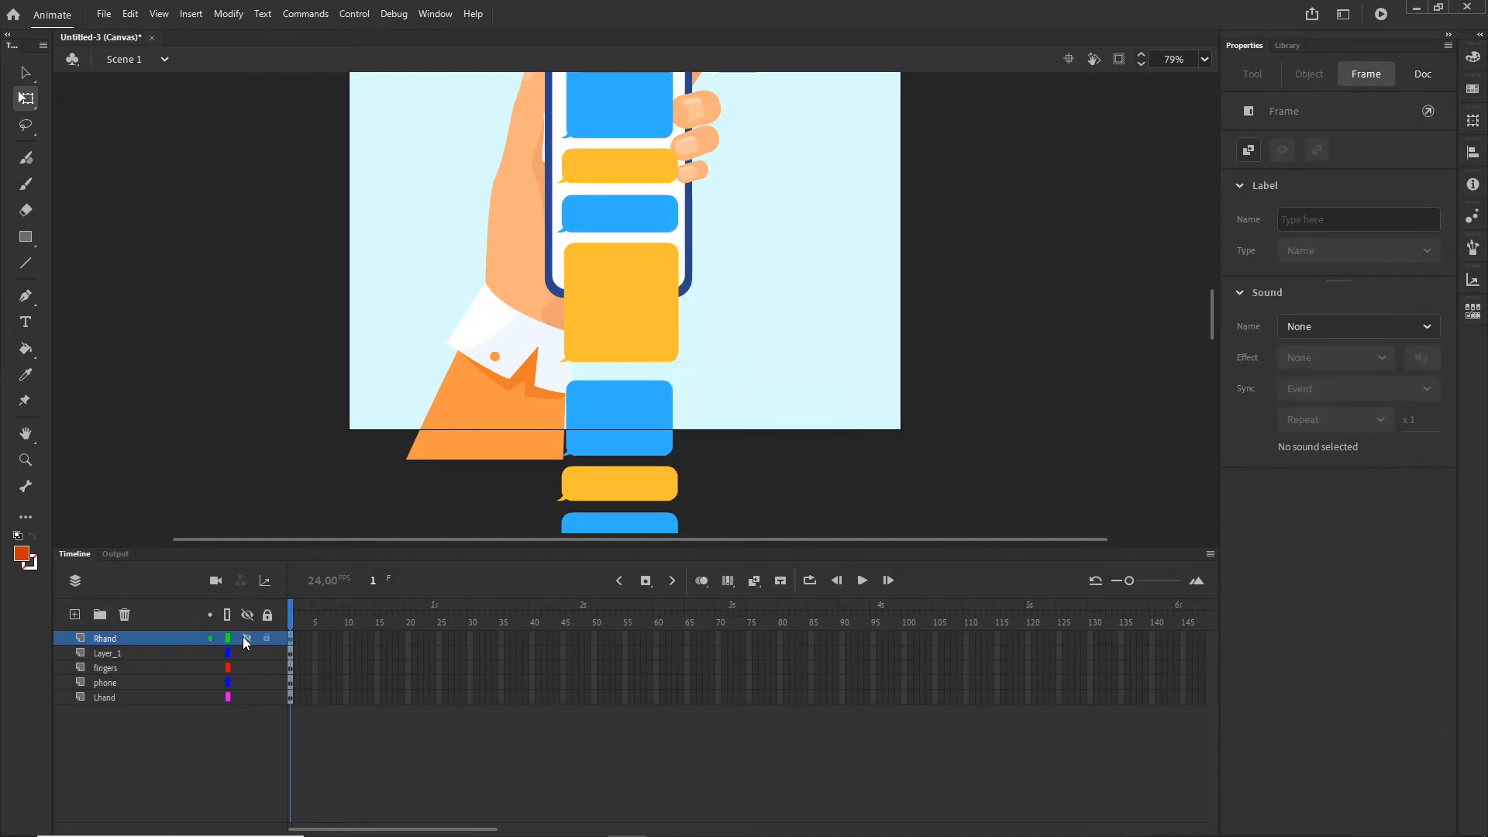
pyautogui.click(245, 637)
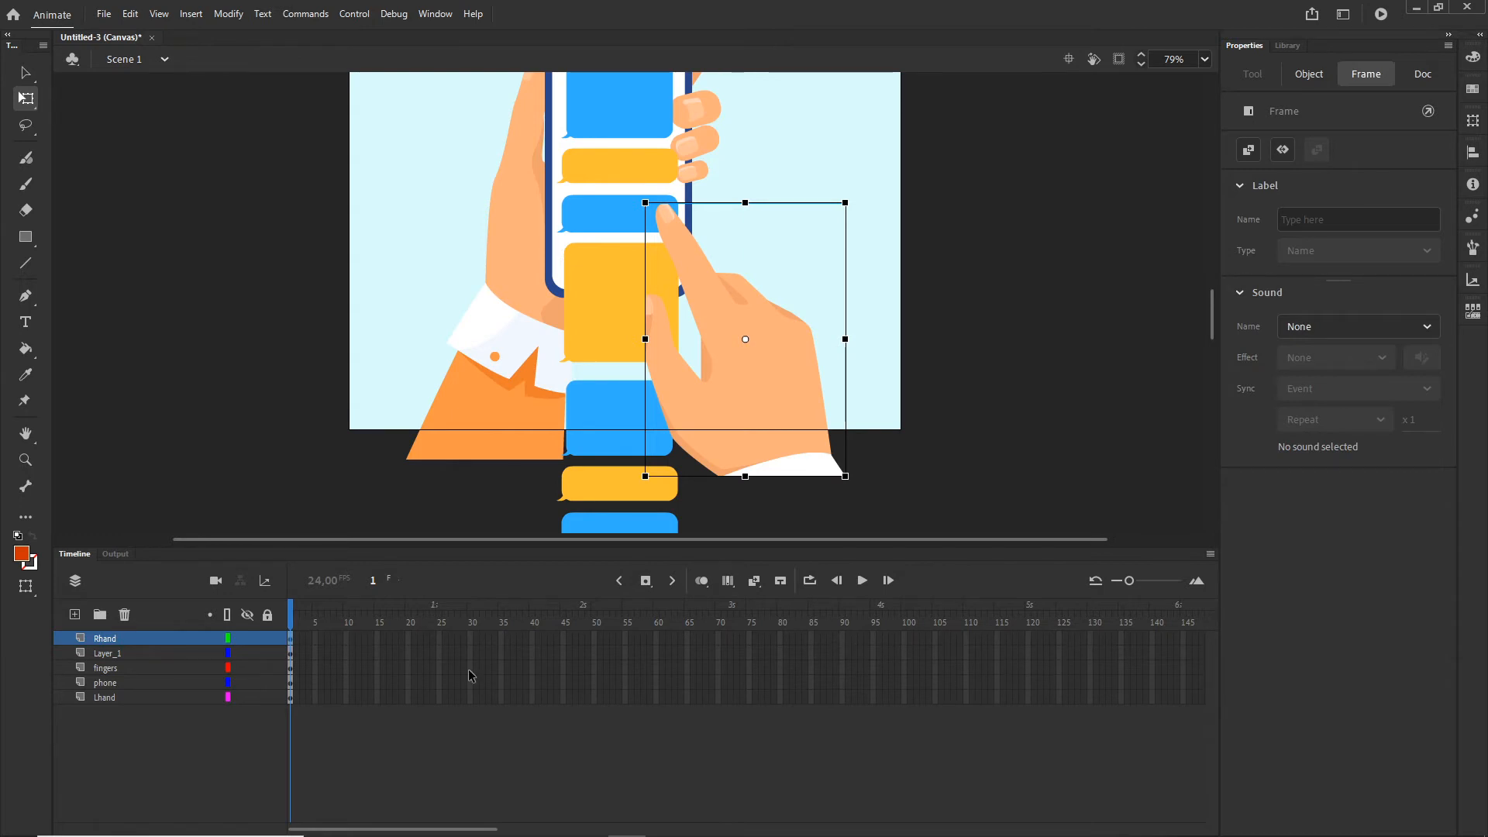
# Step: Extend all five layers from Rhand to Lhand with frames up to frame 140
pyautogui.click(1091, 698)
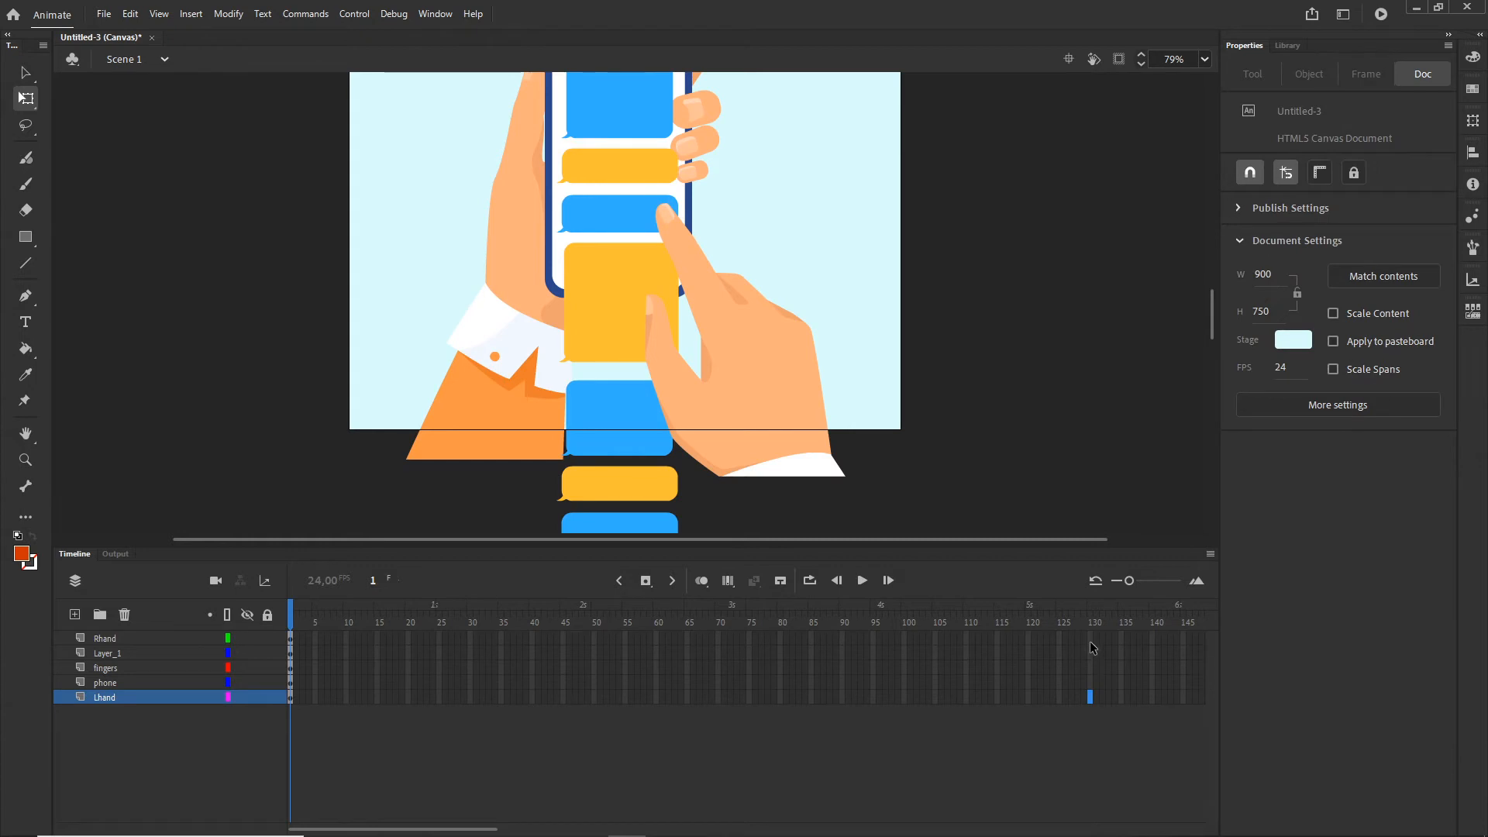
pyautogui.click(1152, 638)
pyautogui.keyDown('shift'); pyautogui.click(1154, 697); pyautogui.keyUp('shift')
pyautogui.rightClick(1151, 672)
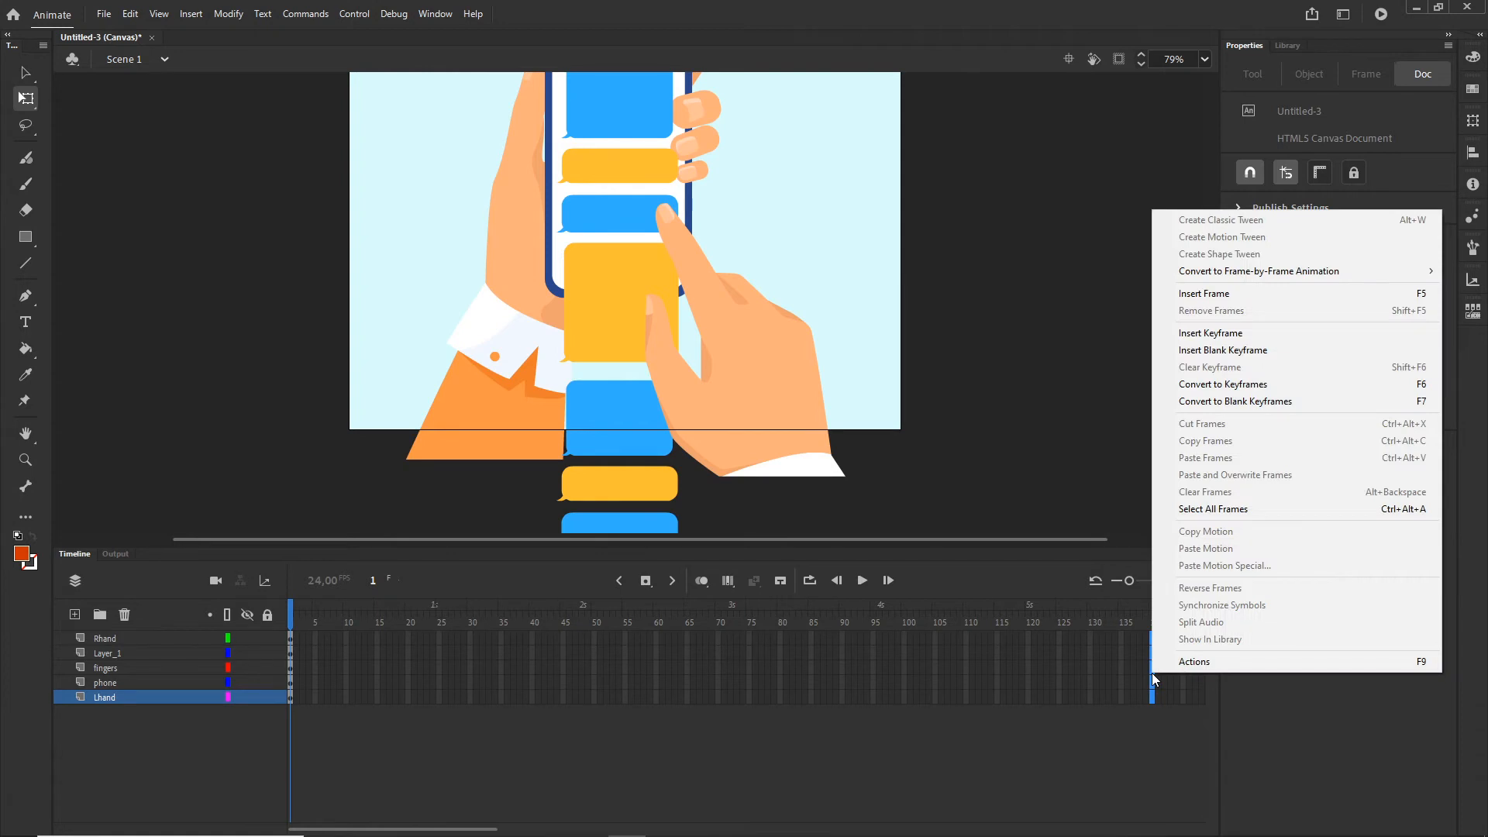
pyautogui.click(1222, 300)
pyautogui.moveTo(1153, 612); pyautogui.dragTo(562, 610)
pyautogui.moveTo(1046, 320); pyautogui.dragTo(1043, 356)
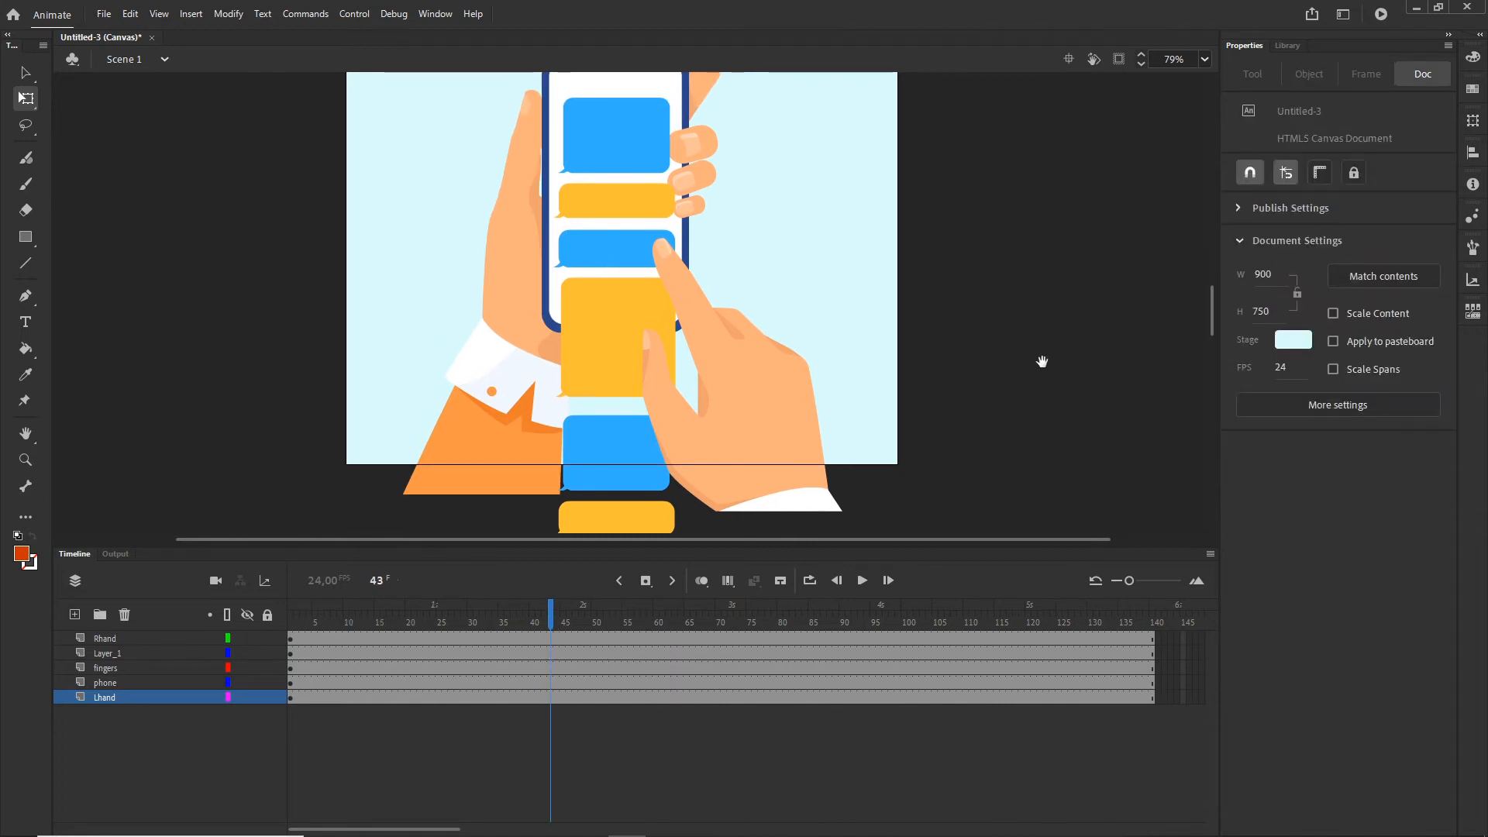
# Step: Insert keyframes on the Rhand layer at frames 18 and 34
pyautogui.click(109, 639)
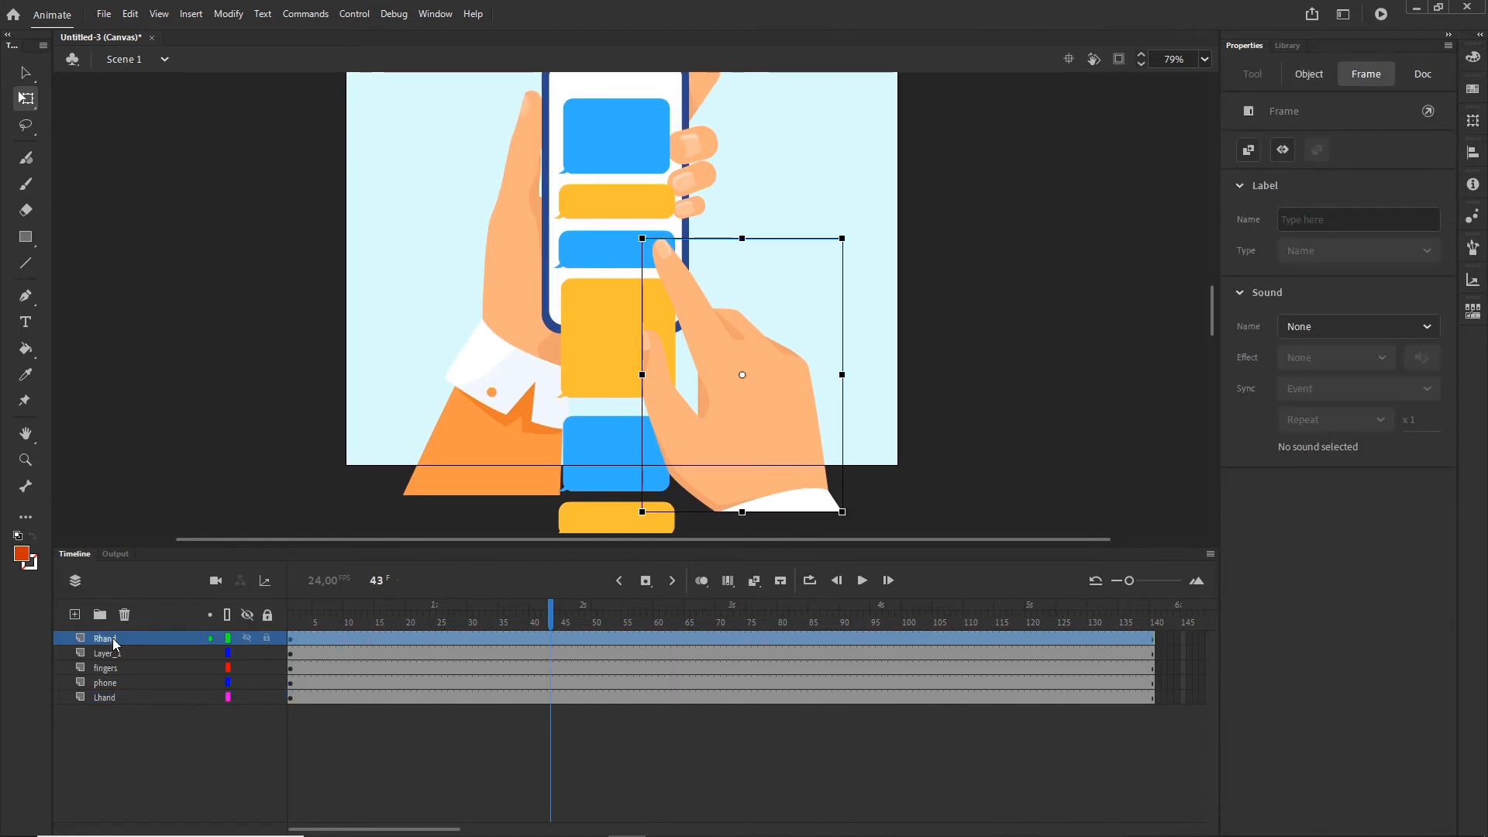
pyautogui.click(373, 637)
pyautogui.moveTo(408, 634); pyautogui.dragTo(394, 635)
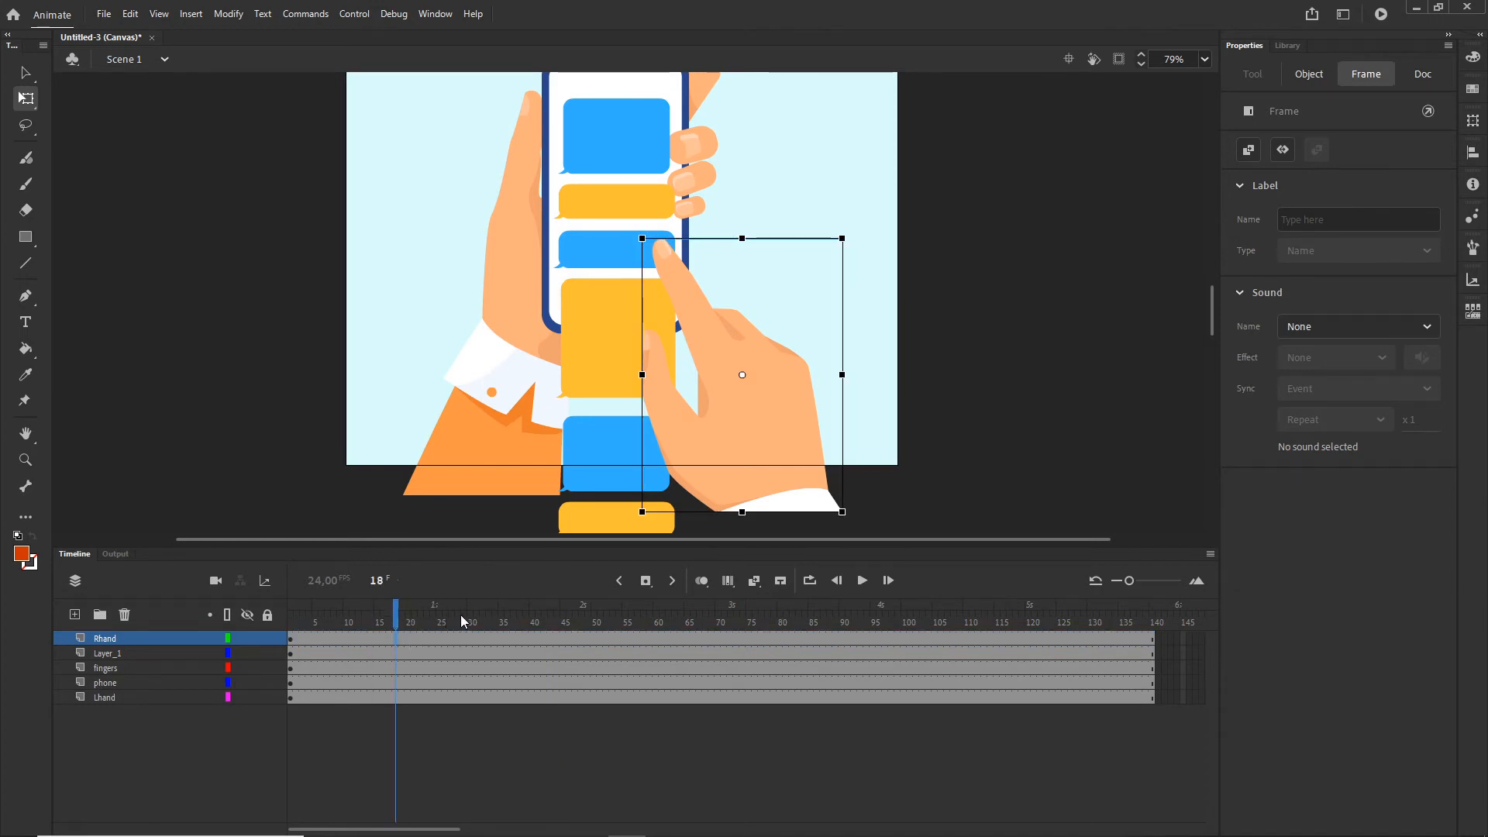
pyautogui.rightClick(399, 639)
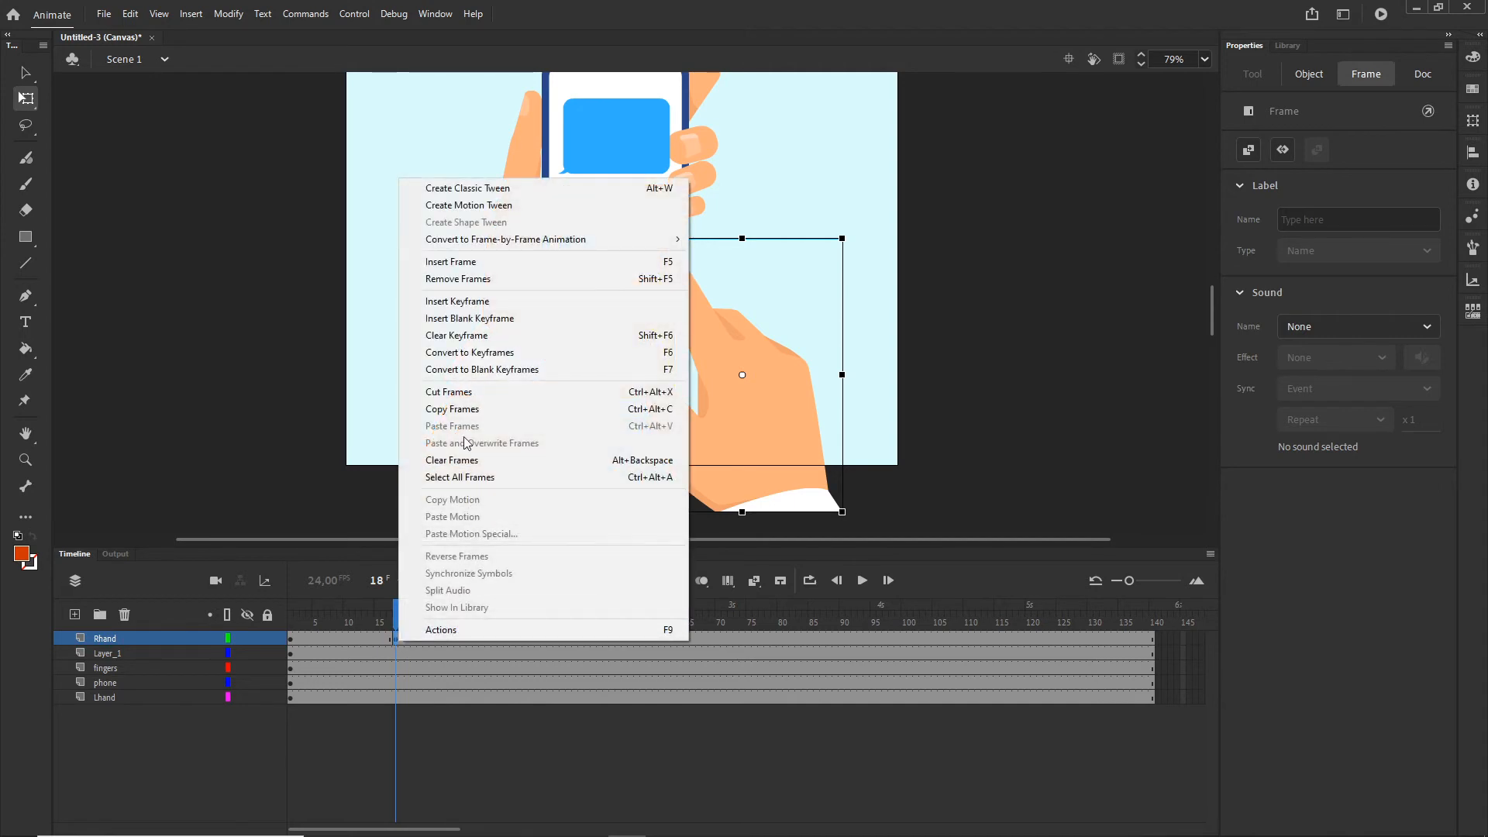
pyautogui.click(486, 749)
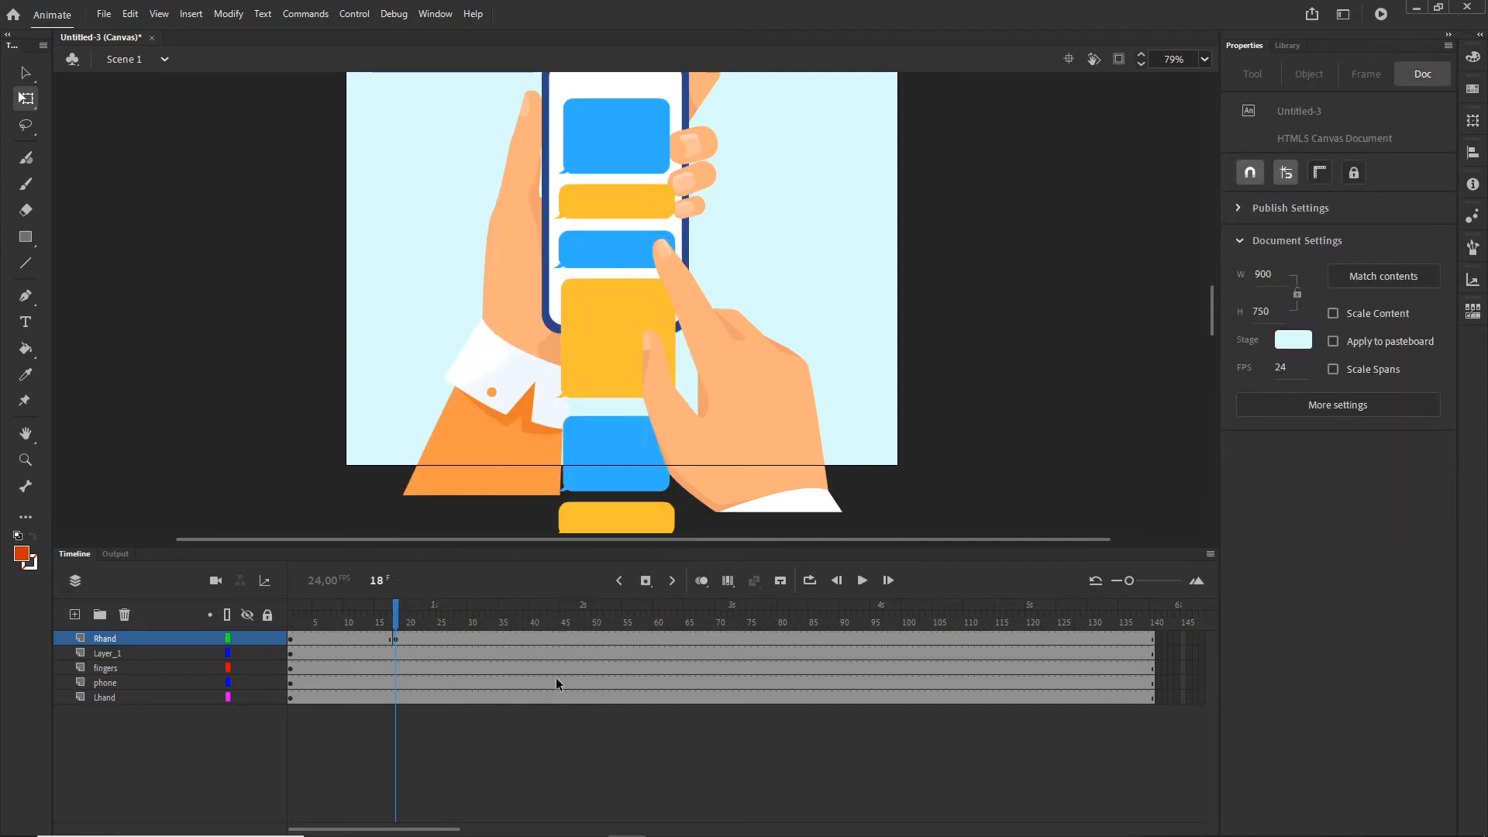
pyautogui.moveTo(399, 616)
pyautogui.mouseDown()
pyautogui.moveTo(293, 620)
pyautogui.moveTo(403, 633)
pyautogui.mouseUp()
pyautogui.click(493, 637)
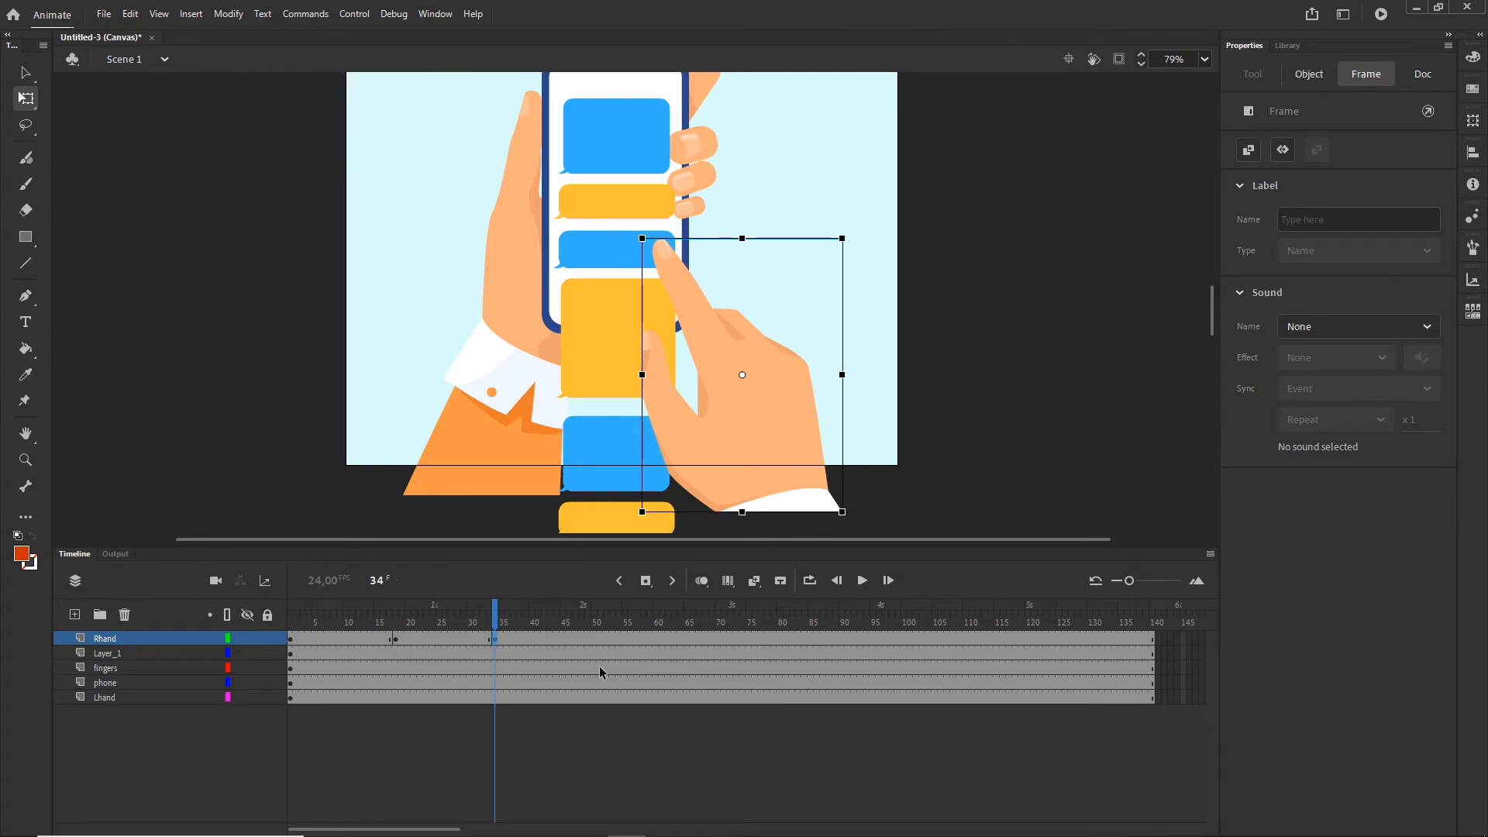
# Step: Raise the pointing hand straight up 60 px at the frame 34 keyframe
pyautogui.hotkey('shift', 'Up')
pyautogui.hotkey('shift', 'Up')
pyautogui.hotkey('shift', 'Up')
pyautogui.hotkey('shift', 'Up')
pyautogui.hotkey('shift', 'Up')
pyautogui.hotkey('shift', 'Up')
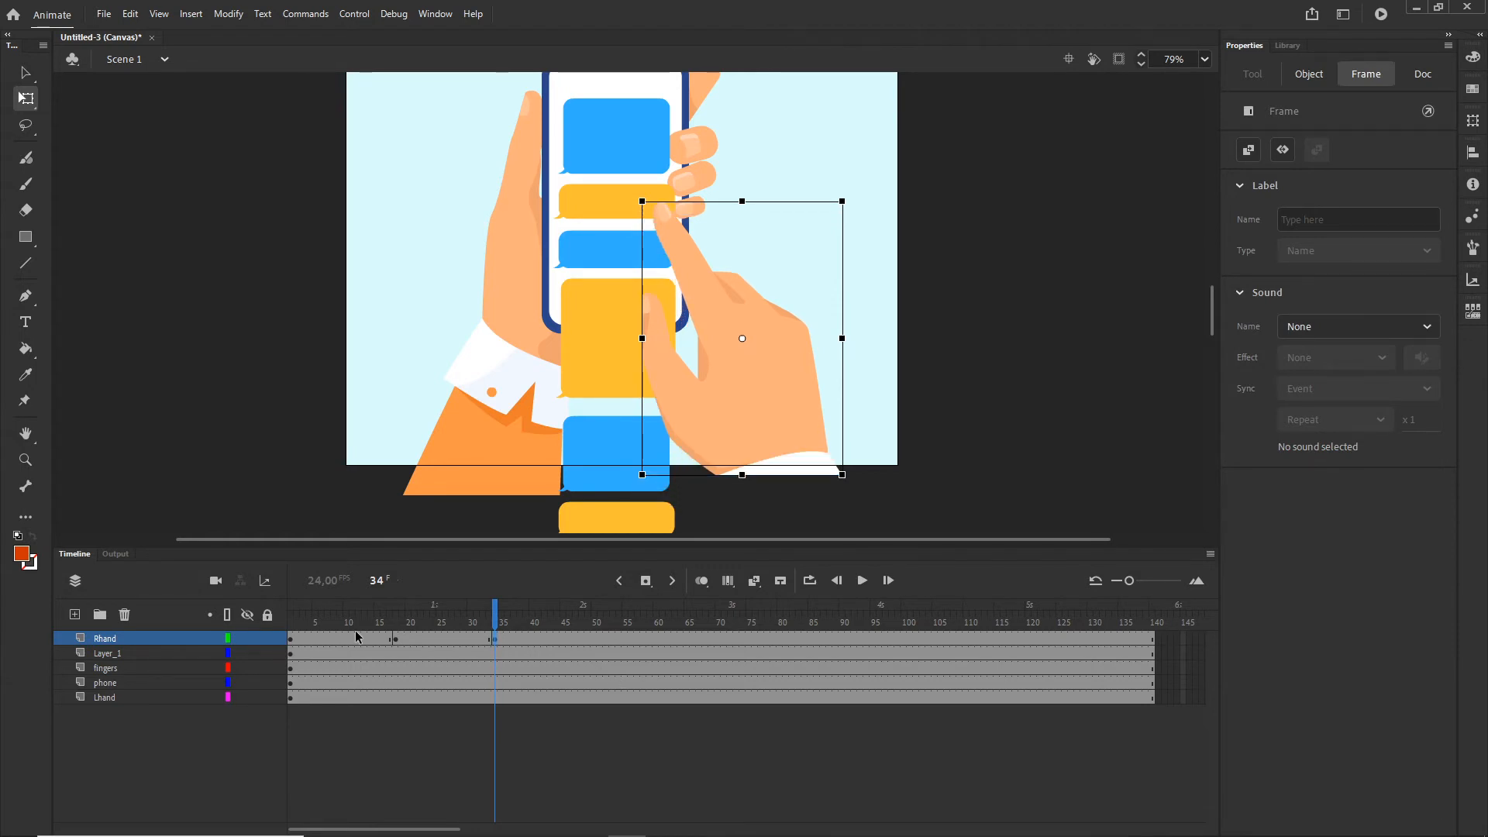
# Step: Copy Rhand's frame 18 keyframe to frame 43 and create classic tweens between the keyframes at frames 18, 34 and 43
pyautogui.click(397, 639)
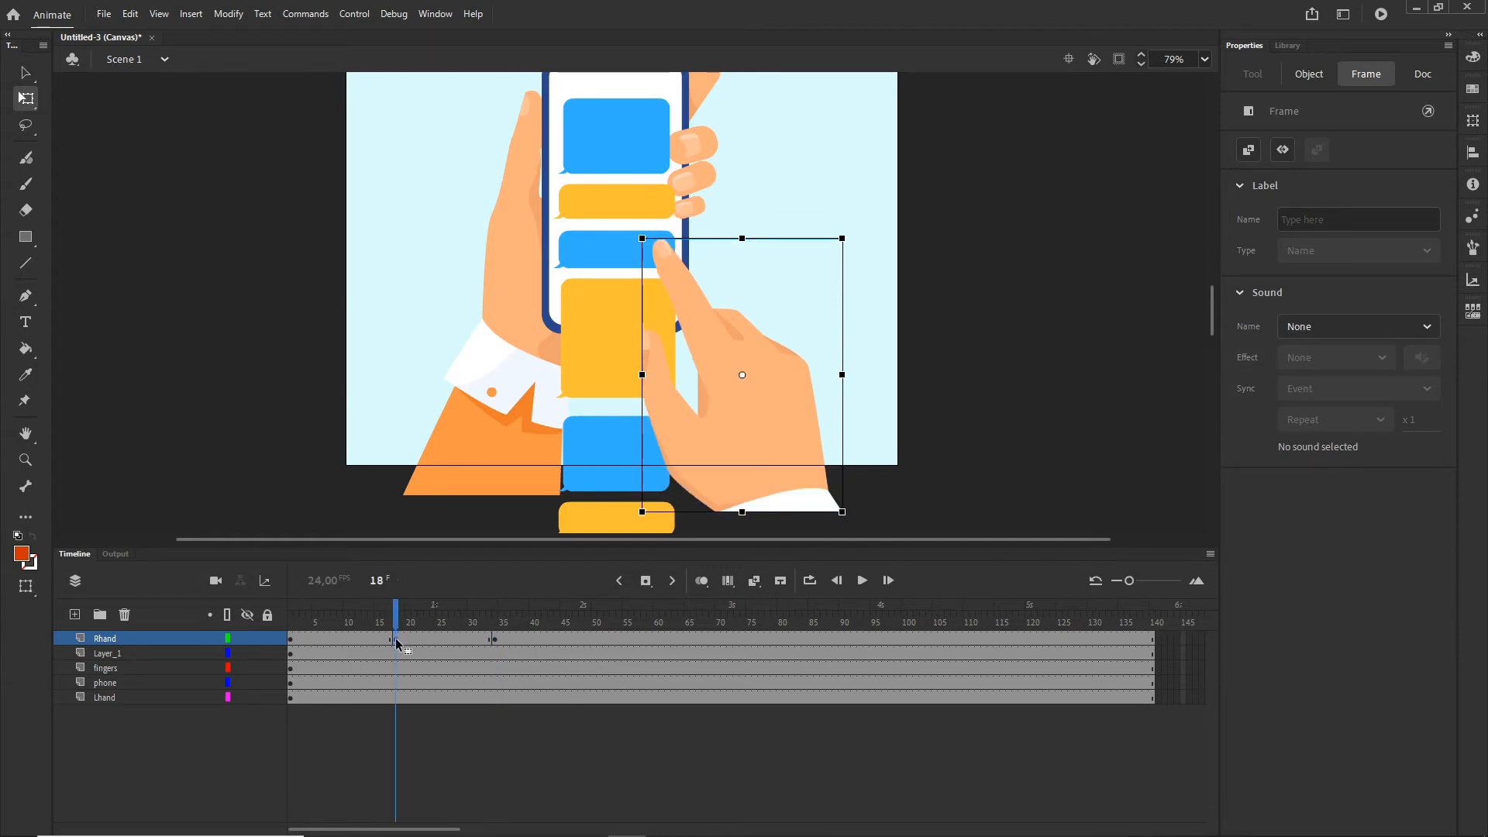
pyautogui.moveTo(395, 638); pyautogui.dragTo(550, 642)
pyautogui.click(535, 640)
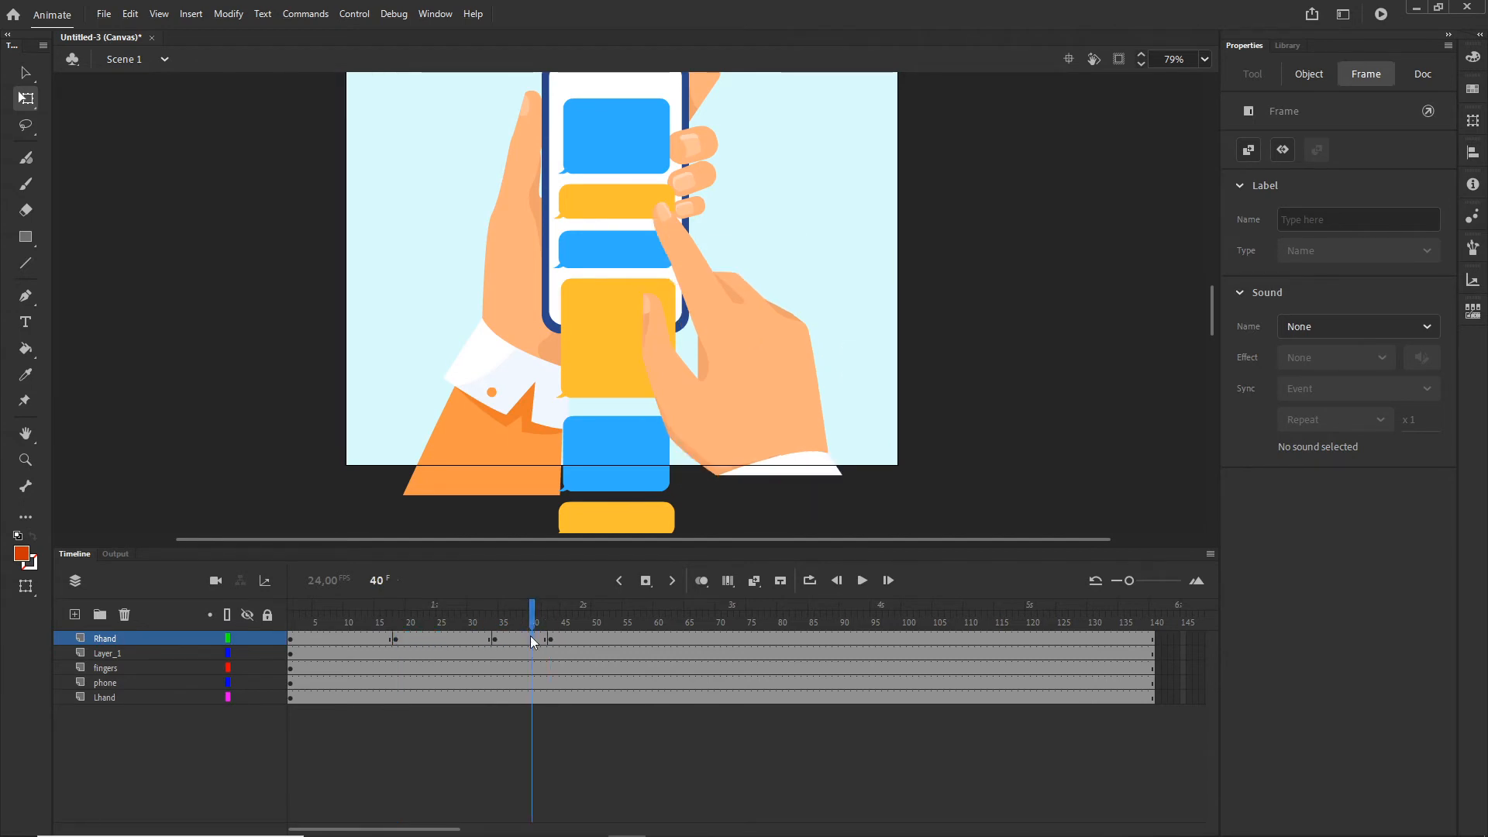
pyautogui.keyDown('shift'); pyautogui.click(470, 642); pyautogui.keyUp('shift')
pyautogui.rightClick(470, 643)
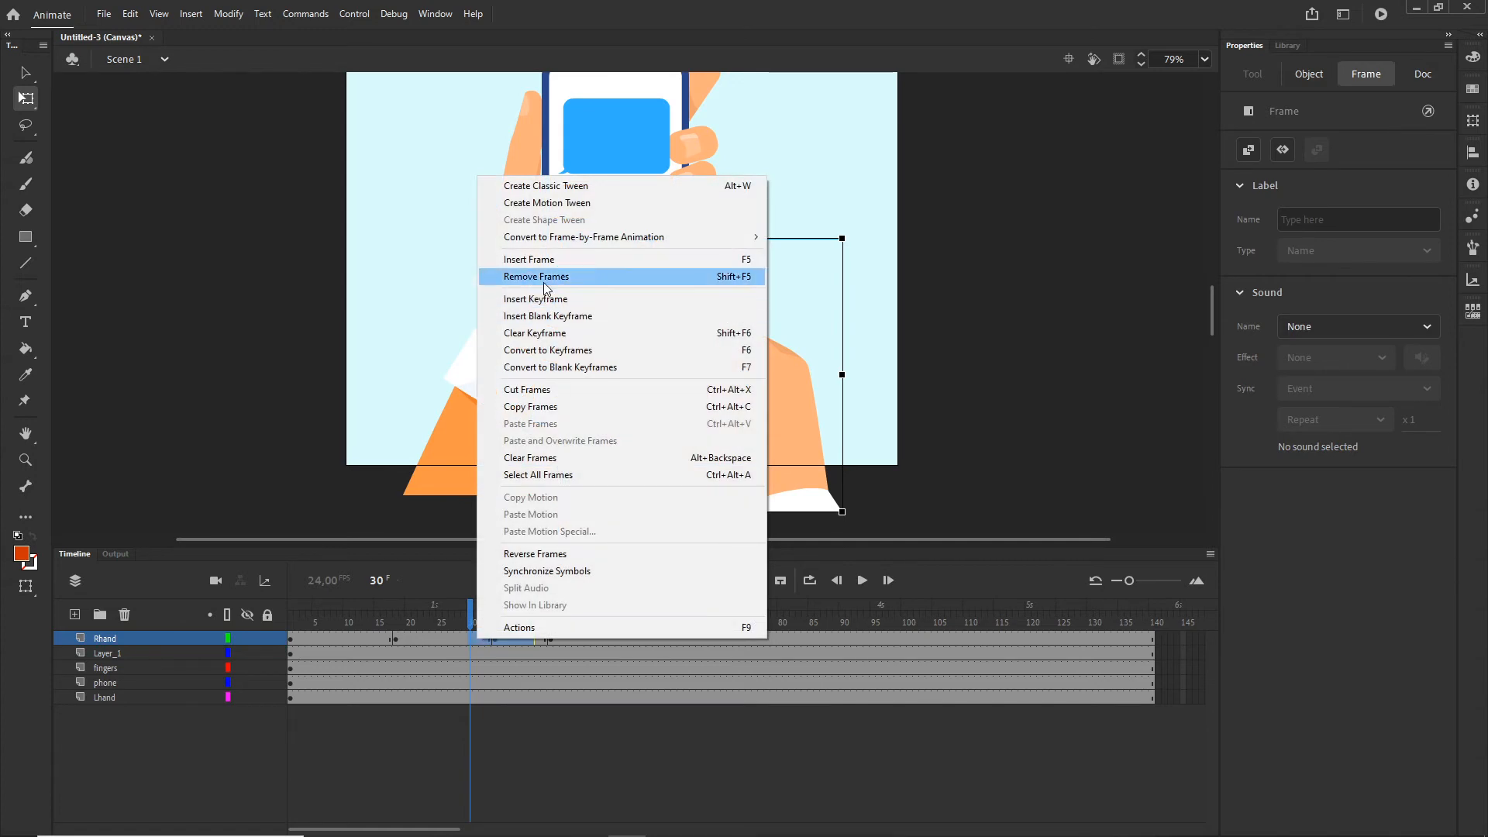
pyautogui.click(533, 189)
pyautogui.moveTo(471, 620); pyautogui.dragTo(519, 629)
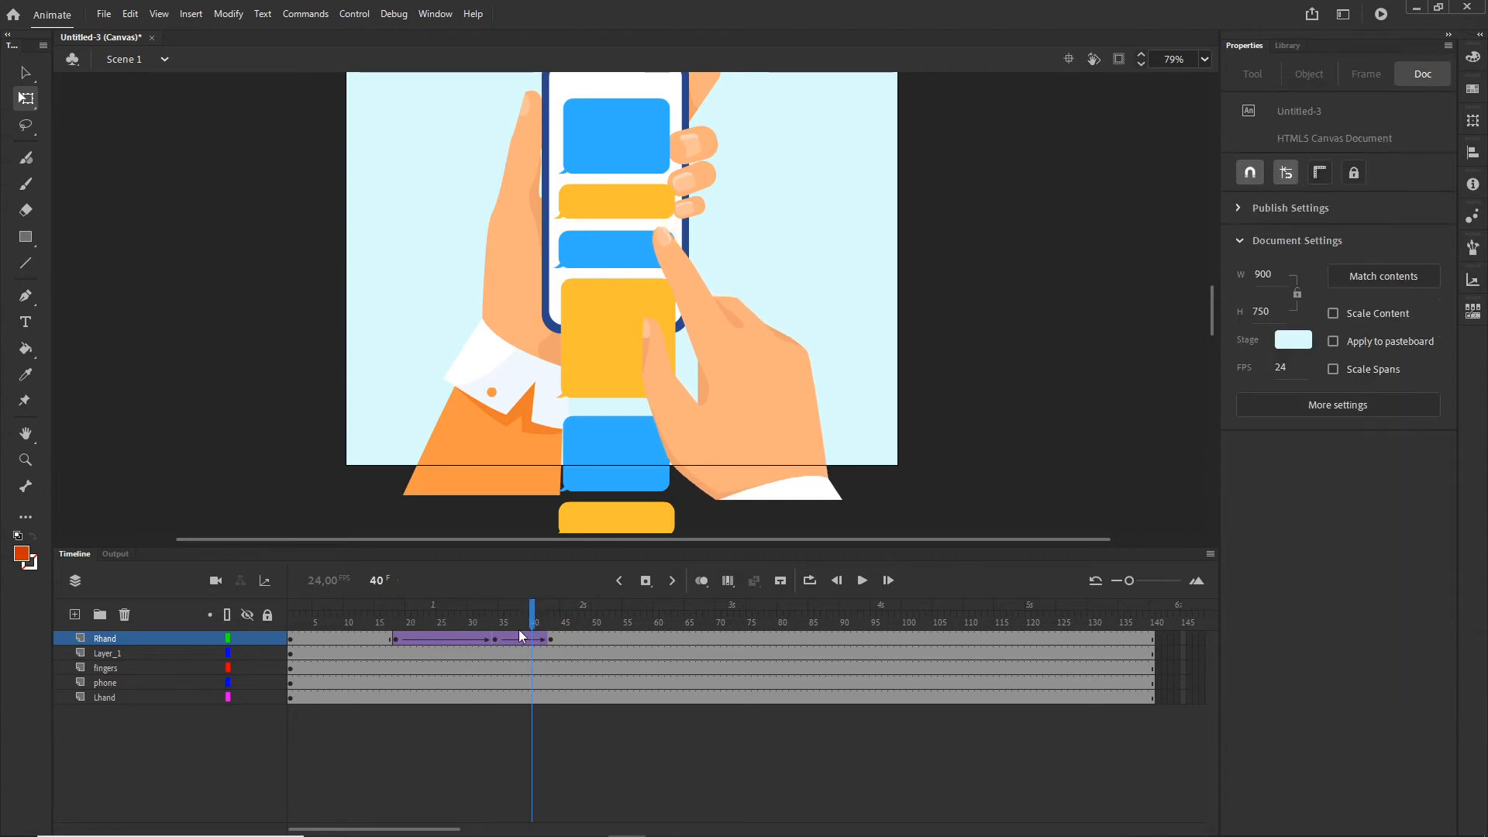
# Step: Tighten the hand's motion by moving its raised keyframe to frame 27 and its final keyframe to frame 35
pyautogui.click(494, 639)
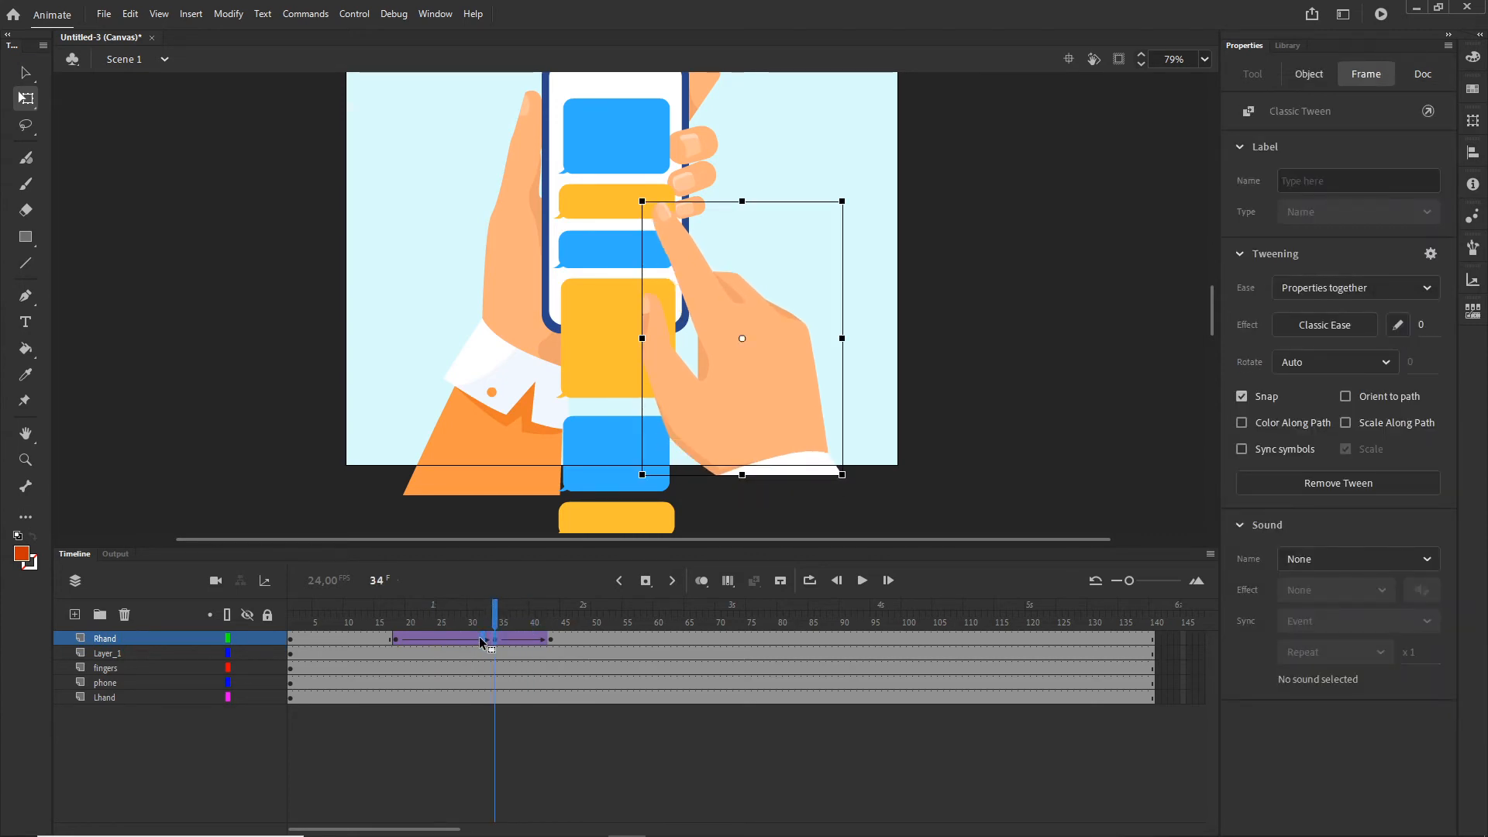
pyautogui.moveTo(458, 639); pyautogui.dragTo(452, 638)
pyautogui.click(551, 639)
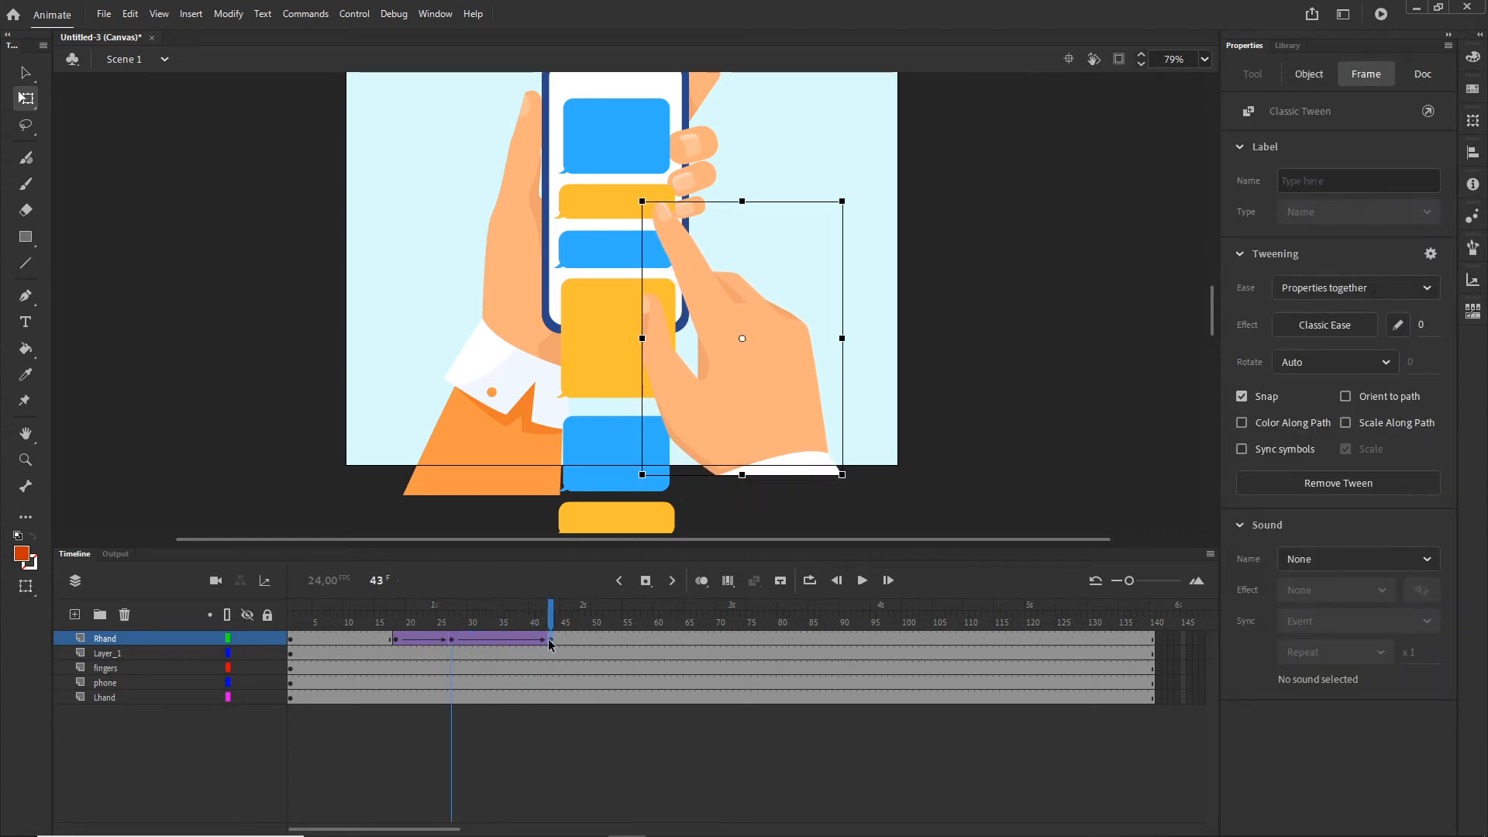
pyautogui.moveTo(552, 645); pyautogui.dragTo(385, 618)
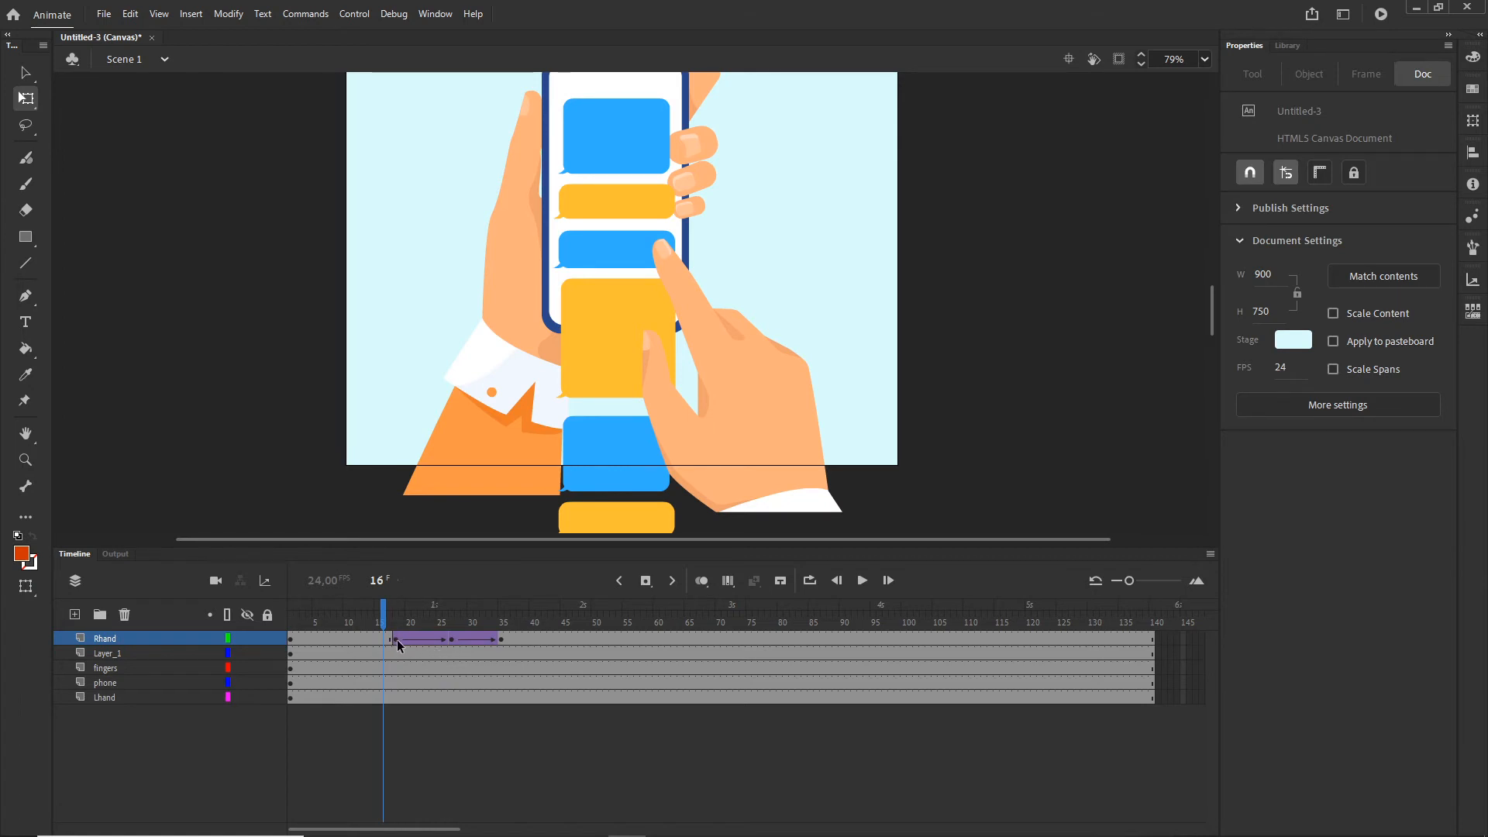
# Step: Apply the Quad Ease-In-Out effect to both Rhand classic tweens and preview the hand's motion
pyautogui.click(396, 640)
pyautogui.click(451, 640)
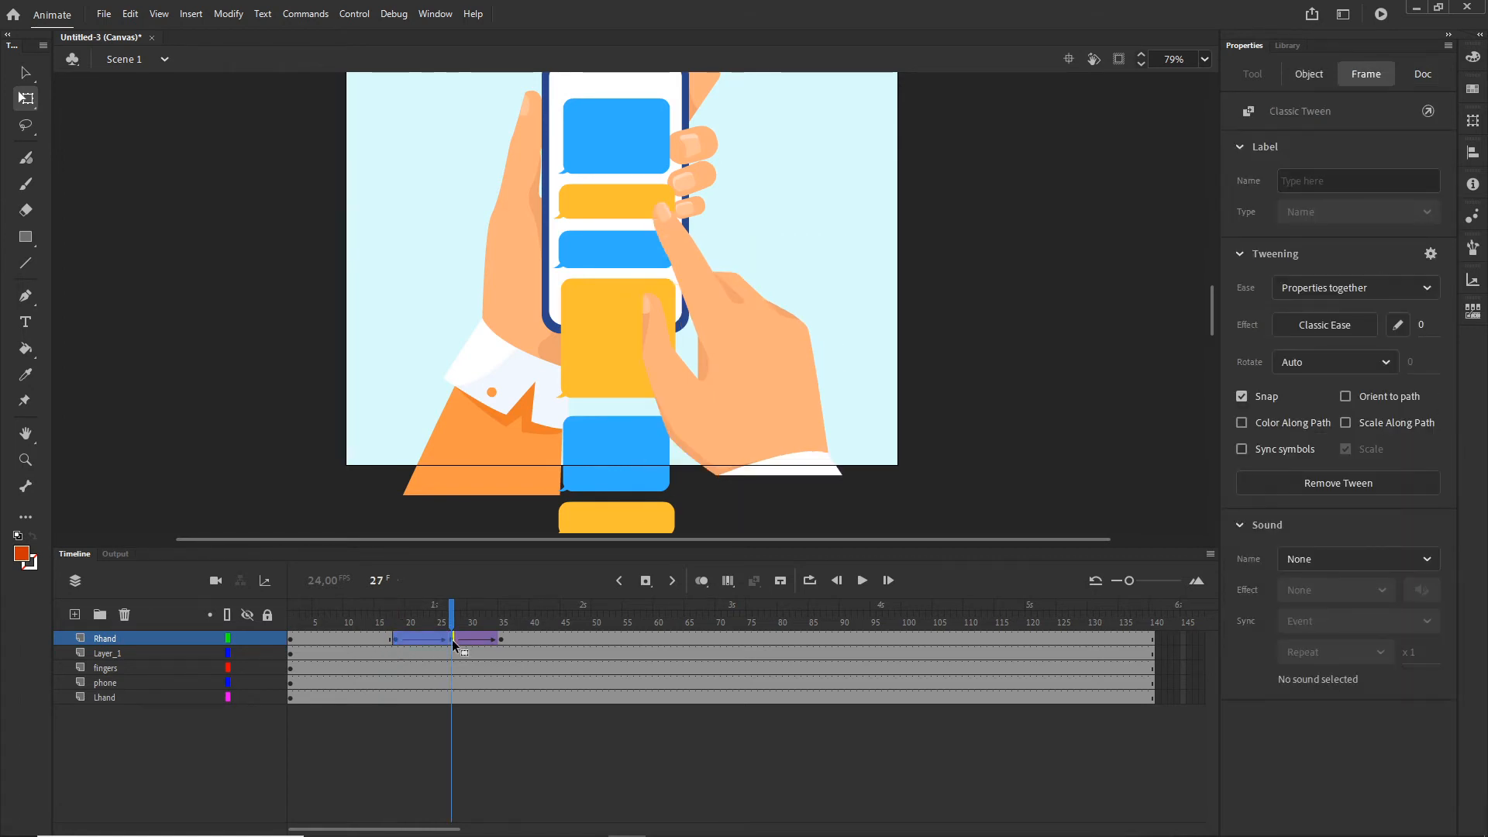
pyautogui.click(1343, 329)
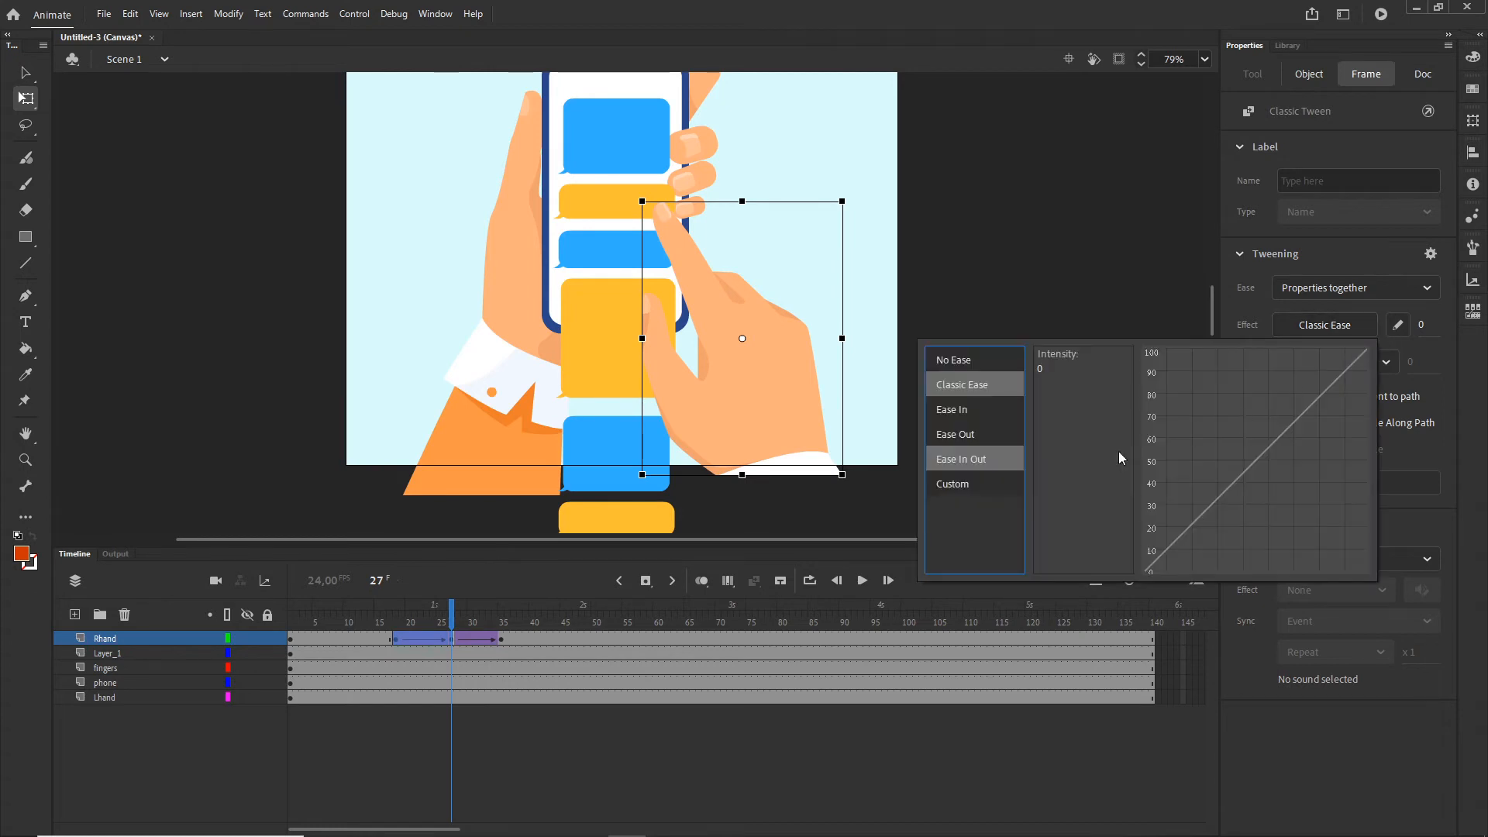
pyautogui.click(955, 459)
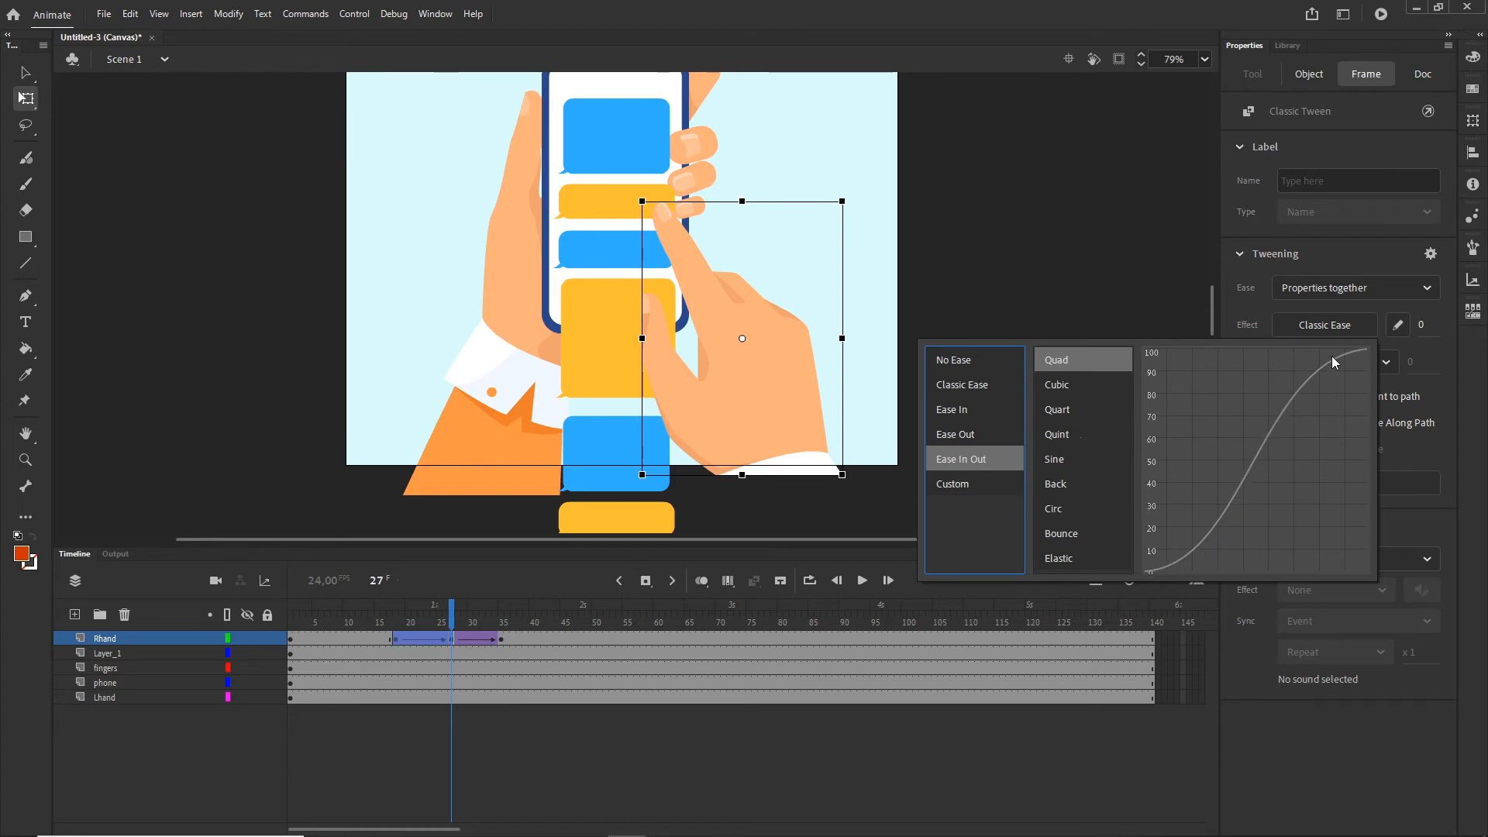
pyautogui.doubleClick(1057, 363)
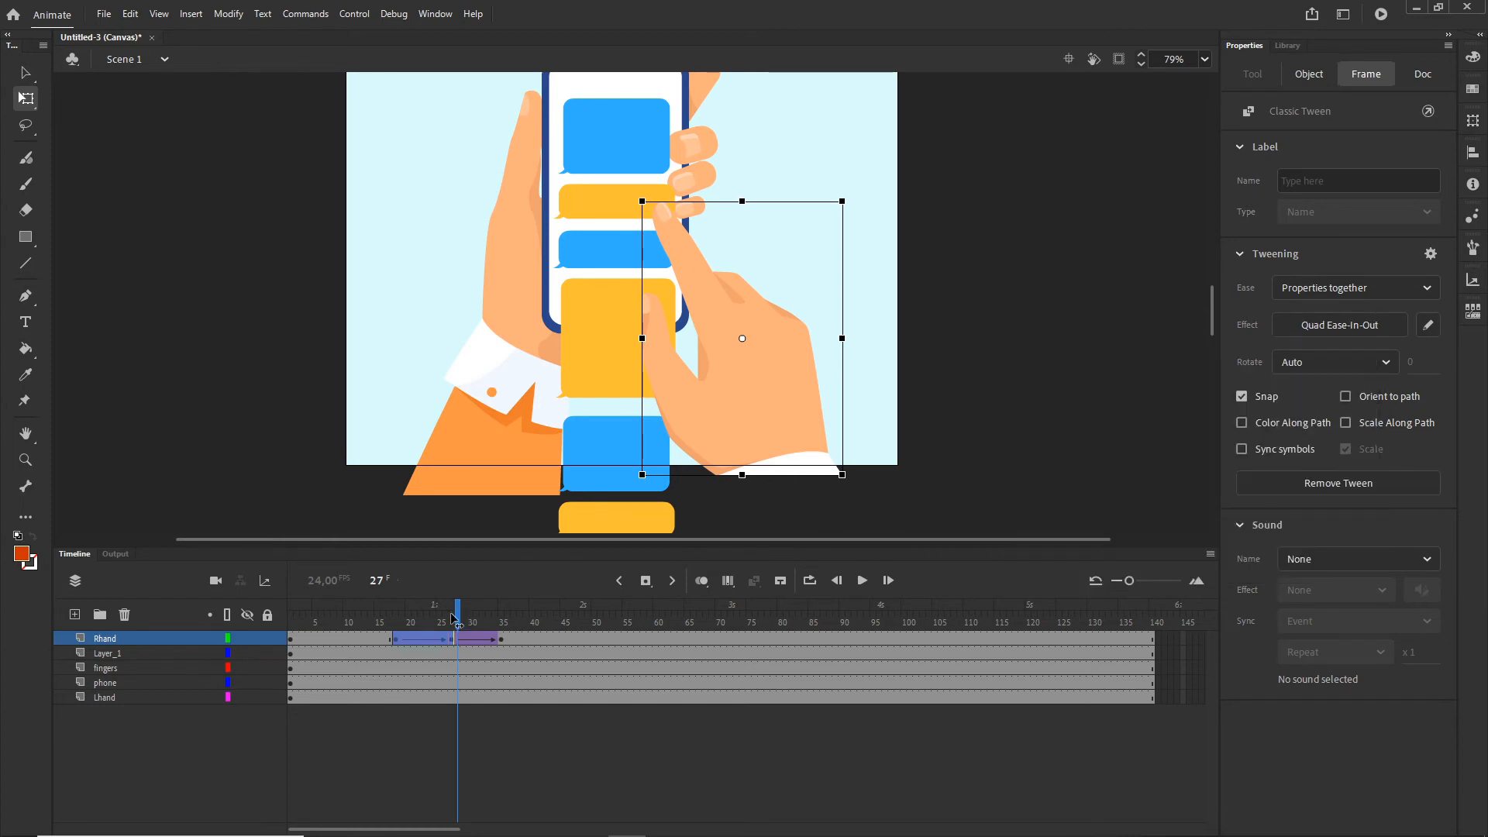
pyautogui.moveTo(451, 609); pyautogui.dragTo(506, 617)
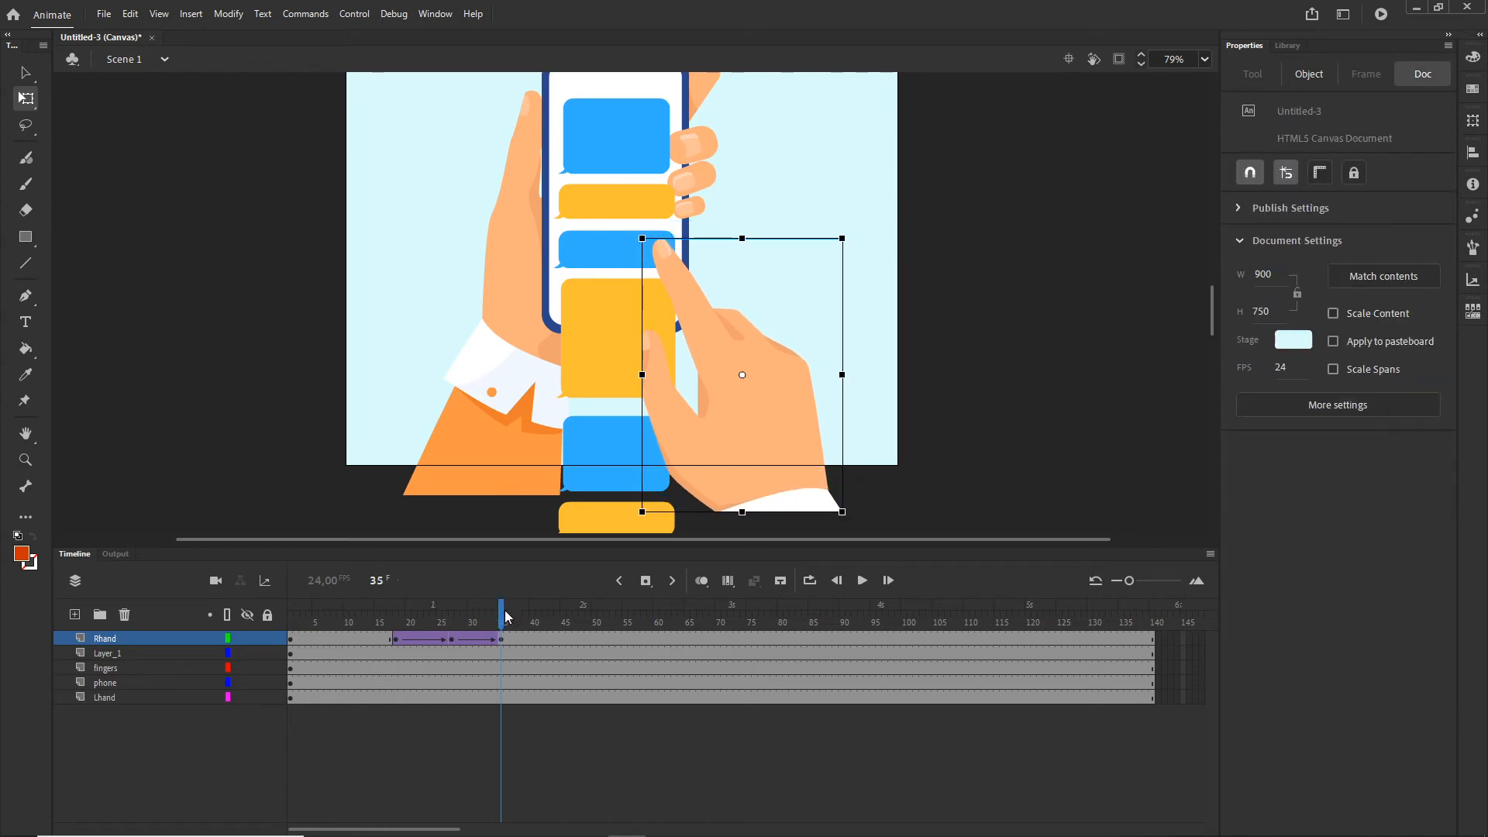
# Step: Insert keyframes on the bubbles' Layer_1 at frames 20 and 50
pyautogui.click(110, 655)
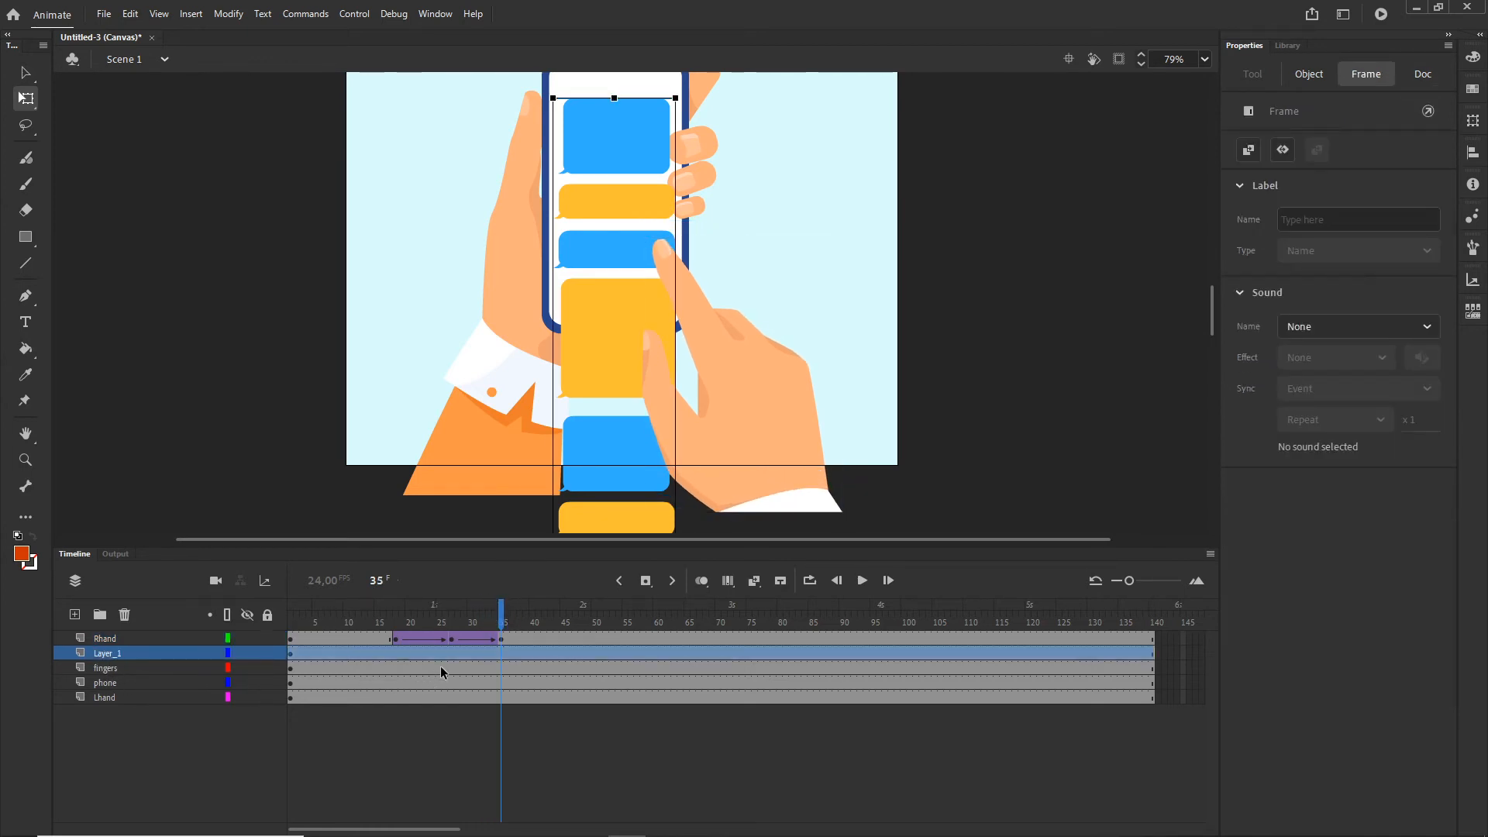
pyautogui.click(401, 653)
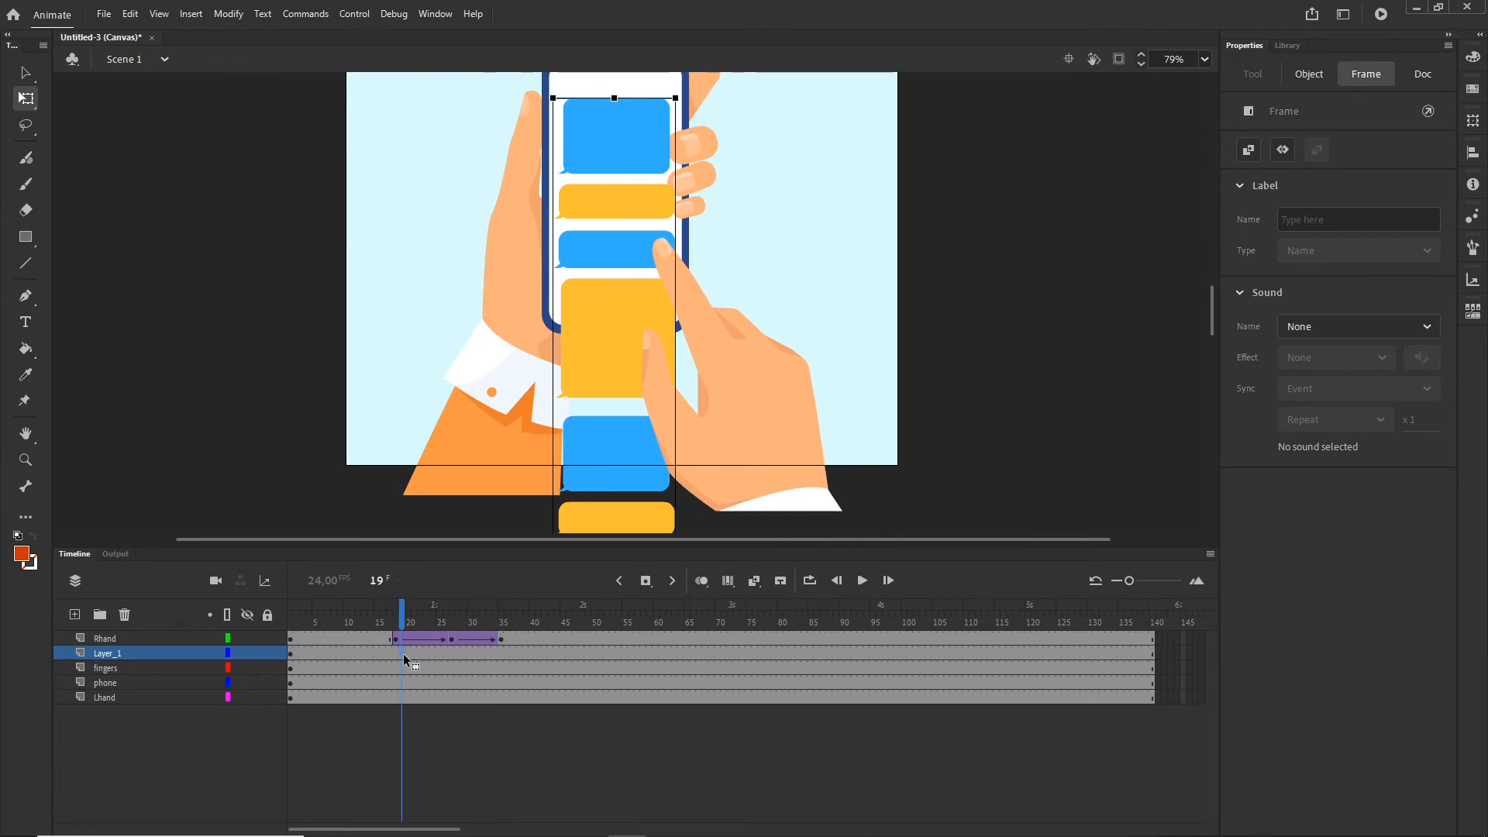
pyautogui.click(406, 653)
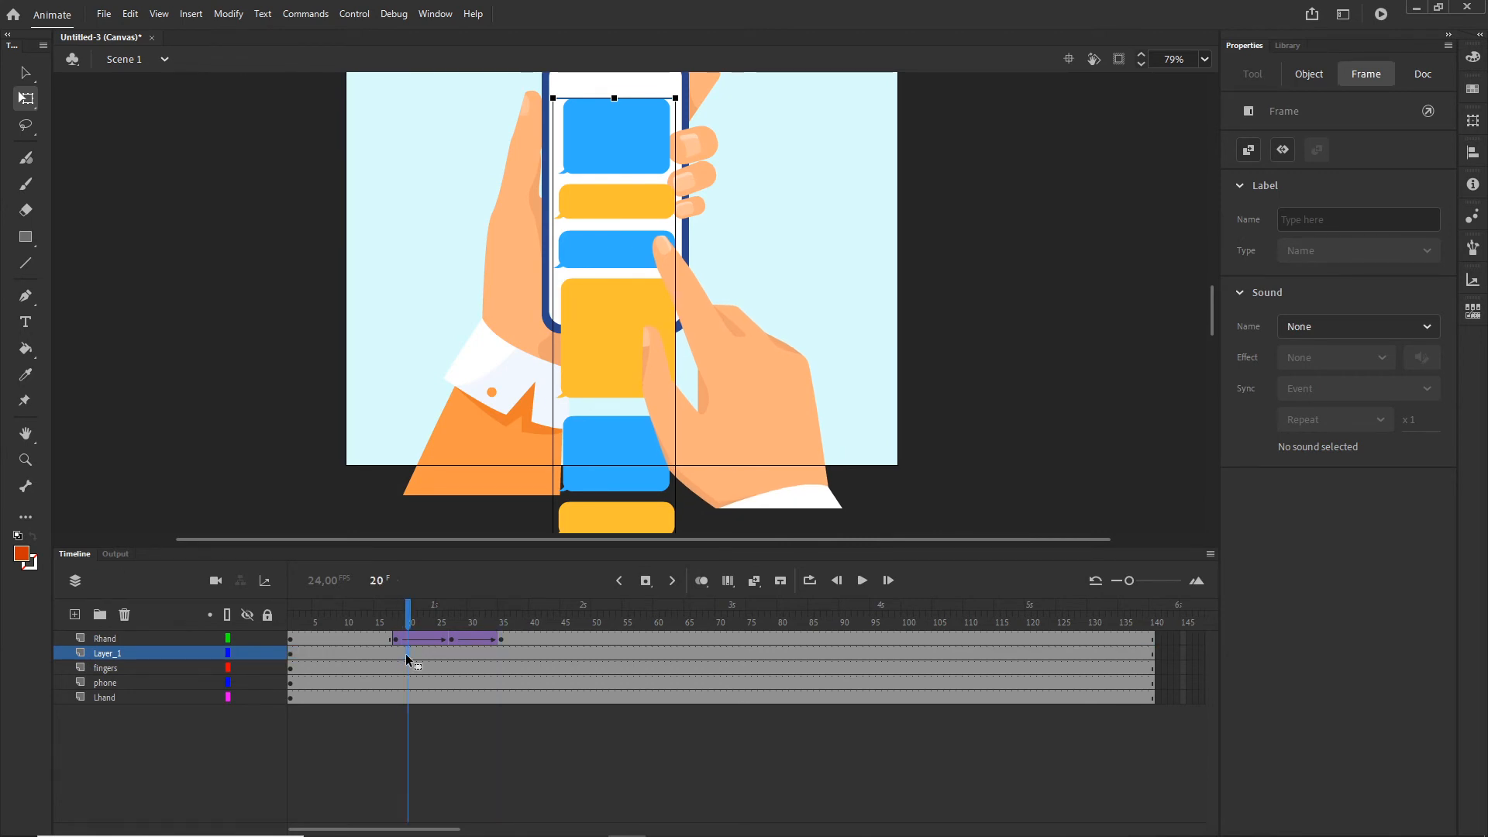
pyautogui.press('F6')
pyautogui.click(597, 652)
pyautogui.press('F6')
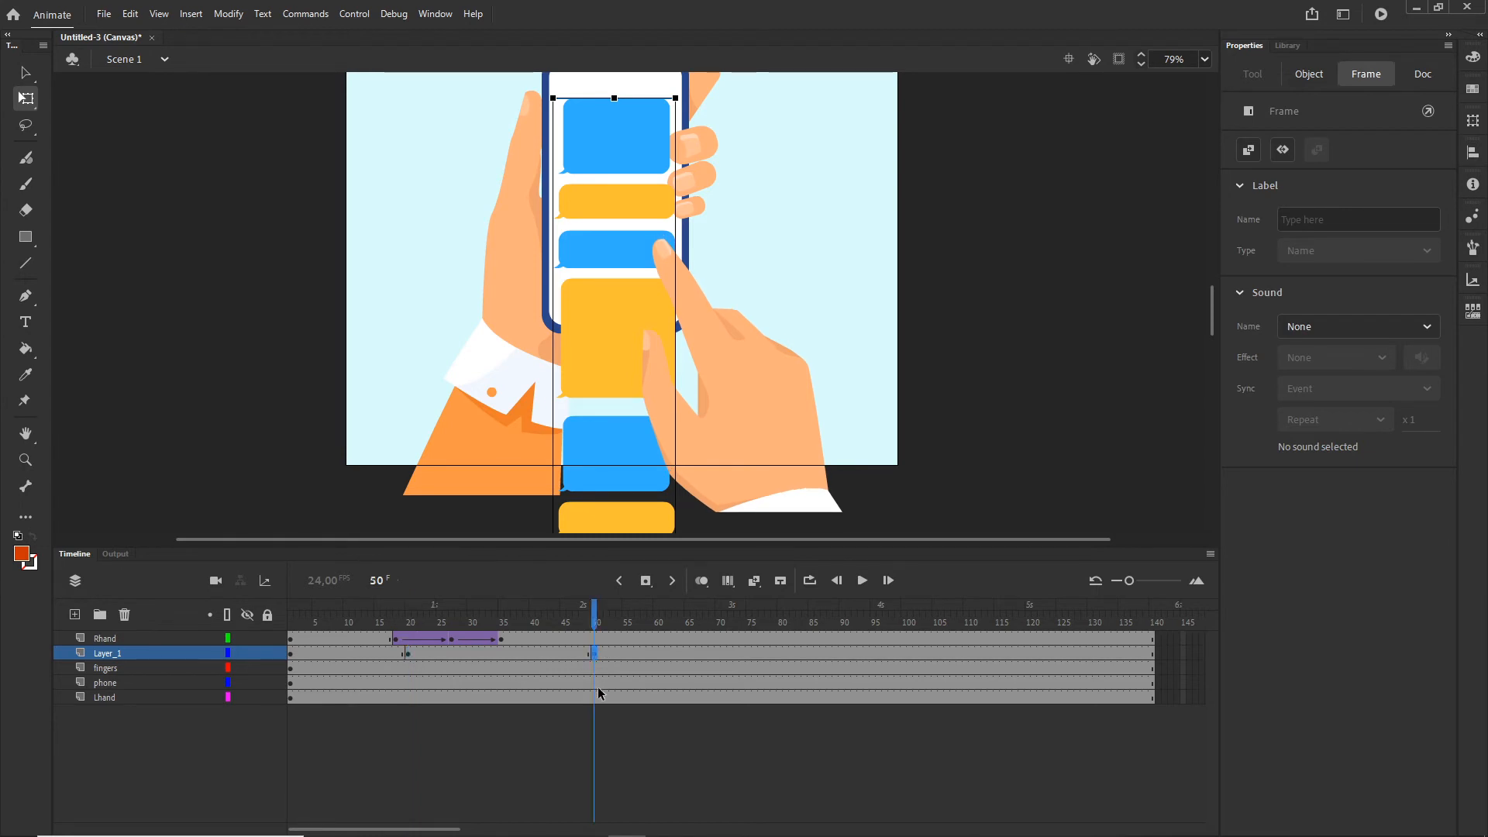
# Step: Move the bubble column straight up about 900 px at the frame 50 keyframe
pyautogui.hotkey('shift', 'Up')
pyautogui.hotkey('shift', 'Up')
pyautogui.hotkey('shift', 'Up')
pyautogui.hotkey('shift', 'Up')
pyautogui.hotkey('shift', 'Up')
pyautogui.hotkey('shift', 'Up')
pyautogui.hotkey('shift', 'Up')
pyautogui.hotkey('shift', 'Up')
pyautogui.hotkey('shift', 'Up')
pyautogui.hotkey('shift', 'Up')
pyautogui.hotkey('shift', 'Up')
pyautogui.hotkey('shift', 'Up')
pyautogui.hotkey('shift', 'Up')
pyautogui.hotkey('shift', 'Up')
pyautogui.hotkey('shift', 'Up')
pyautogui.hotkey('shift', 'Up')
pyautogui.hotkey('shift', 'Up')
pyautogui.hotkey('shift', 'Up')
pyautogui.hotkey('shift', 'Up')
pyautogui.hotkey('shift', 'Up')
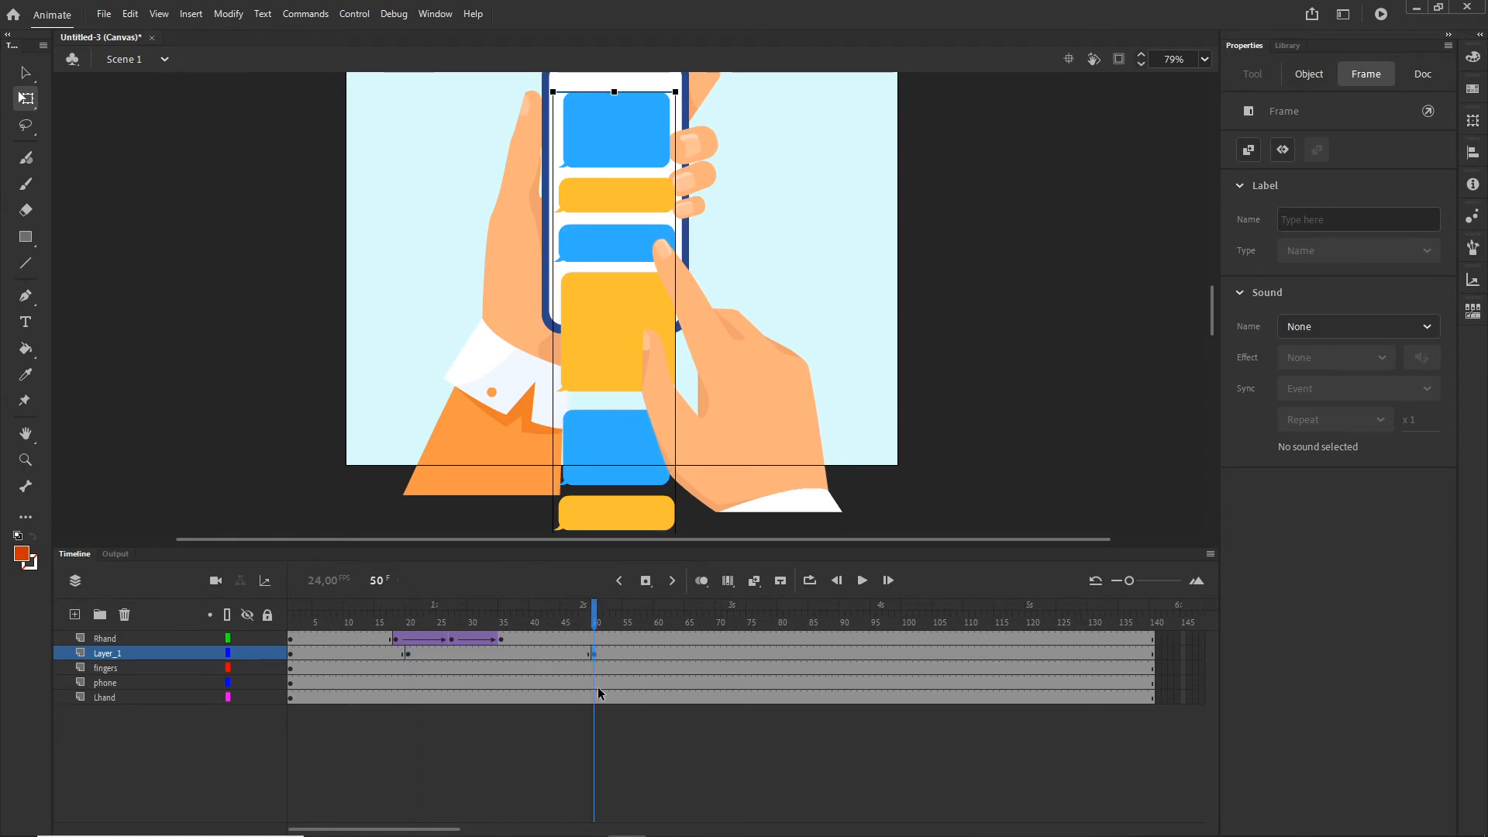
pyautogui.hotkey('shift', 'Up')
pyautogui.hotkey('shift', 'Up')
pyautogui.hotkey('shift', 'Up')
pyautogui.hotkey('shift', 'Up')
pyautogui.hotkey('shift', 'Up')
pyautogui.hotkey('shift', 'Up')
pyautogui.hotkey('shift', 'Up')
pyautogui.hotkey('shift', 'Up')
pyautogui.hotkey('shift', 'Up')
pyautogui.hotkey('shift', 'Up')
pyautogui.hotkey('shift', 'Up')
pyautogui.hotkey('shift', 'Up')
pyautogui.hotkey('shift', 'Up')
pyautogui.hotkey('shift', 'Up')
pyautogui.hotkey('shift', 'Up')
pyautogui.hotkey('shift', 'Up')
pyautogui.hotkey('shift', 'Up')
pyautogui.hotkey('shift', 'Up')
pyautogui.hotkey('shift', 'Up')
pyautogui.hotkey('shift', 'Up')
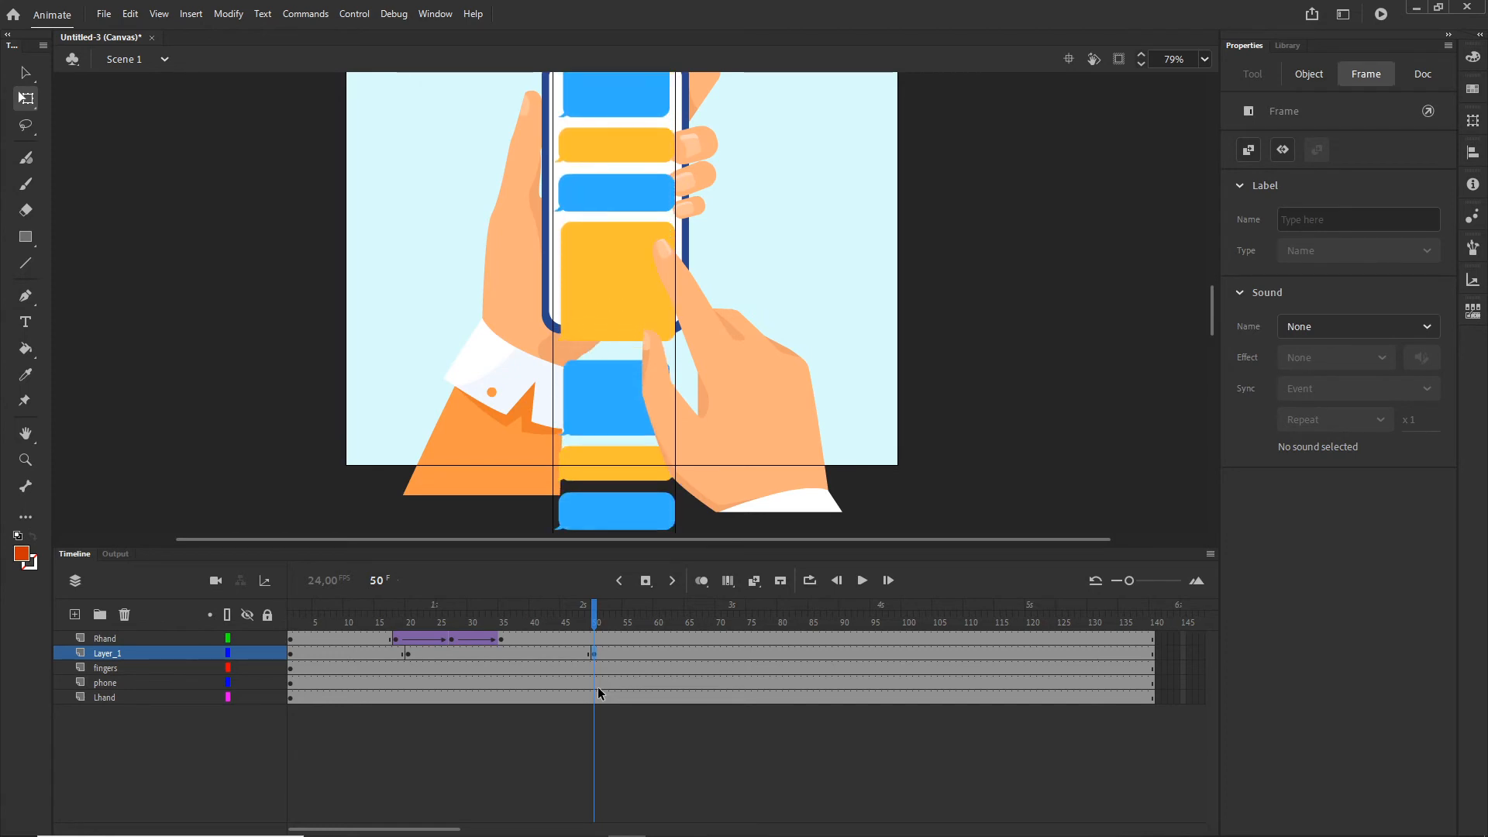
pyautogui.hotkey('shift', 'Up')
pyautogui.hotkey('shift', 'Up')
pyautogui.hotkey('shift', 'Up')
pyautogui.hotkey('shift', 'Up')
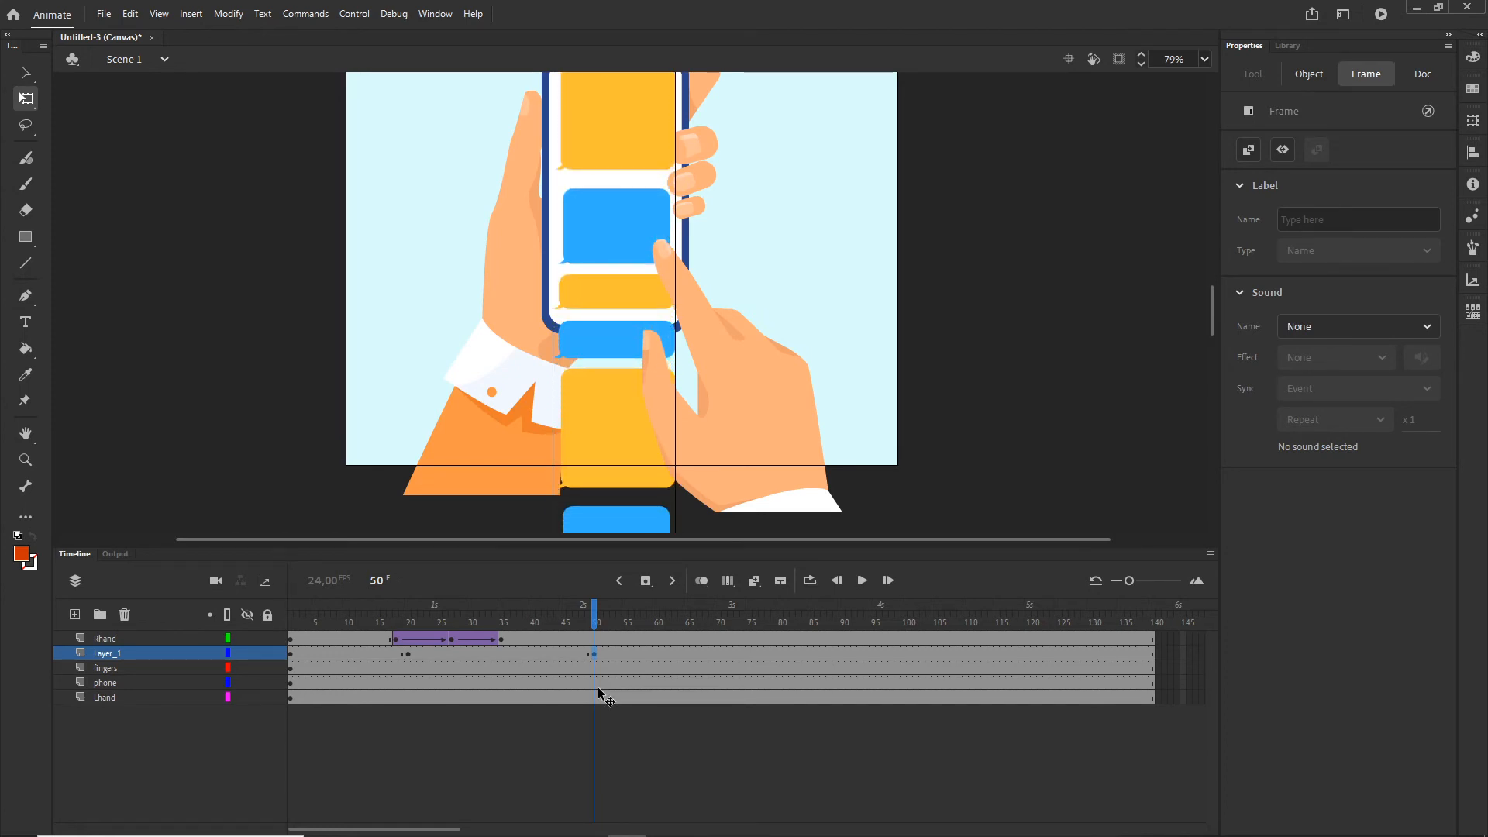
# Step: Create a classic tween on Layer_1 between the keyframes at frames 20 and 50
pyautogui.click(496, 654)
pyautogui.rightClick(496, 655)
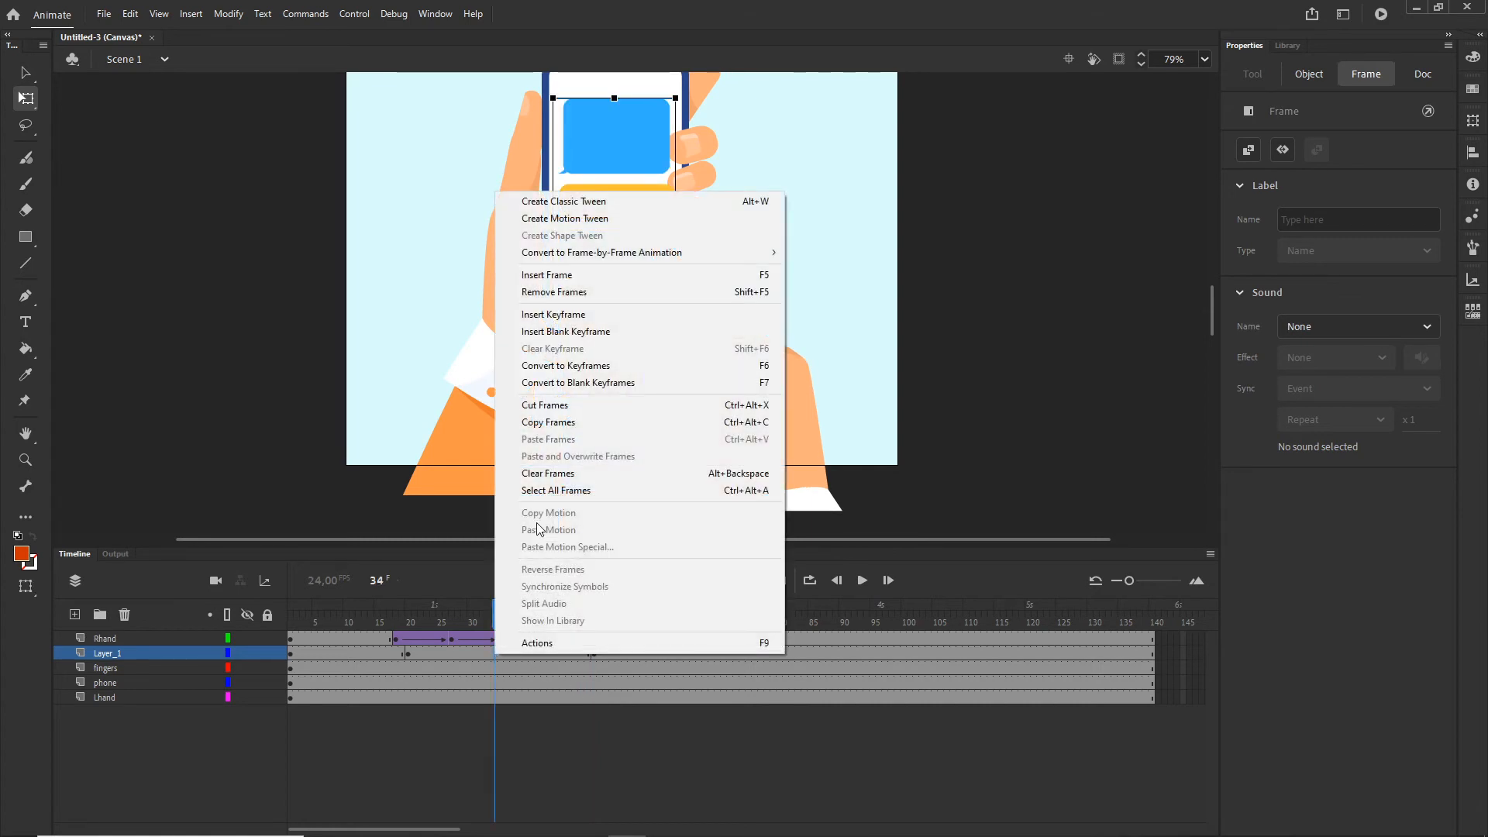
pyautogui.click(585, 205)
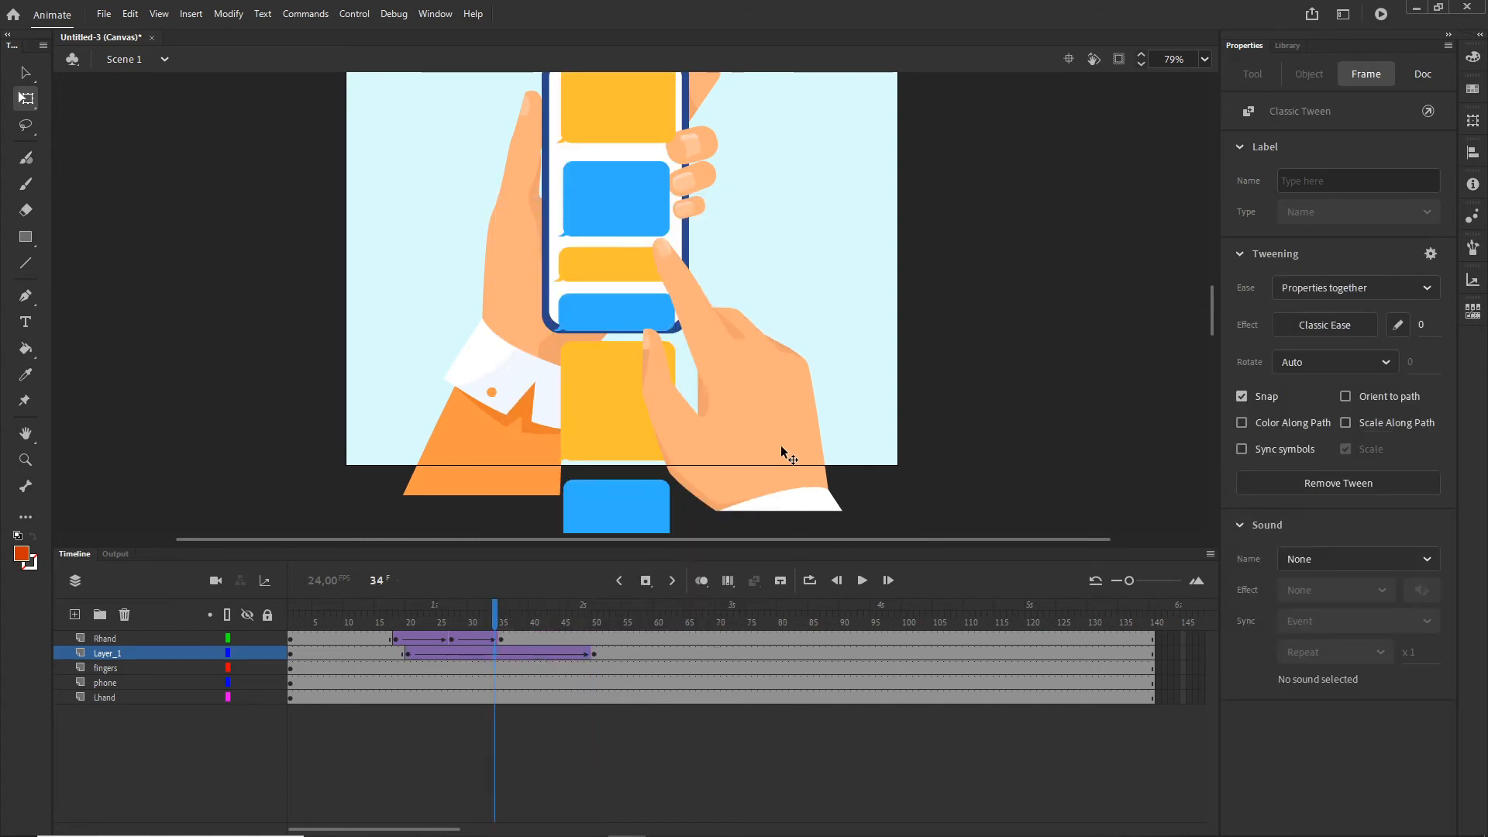
# Step: Apply the Quad Ease-In-Out effect to the Layer_1 tween and preview the bubbles scrolling up to frame 50
pyautogui.click(407, 655)
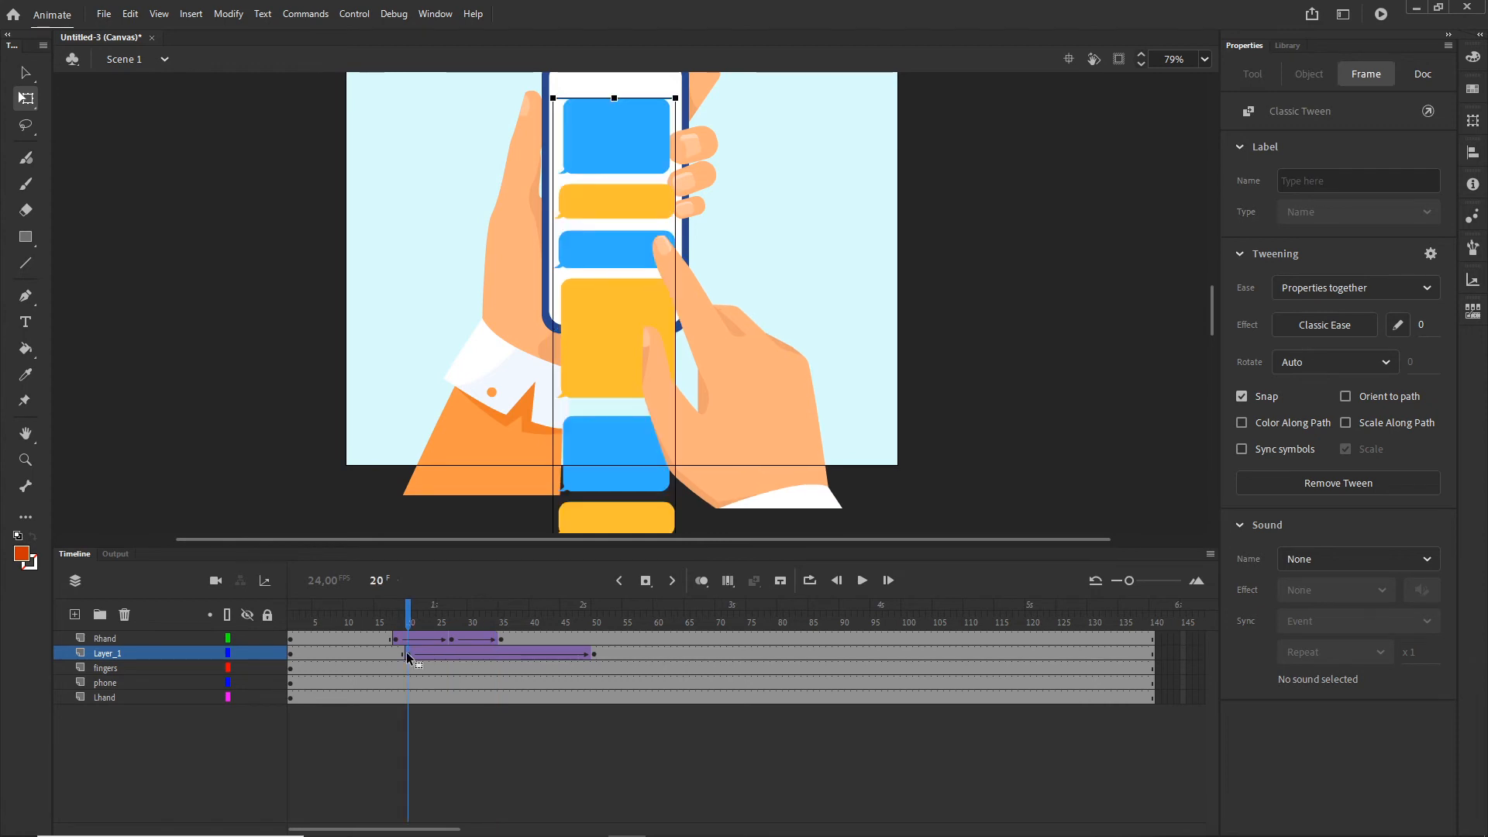
pyautogui.click(1322, 325)
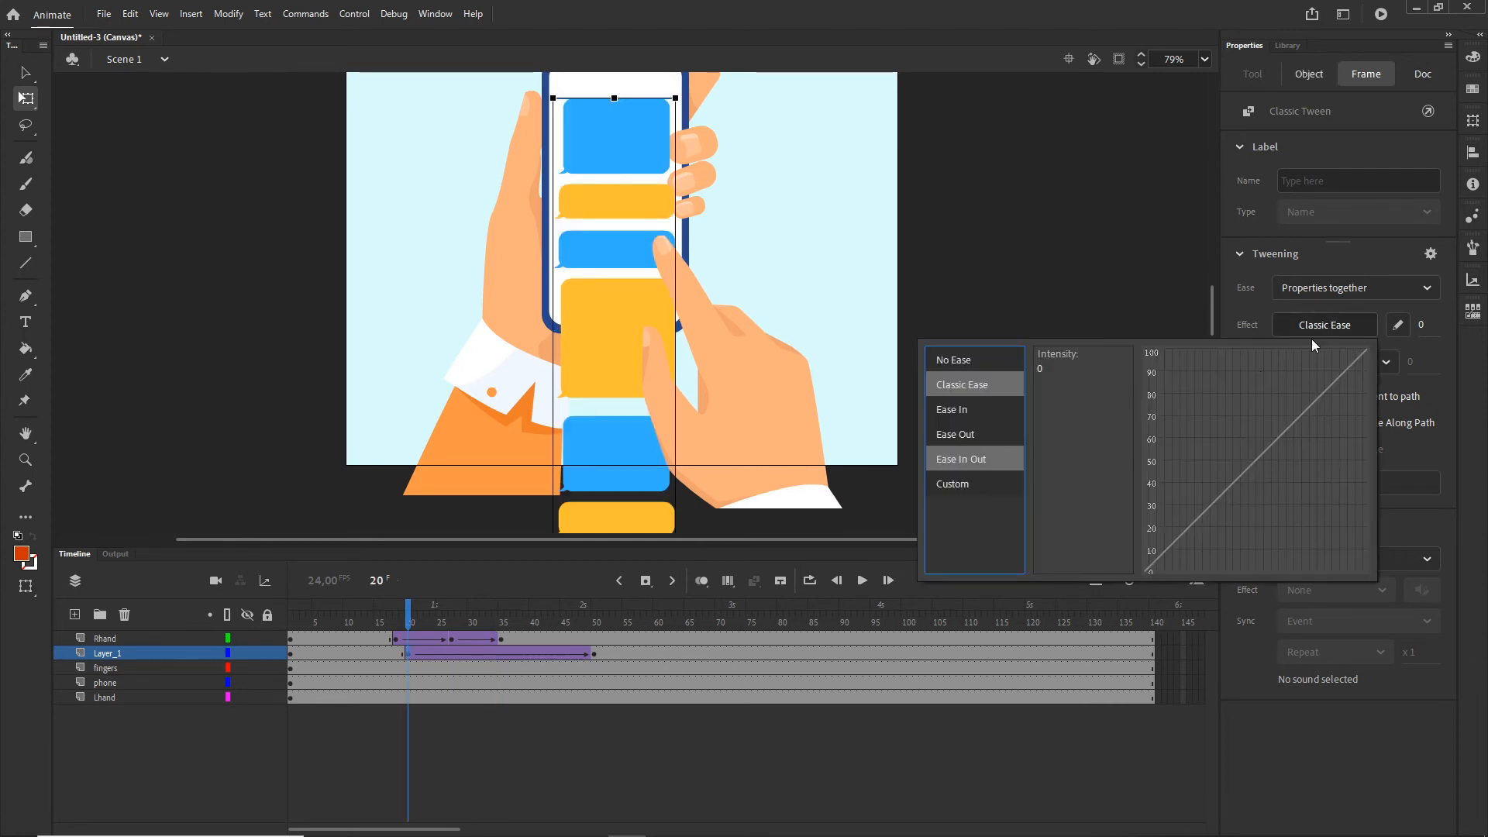
pyautogui.click(996, 463)
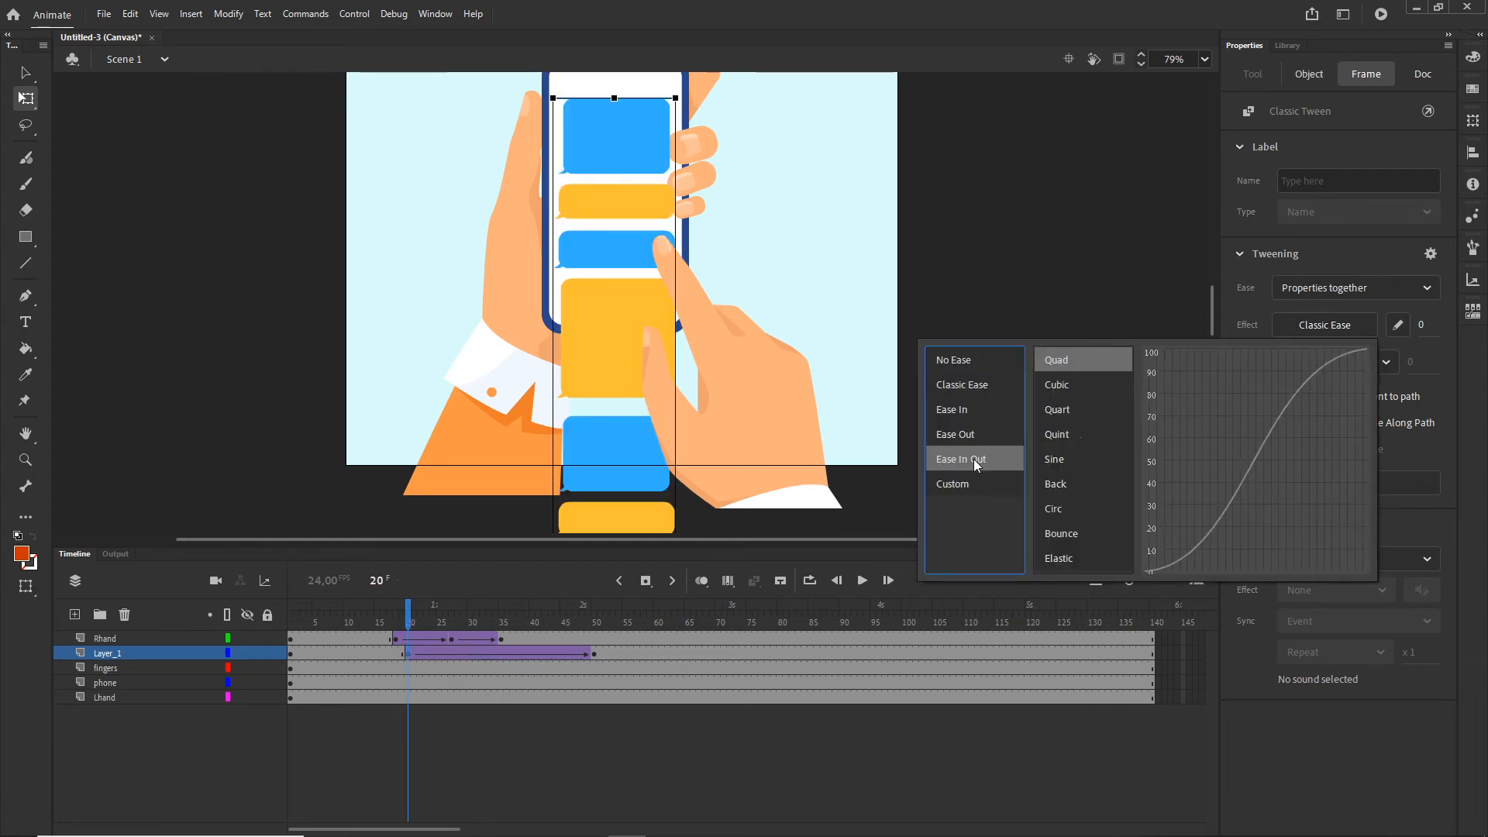
pyautogui.doubleClick(1063, 365)
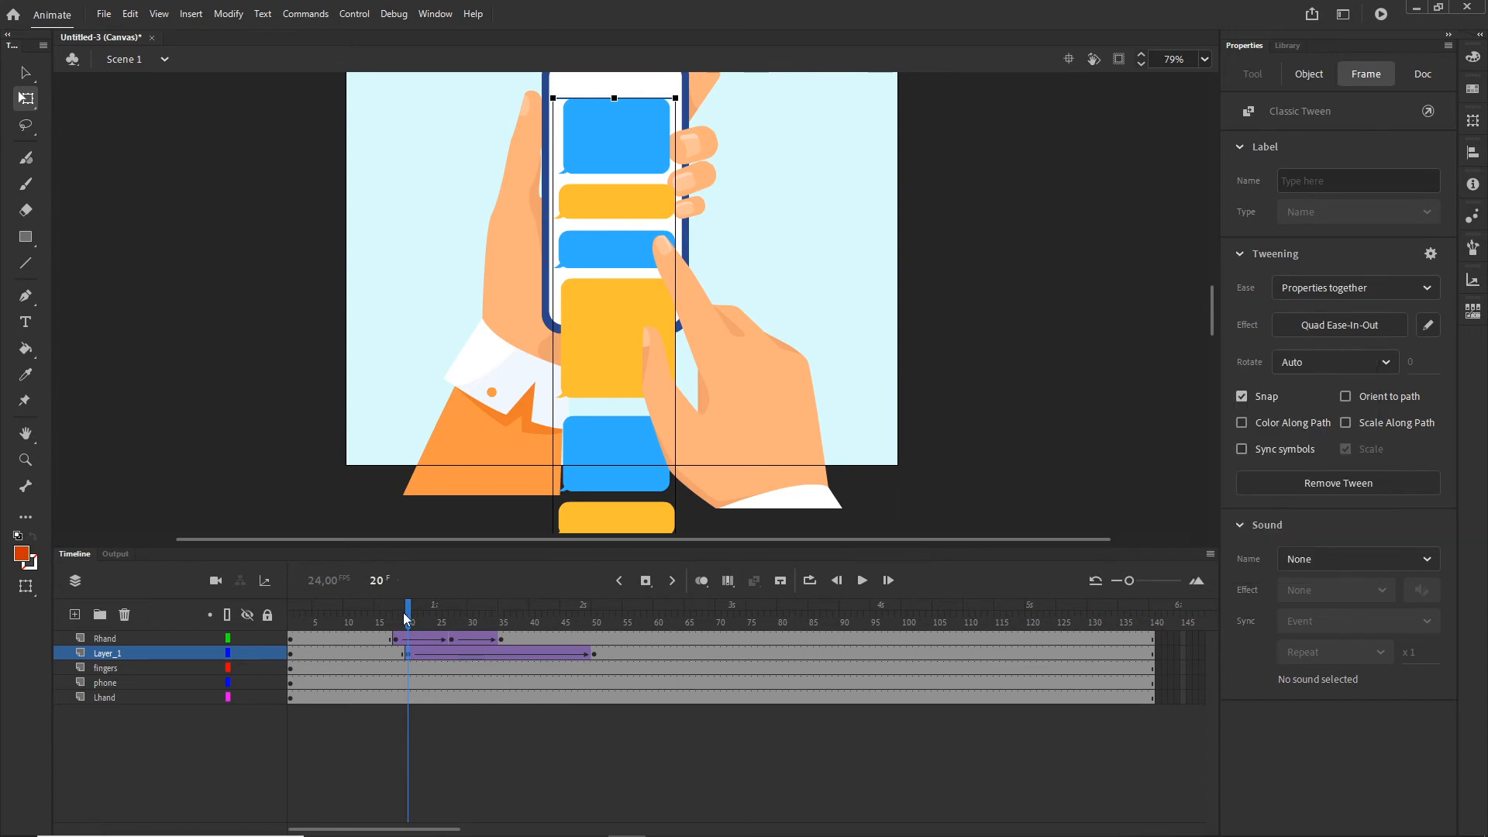
pyautogui.moveTo(407, 617); pyautogui.dragTo(593, 587)
pyautogui.click(770, 699)
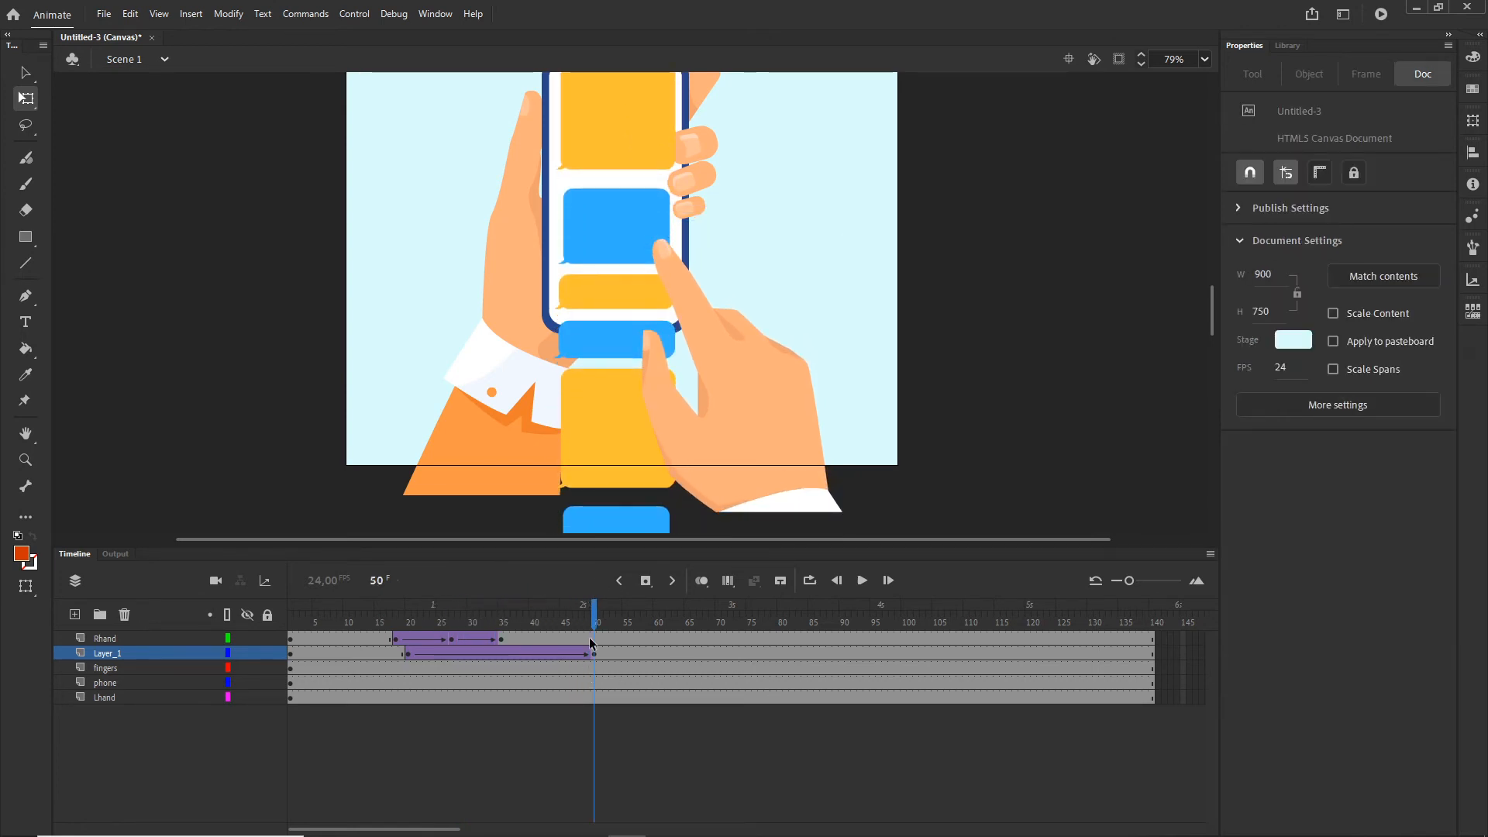
# Step: Insert keyframes on the bubbles' Layer_1 at frames 56 and 90
pyautogui.click(630, 654)
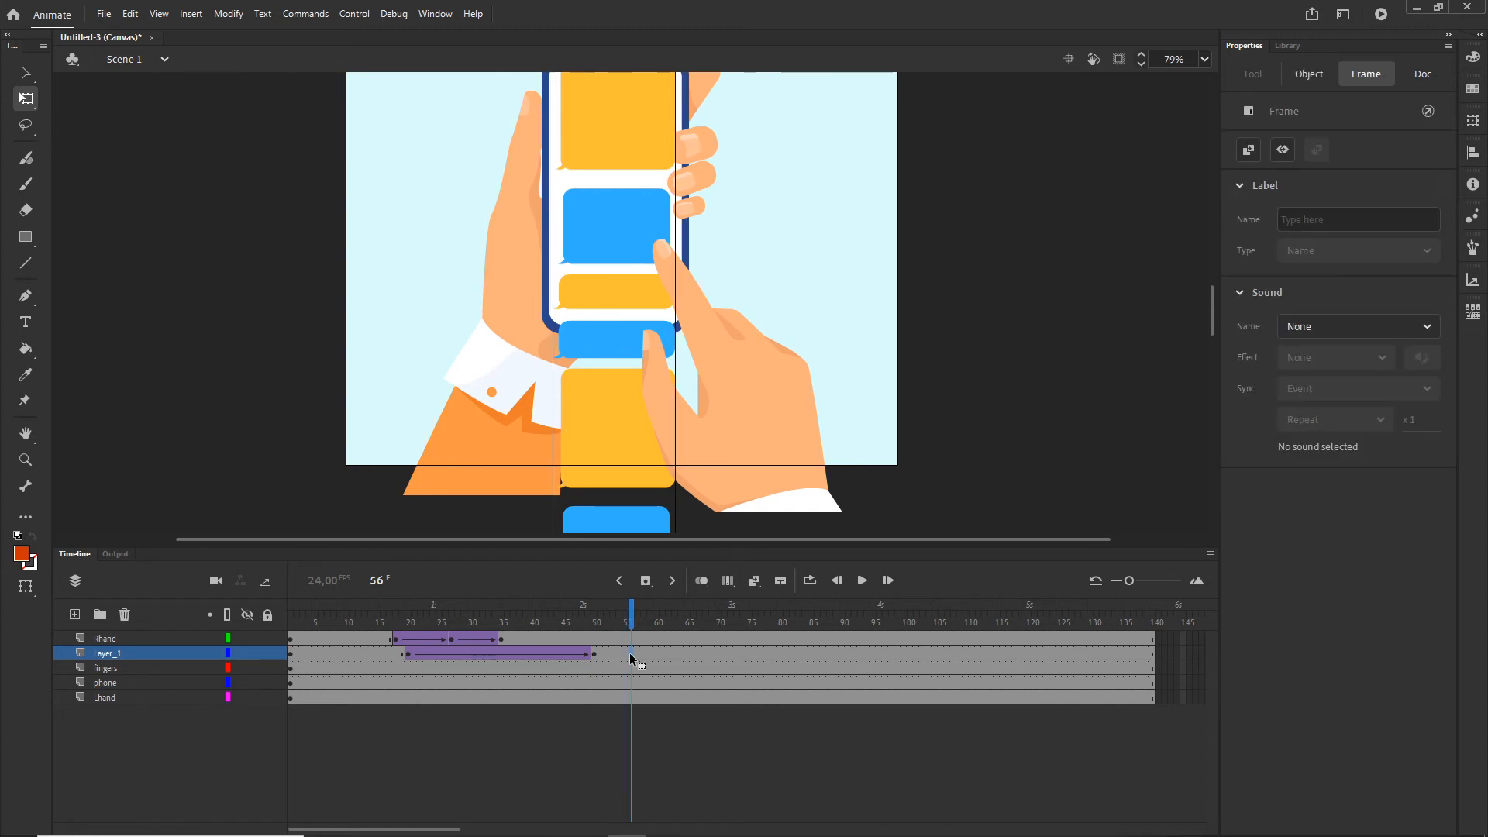
pyautogui.click(613, 656)
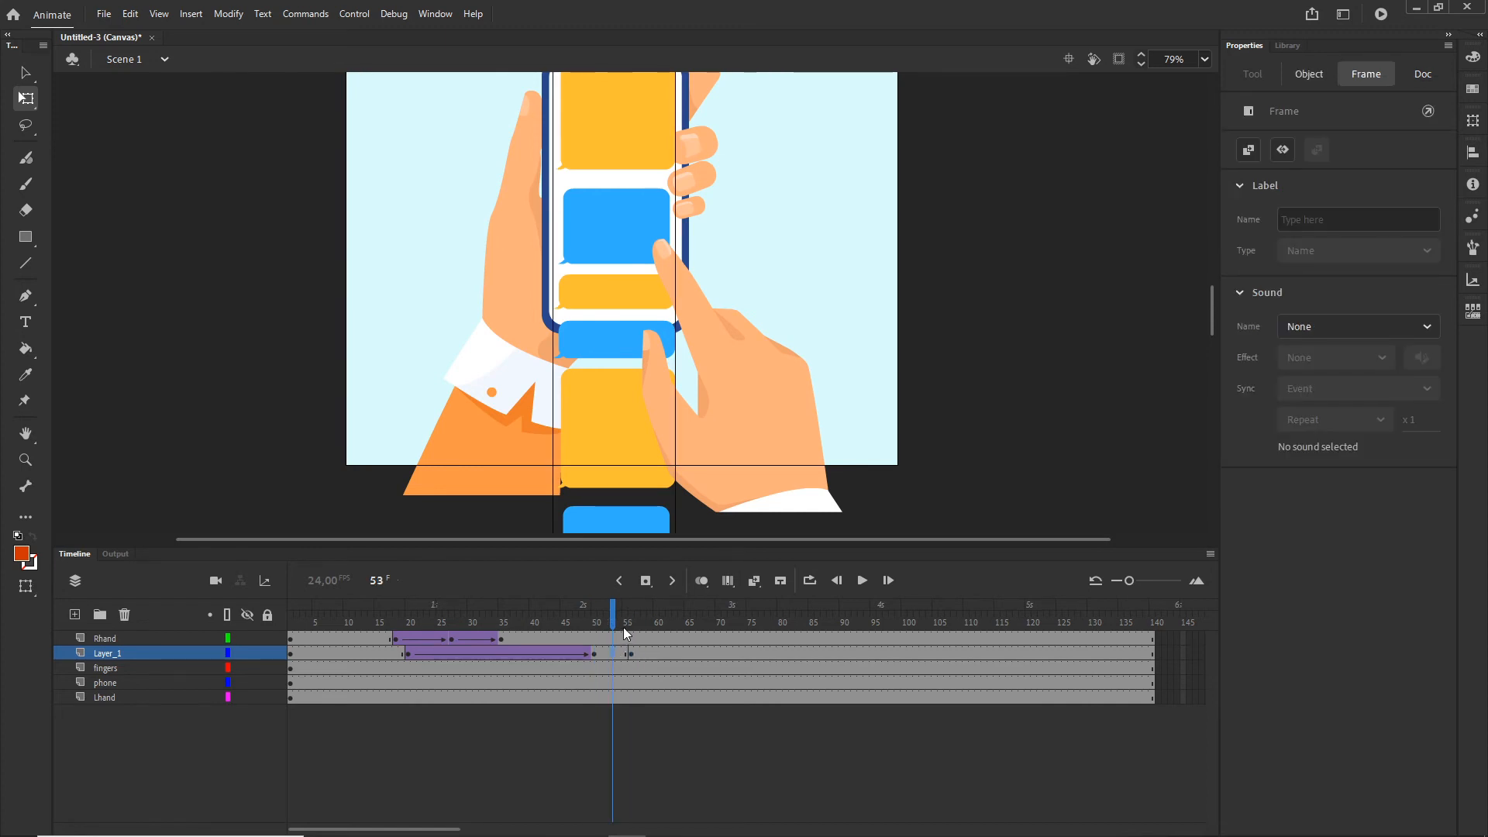
pyautogui.moveTo(614, 613)
pyautogui.mouseDown()
pyautogui.moveTo(602, 619)
pyautogui.moveTo(637, 620)
pyautogui.mouseUp()
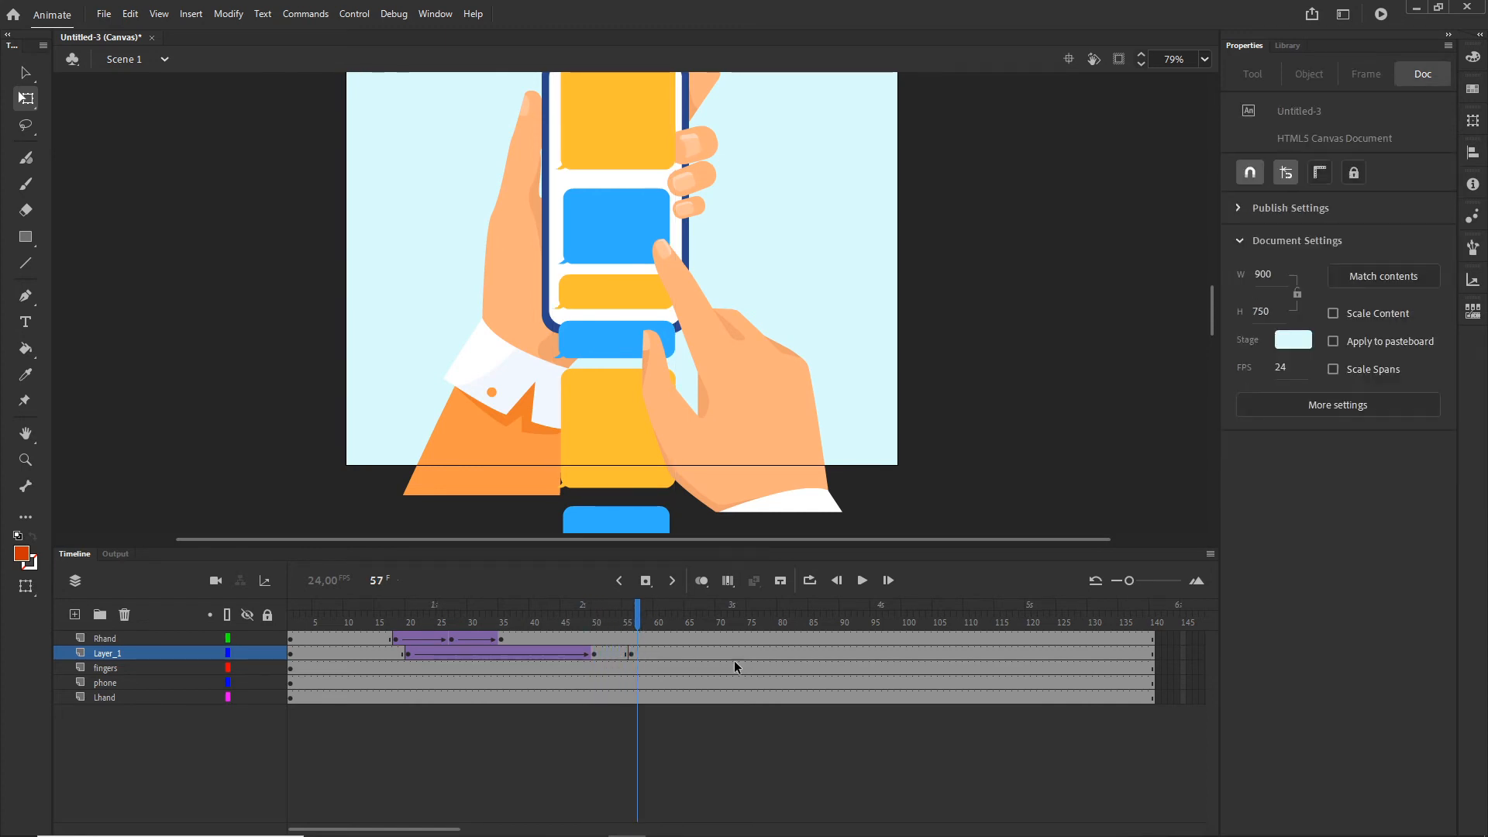
pyautogui.click(841, 652)
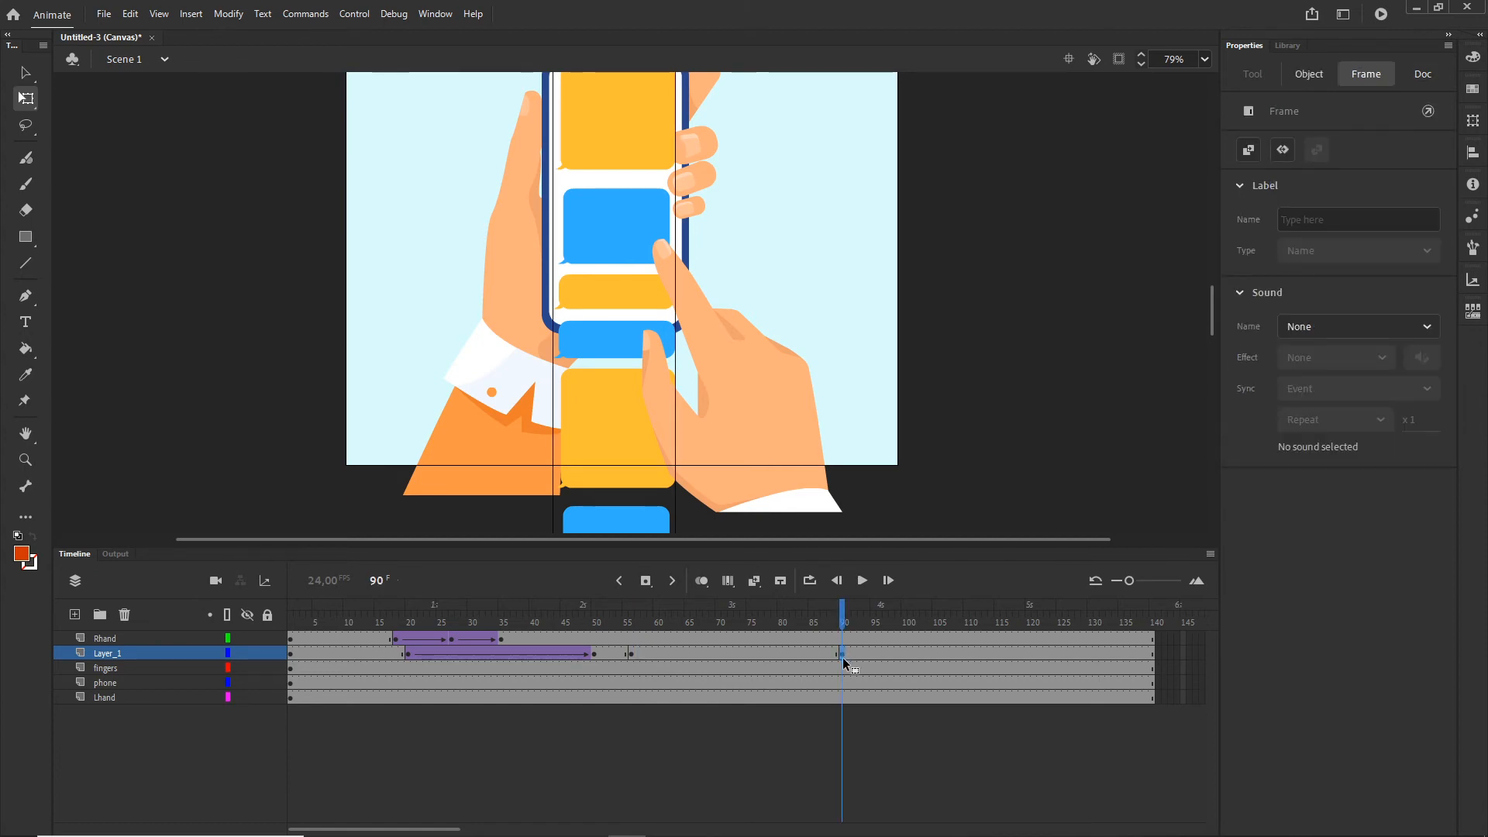
# Step: Move the bubble column straight up at the frame 90 keyframe so lower chat bubbles fill the phone screen
pyautogui.hotkey('shift', 'Up')
pyautogui.hotkey('shift', 'Up')
pyautogui.hotkey('shift', 'Up')
pyautogui.hotkey('shift', 'Up')
pyautogui.hotkey('shift', 'Up')
pyautogui.hotkey('shift', 'Up')
pyautogui.hotkey('shift', 'Up')
pyautogui.hotkey('shift', 'Up')
pyautogui.hotkey('shift', 'Up')
pyautogui.hotkey('shift', 'Up')
pyautogui.hotkey('shift', 'Up')
pyautogui.hotkey('shift', 'Up')
pyautogui.hotkey('shift', 'Up')
pyautogui.hotkey('shift', 'Up')
pyautogui.hotkey('shift', 'Up')
pyautogui.hotkey('shift', 'Up')
pyautogui.hotkey('shift', 'Up')
pyautogui.hotkey('shift', 'Up')
pyautogui.hotkey('shift', 'Up')
pyautogui.hotkey('shift', 'Up')
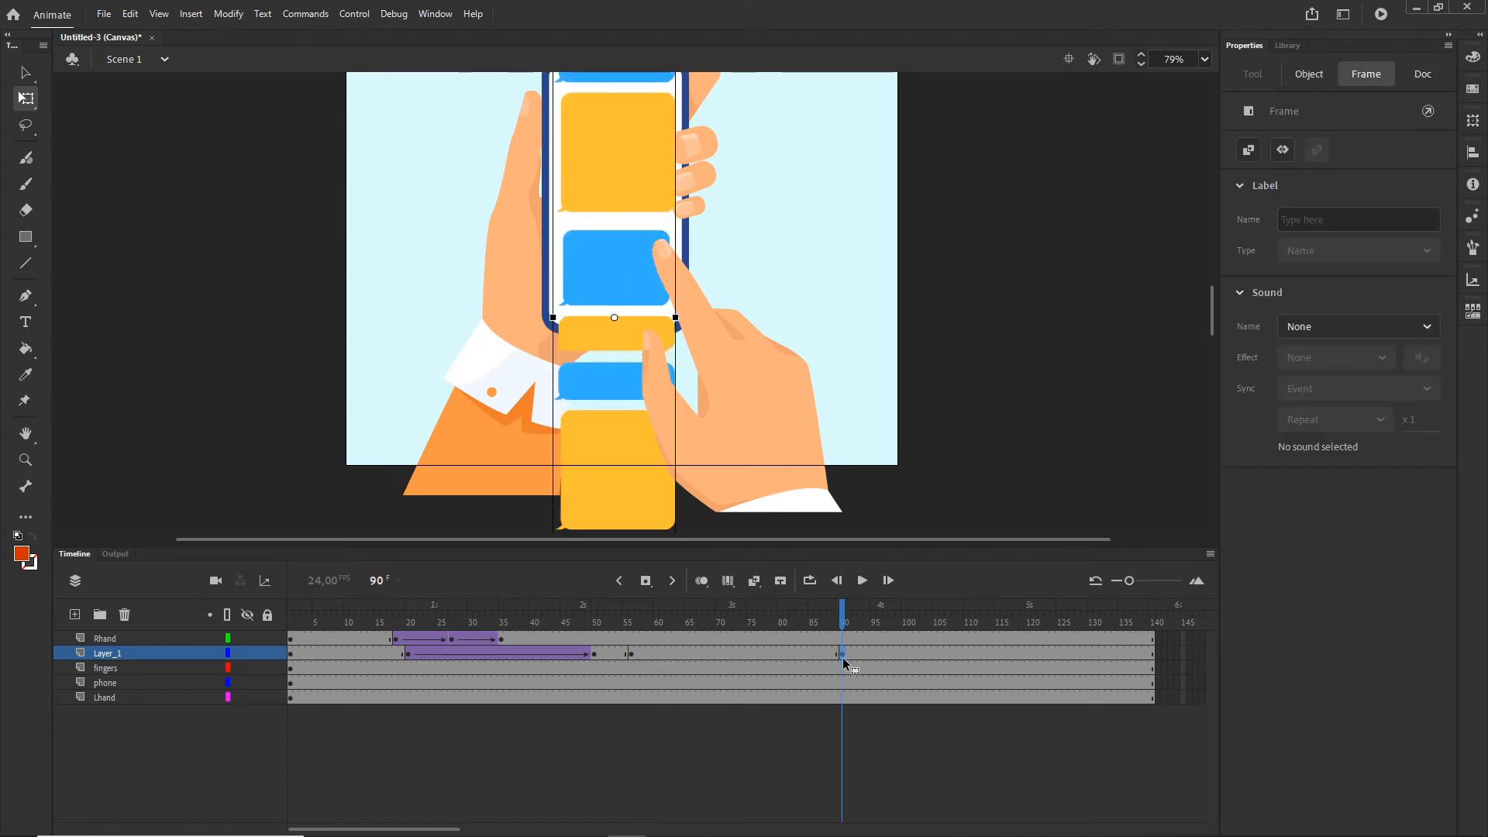
pyautogui.hotkey('shift', 'Up')
pyautogui.hotkey('shift', 'Up')
pyautogui.hotkey('shift', 'Up')
pyautogui.hotkey('shift', 'Up')
pyautogui.hotkey('shift', 'Up')
pyautogui.hotkey('shift', 'Up')
pyautogui.hotkey('shift', 'Up')
pyautogui.hotkey('shift', 'Up')
pyautogui.hotkey('shift', 'Up')
pyautogui.hotkey('shift', 'Up')
pyautogui.hotkey('shift', 'Up')
pyautogui.hotkey('shift', 'Up')
pyautogui.hotkey('shift', 'Up')
pyautogui.hotkey('shift', 'Up')
pyautogui.hotkey('shift', 'Up')
pyautogui.hotkey('shift', 'Up')
pyautogui.hotkey('shift', 'Up')
pyautogui.hotkey('shift', 'Up')
pyautogui.hotkey('shift', 'Up')
pyautogui.hotkey('shift', 'Up')
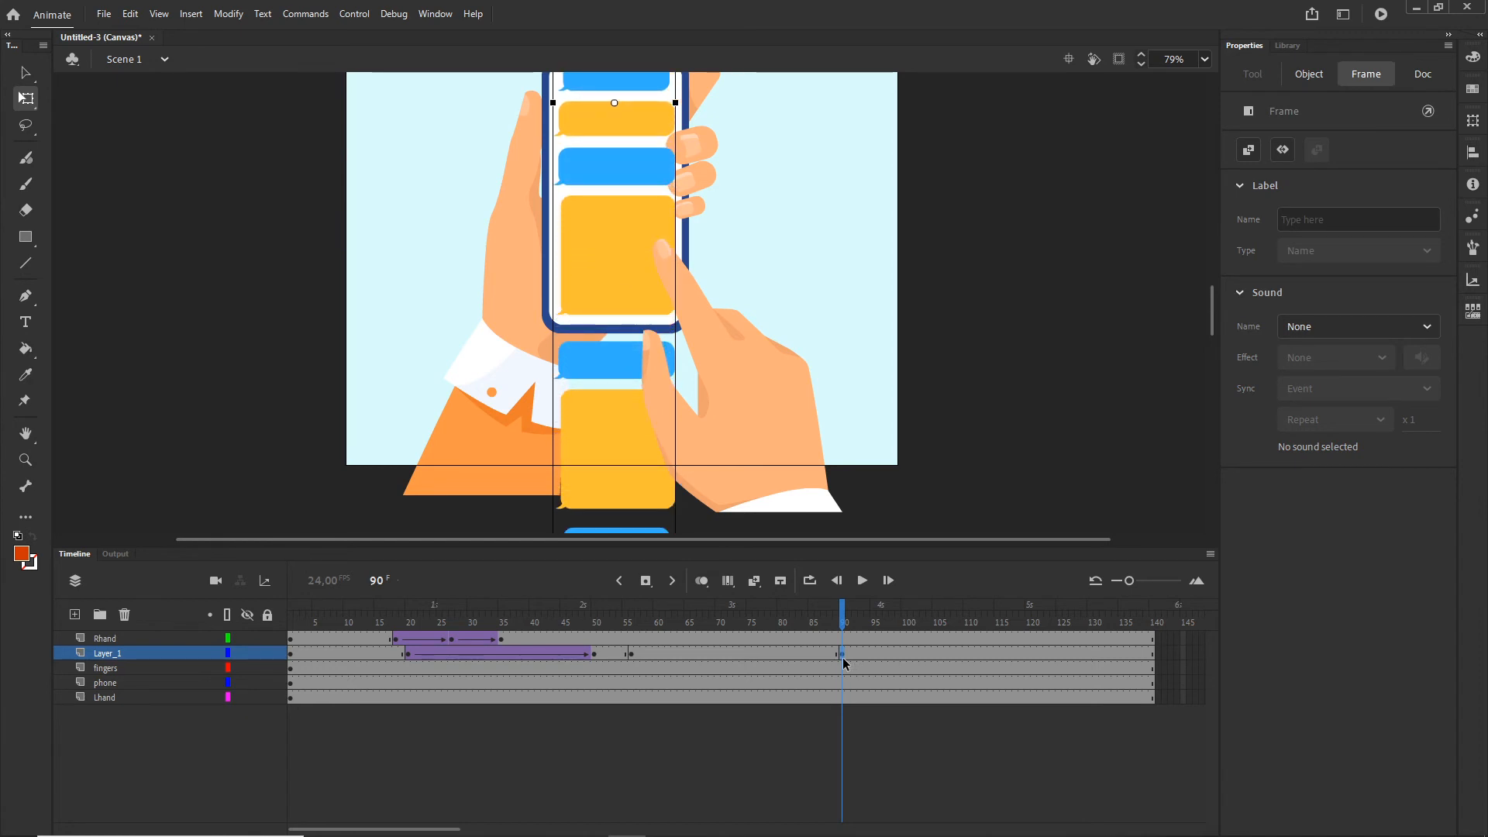
# Step: Create a classic tween on Layer_1 between frames 56 and 90 and apply the Quad Ease-In-Out effect
pyautogui.click(723, 653)
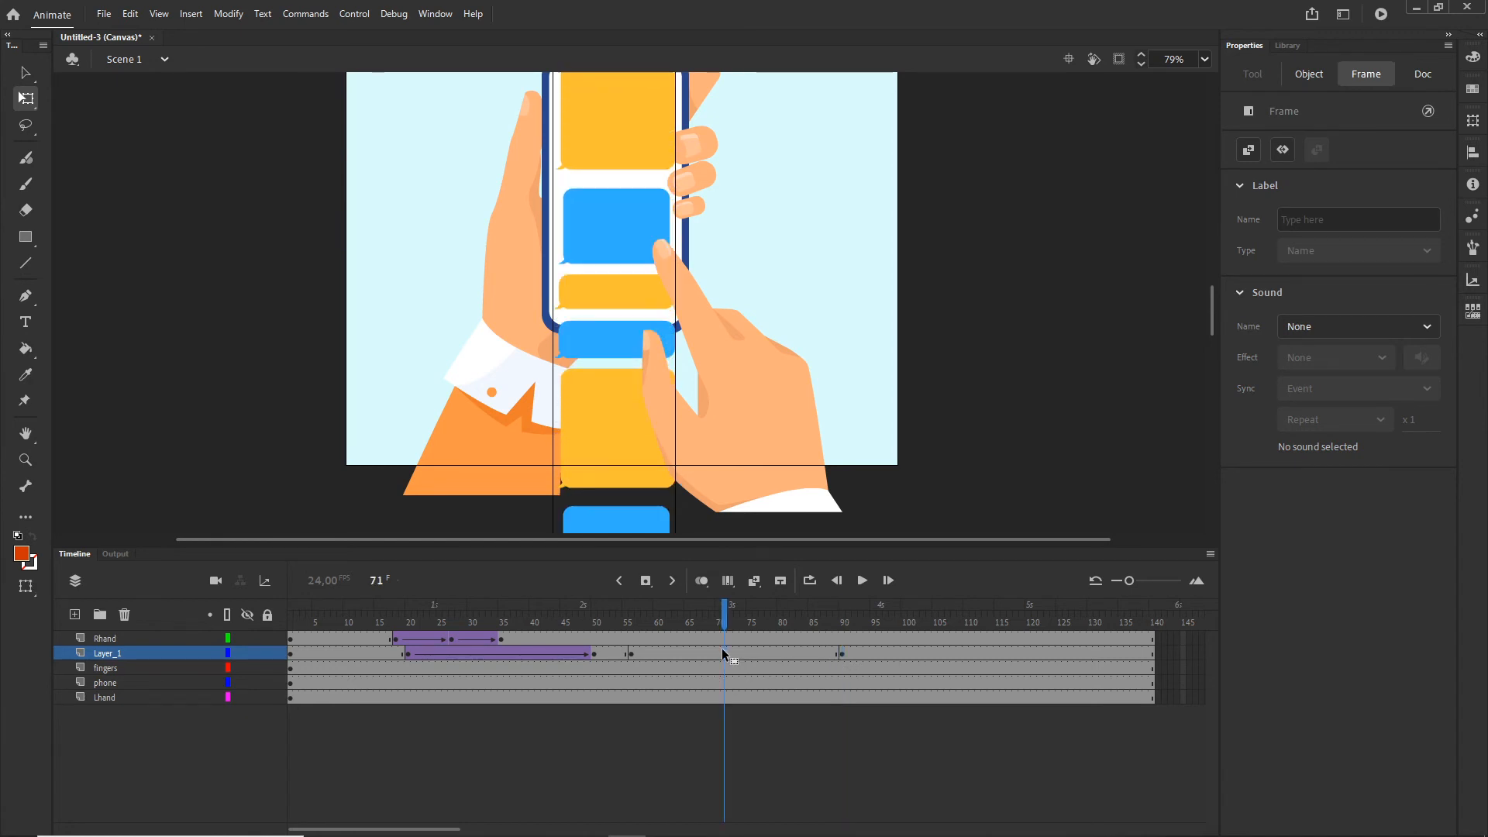
pyautogui.rightClick(723, 653)
pyautogui.click(810, 197)
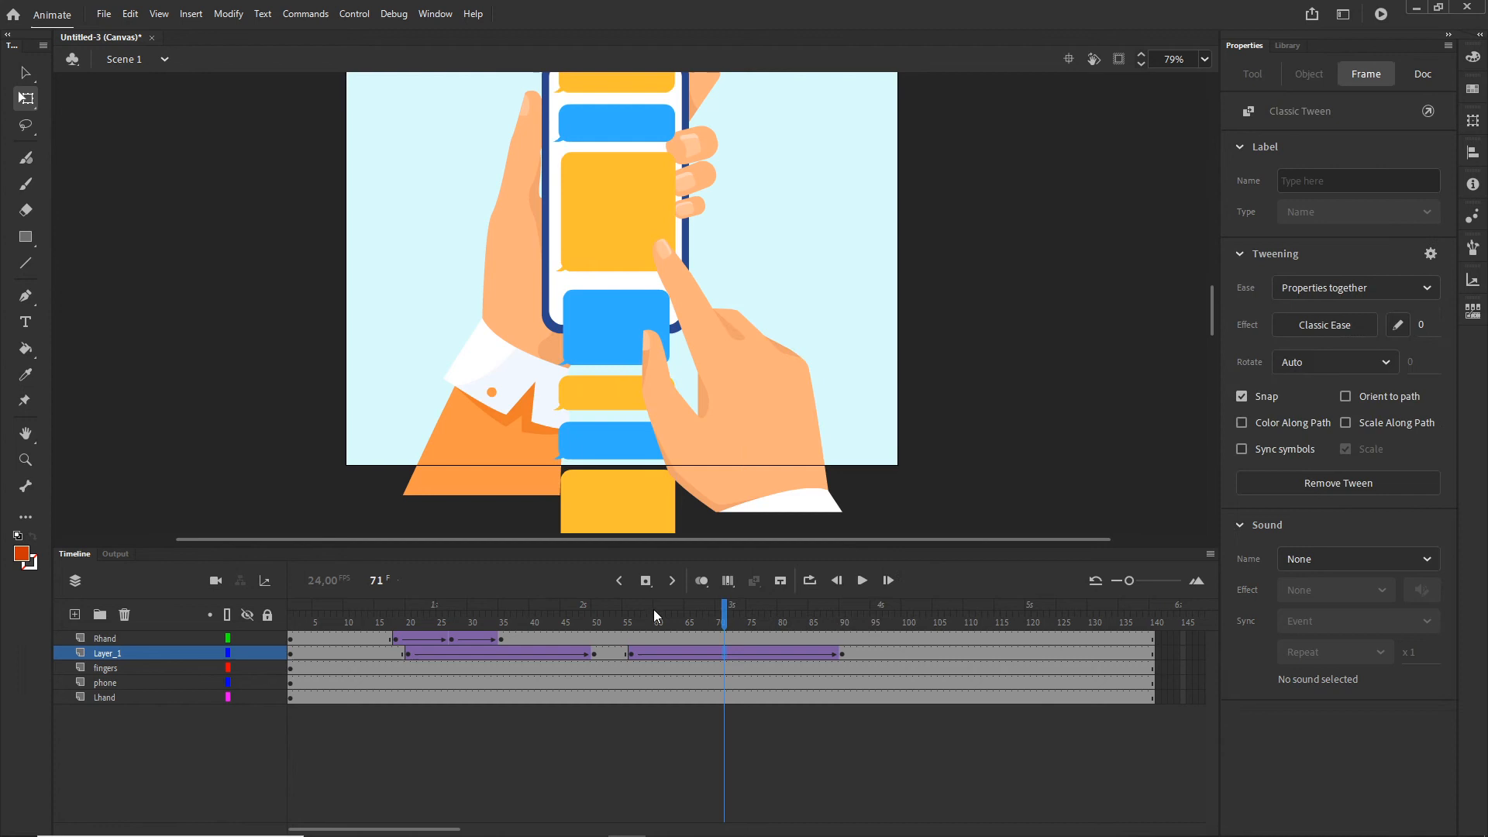
pyautogui.click(630, 653)
pyautogui.click(1332, 333)
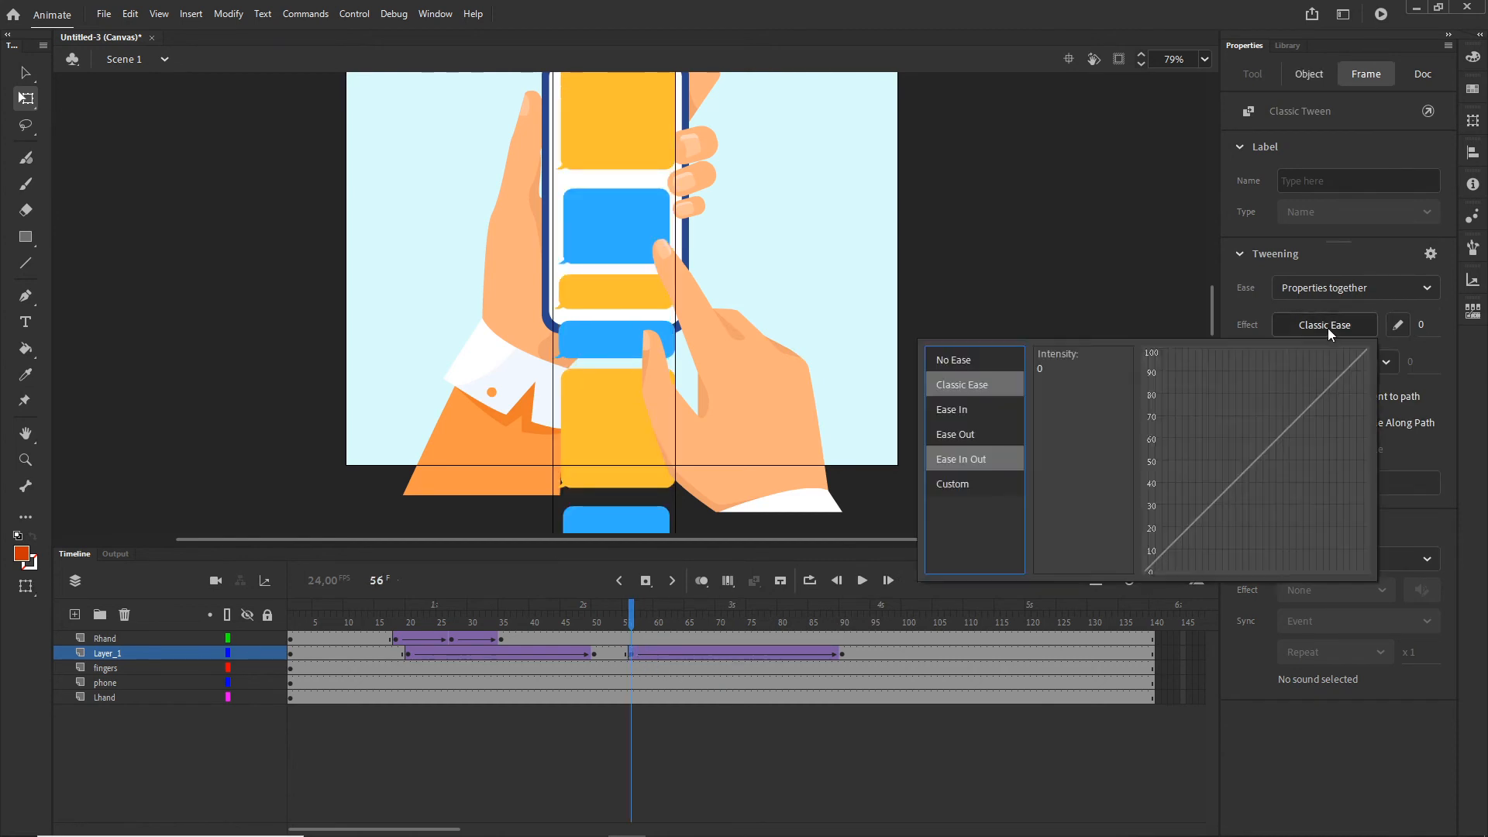
pyautogui.click(972, 457)
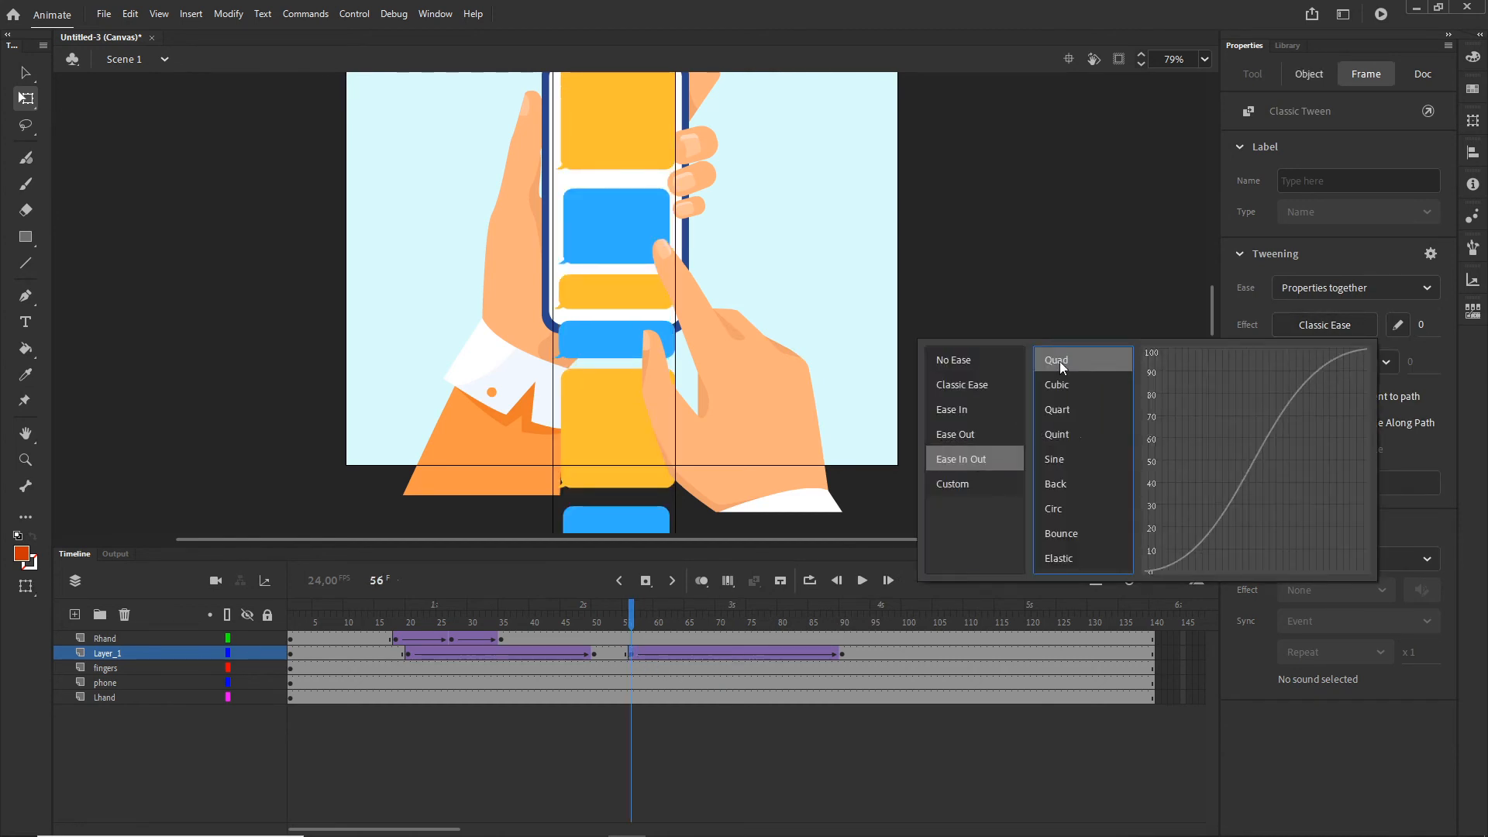
pyautogui.doubleClick(1058, 362)
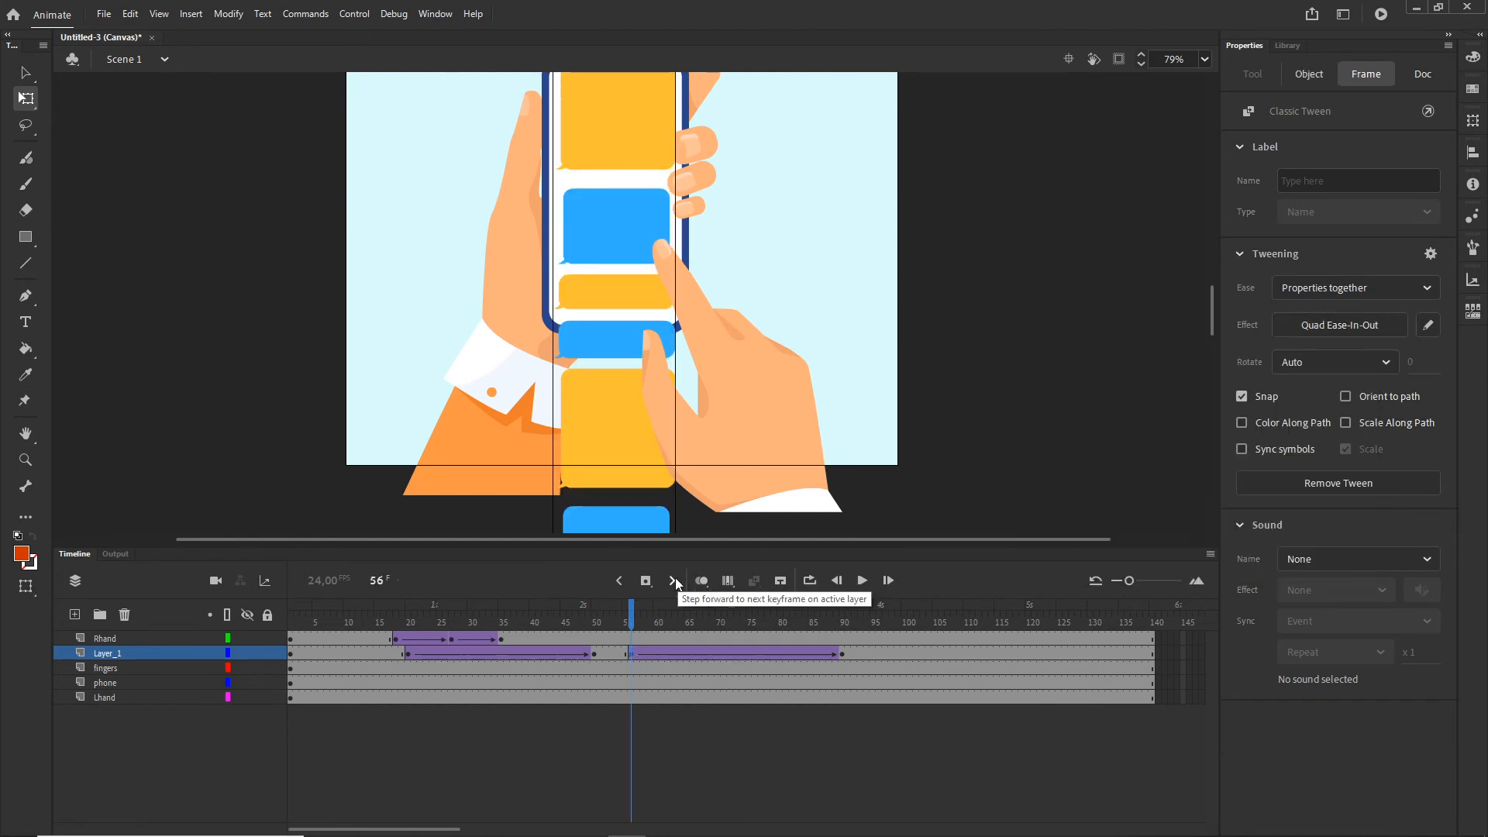
# Step: Duplicate the Rhand tween frames 18 to 35 to start at frame 53 and preview the timeline through frame 91
pyautogui.click(500, 637)
pyautogui.keyDown('shift'); pyautogui.click(398, 641); pyautogui.keyUp('shift')
pyautogui.click(398, 638)
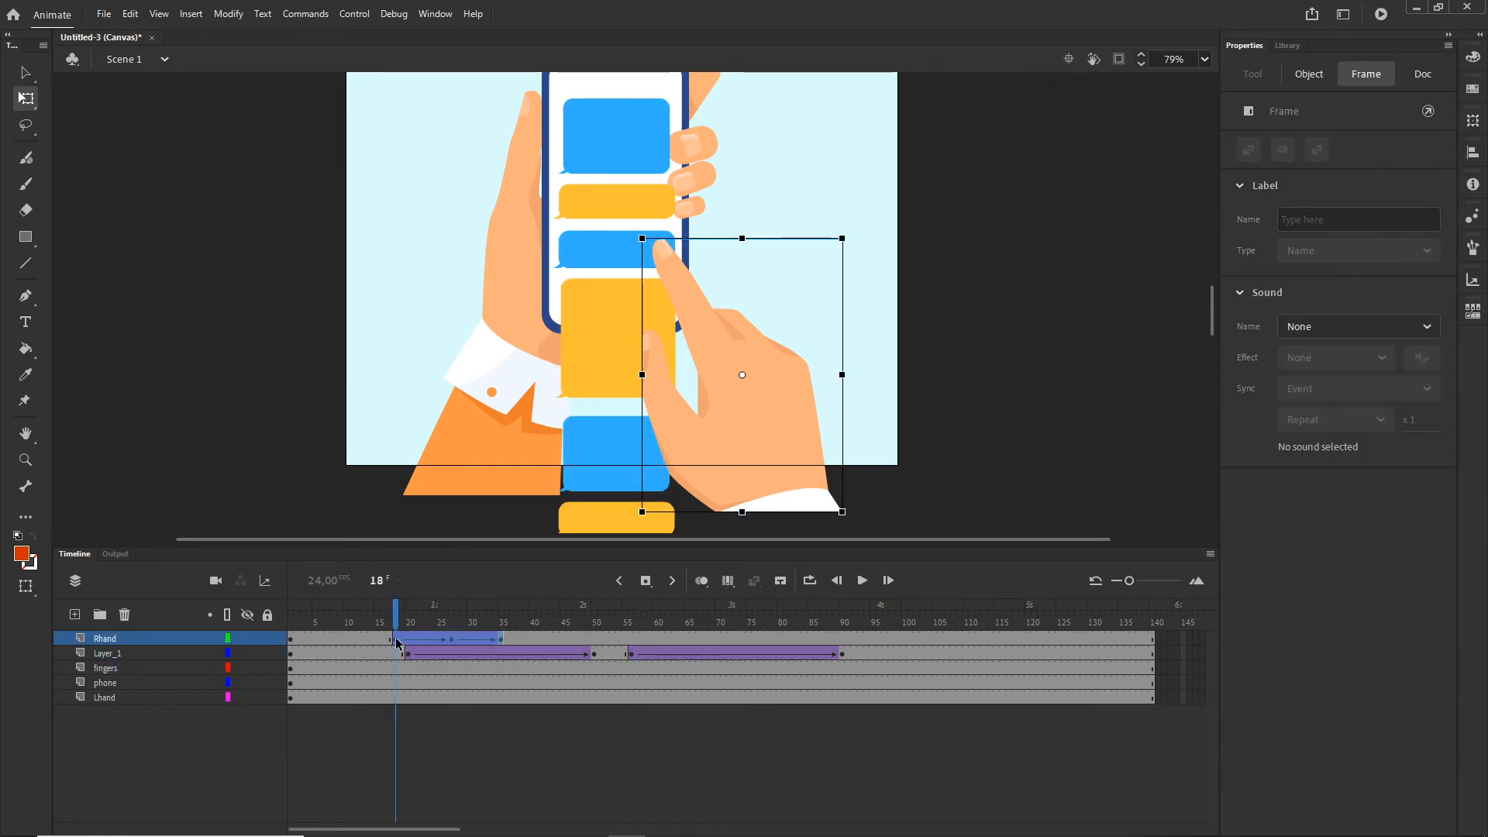
pyautogui.moveTo(396, 639); pyautogui.dragTo(612, 625)
pyautogui.click(392, 622)
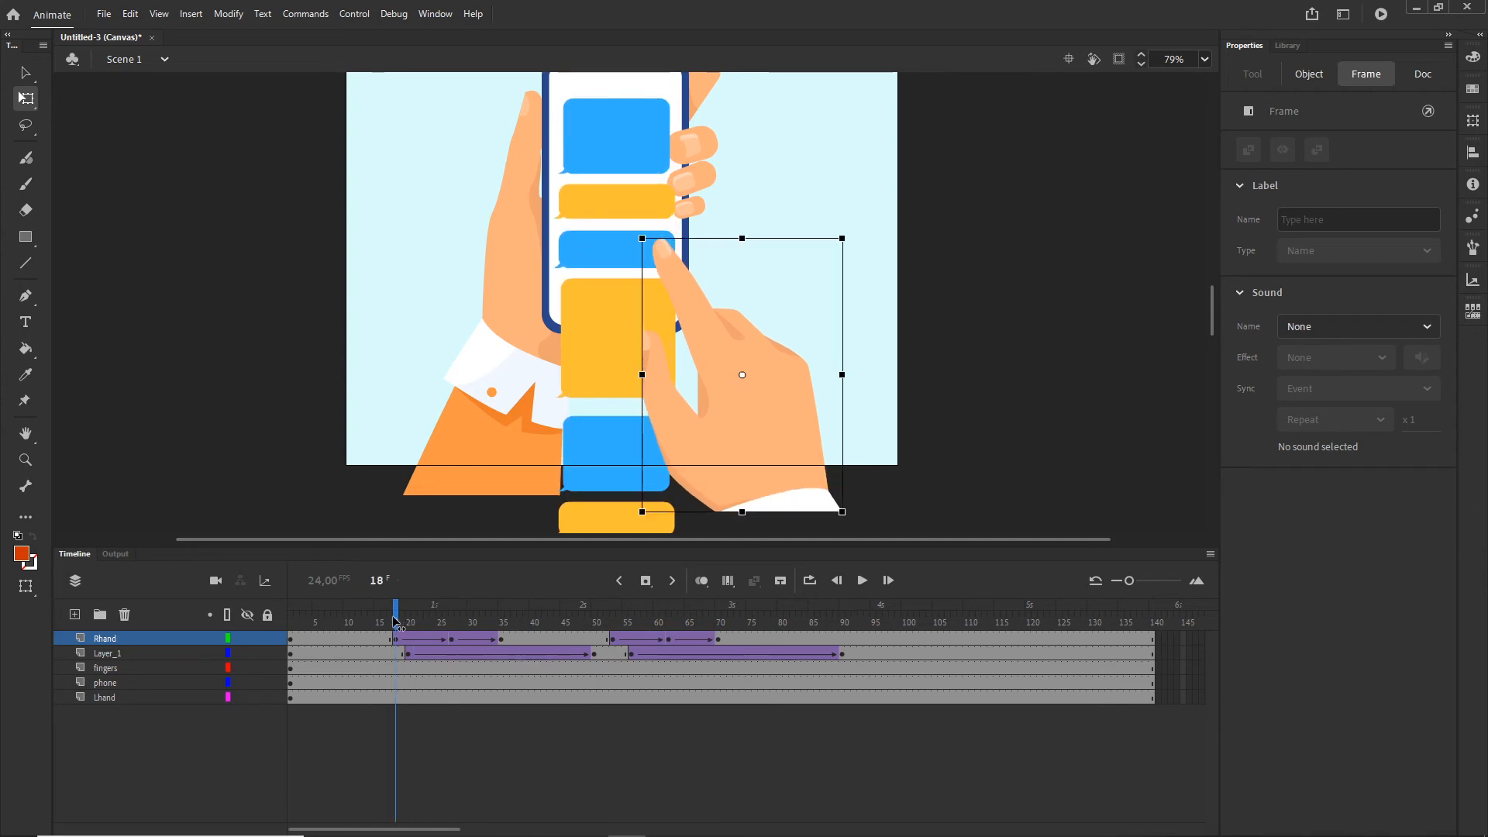
pyautogui.moveTo(394, 621); pyautogui.dragTo(849, 645)
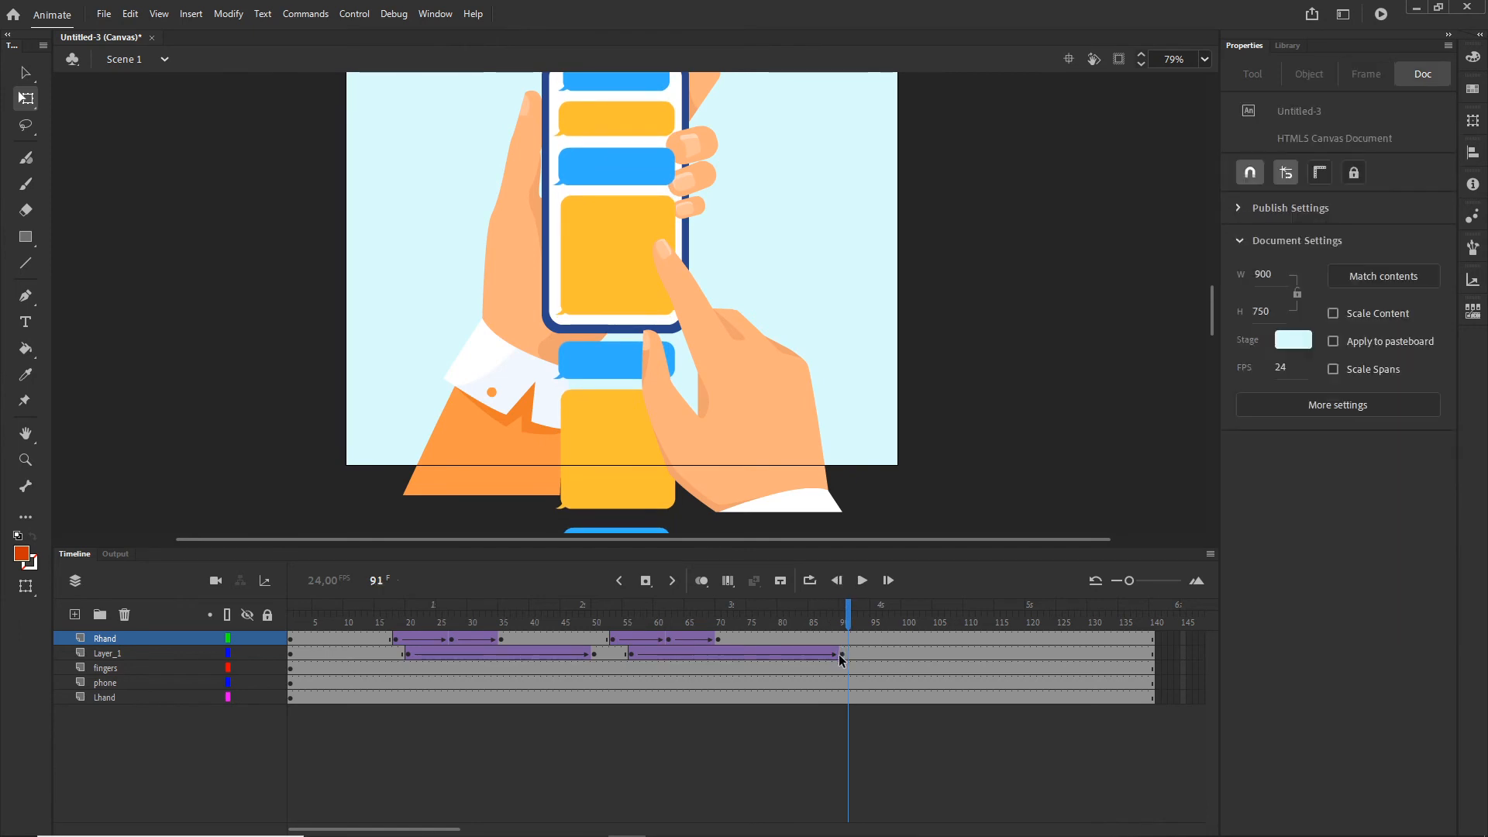
# Step: Shift the bubble column further straight up at Layer_1's existing frame 90 keyframe to lengthen the second scroll
pyautogui.click(839, 654)
pyautogui.hotkey('shift', 'Up')
pyautogui.hotkey('shift', 'Up')
pyautogui.hotkey('shift', 'Up')
pyautogui.hotkey('shift', 'Up')
pyautogui.hotkey('shift', 'Up')
pyautogui.hotkey('shift', 'Up')
pyautogui.hotkey('shift', 'Up')
pyautogui.hotkey('shift', 'Up')
pyautogui.hotkey('shift', 'Up')
pyautogui.hotkey('shift', 'Up')
pyautogui.hotkey('shift', 'Up')
pyautogui.hotkey('shift', 'Up')
pyautogui.hotkey('shift', 'Up')
pyautogui.hotkey('shift', 'Up')
pyautogui.hotkey('shift', 'Up')
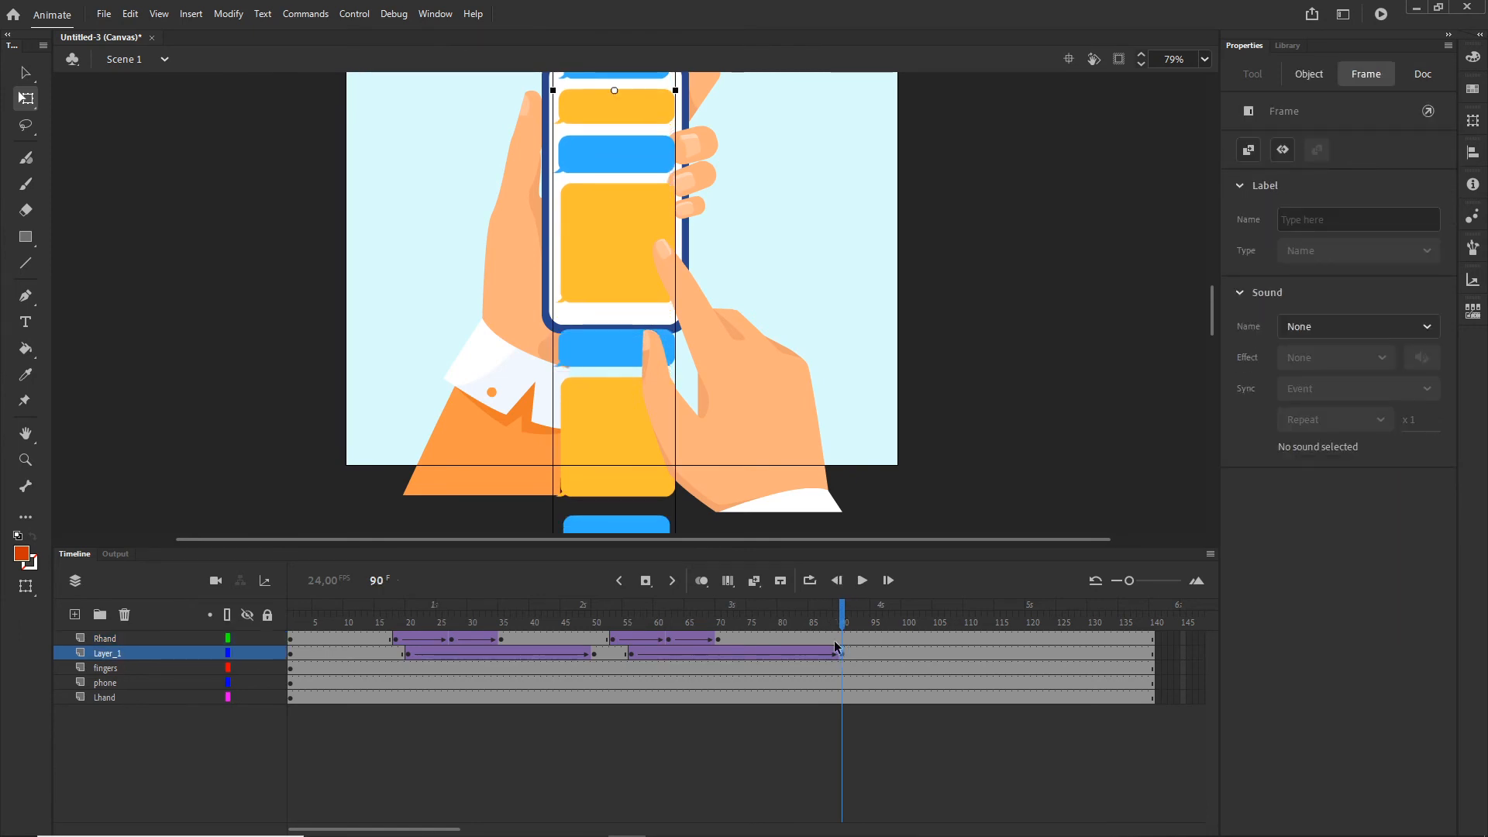
pyautogui.hotkey('shift', 'Up')
pyautogui.hotkey('shift', 'Up')
pyautogui.hotkey('shift', 'Up')
pyautogui.hotkey('shift', 'Up')
pyautogui.hotkey('shift', 'Up')
pyautogui.hotkey('shift', 'Up')
pyautogui.hotkey('shift', 'Up')
pyautogui.hotkey('shift', 'Up')
pyautogui.hotkey('shift', 'Up')
pyautogui.hotkey('shift', 'Up')
pyautogui.hotkey('shift', 'Up')
pyautogui.hotkey('shift', 'Up')
pyautogui.hotkey('shift', 'Up')
pyautogui.hotkey('shift', 'Up')
pyautogui.hotkey('shift', 'Up')
pyautogui.hotkey('shift', 'Up')
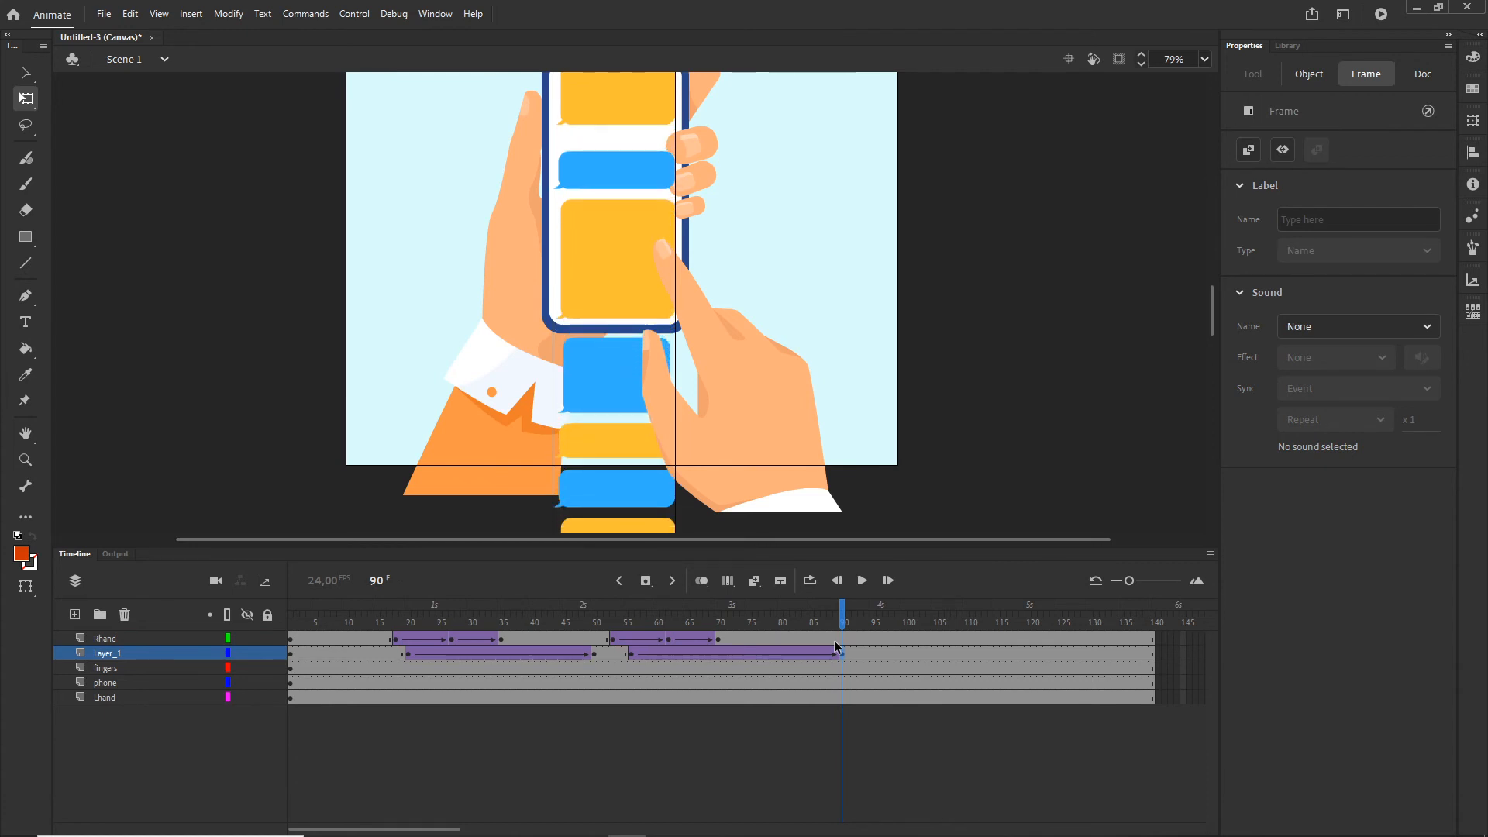
# Step: Insert Layer_1 keyframes at frames 97 and 129, and move the bubbles up at frame 129 until the last one reaches the phone's lower edge
pyautogui.click(884, 651)
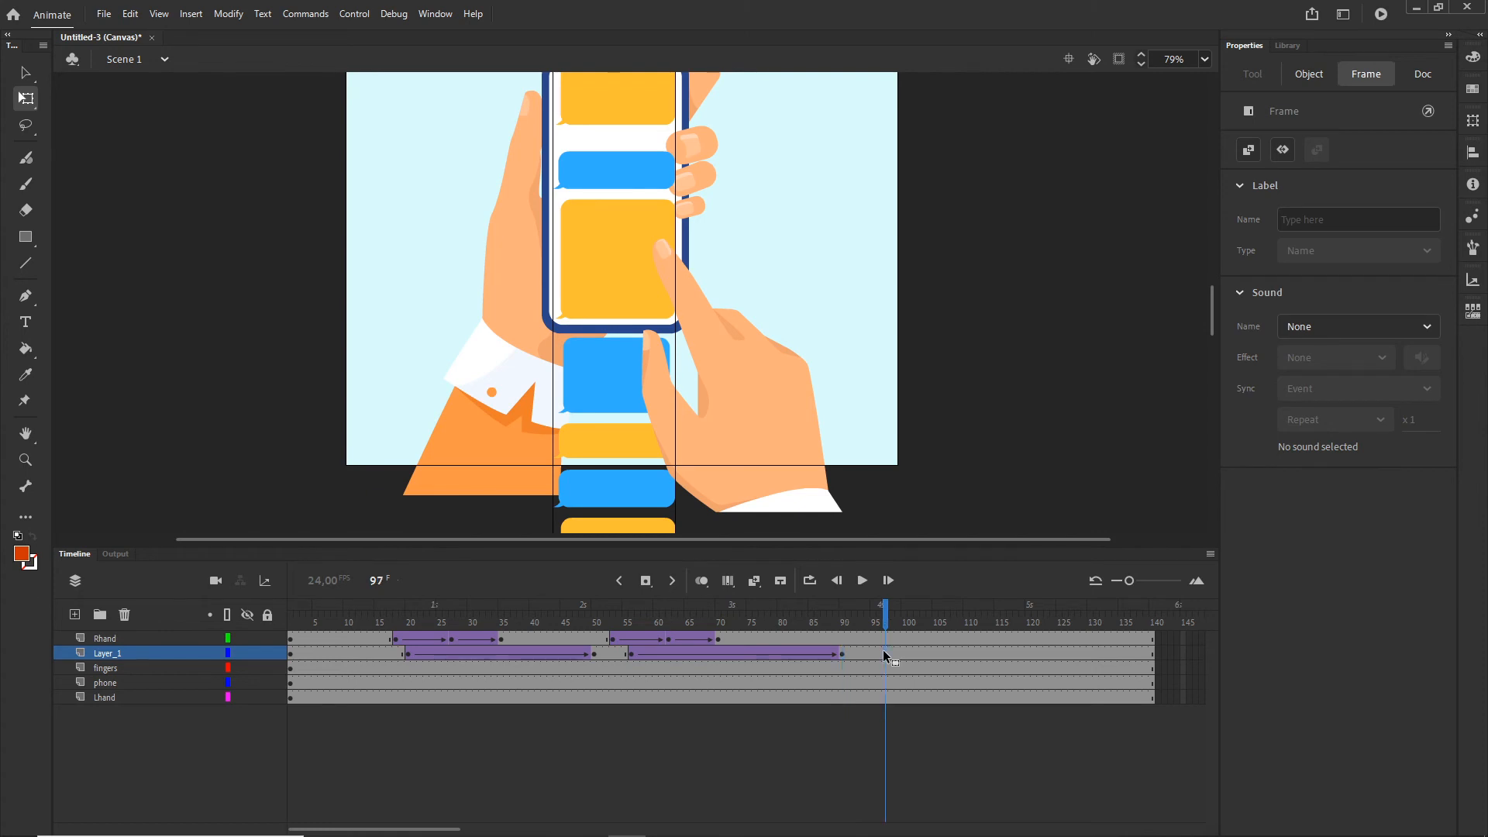
pyautogui.click(1082, 652)
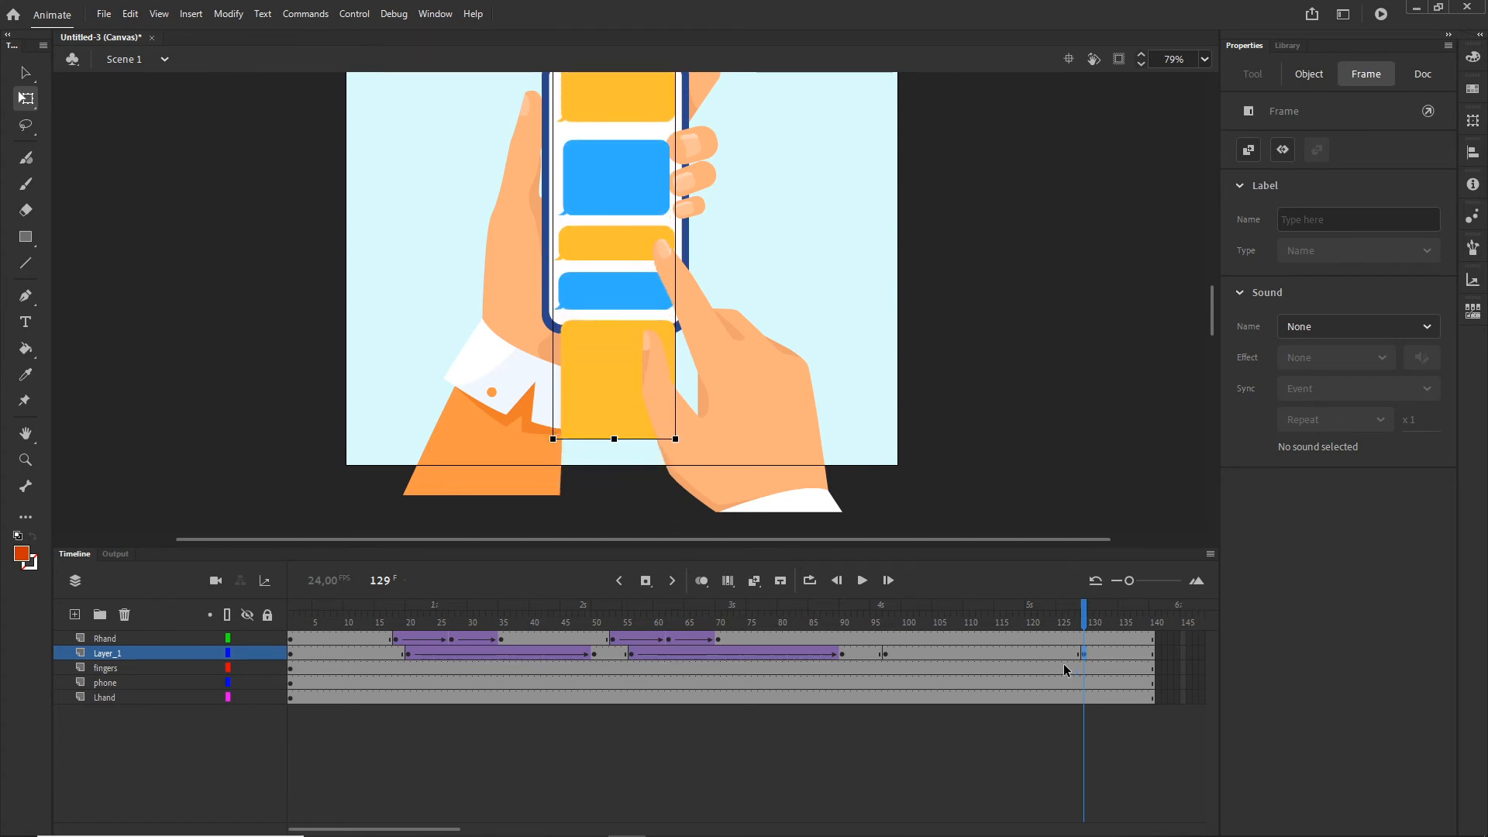
# Step: Create a classic tween on Layer_1 between frames 97 and 129 and apply the Quad Ease-In-Out effect
pyautogui.click(1010, 653)
pyautogui.rightClick(1011, 652)
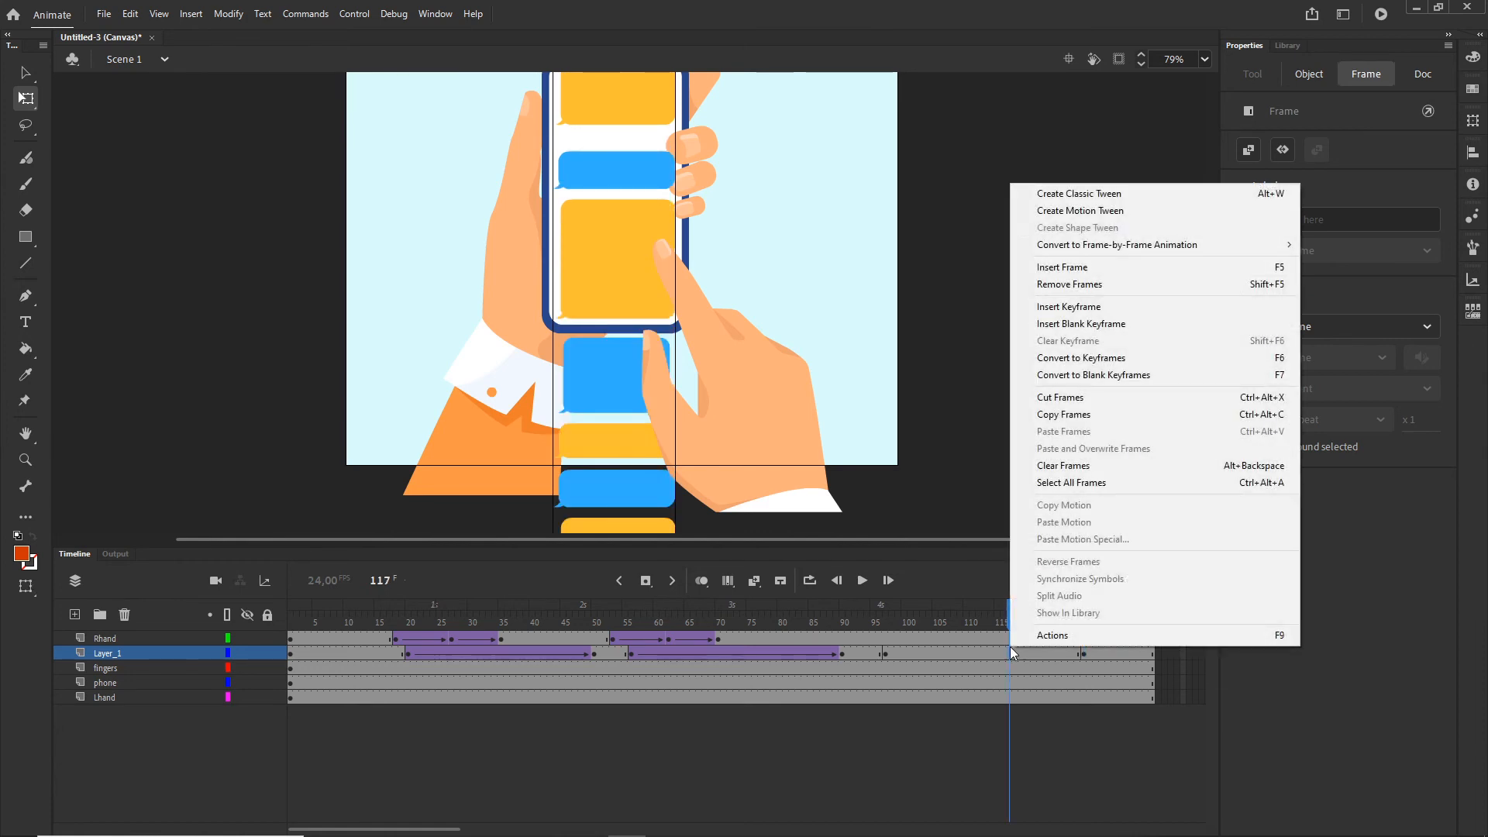
pyautogui.click(1096, 195)
pyautogui.click(888, 653)
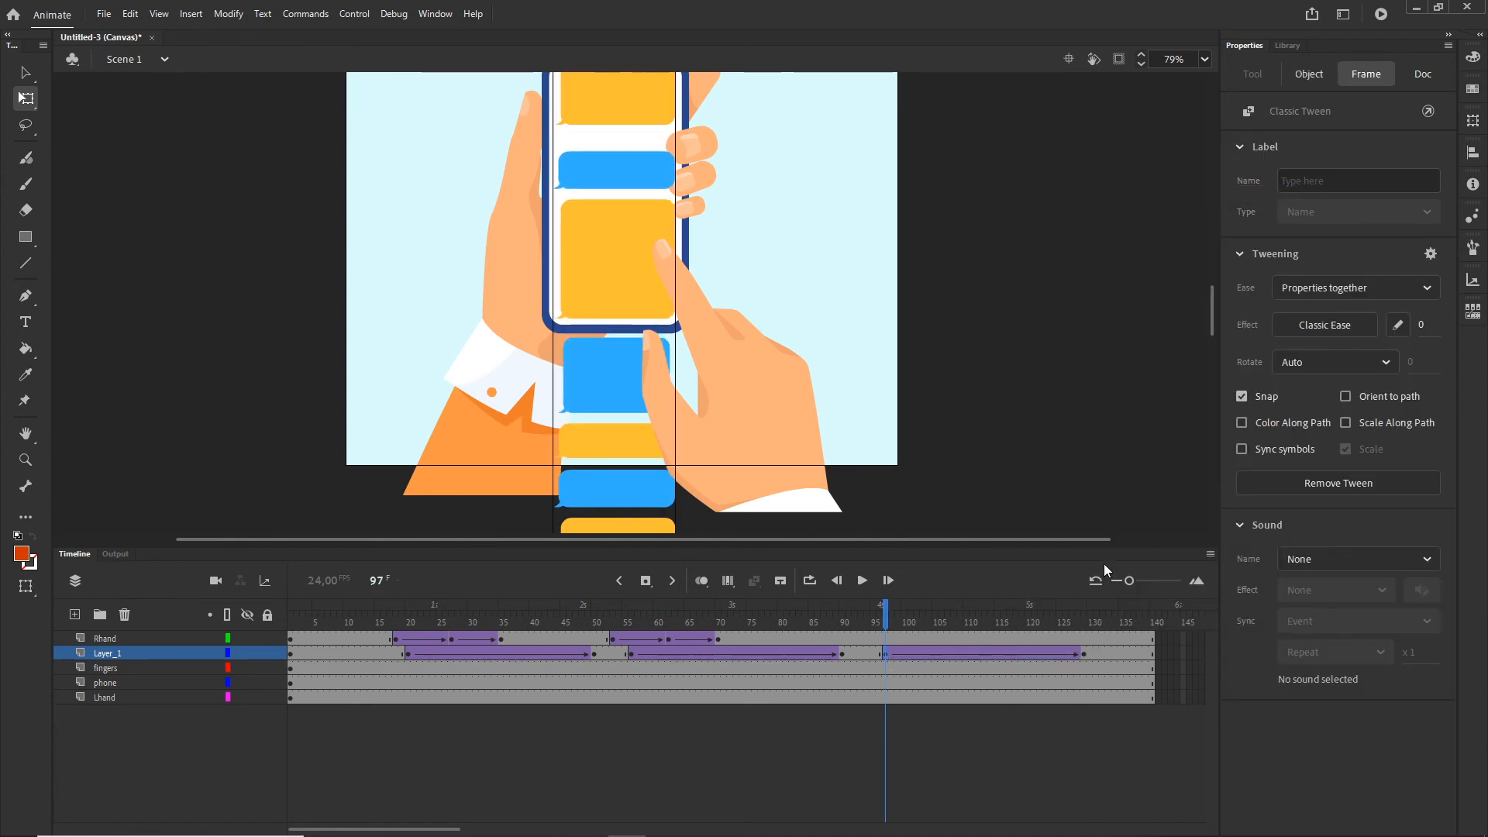
pyautogui.click(1300, 333)
pyautogui.click(968, 459)
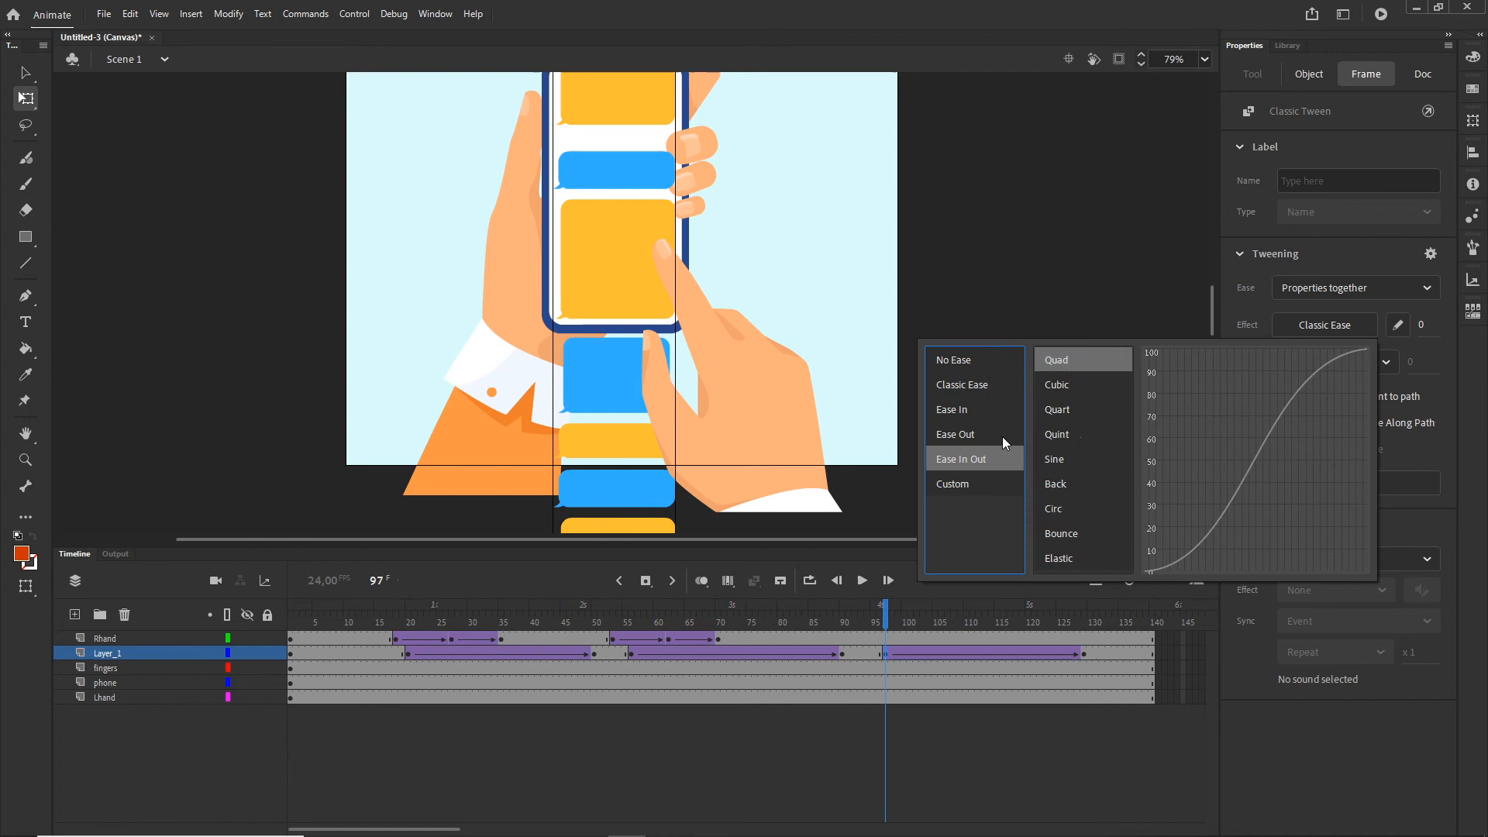
pyautogui.click(1062, 360)
# Step: Duplicate the second Rhand tween, frames 53 to 70, to start at frame 95 for the third scroll
pyautogui.click(718, 637)
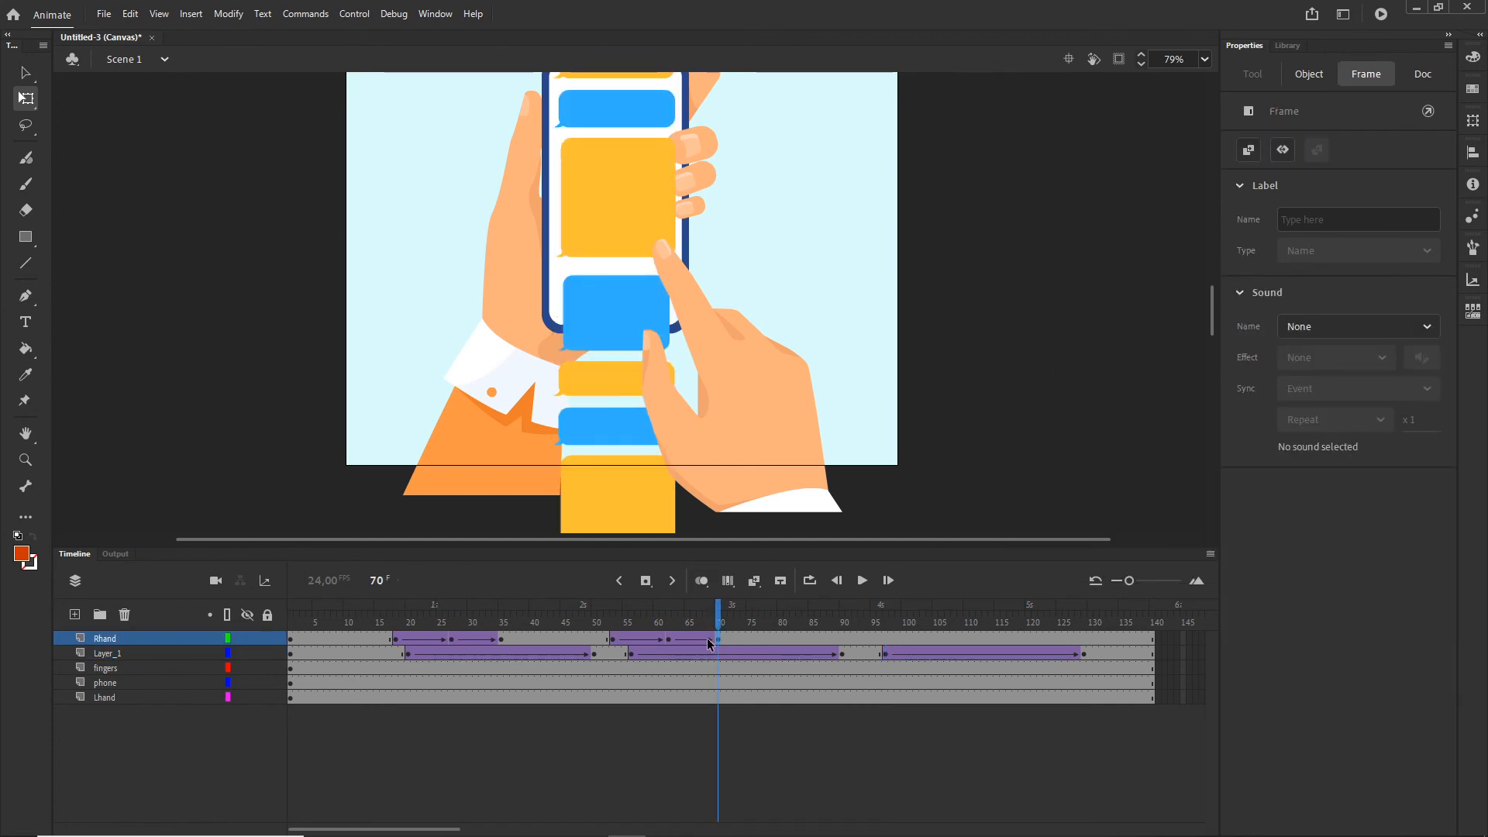
pyautogui.click(612, 638)
pyautogui.moveTo(614, 642); pyautogui.dragTo(328, 620)
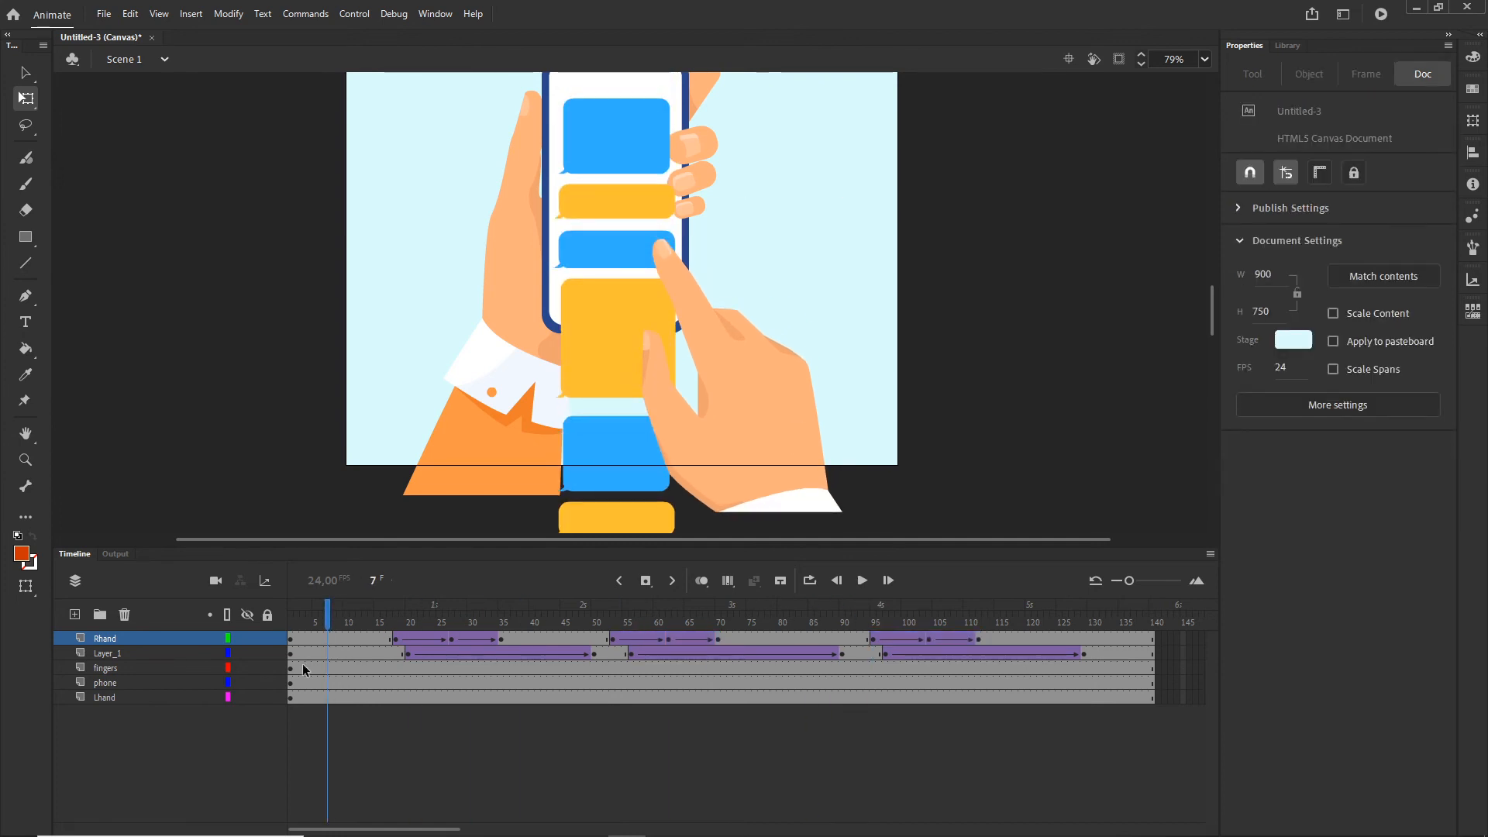
# Step: Test the movie in the browser to check the three scrolls, and return to Animate's timeline
pyautogui.hotkey('ctrl', 'Return')
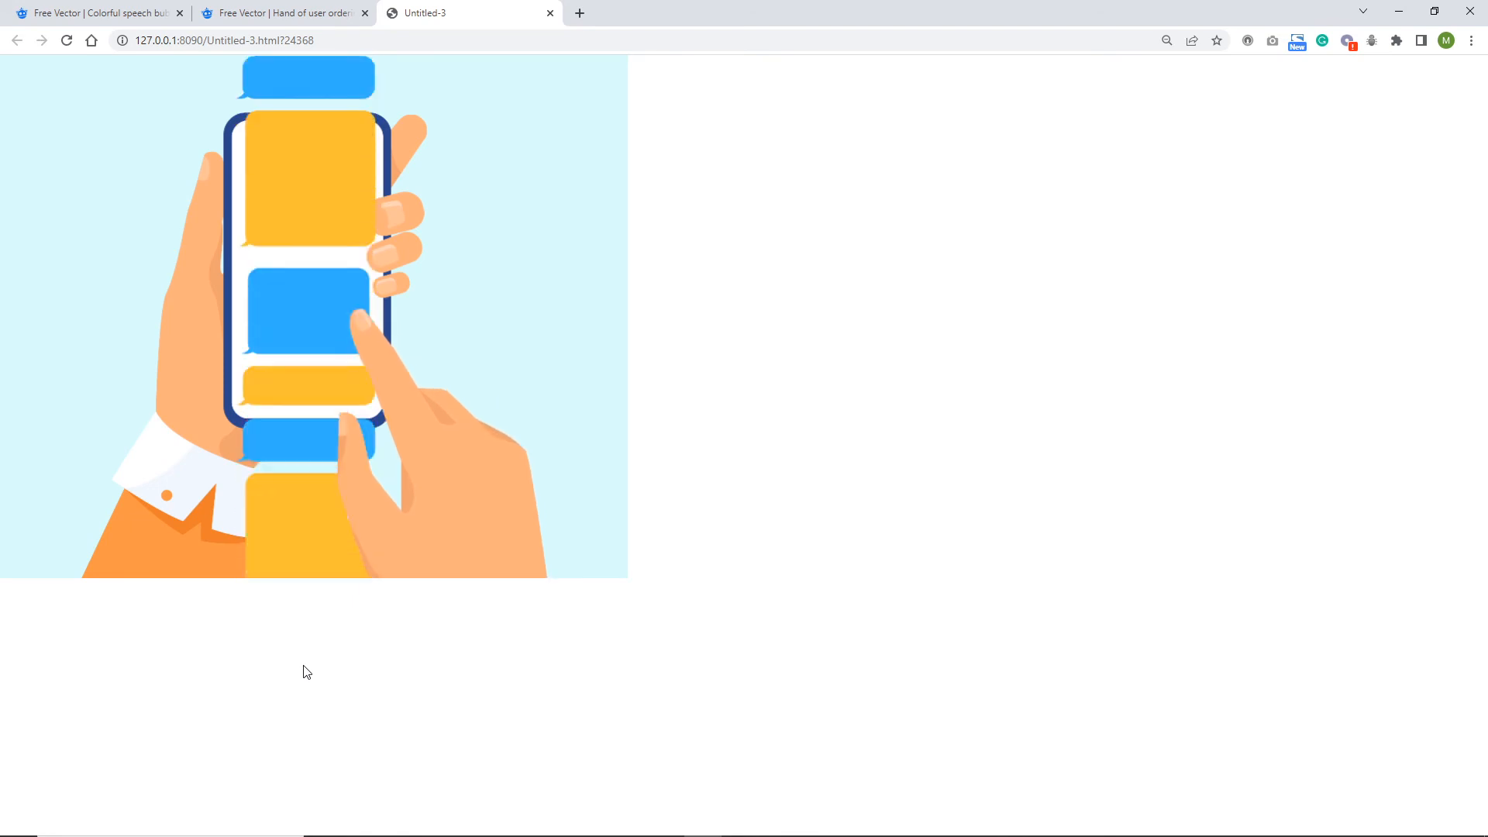
pyautogui.click(1414, 13)
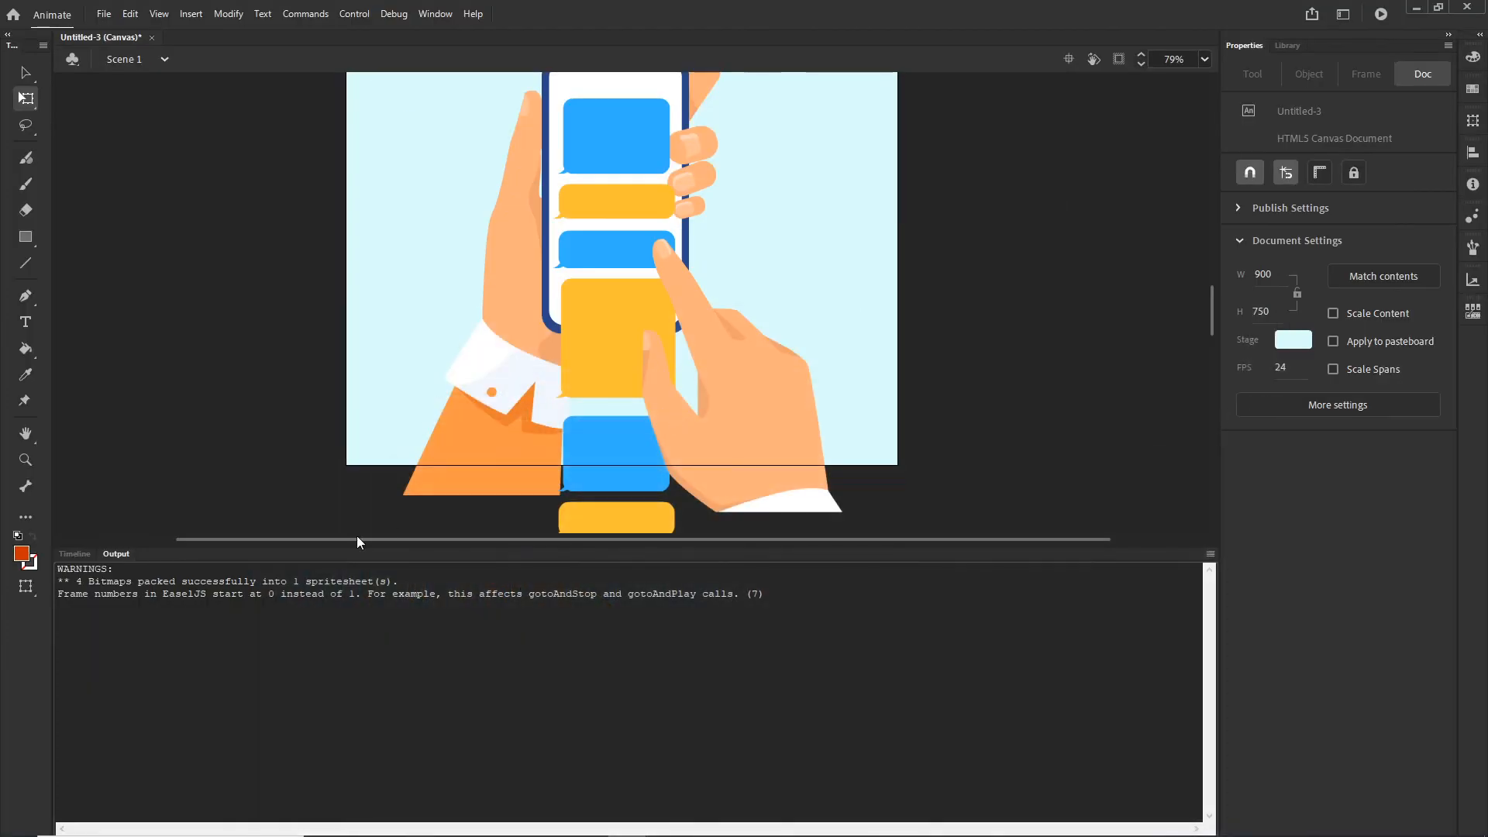
pyautogui.click(74, 553)
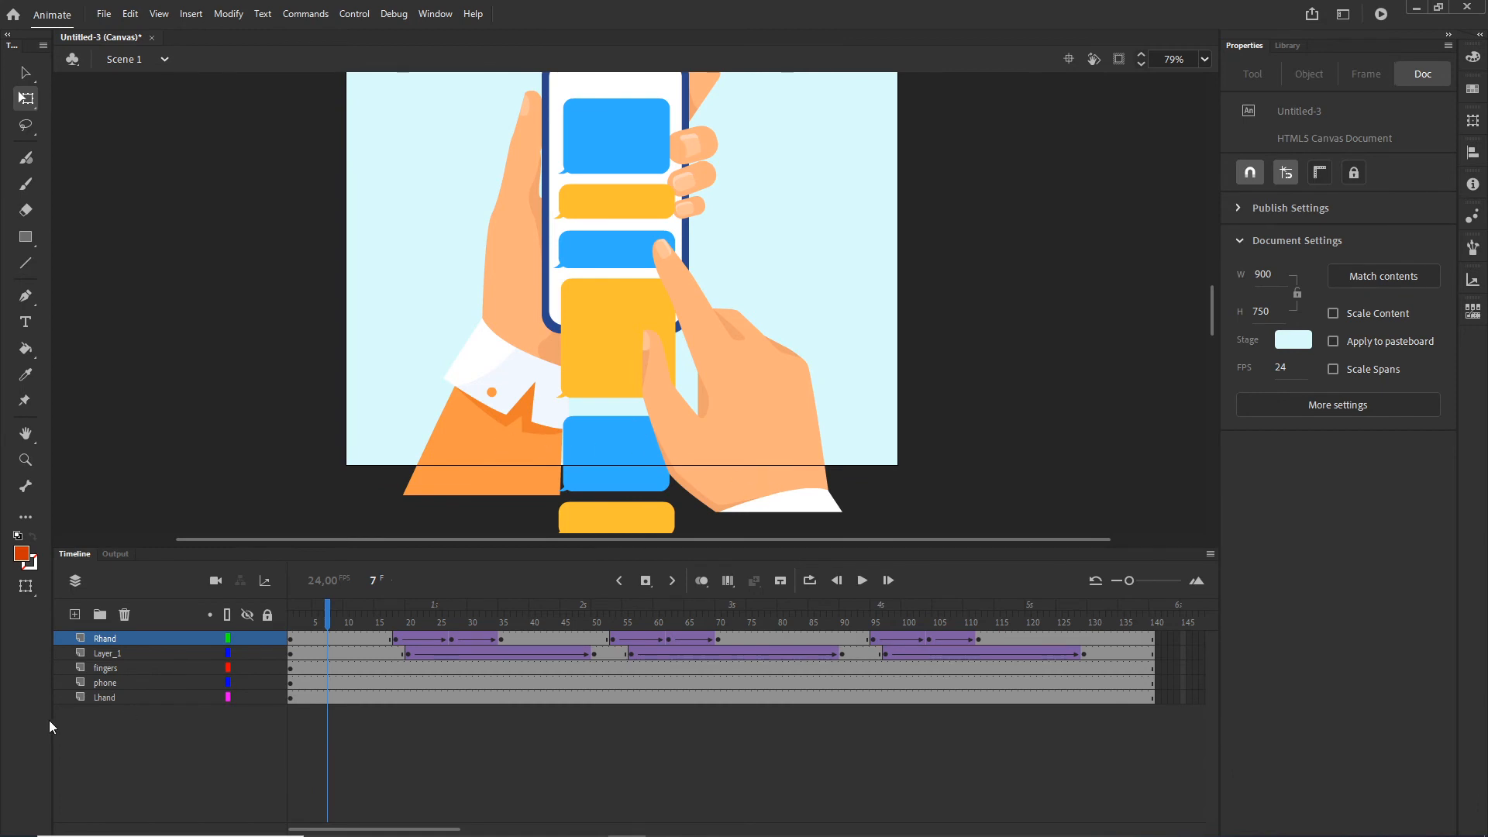
# Step: Add a new layer above Layer_1, name it "mask", and accept the layer name correction
pyautogui.click(102, 654)
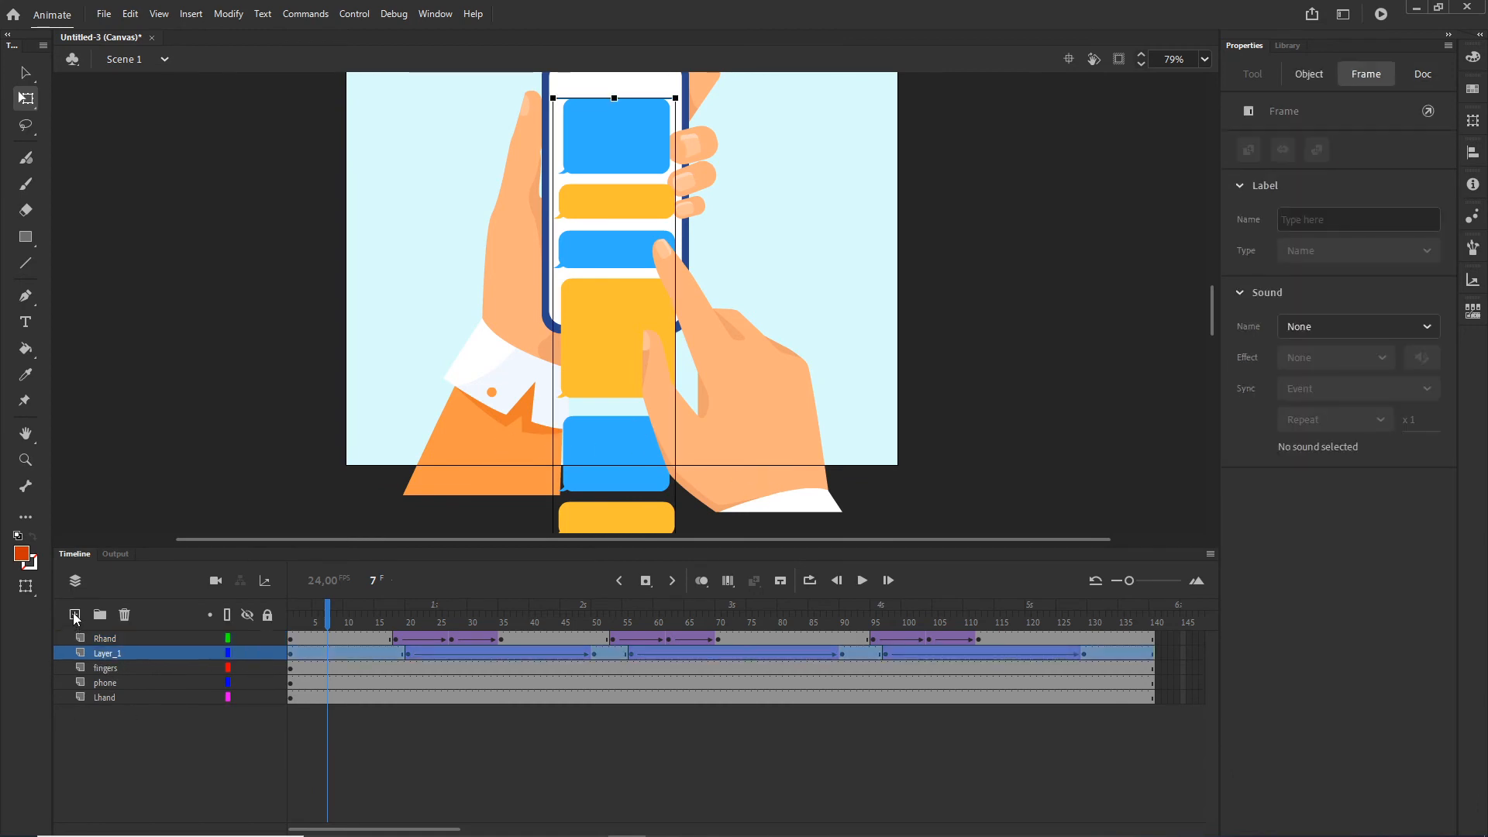
pyautogui.click(75, 616)
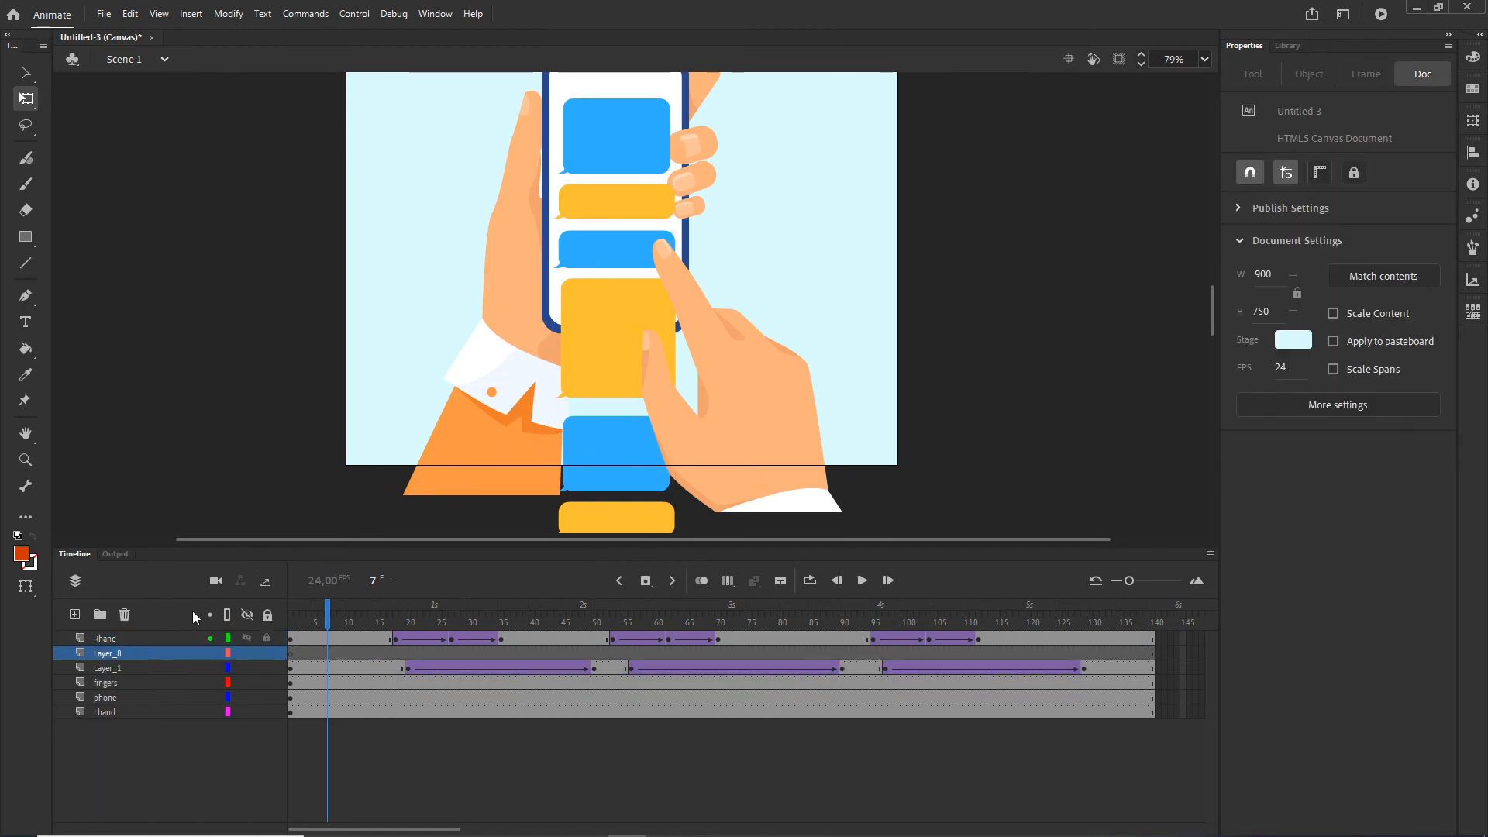
pyautogui.doubleClick(108, 653)
pyautogui.write('ma')
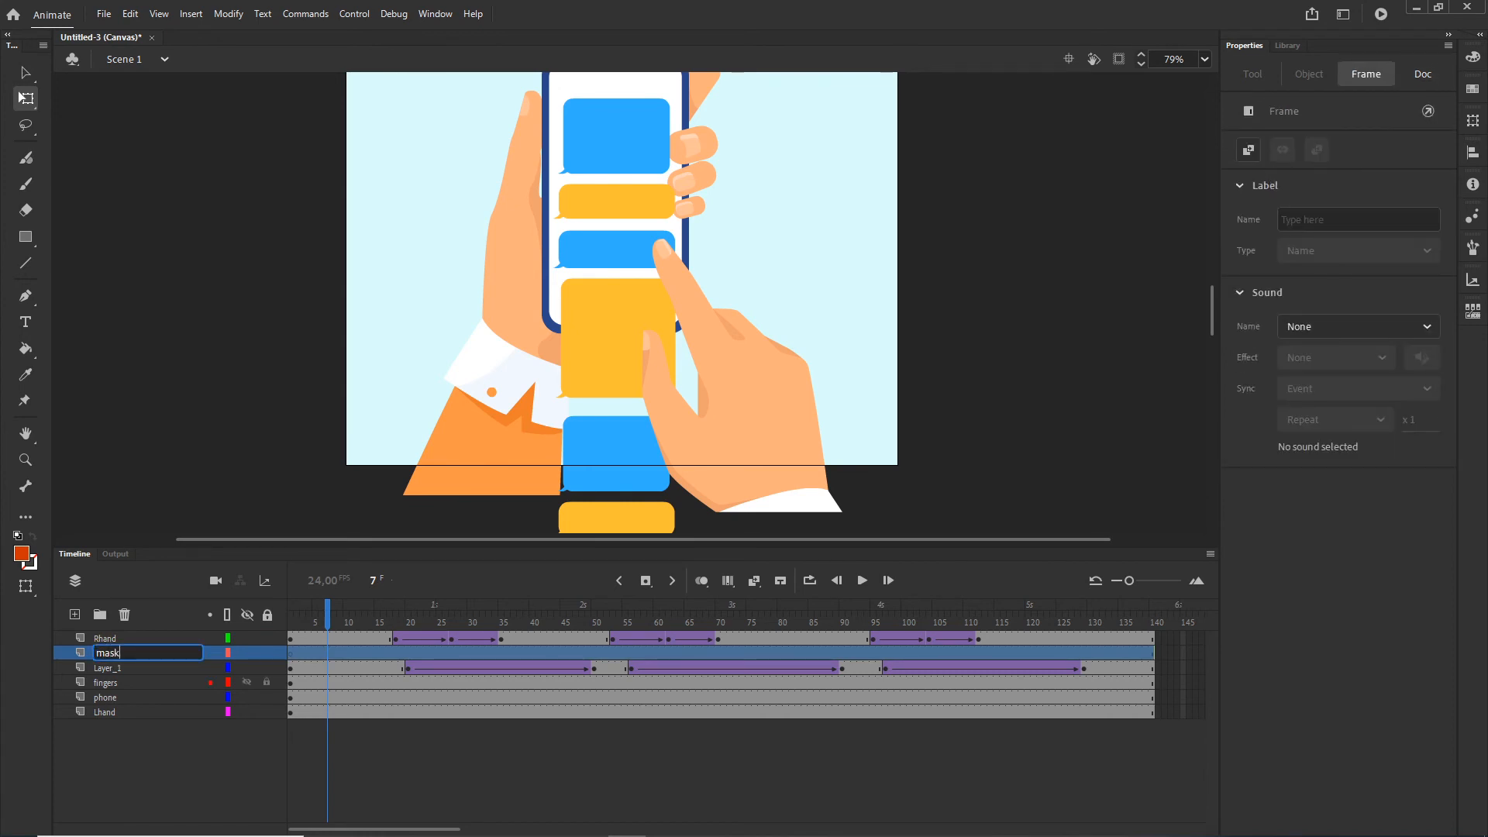
pyautogui.write('sk')
pyautogui.press('Return')
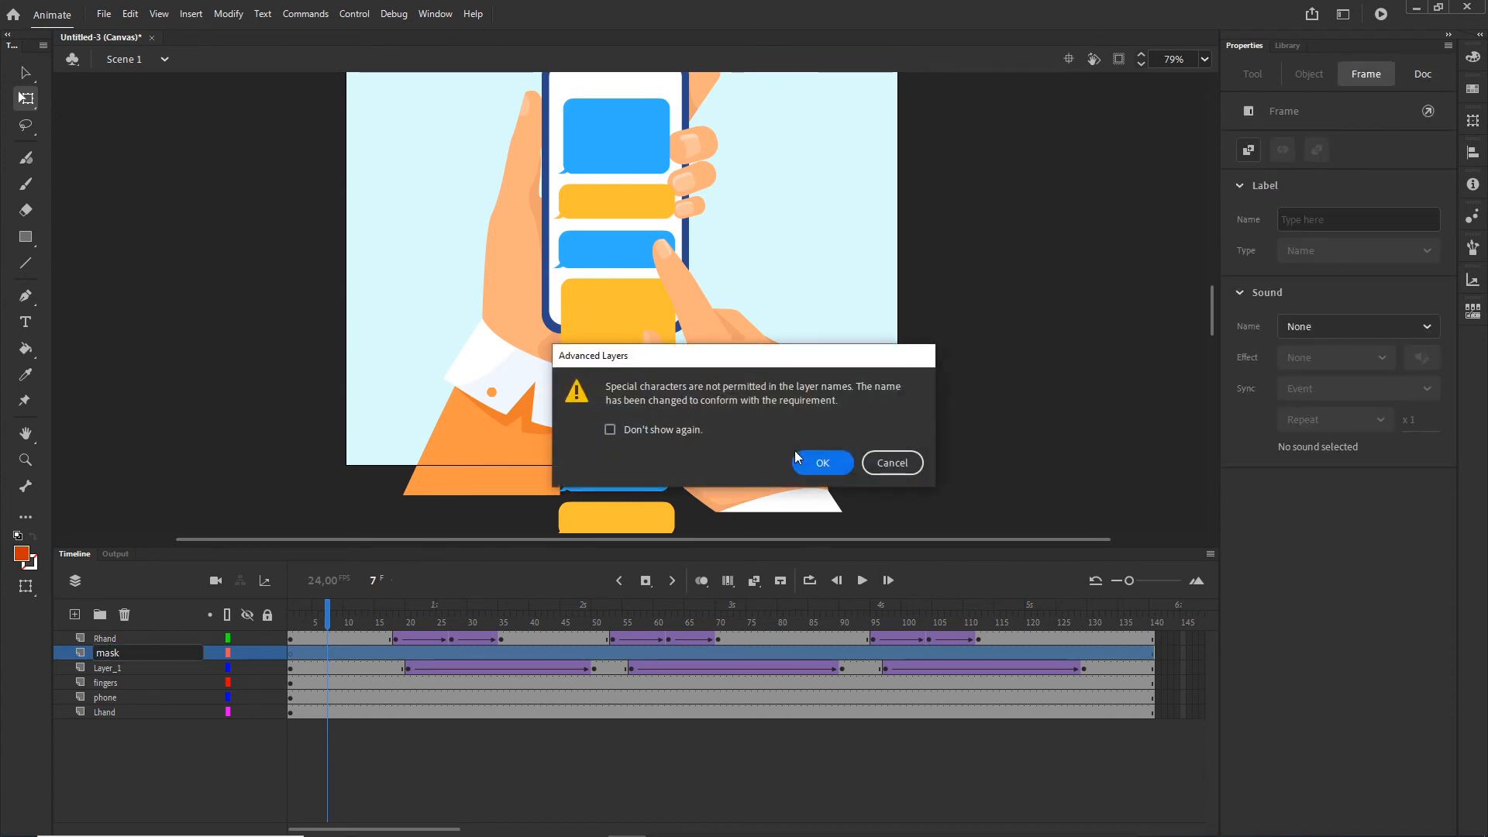
pyautogui.click(798, 457)
# Step: Hide Layer_1 and draw a strokeless red rectangle, about 221 by 411 px, over the phone screen on the mask layer
pyautogui.press('r')
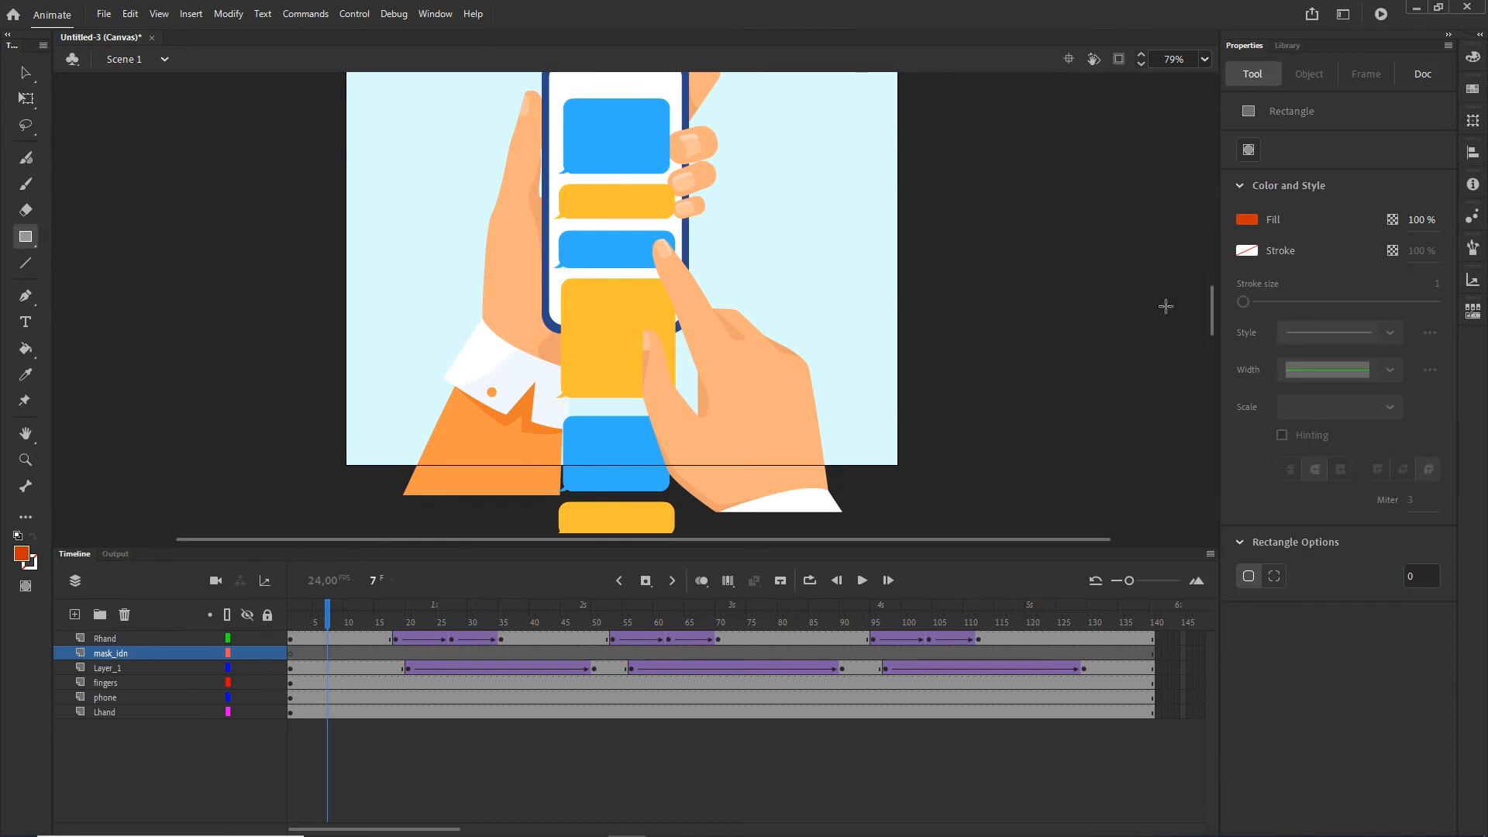
pyautogui.moveTo(827, 220); pyautogui.dragTo(831, 333)
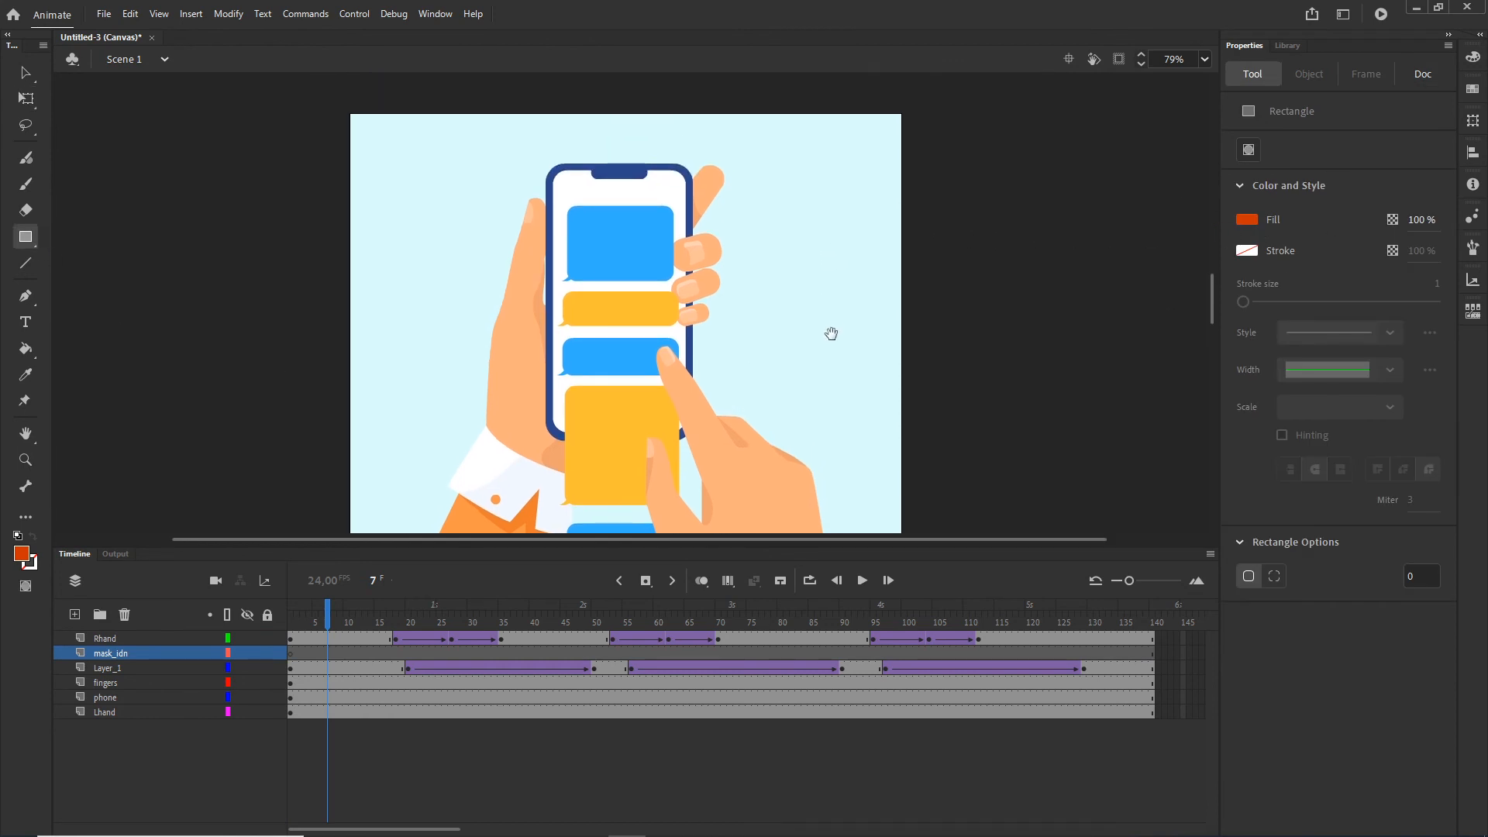
pyautogui.scroll(2, 714, 398)
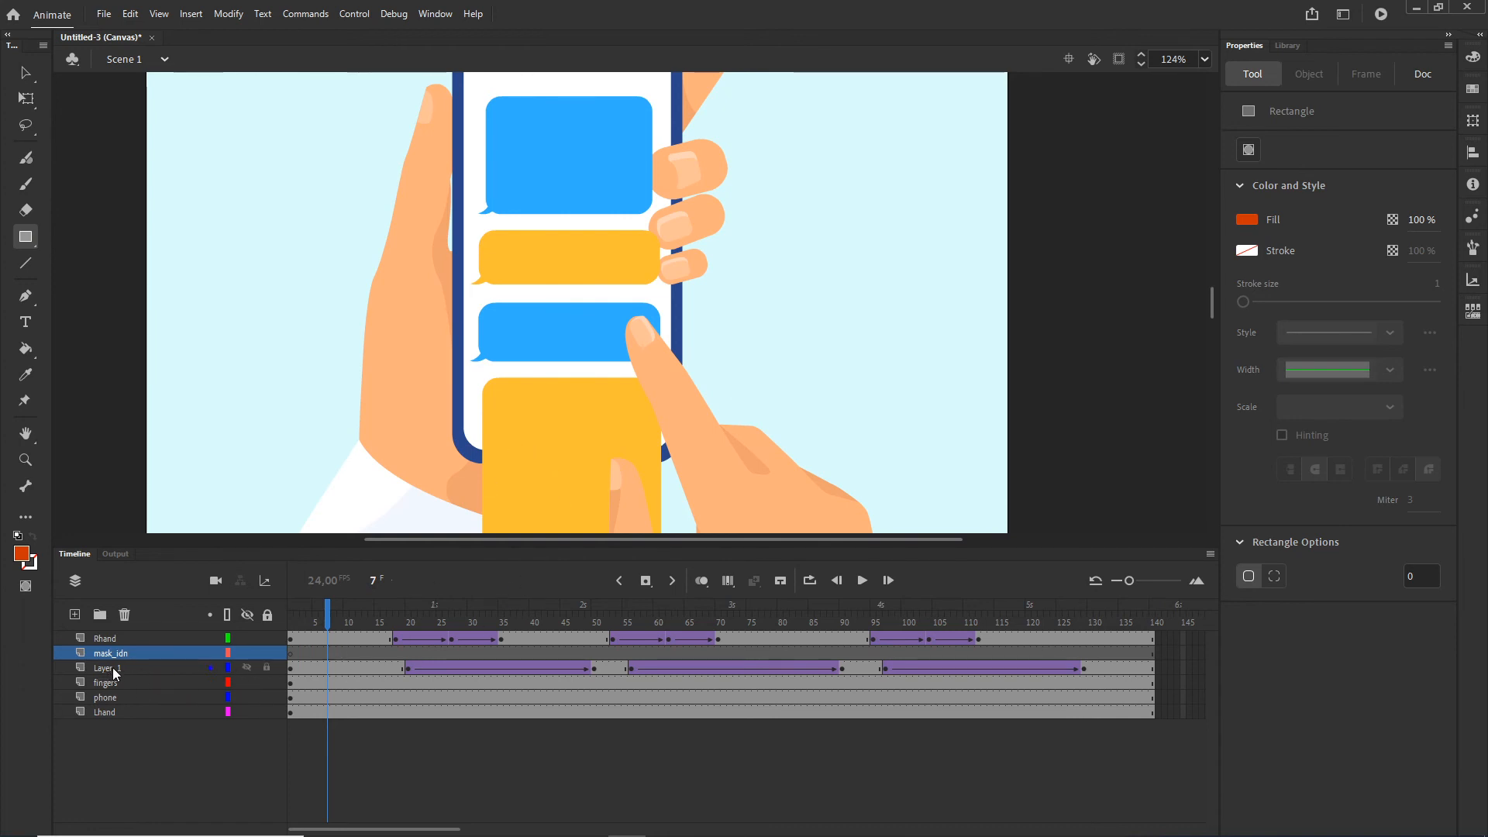
pyautogui.click(247, 667)
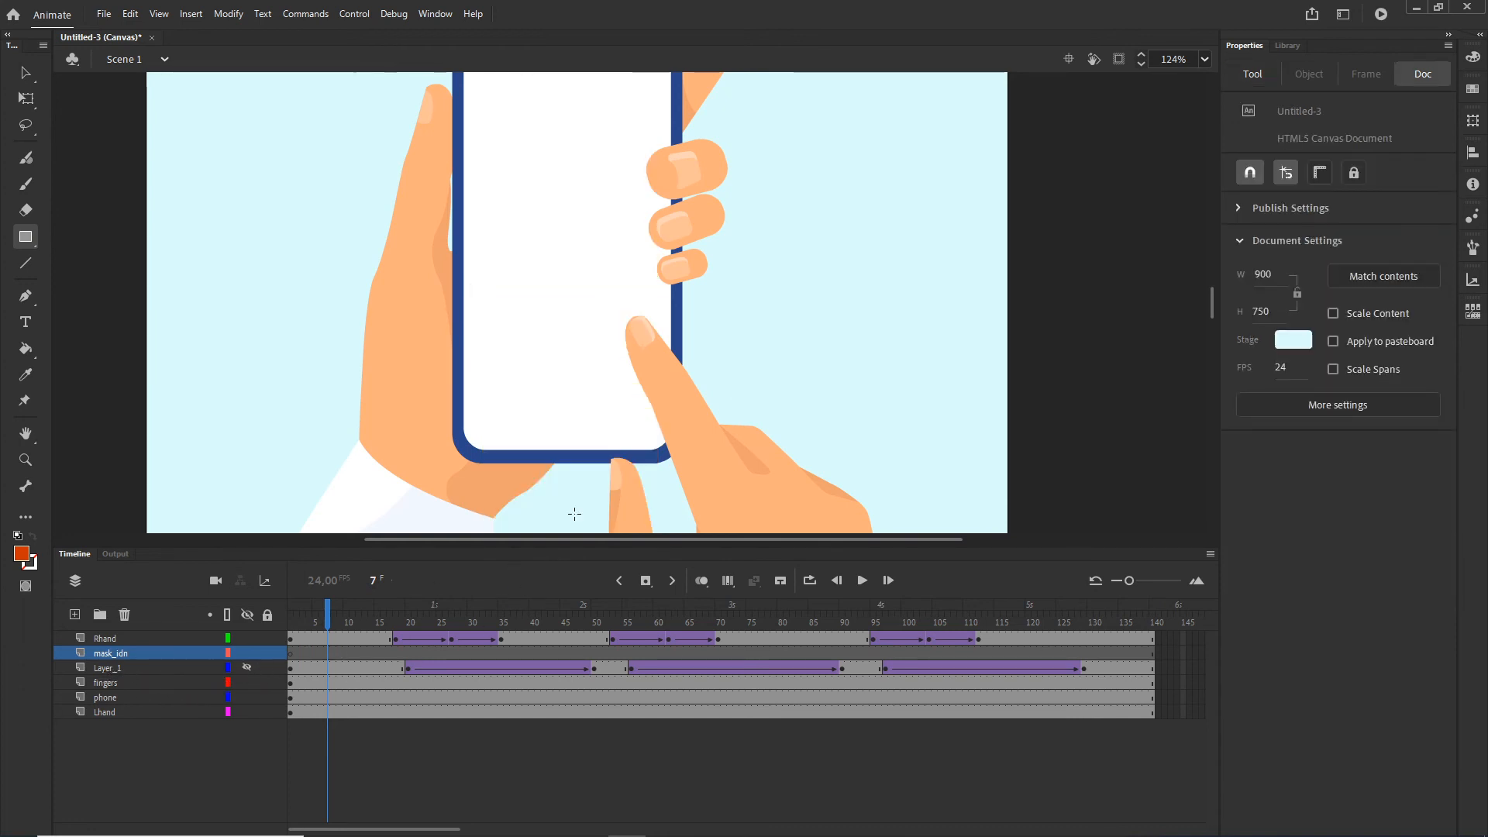
pyautogui.moveTo(698, 428); pyautogui.dragTo(655, 503)
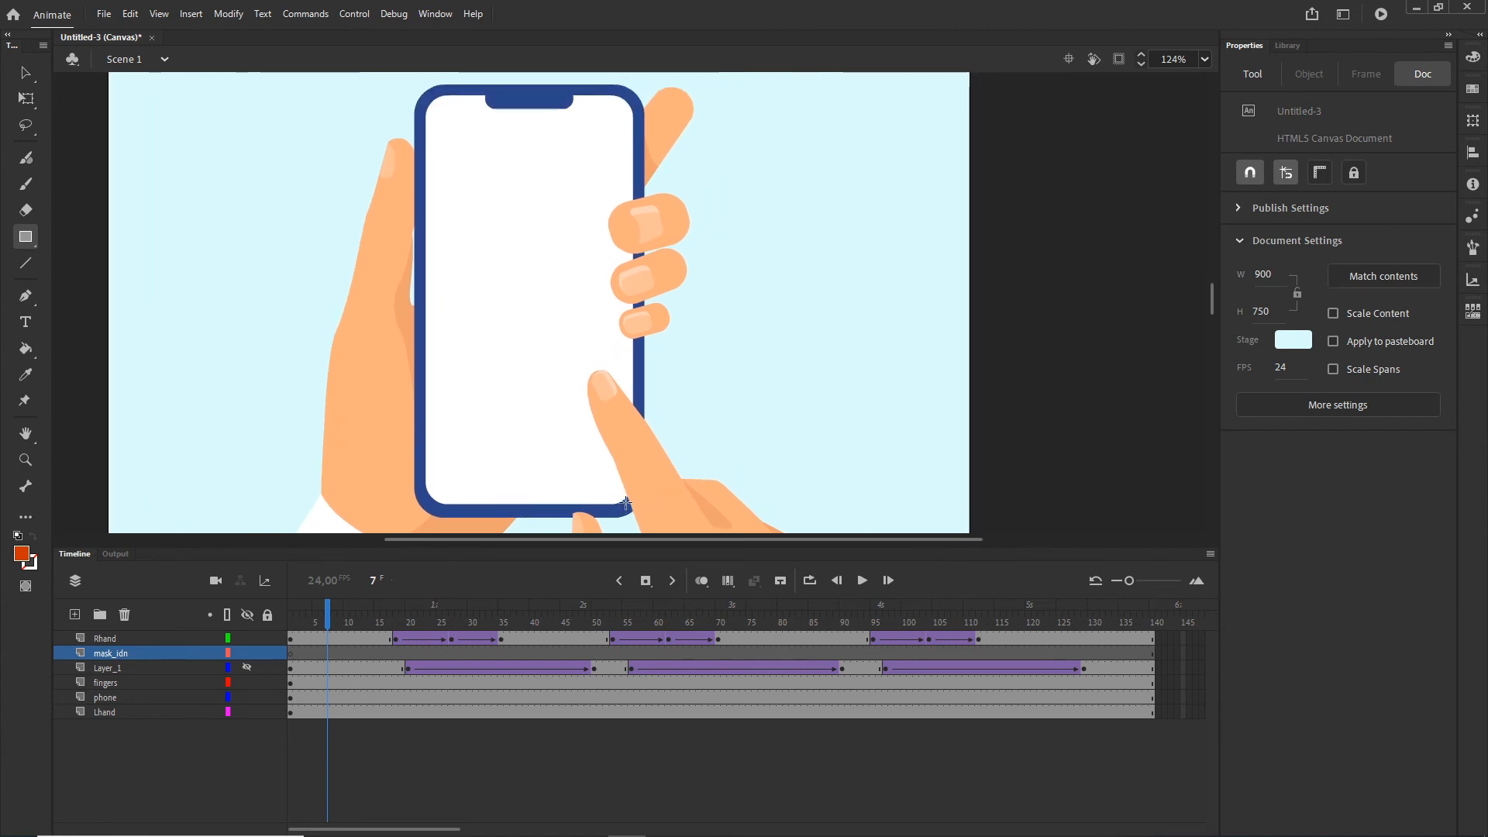
pyautogui.moveTo(640, 503)
pyautogui.mouseDown()
pyautogui.moveTo(522, 442)
pyautogui.moveTo(439, 302)
pyautogui.moveTo(428, 107)
pyautogui.mouseUp()
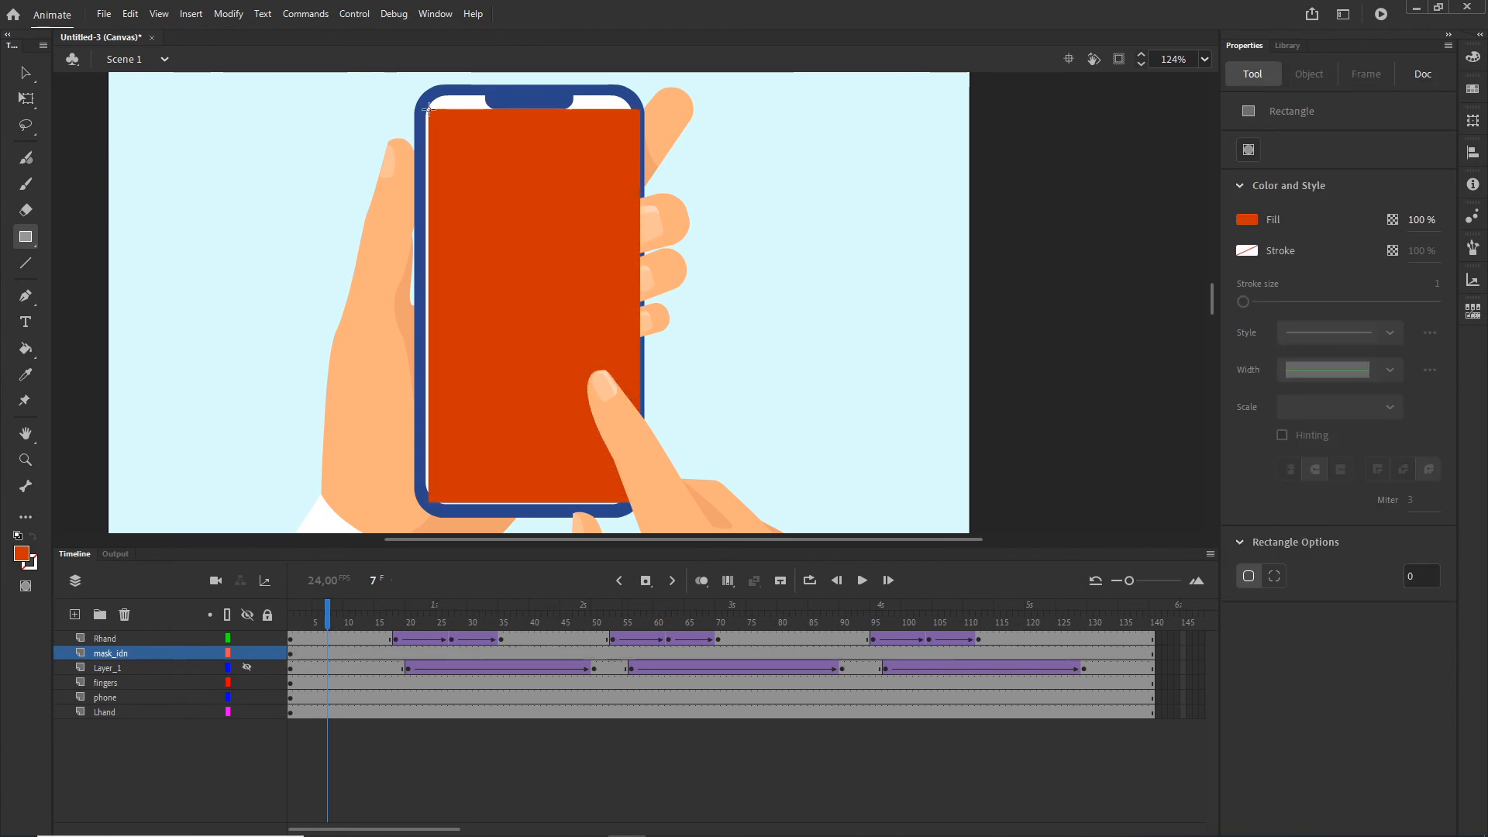
# Step: Use Free Transform to stretch the rectangle's lower edge toward the phone's inner border, to a height of about 412 px
pyautogui.click(25, 72)
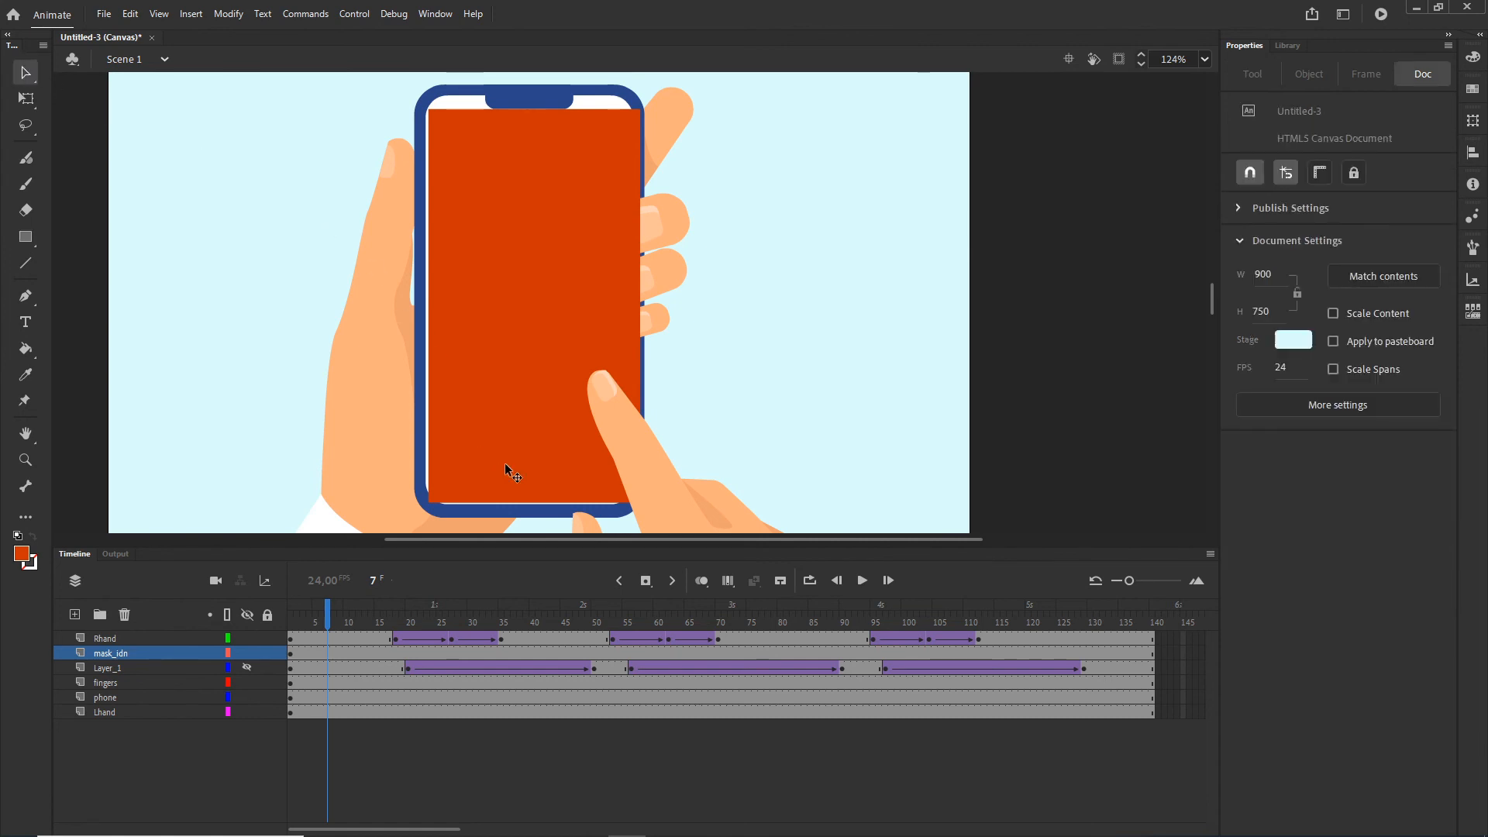
pyautogui.scroll(5, 506, 463)
pyautogui.moveTo(557, 411); pyautogui.dragTo(548, 222)
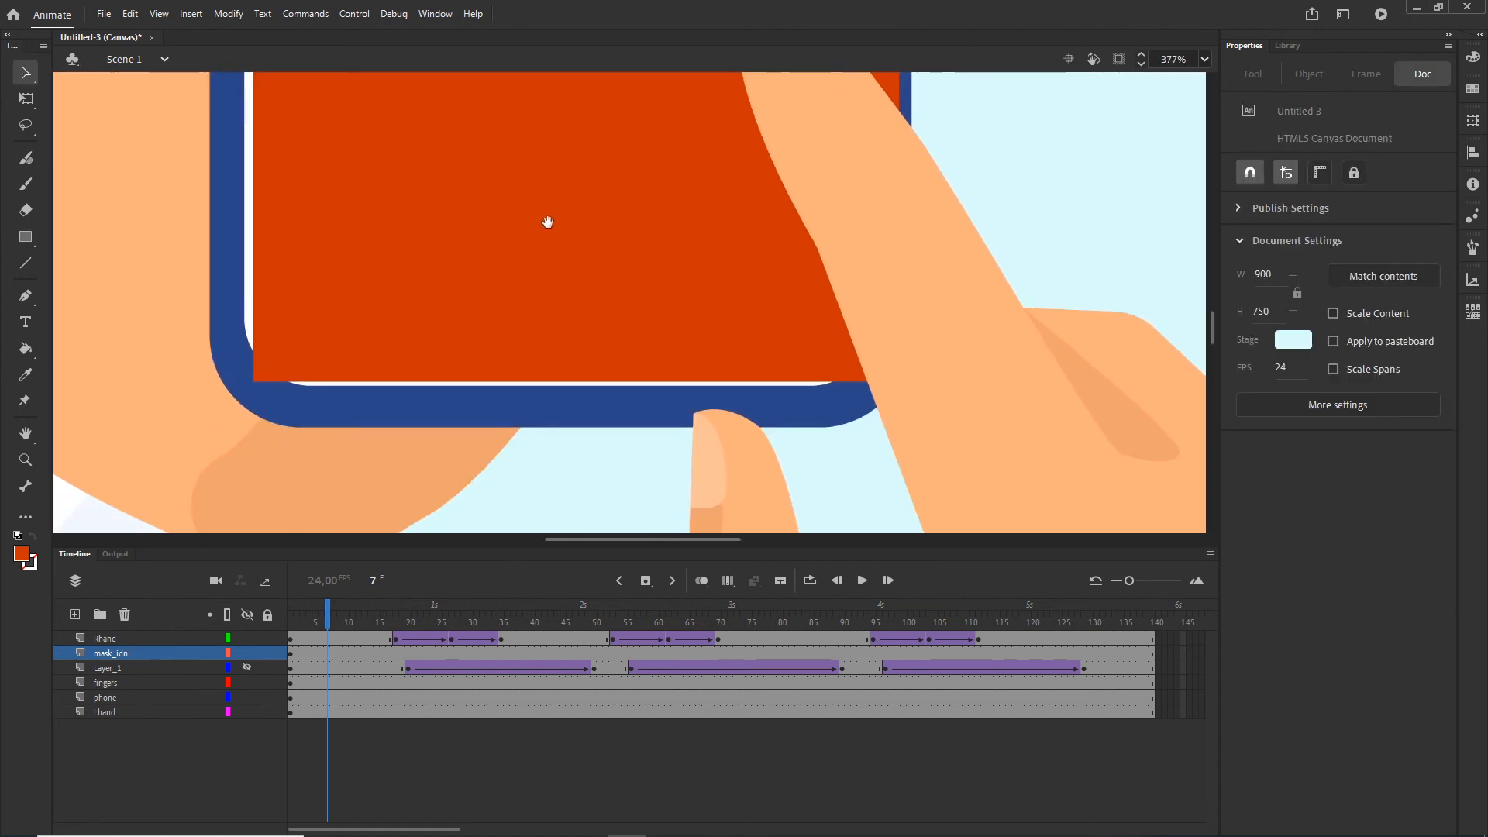
pyautogui.scroll(2, 572, 341)
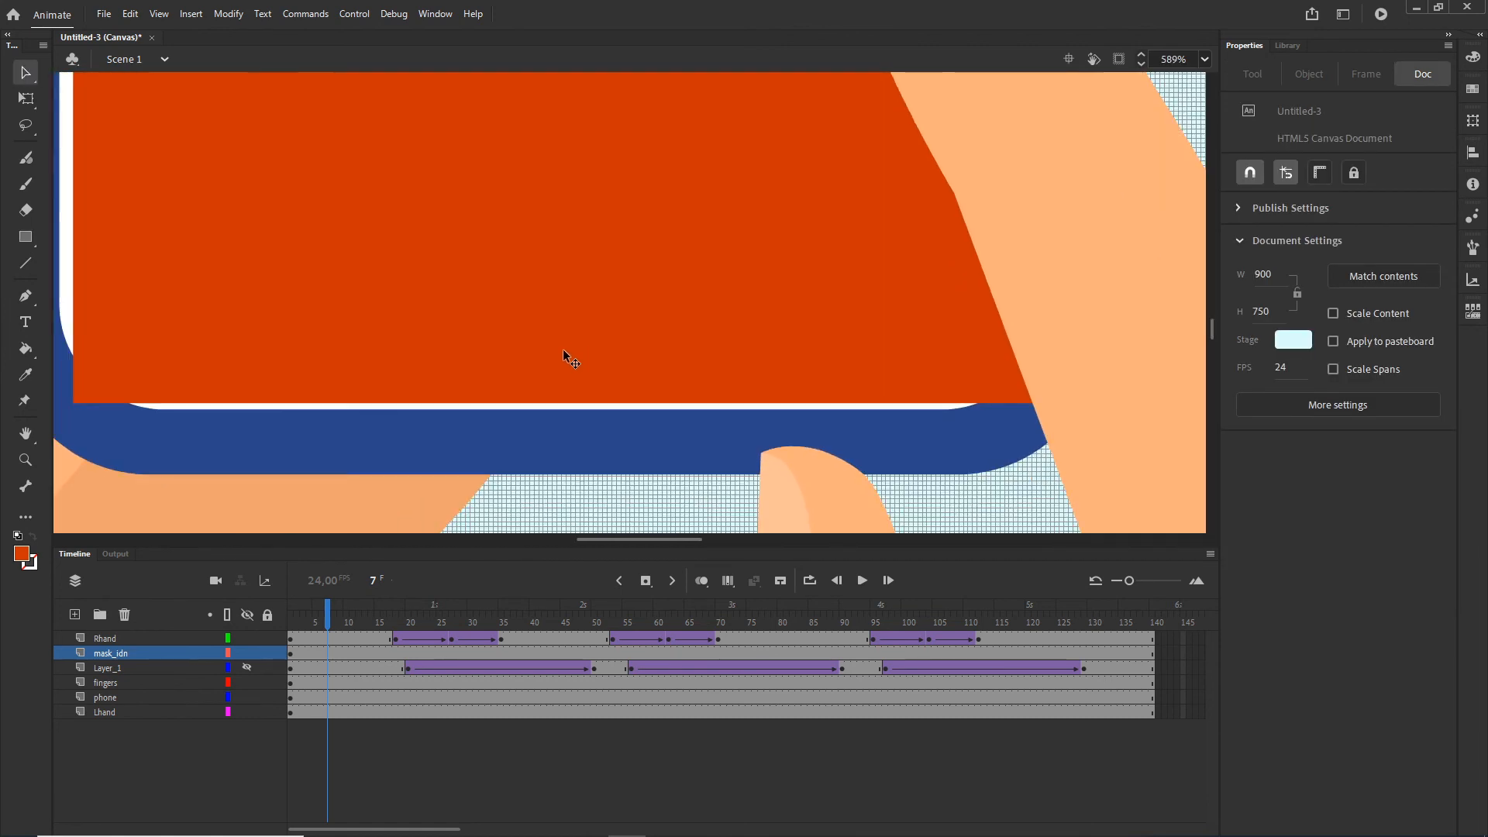
pyautogui.click(541, 312)
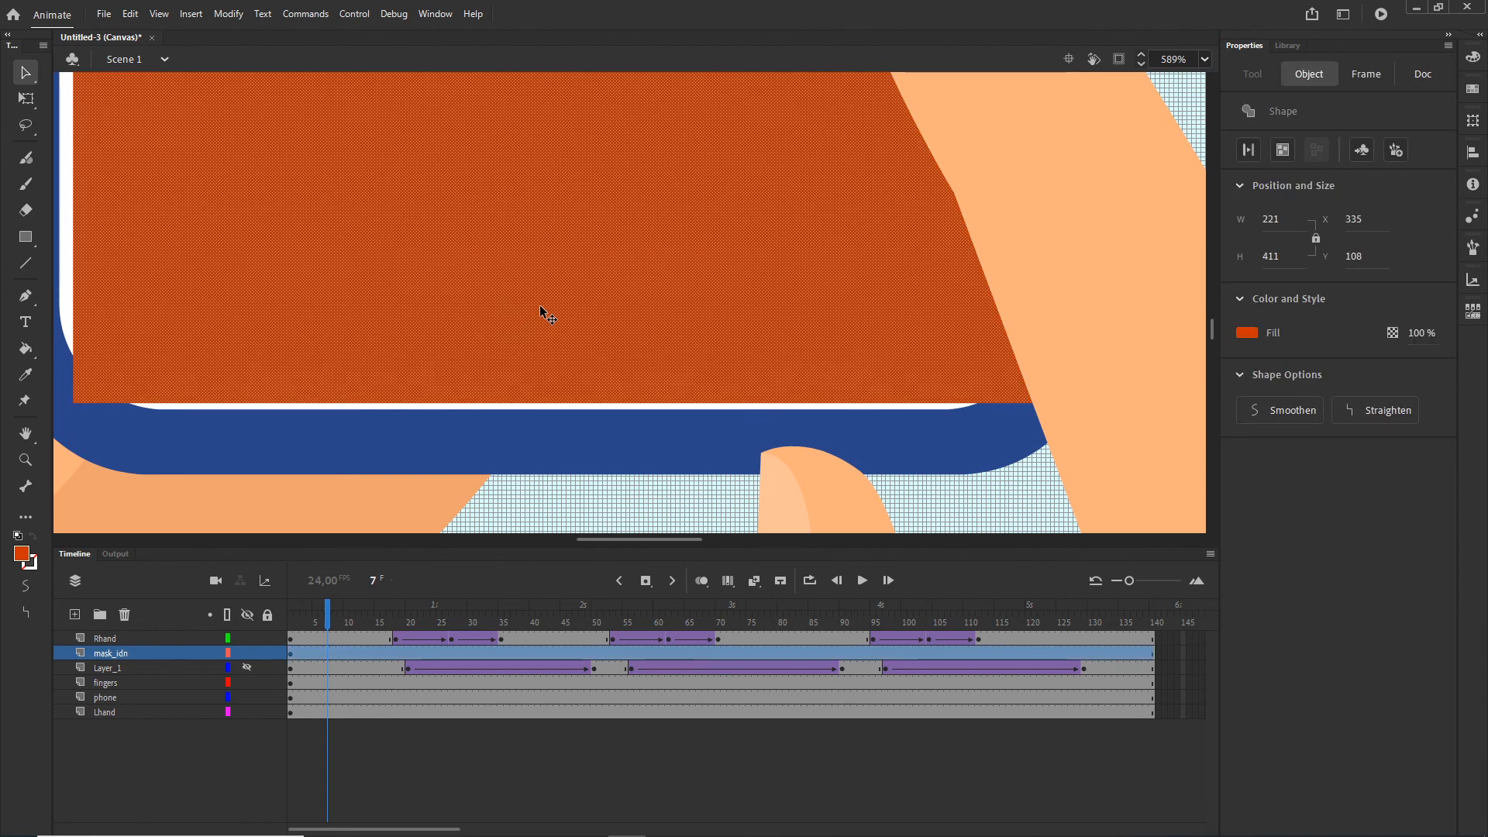
pyautogui.moveTo(26, 98); pyautogui.dragTo(98, 98)
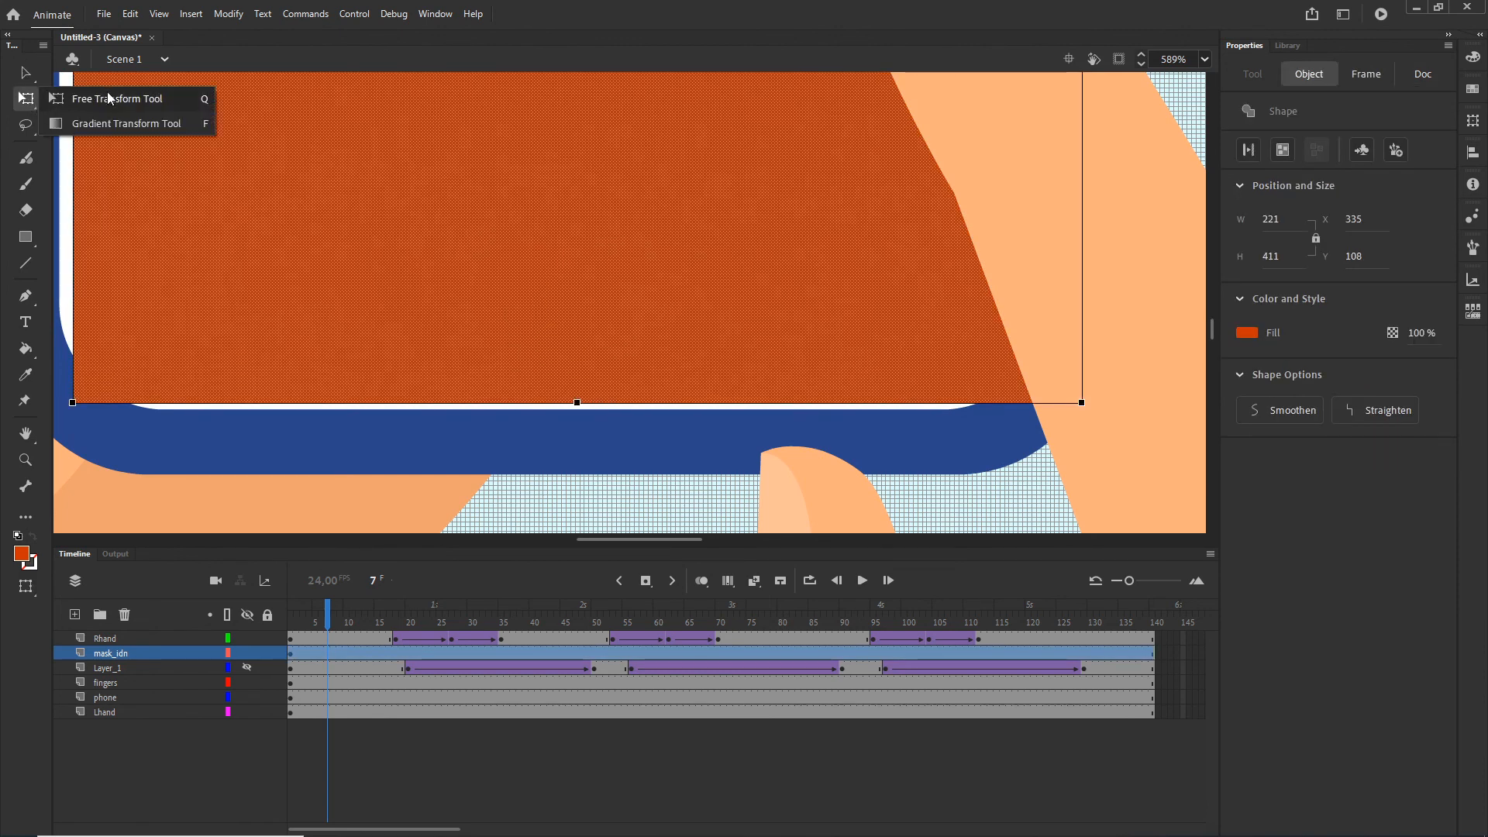
pyautogui.scroll(3, 572, 403)
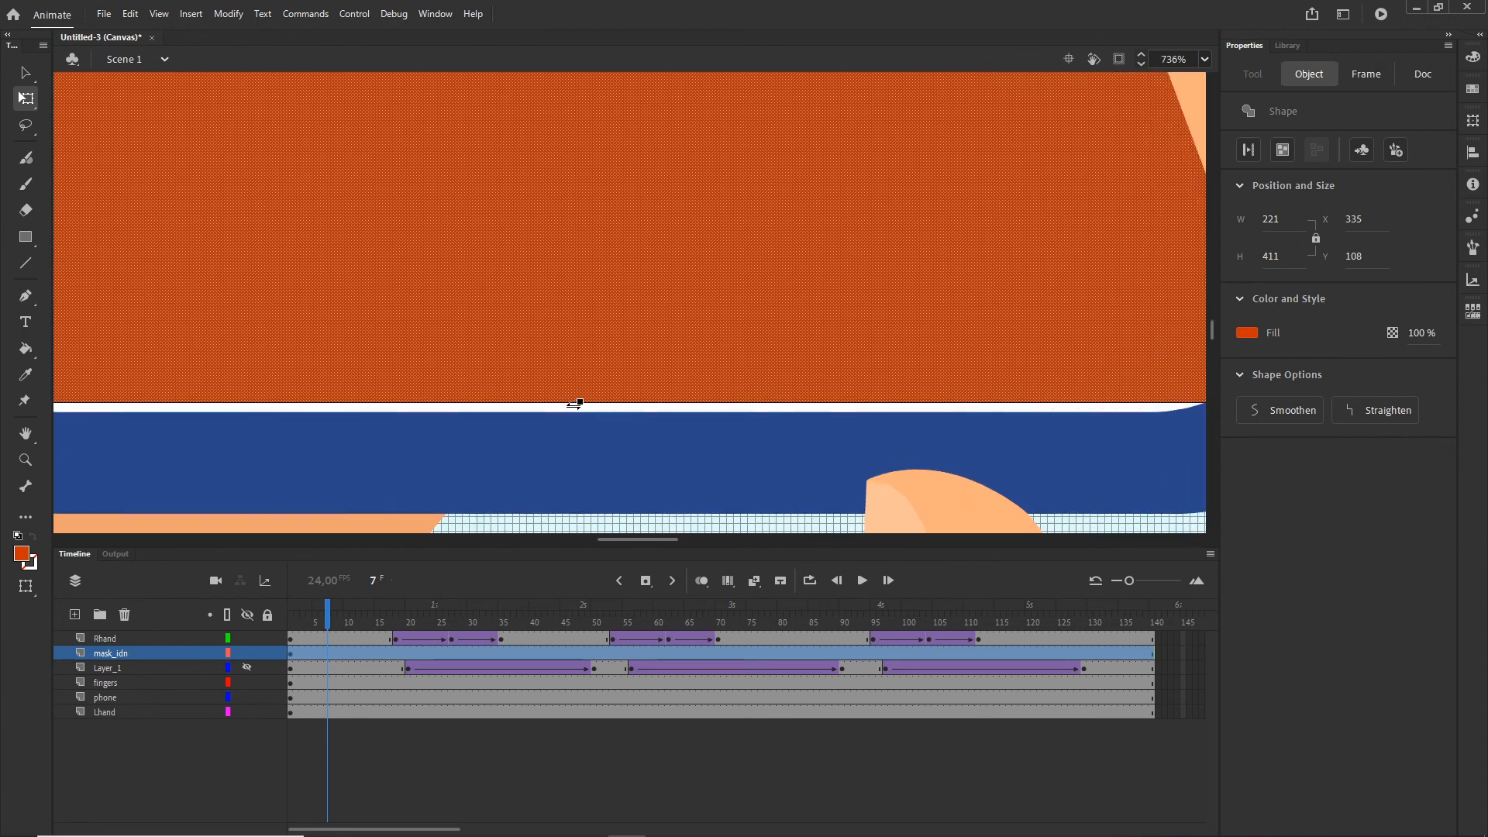
pyautogui.scroll(2, 614, 404)
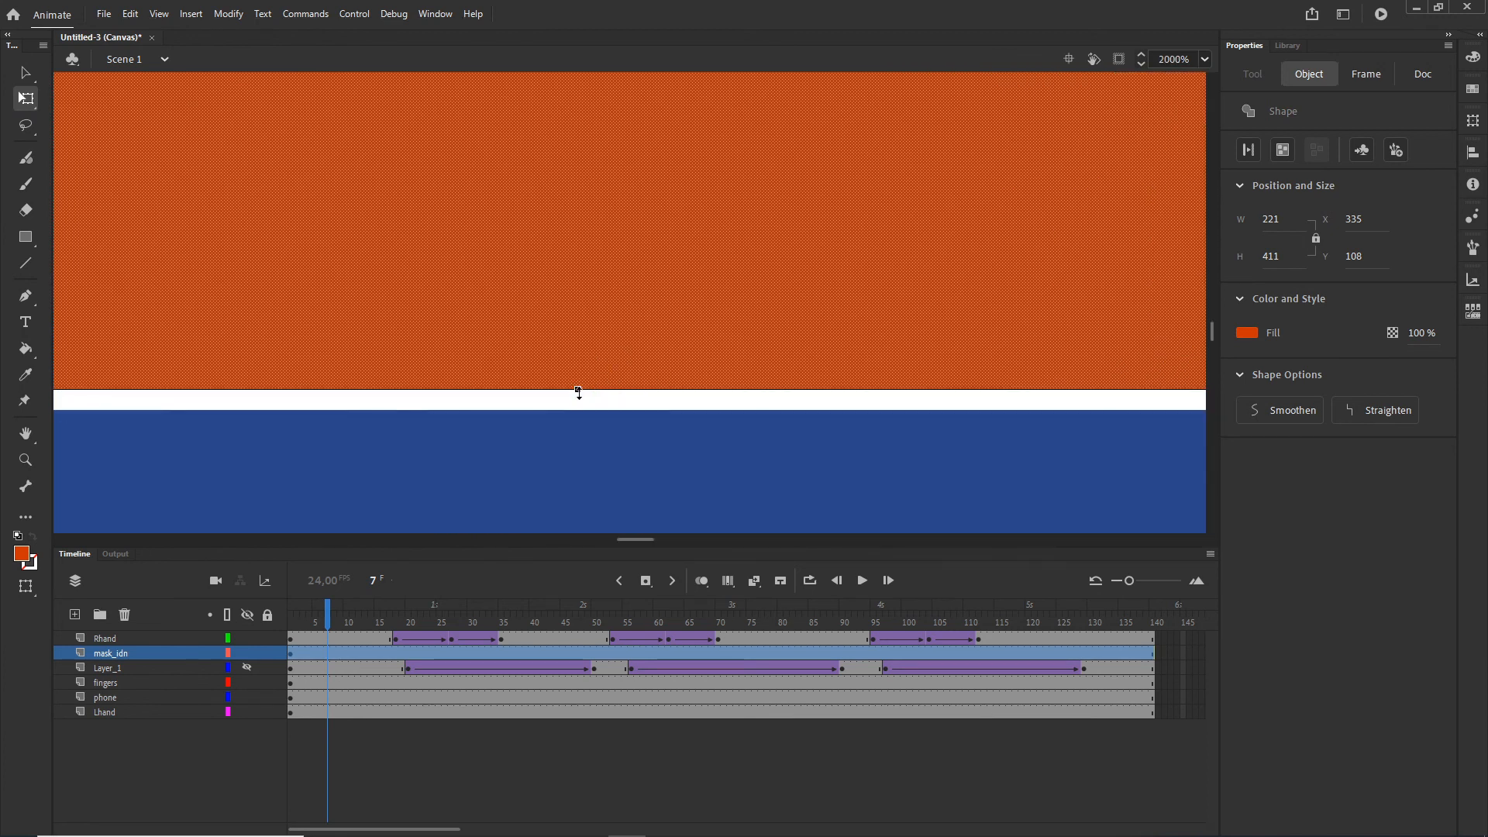
pyautogui.moveTo(578, 392); pyautogui.dragTo(578, 420)
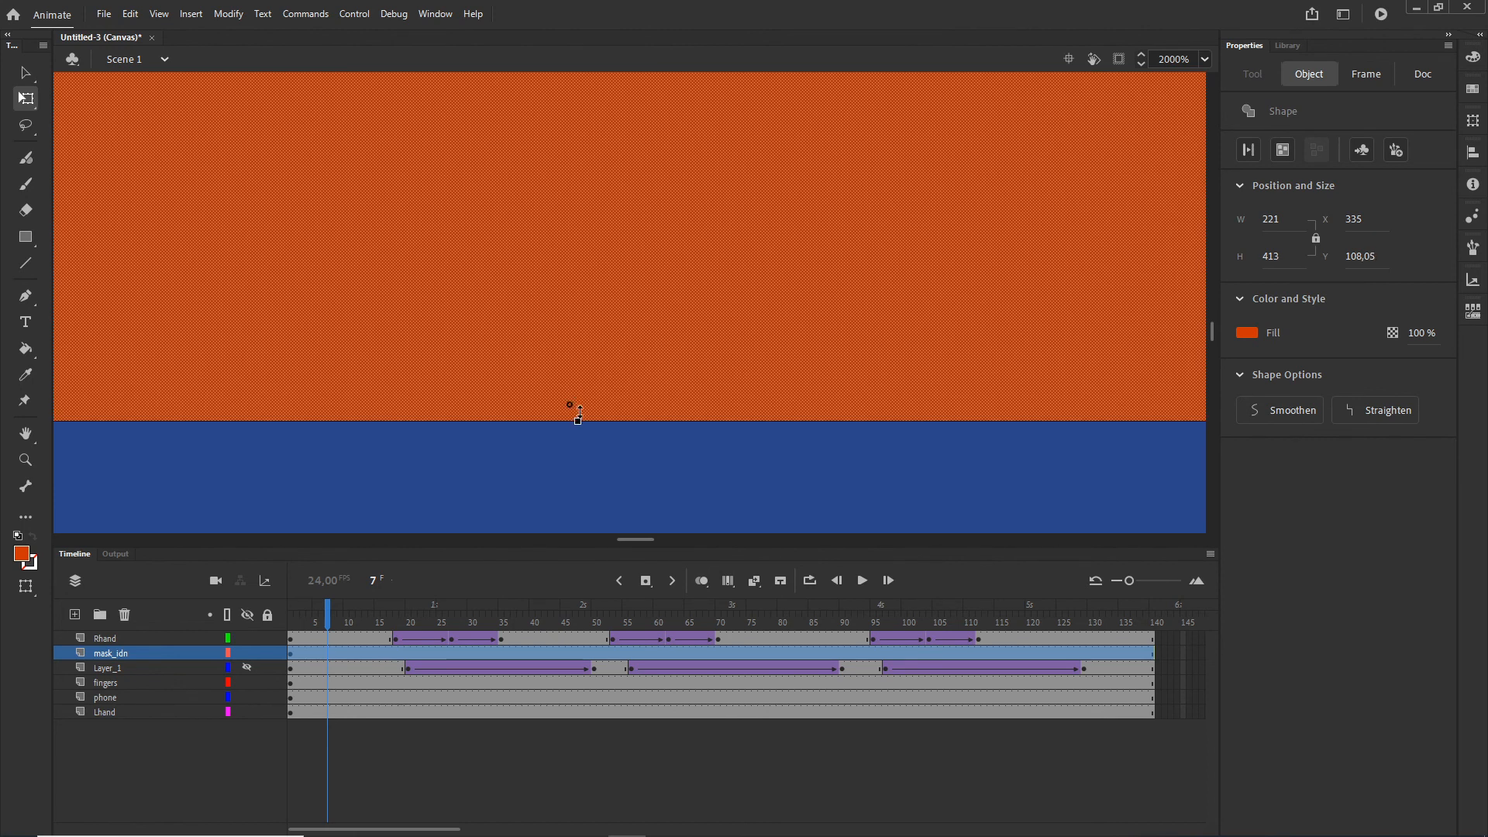
pyautogui.hotkey('ctrl', 'z')
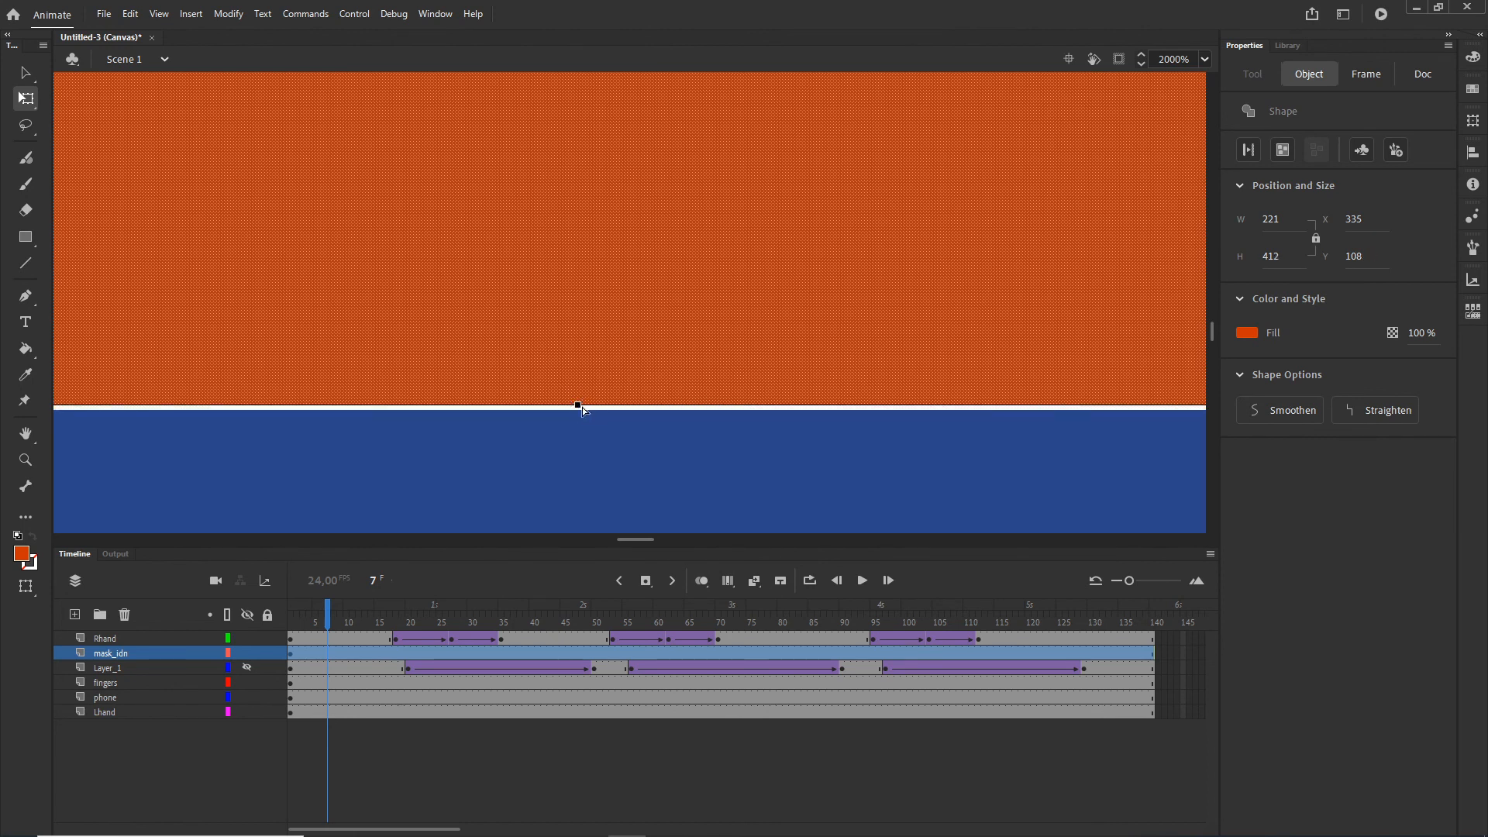
pyautogui.scroll(-1, 583, 407)
pyautogui.scroll(-3, 607, 331)
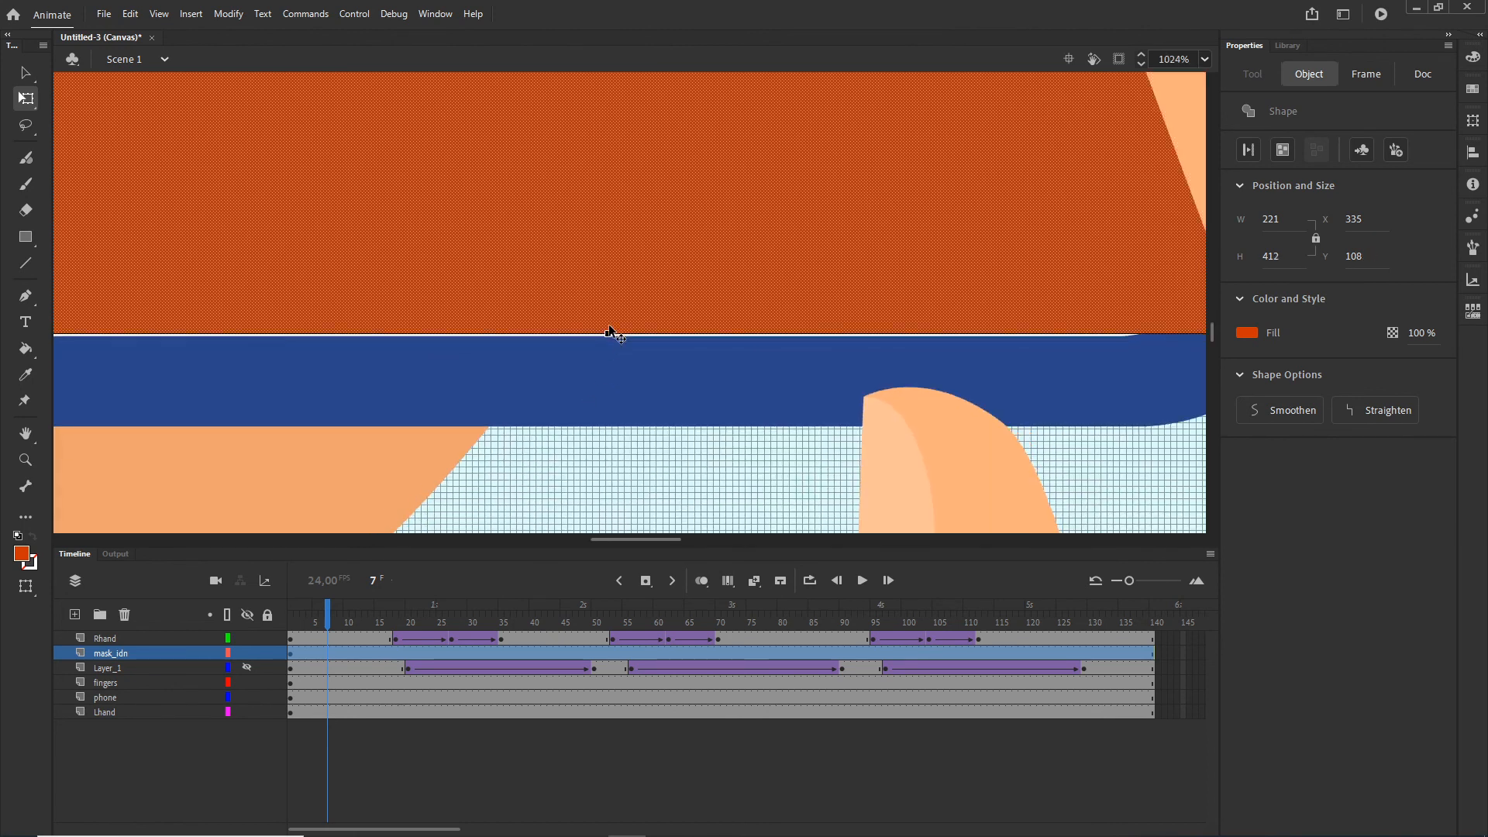
pyautogui.scroll(-5, 608, 332)
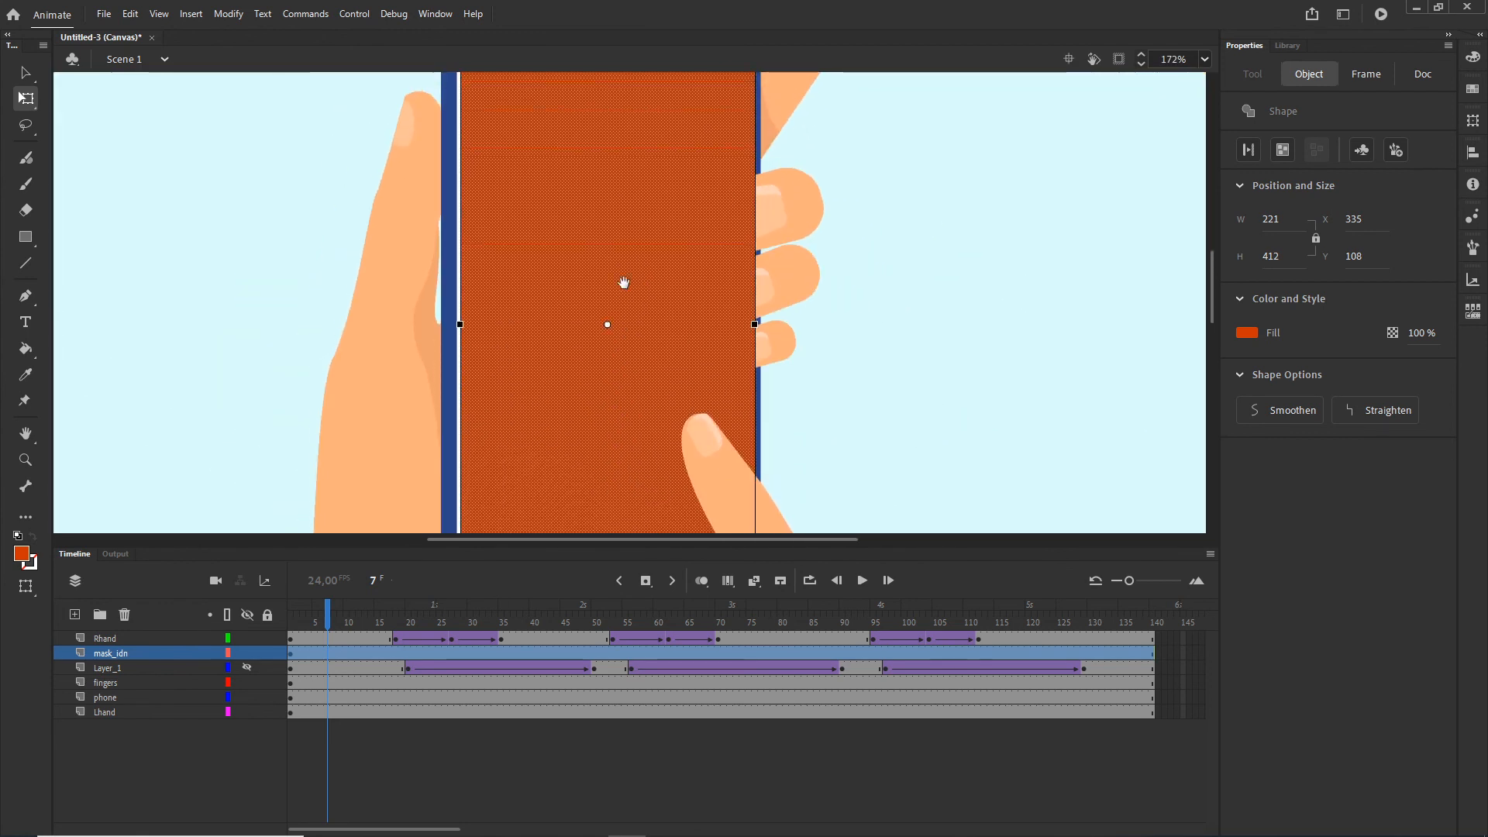
pyautogui.scroll(3, 624, 282)
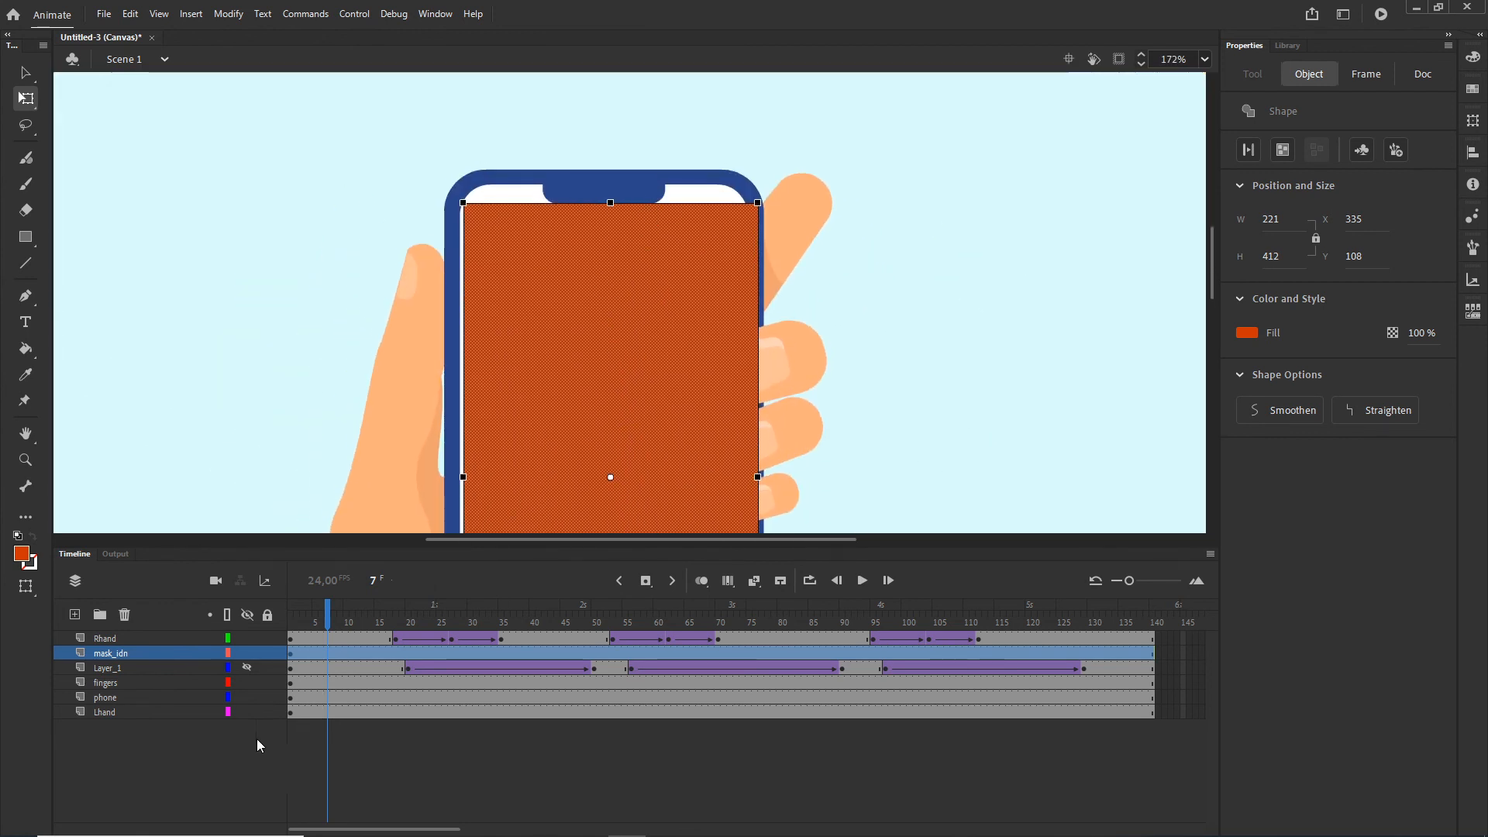
pyautogui.click(172, 755)
pyautogui.scroll(-2, 608, 342)
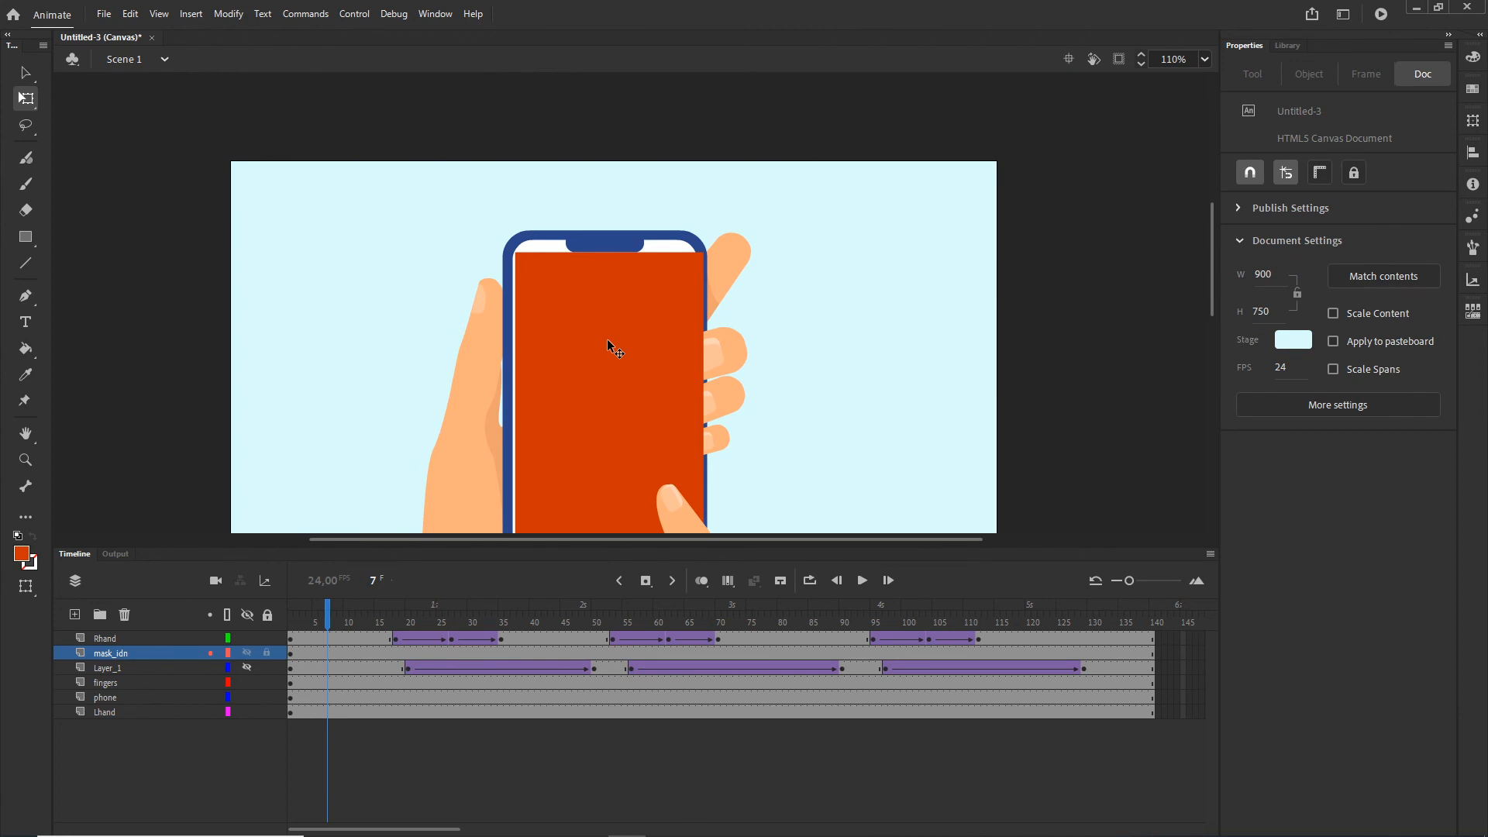
# Step: Convert the mask_idn layer into a mask over Layer_1 and make Layer_1 visible again
pyautogui.moveTo(640, 383); pyautogui.dragTo(639, 294)
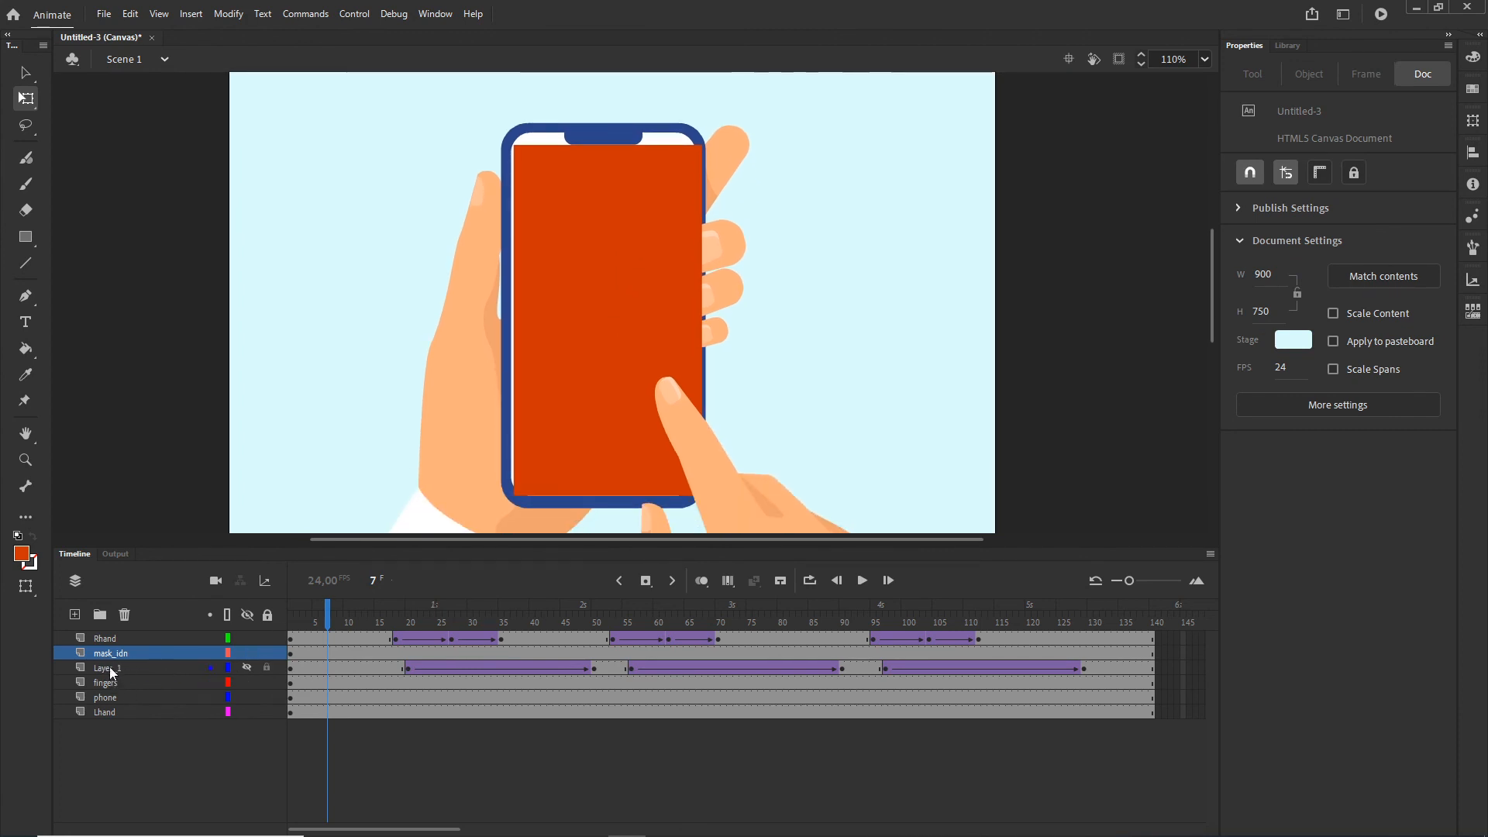
pyautogui.click(149, 668)
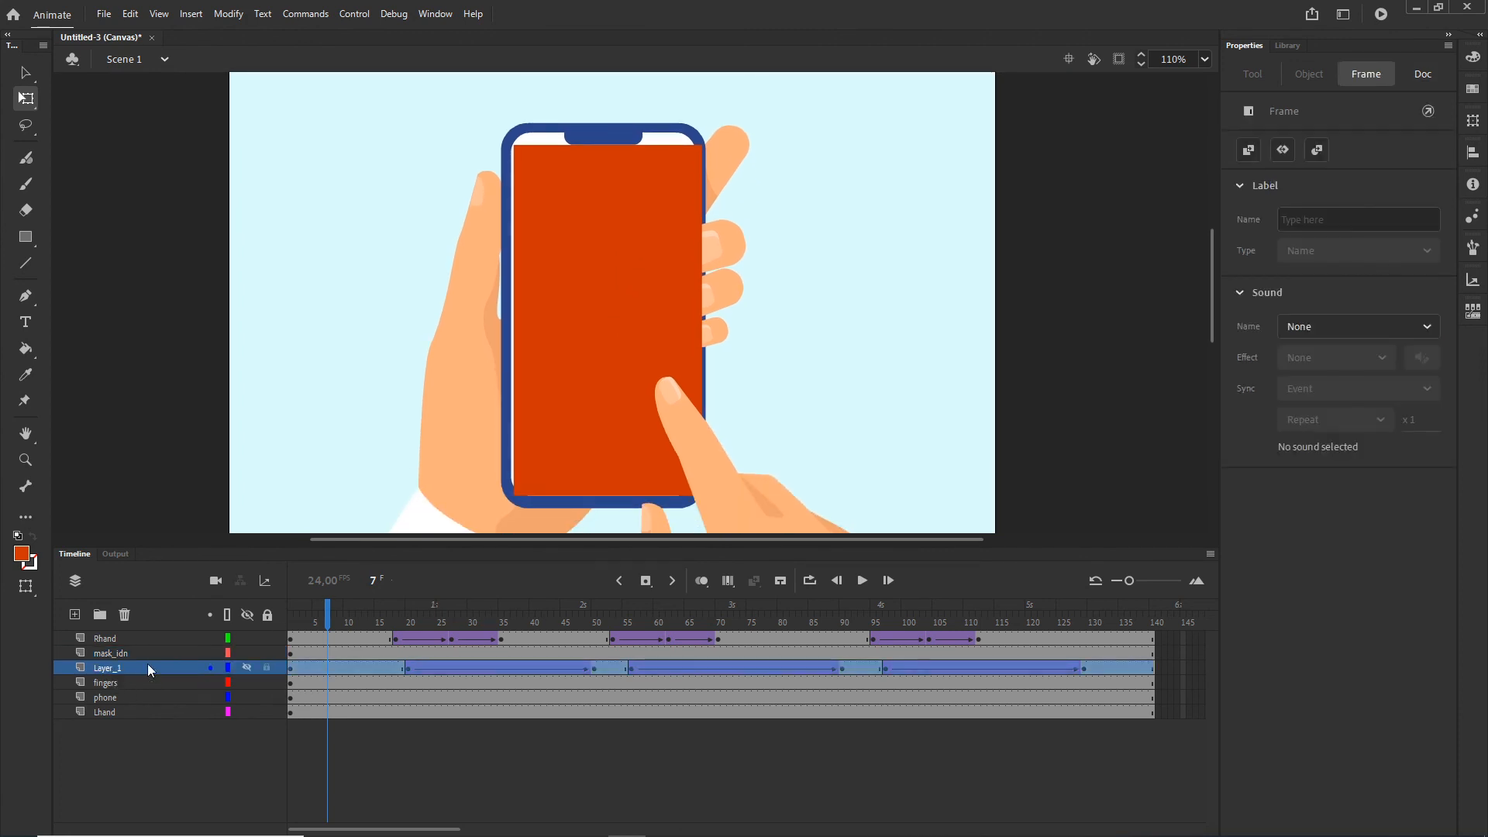
pyautogui.click(102, 653)
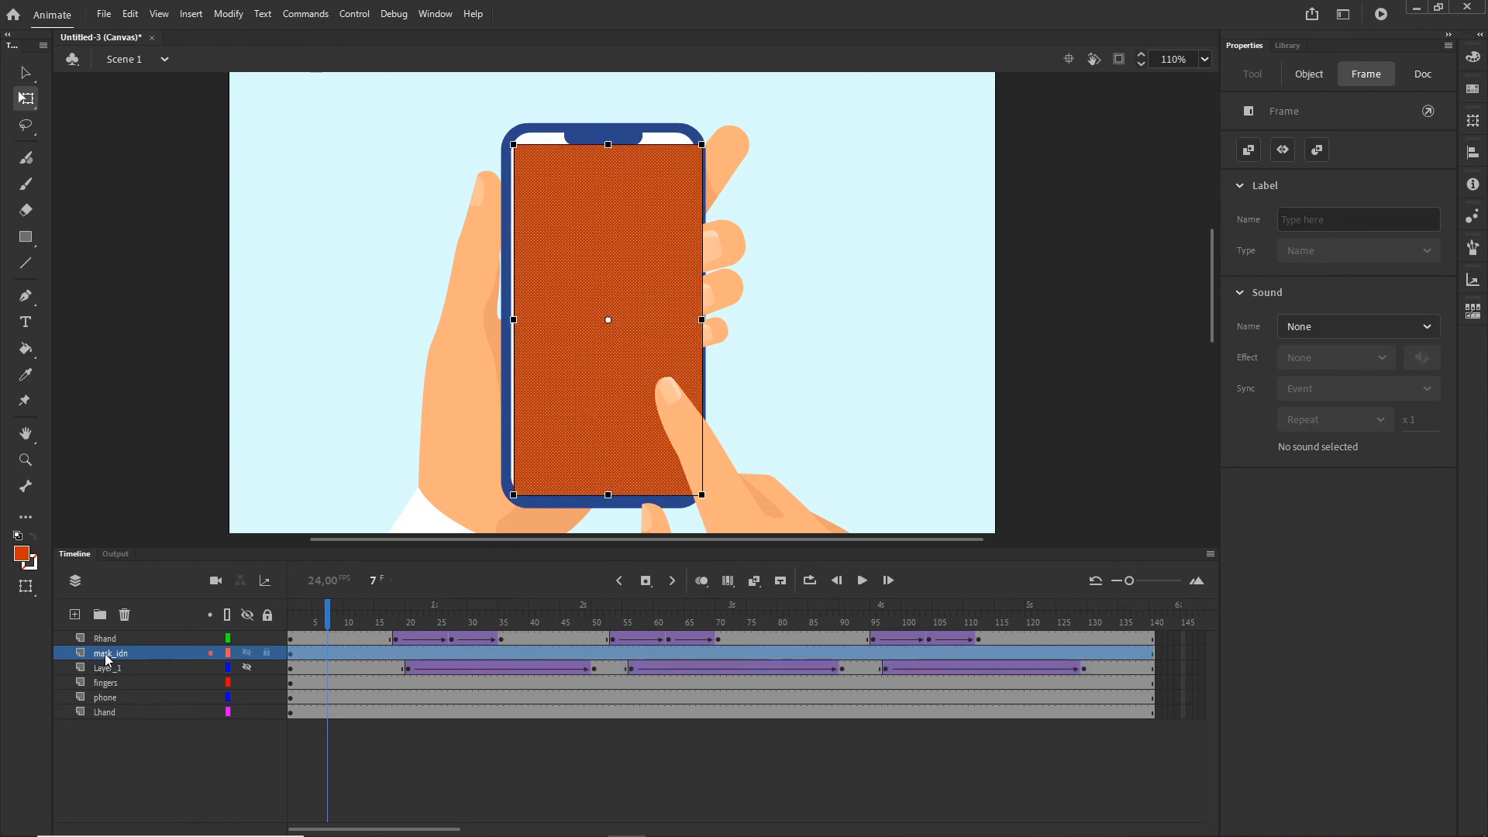
pyautogui.rightClick(106, 657)
pyautogui.click(161, 497)
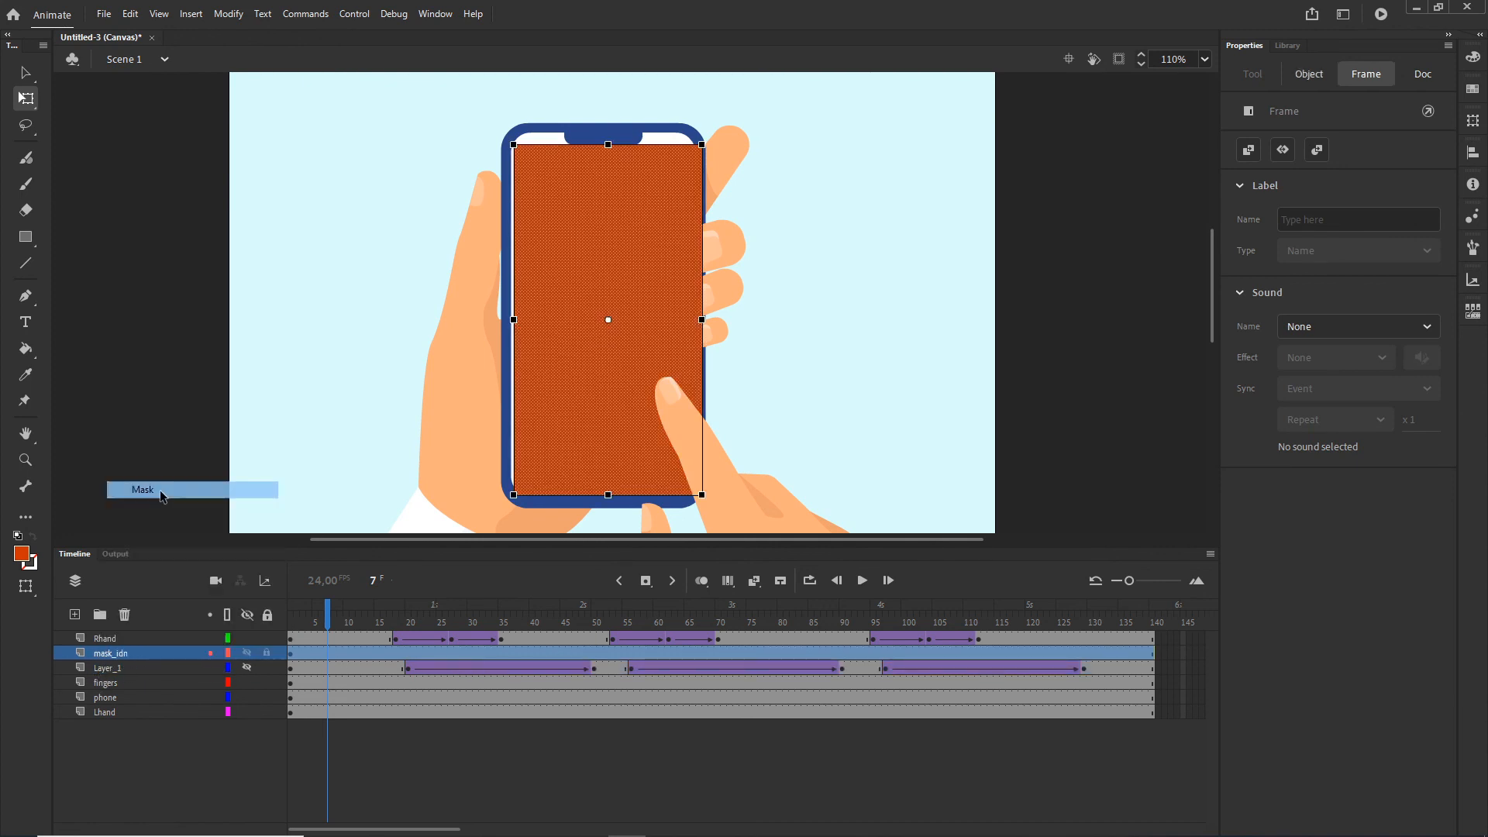
pyautogui.moveTo(327, 620); pyautogui.dragTo(532, 624)
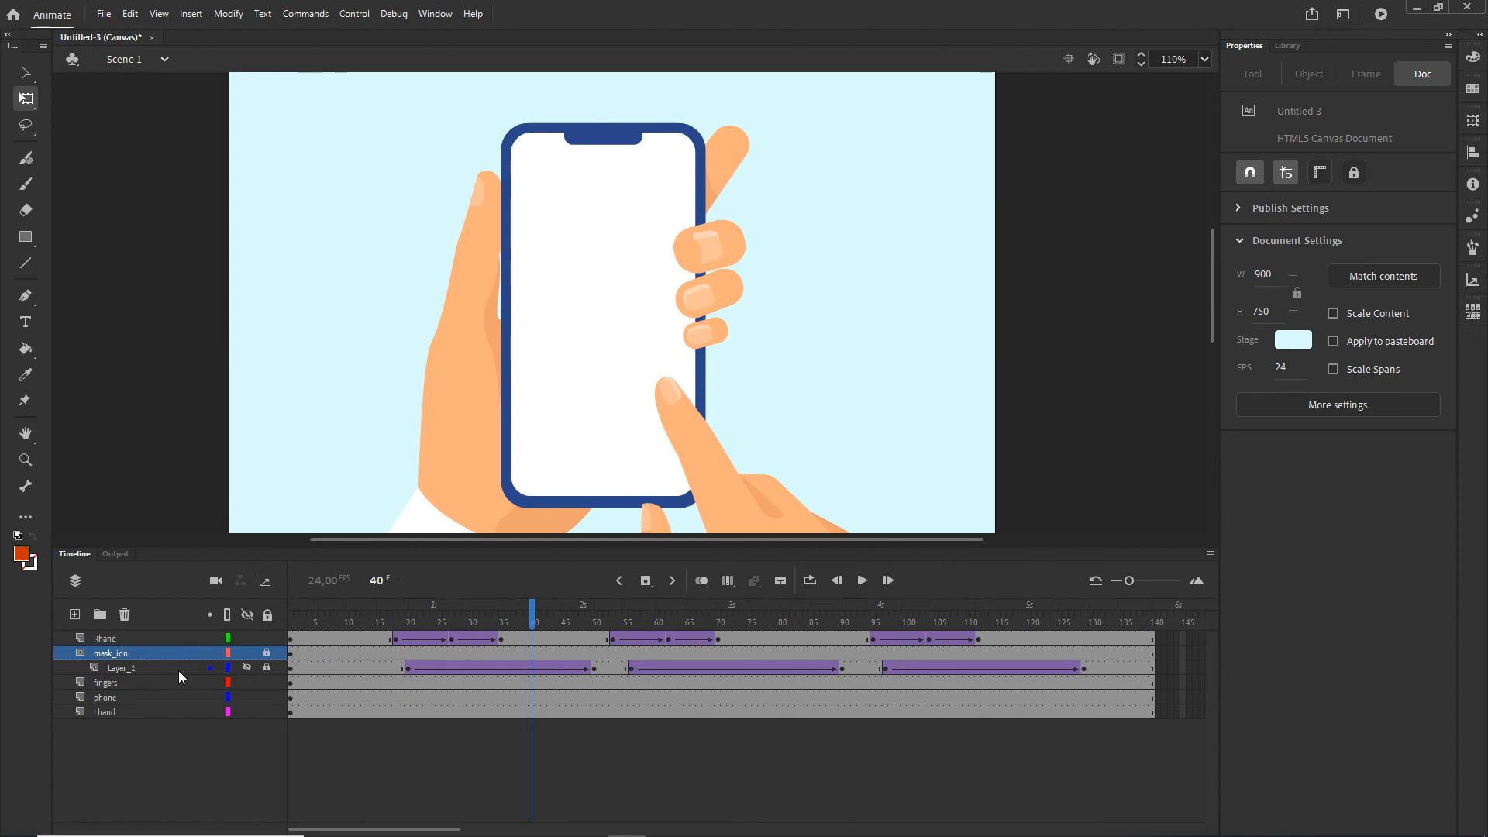
pyautogui.click(245, 665)
# Step: Scrub to frame 52 and test the movie in the browser to check the masked bubbles, then return to Animate's timeline
pyautogui.moveTo(533, 616); pyautogui.dragTo(607, 589)
pyautogui.hotkey('ctrl', 'Return')
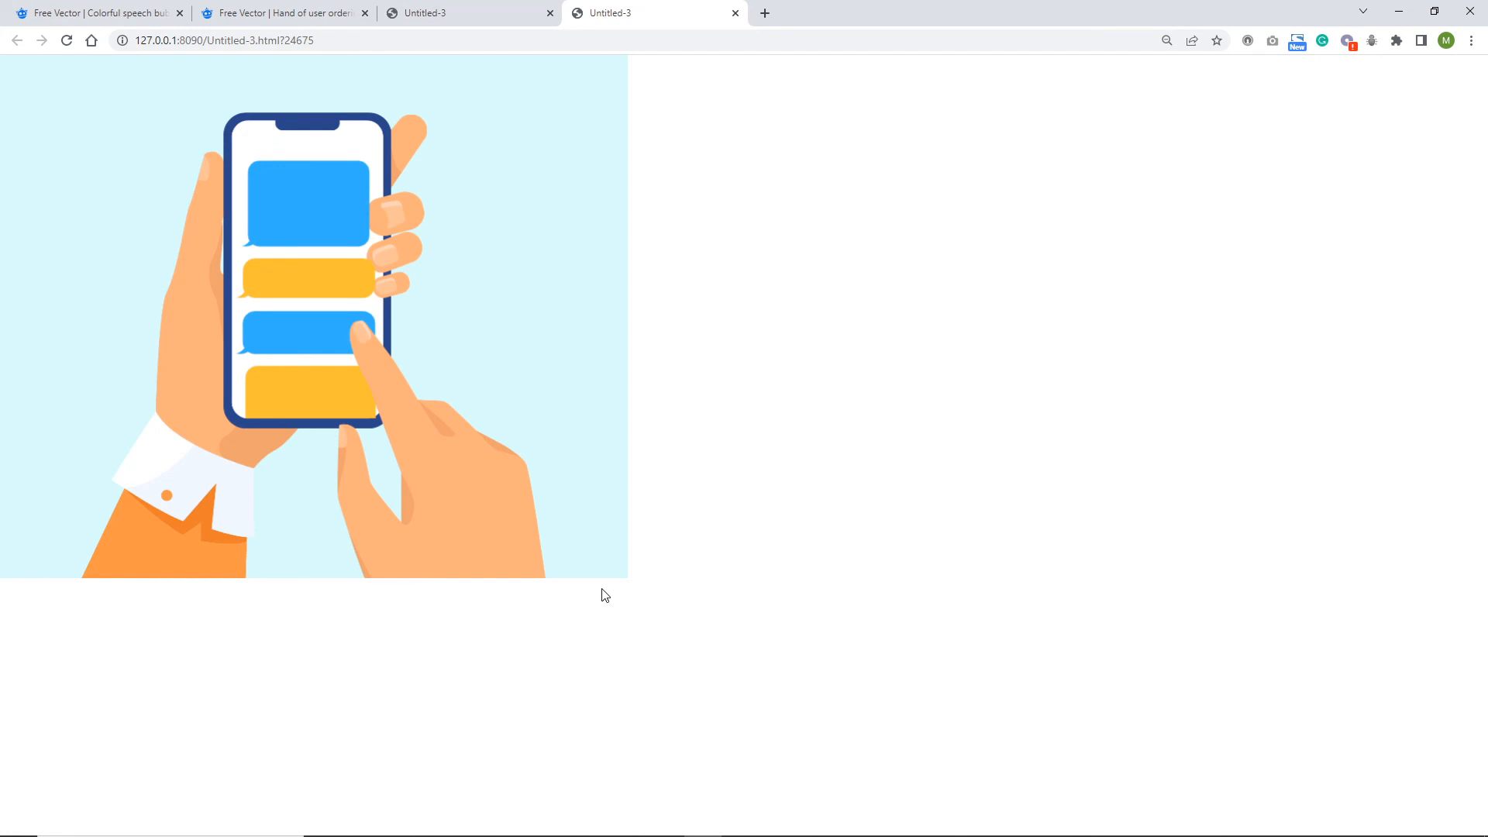
pyautogui.click(1399, 10)
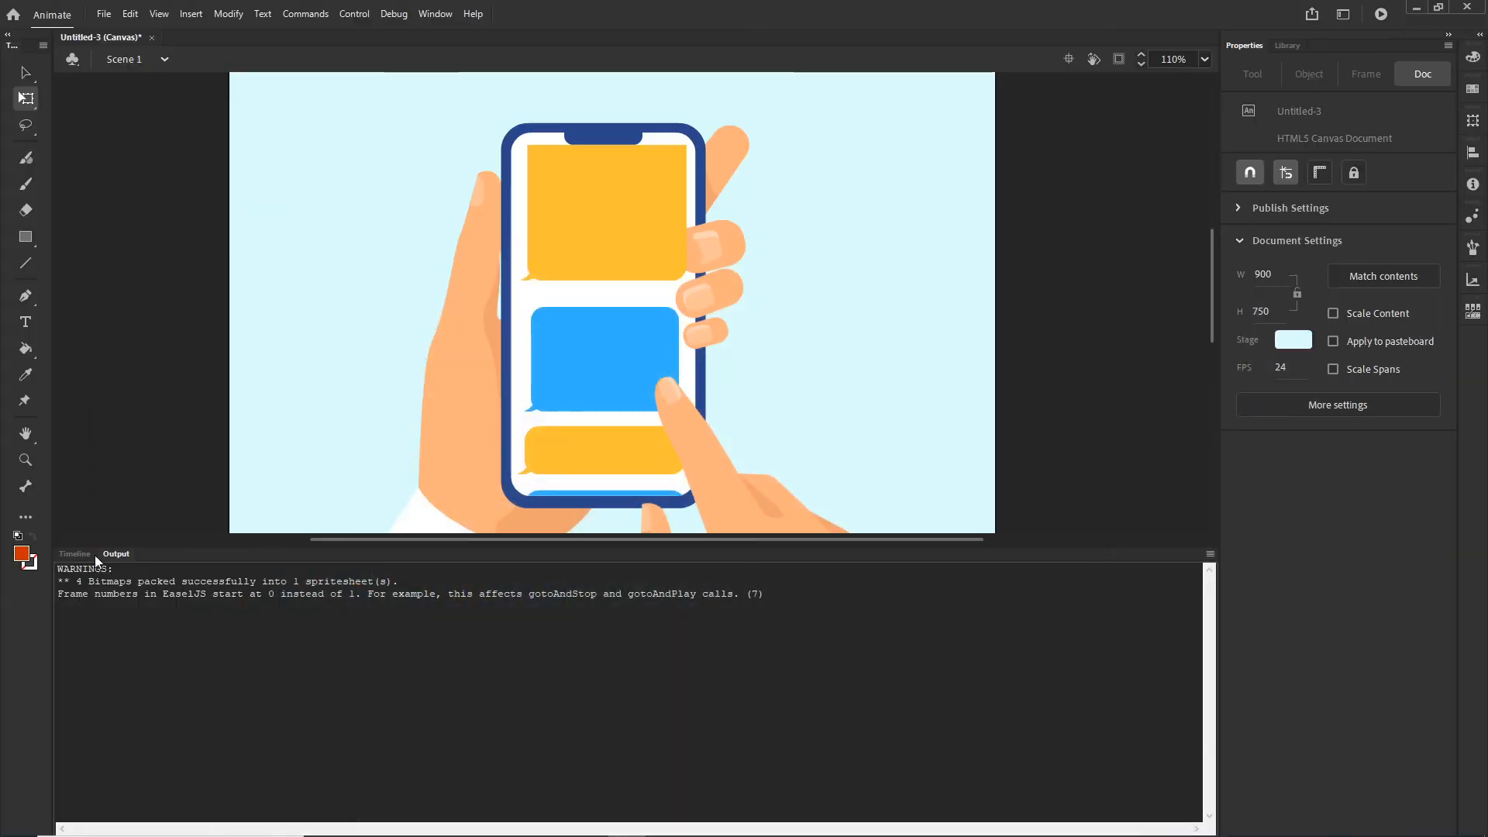
pyautogui.click(82, 551)
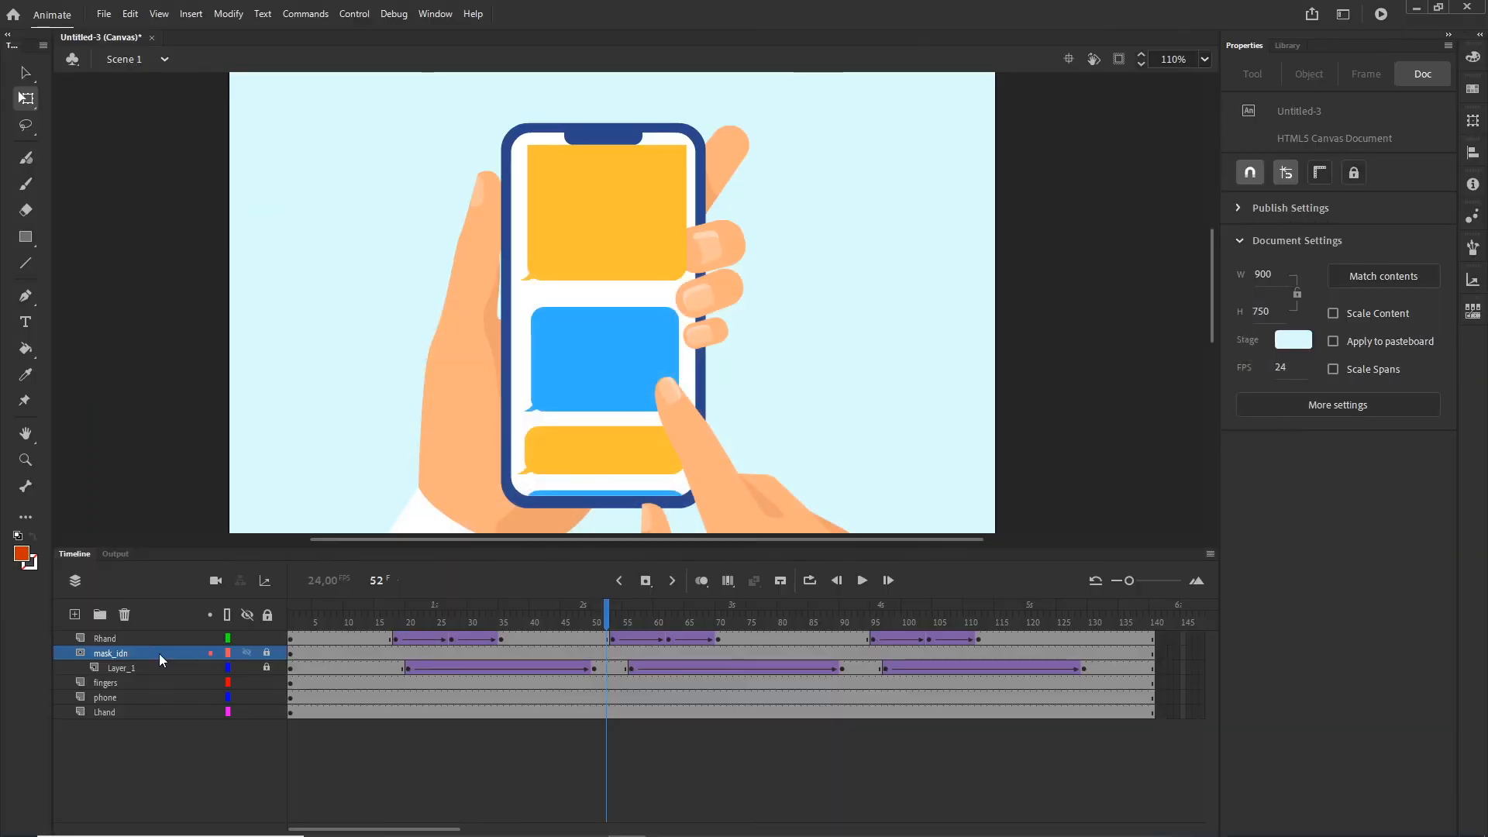